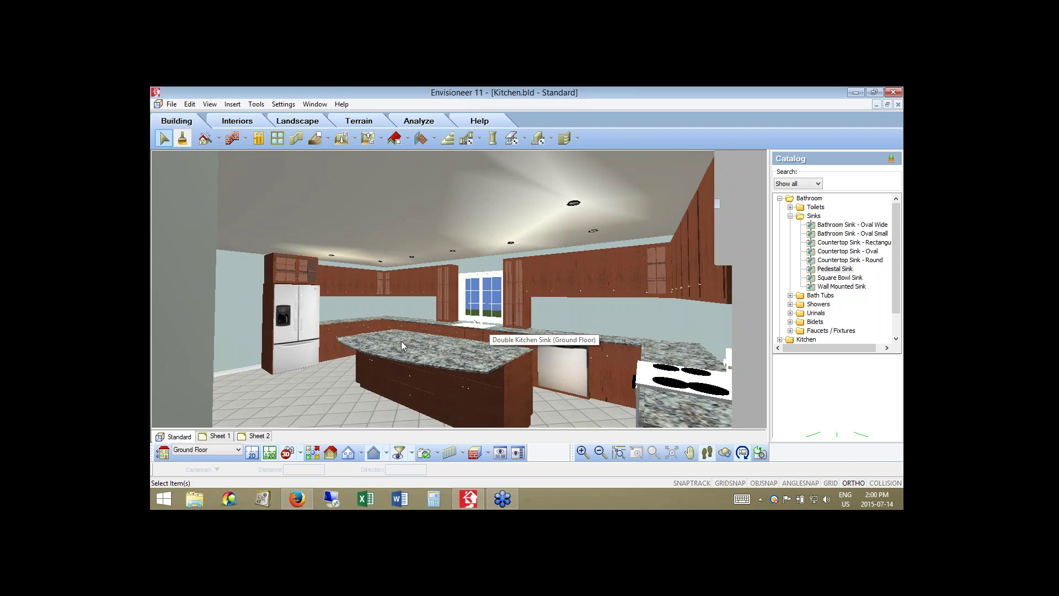
- Show the ground floor as a 2D plan, framed on the empty kitchen area of the building without cabinets
click(252, 454)
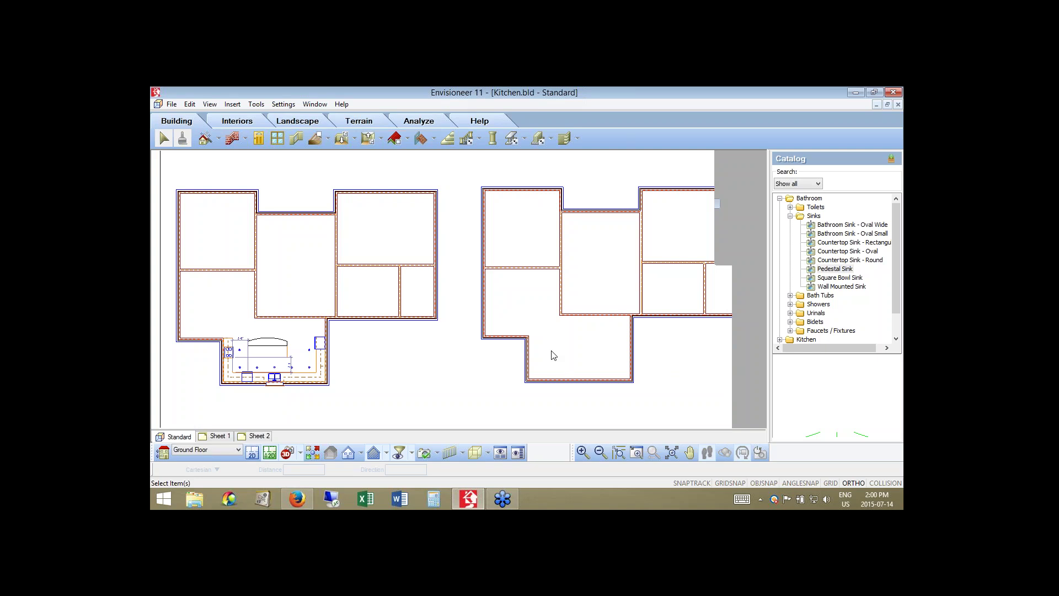
click(640, 454)
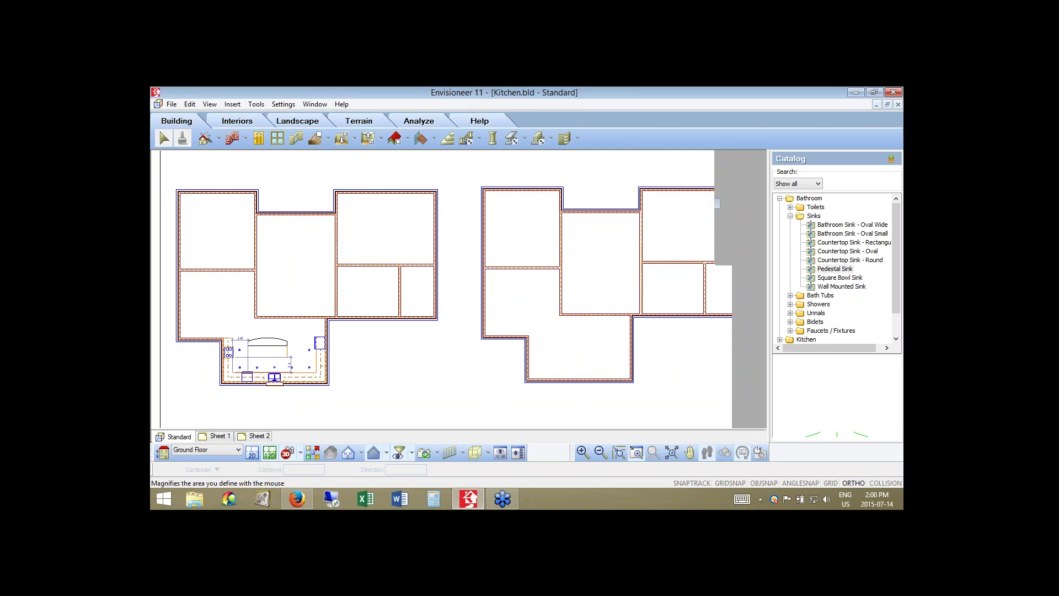
drag(647, 310, 524, 403)
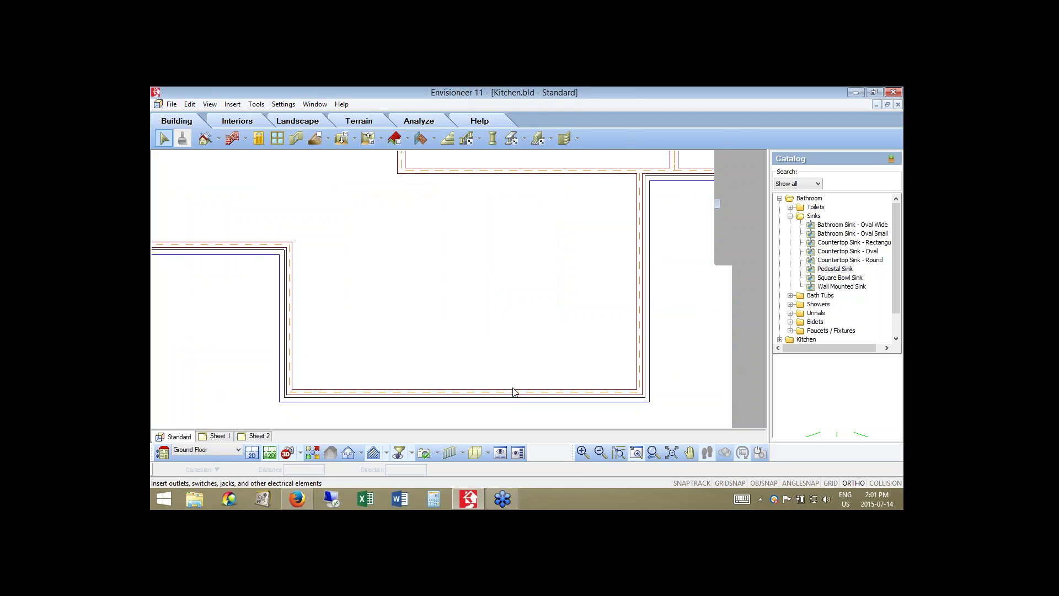
- Copy the Antique White 36" base cabinet with 2 doors and 2 drawers in the Kitchen Builder Cabinets catalog
click(248, 125)
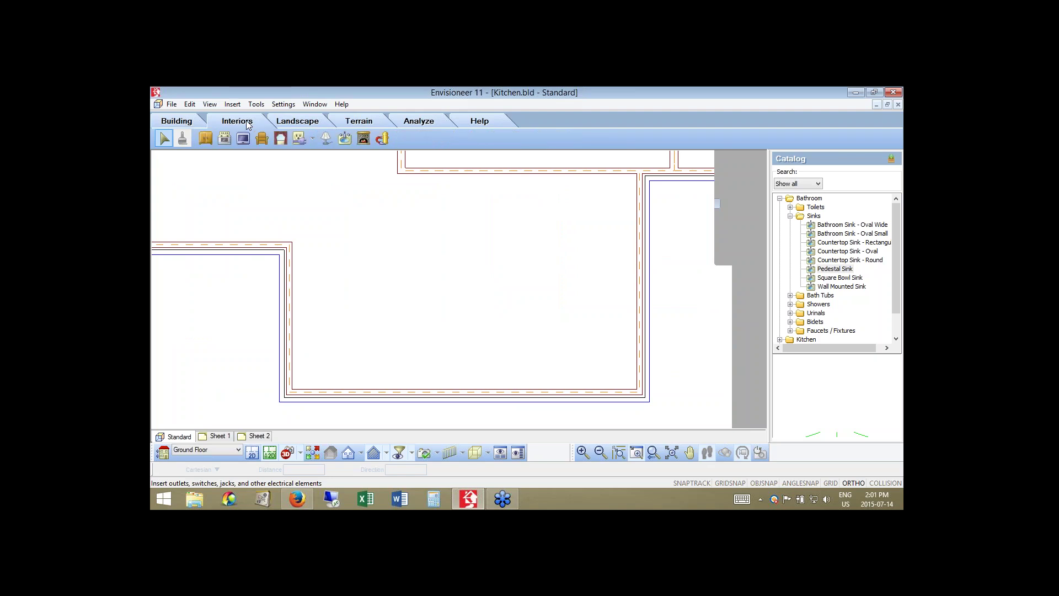
click(207, 140)
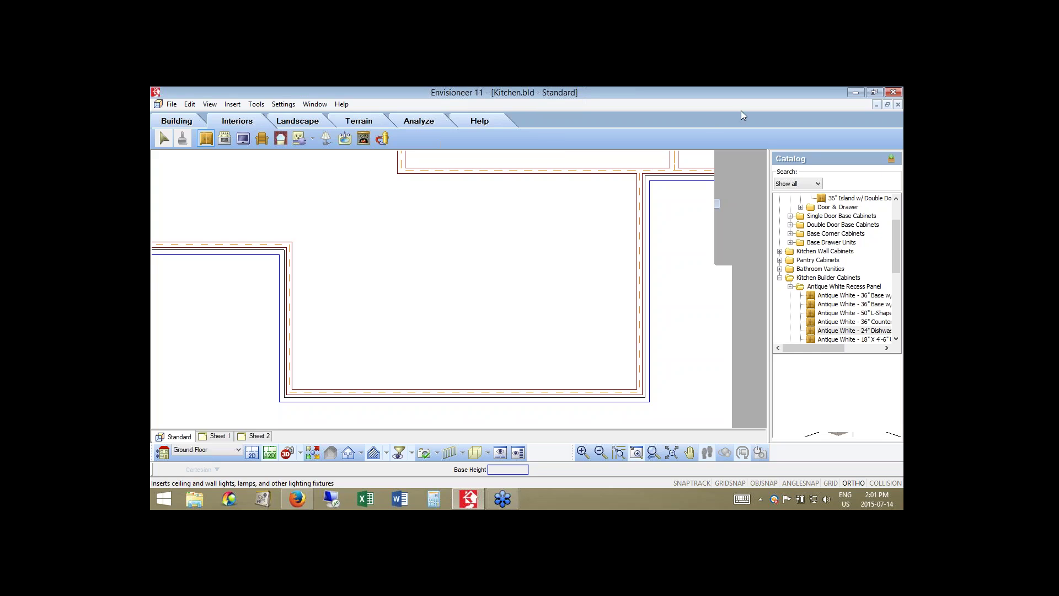
click(839, 295)
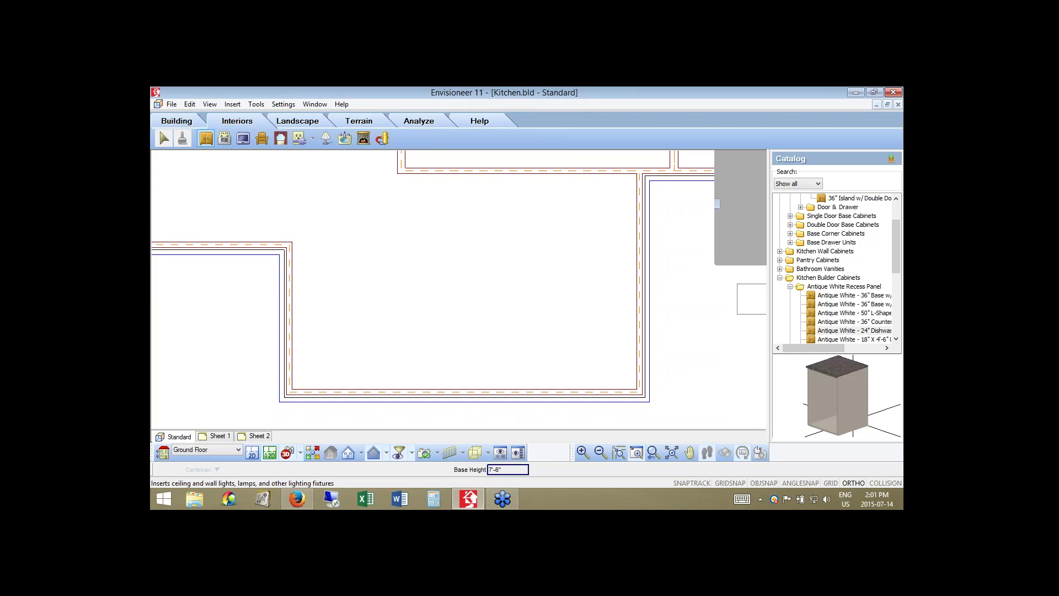
right_click(807, 295)
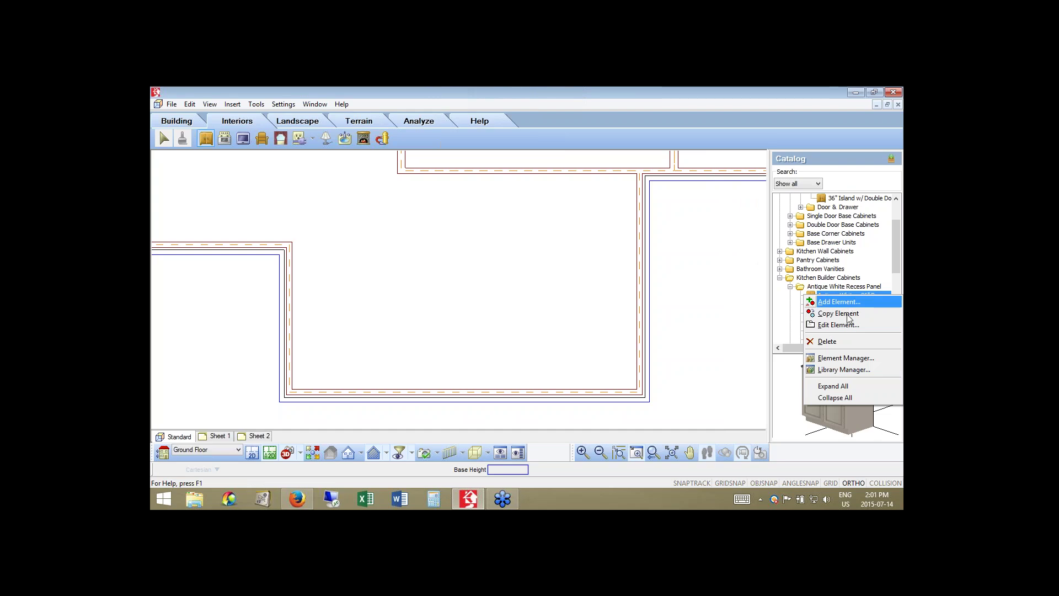
click(847, 314)
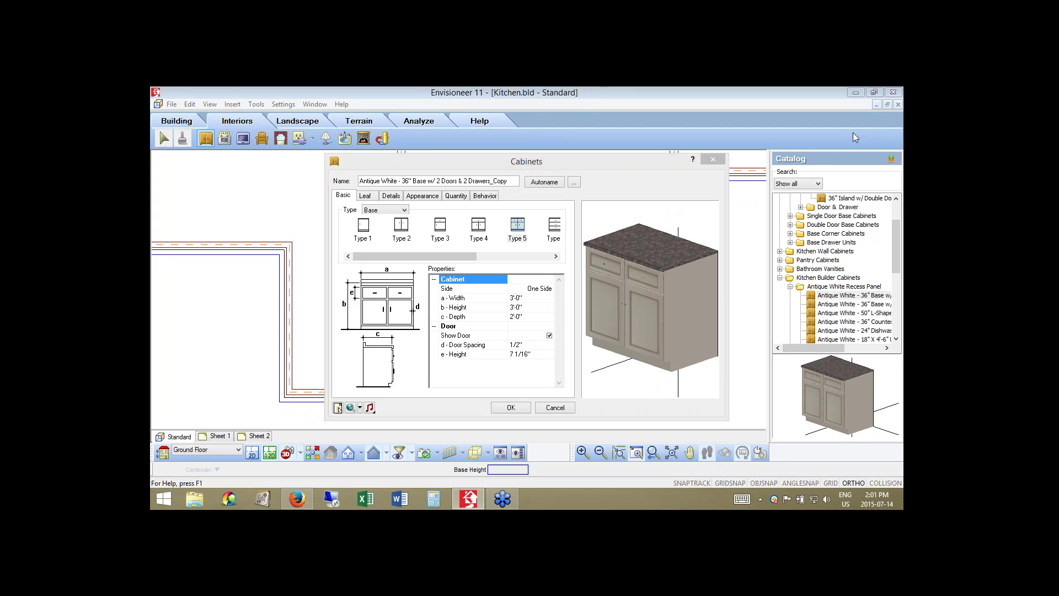
drag(594, 166, 495, 160)
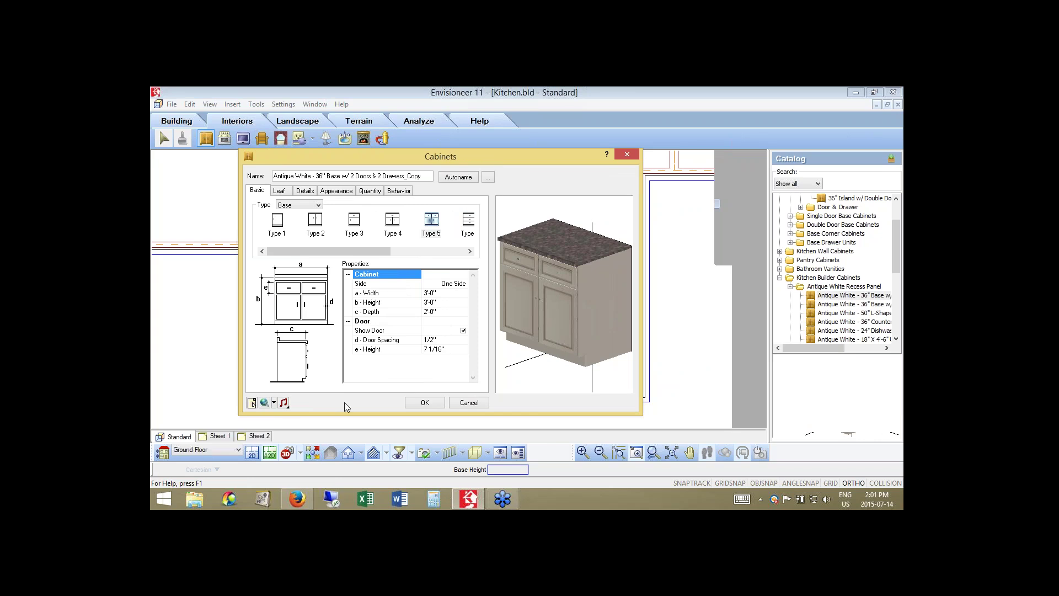
- Change the copied base cabinet to Type 6 and check its width, height and depth properties
click(433, 235)
click(471, 229)
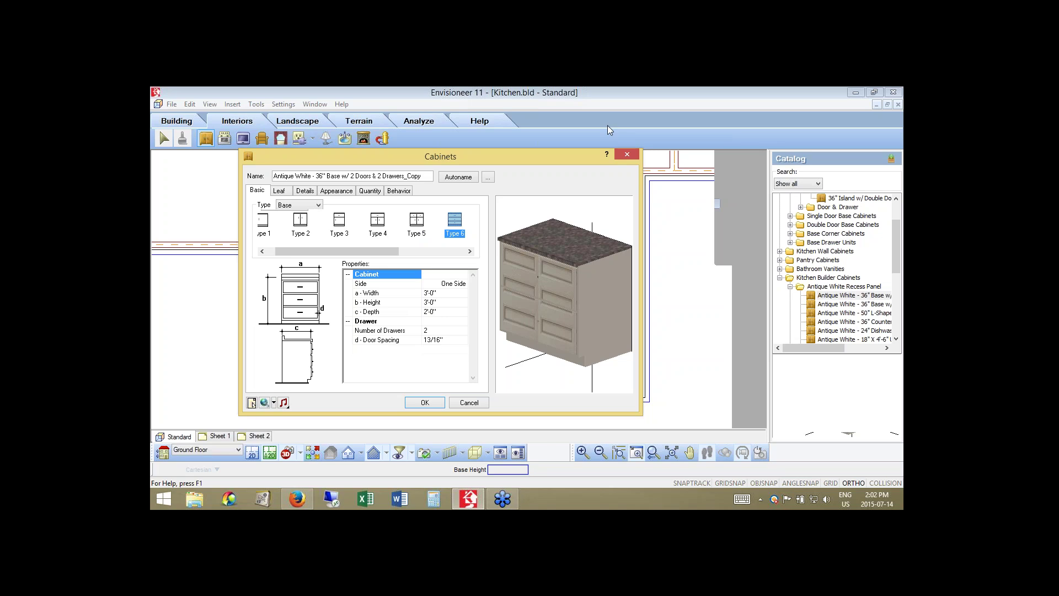
click(433, 294)
click(441, 304)
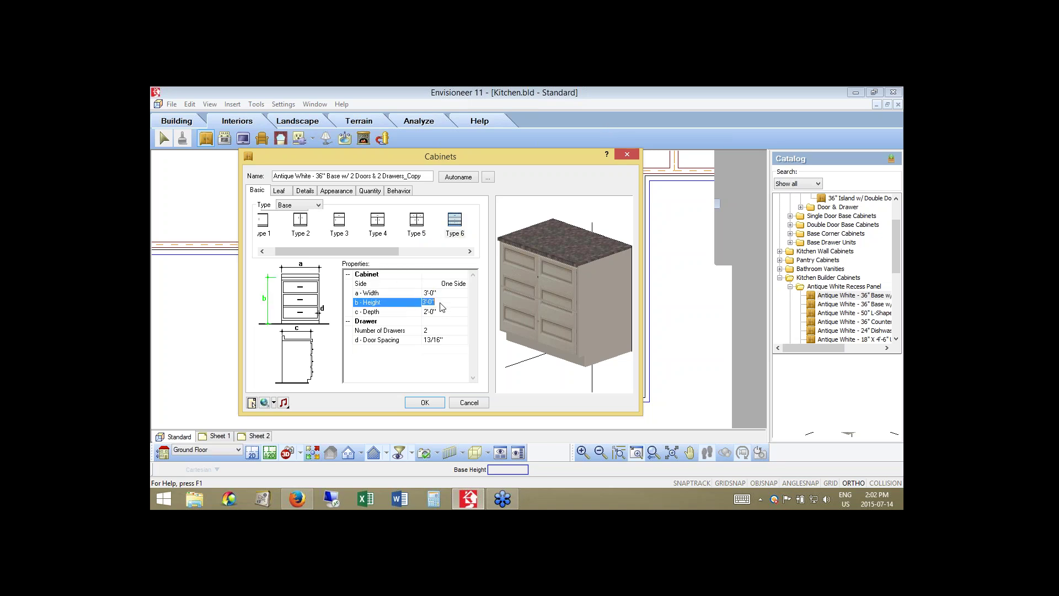
click(438, 313)
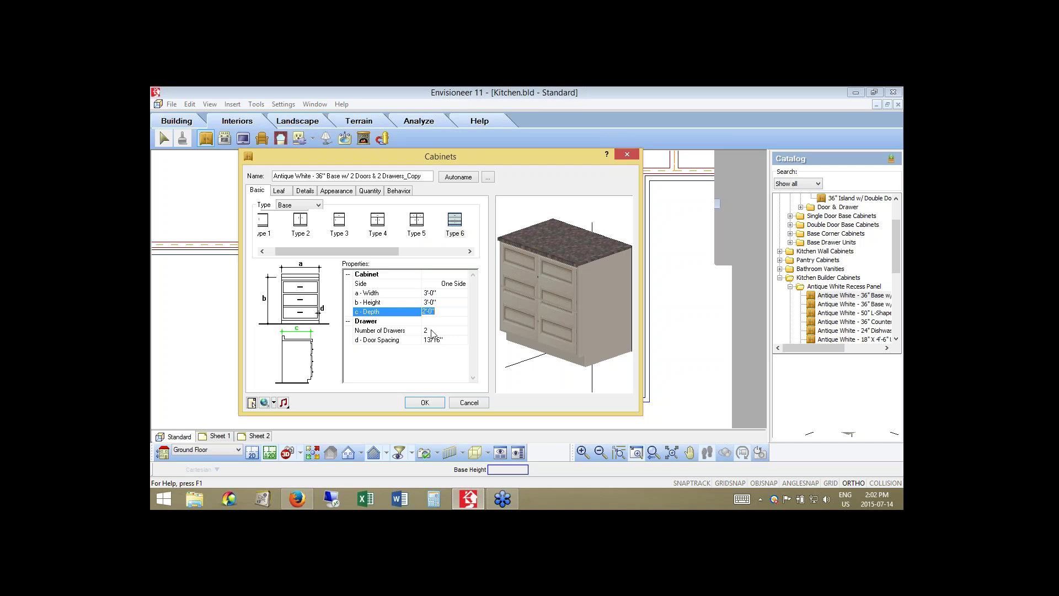
- Set the cabinet's number of drawers to 4
click(432, 330)
text(4)
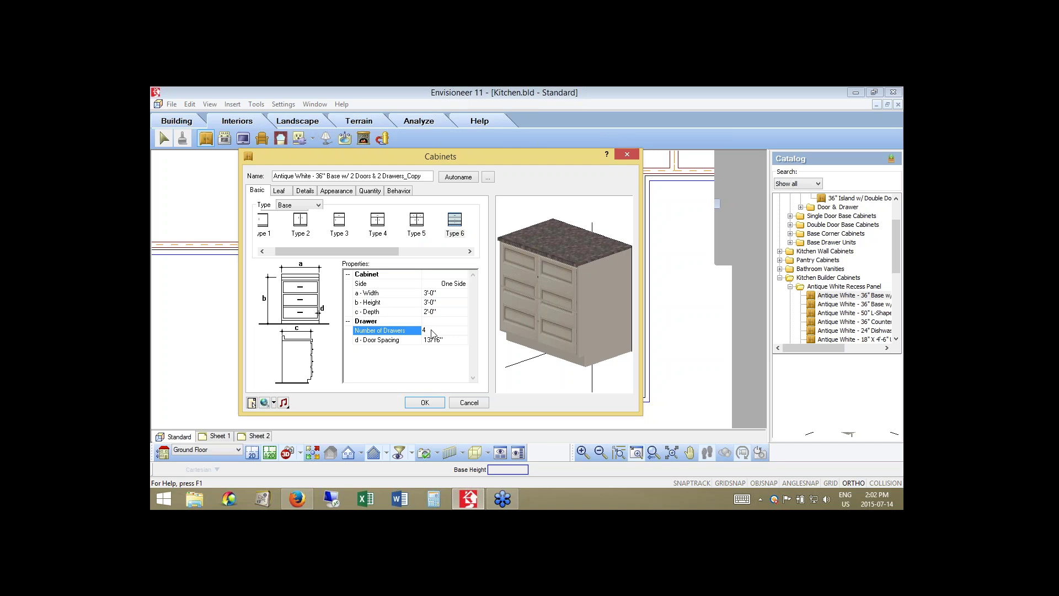
key(Tab)
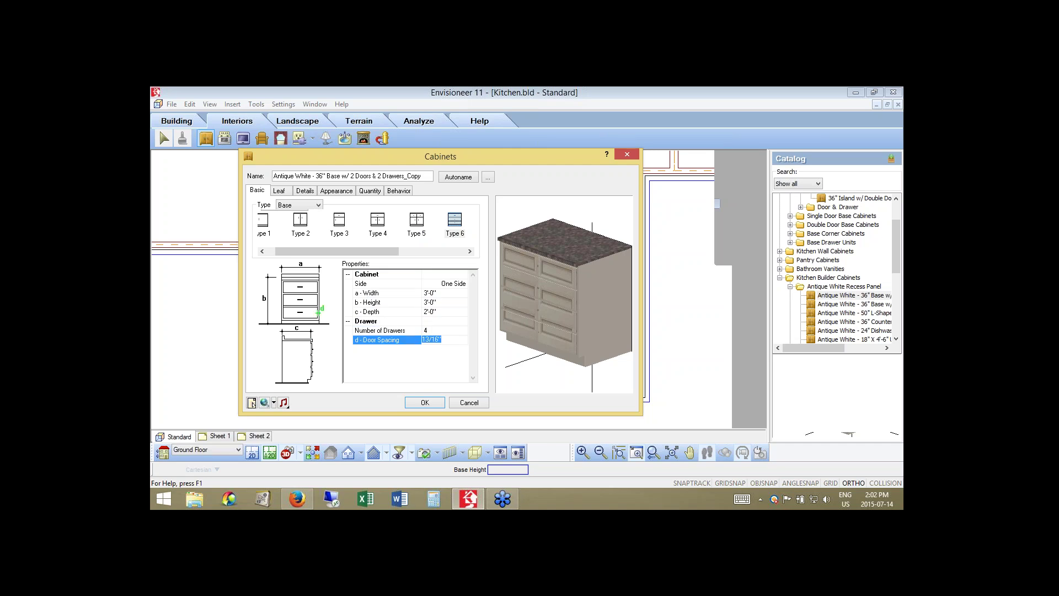
drag(569, 312, 579, 345)
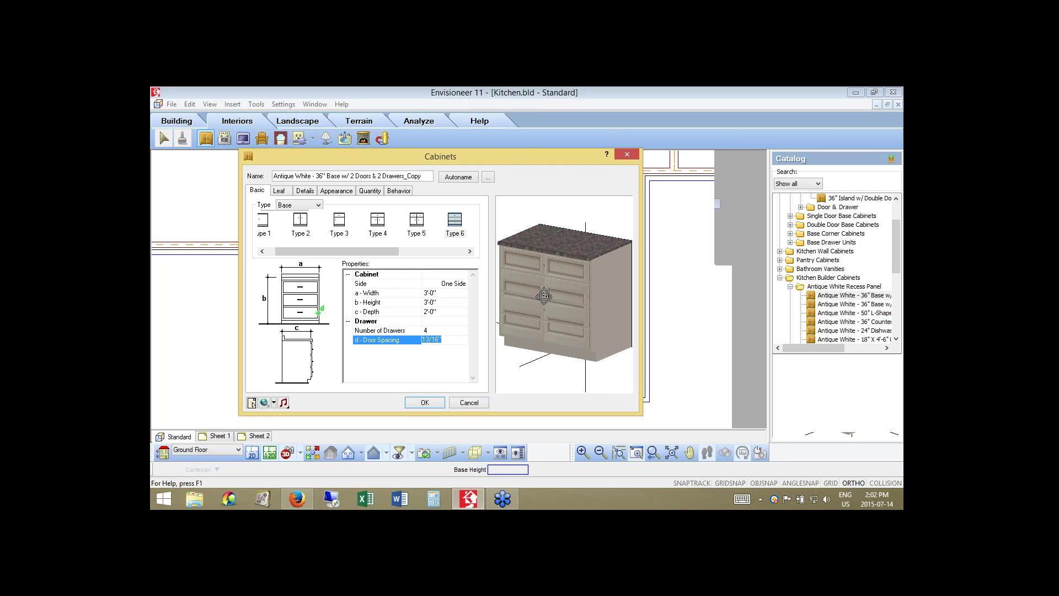
- Set the cabinet's number of drawers to 3
click(447, 331)
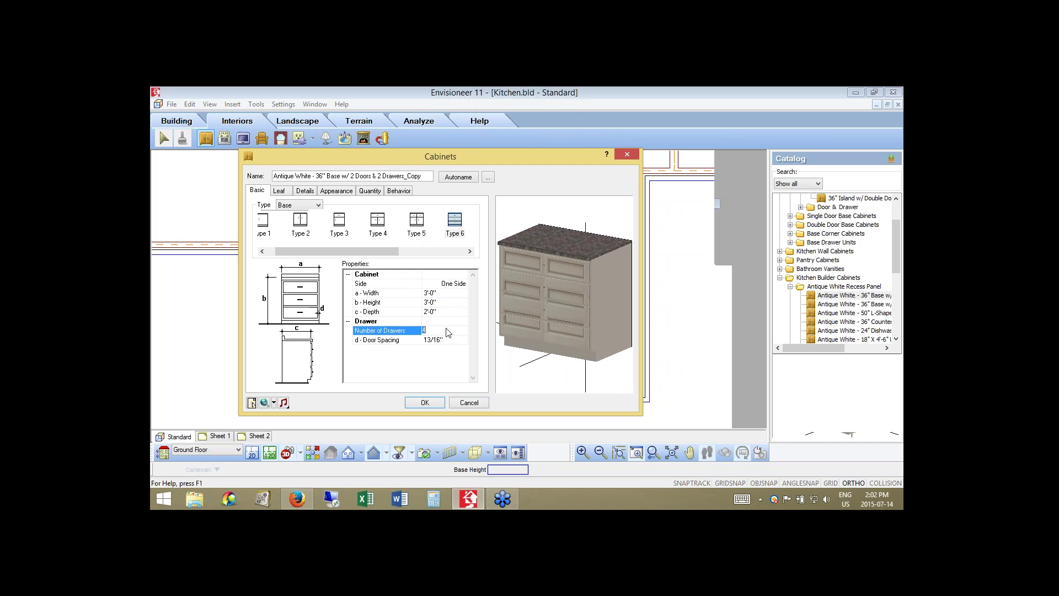
text(3)
key(Return)
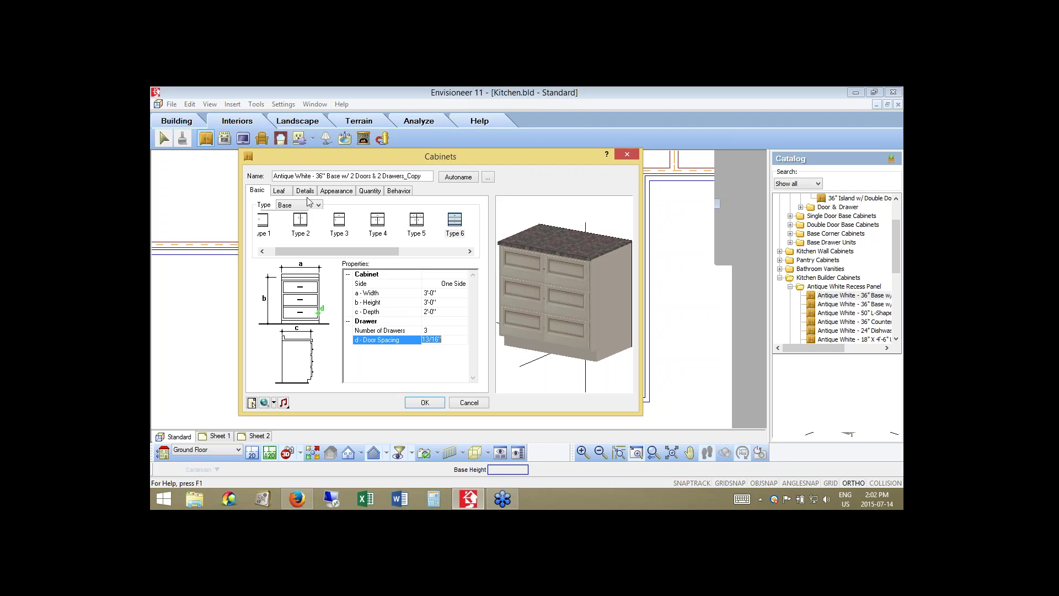
- Review the cabinet's drawer leaf type and bring up the appearance settings of the Drawer component
click(280, 191)
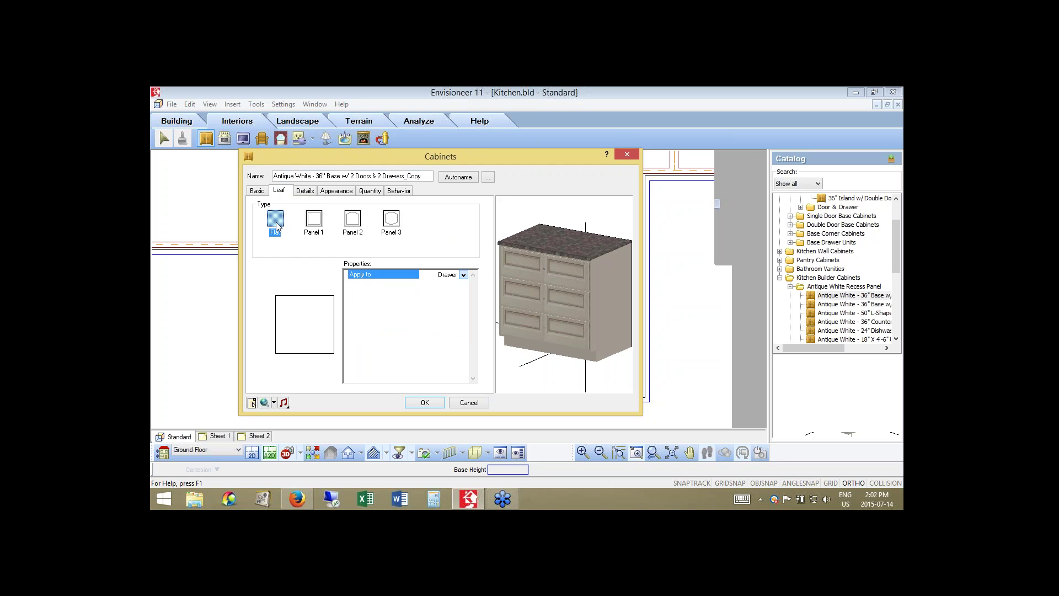
drag(536, 252, 574, 266)
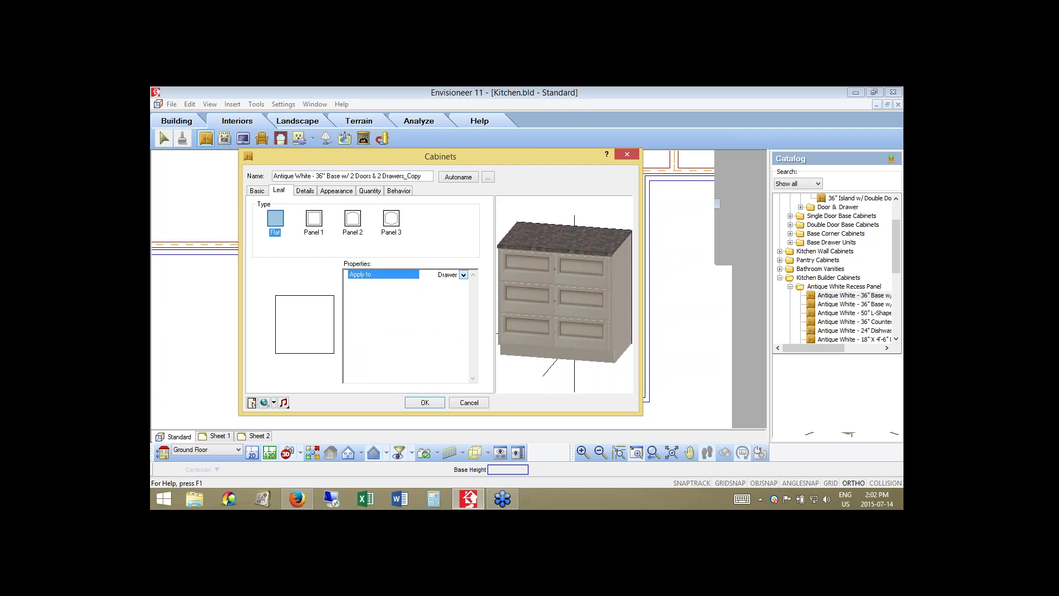
click(335, 192)
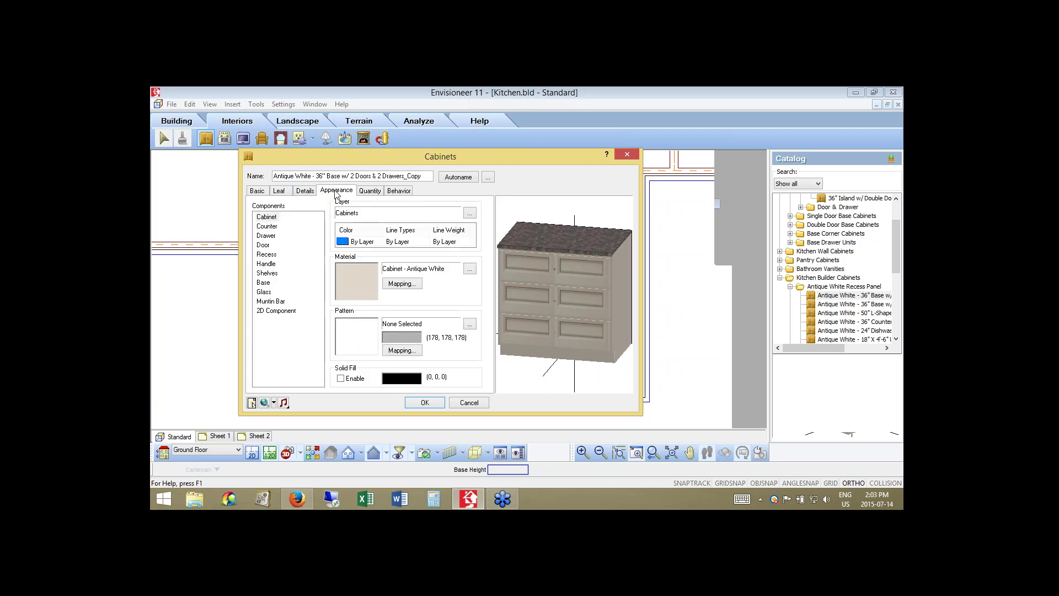
click(266, 235)
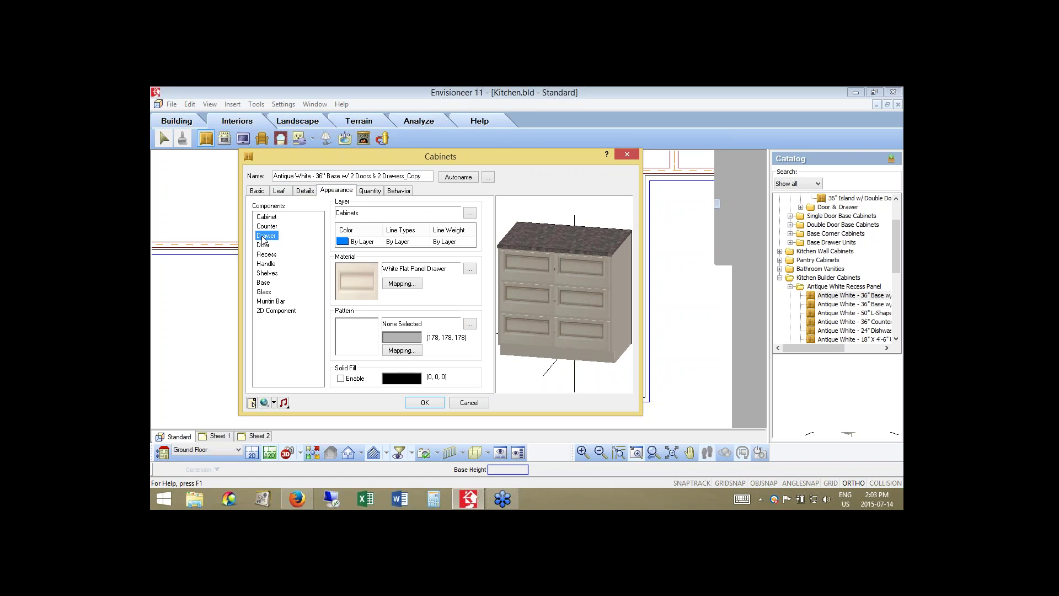
click(750, 249)
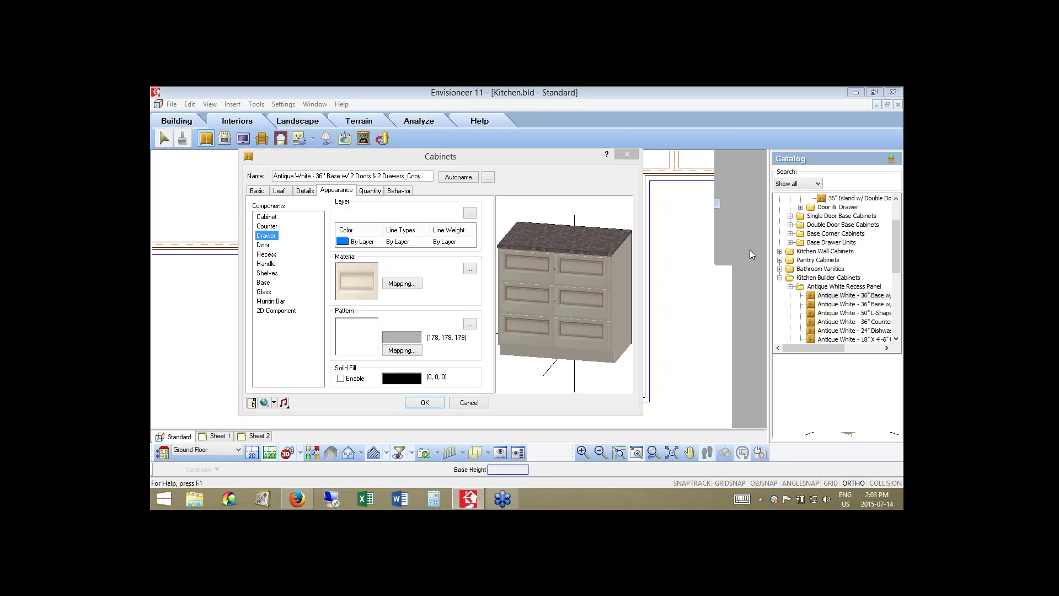
click(751, 252)
drag(276, 236, 283, 235)
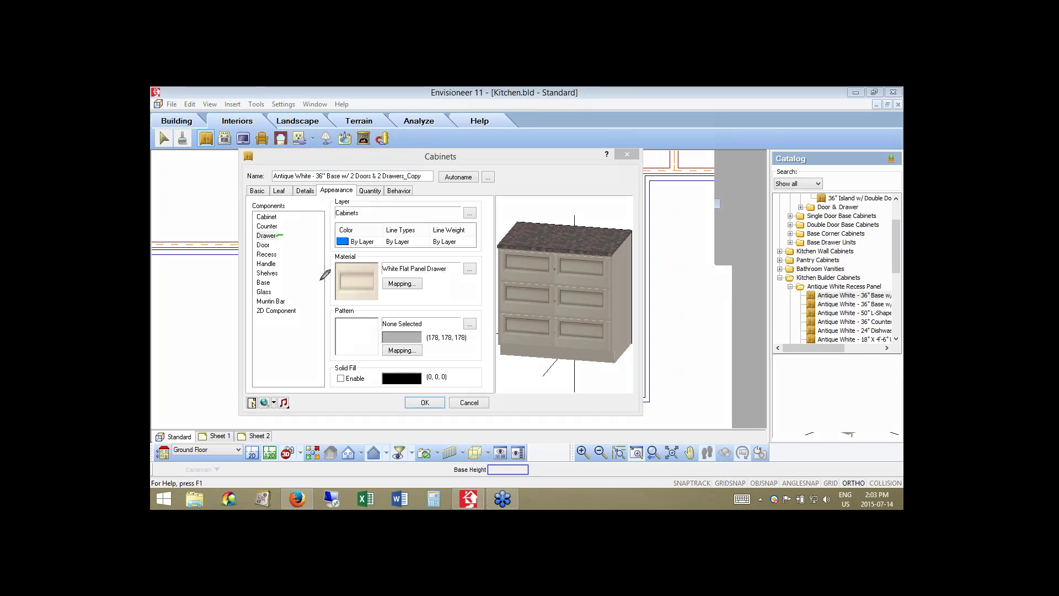
drag(320, 280, 336, 282)
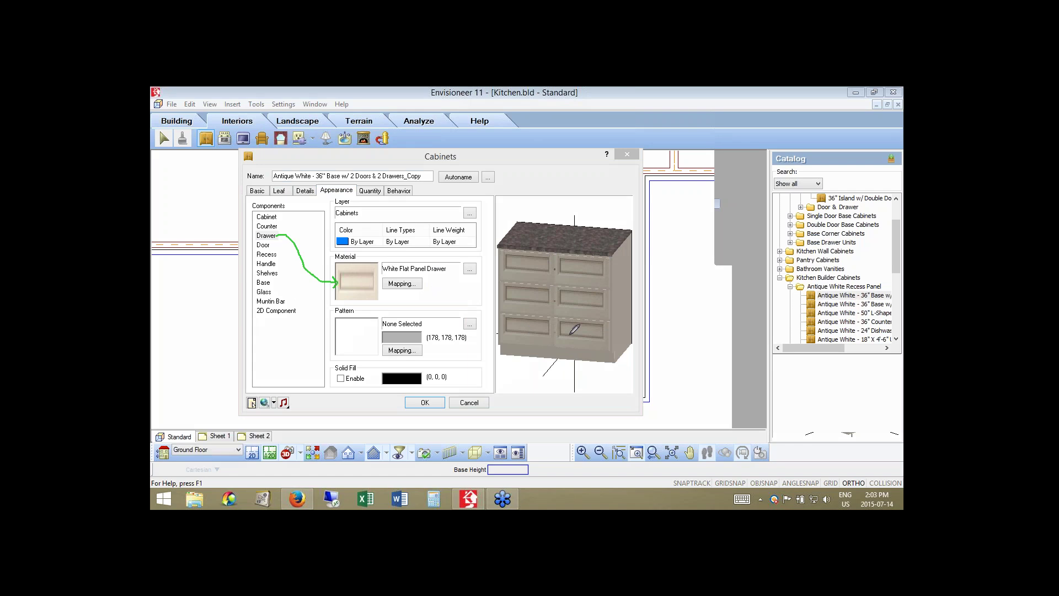
mouse_move(390, 271)
mouse_down()
mouse_move(430, 270)
mouse_move(411, 293)
mouse_up()
mouse_move(608, 258)
mouse_down()
mouse_move(641, 258)
mouse_move(629, 356)
mouse_move(659, 351)
mouse_up()
mouse_move(503, 348)
mouse_down()
mouse_move(502, 362)
mouse_move(622, 355)
mouse_move(612, 366)
mouse_up()
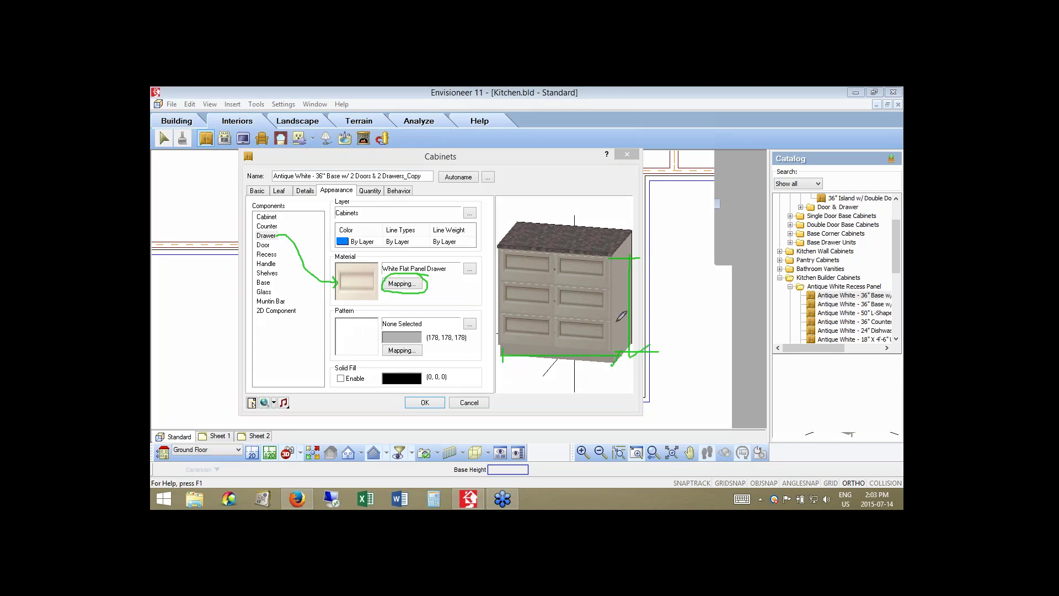
drag(615, 321, 639, 318)
drag(635, 268, 639, 332)
drag(543, 365, 551, 370)
right_click(421, 290)
click(442, 300)
- Set the tile size of the drawer material's texture mapping to 1' high and 3' wide
click(403, 283)
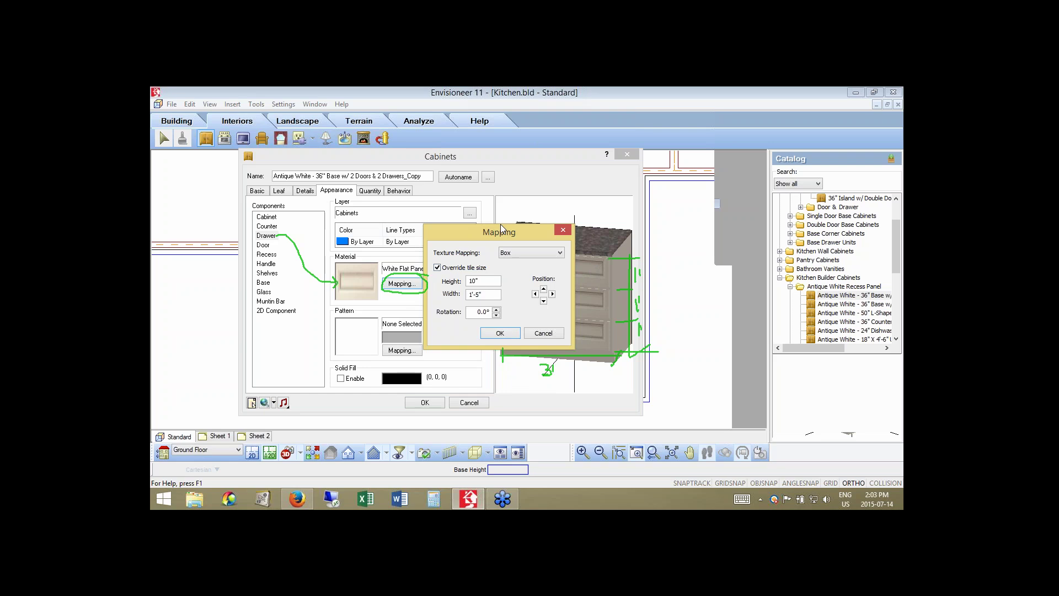
drag(496, 219, 451, 150)
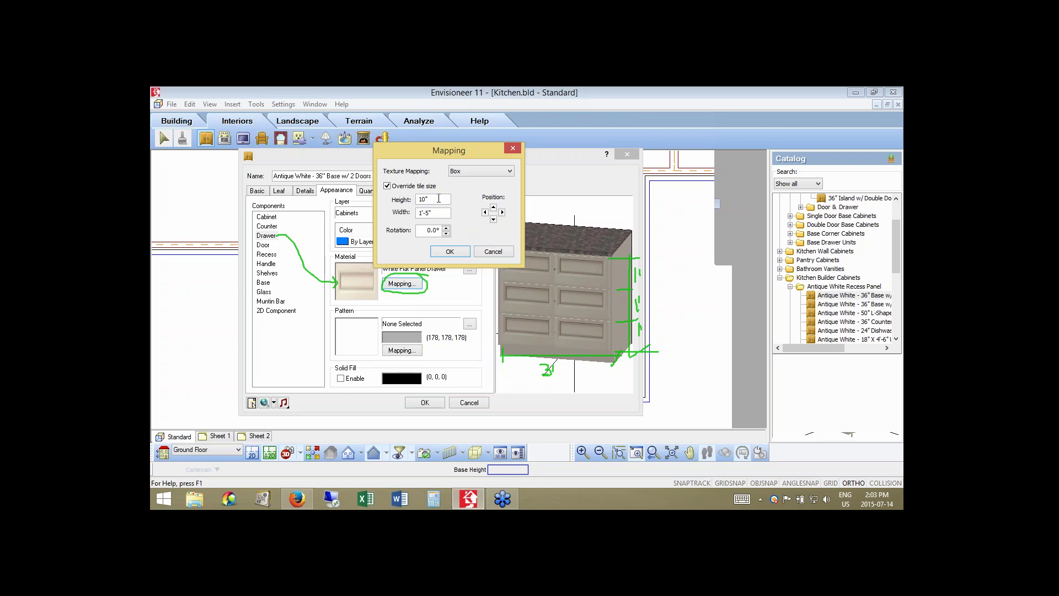
double_click(418, 200)
text(1')
click(438, 213)
drag(438, 213, 406, 214)
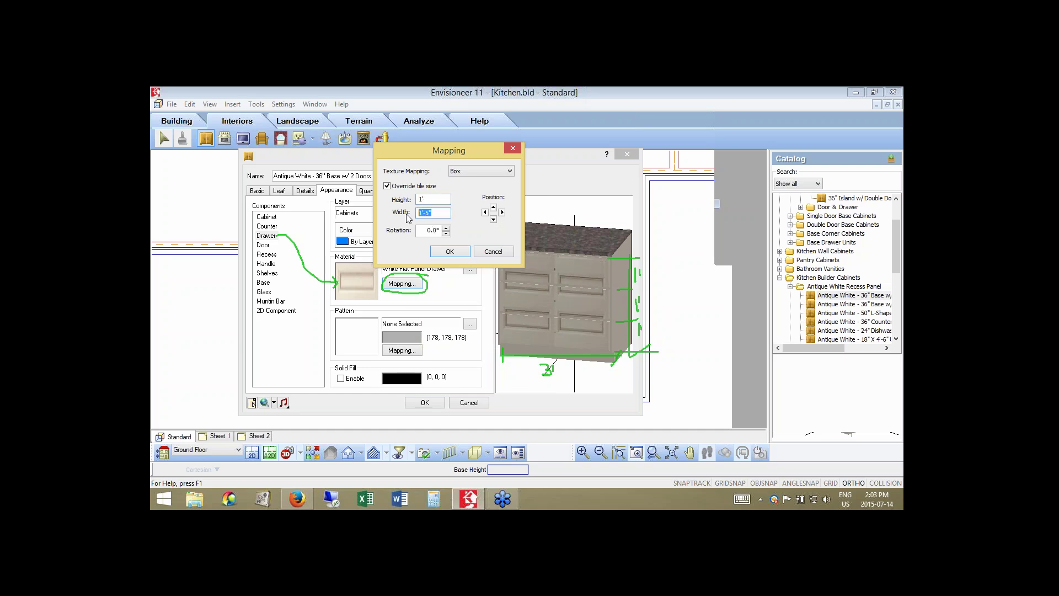
text(3')
click(434, 200)
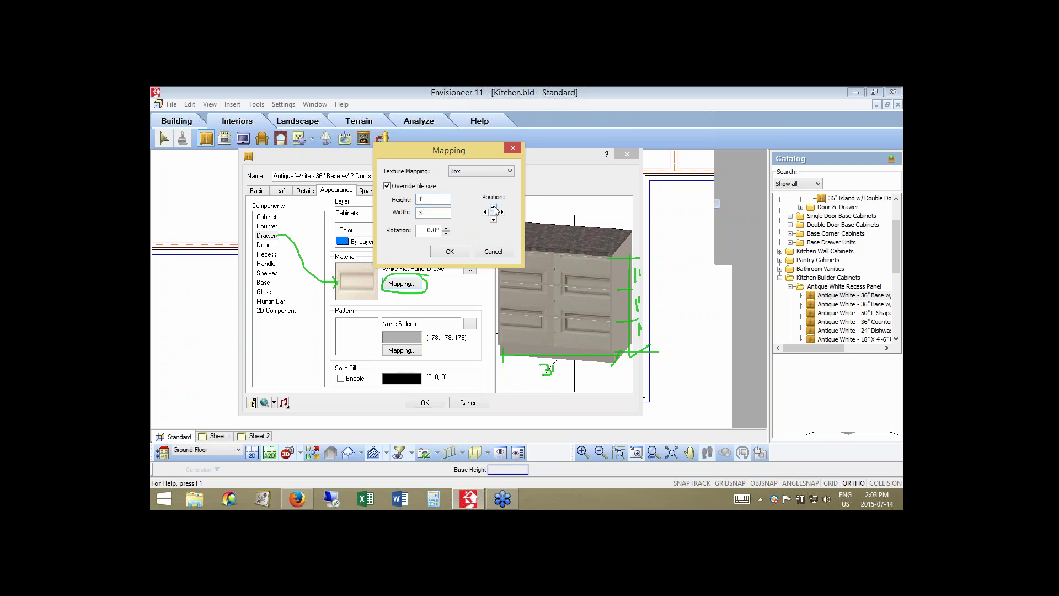
- Shift the drawer texture upward until its panels line up with the three drawer rows
click(493, 208)
click(494, 207)
click(494, 208)
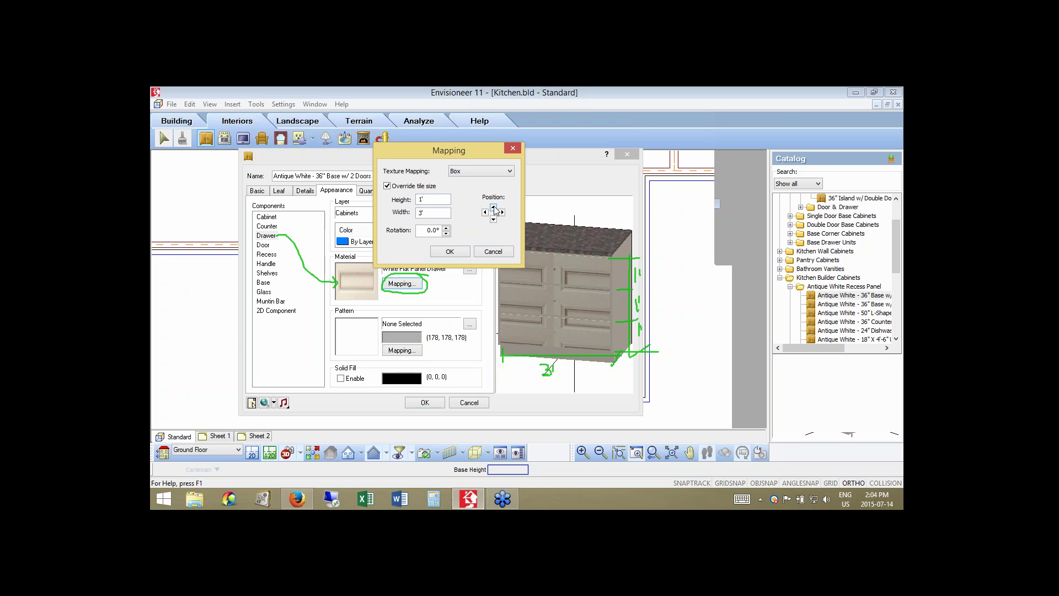
click(494, 208)
click(494, 208)
click(493, 208)
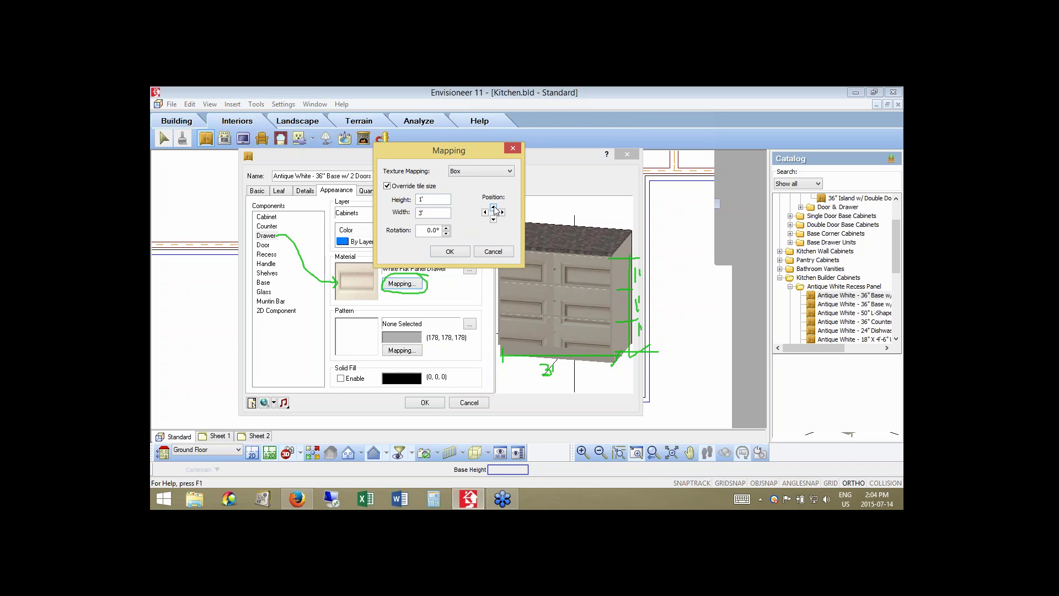
click(494, 208)
click(494, 208)
click(494, 208)
click(494, 208)
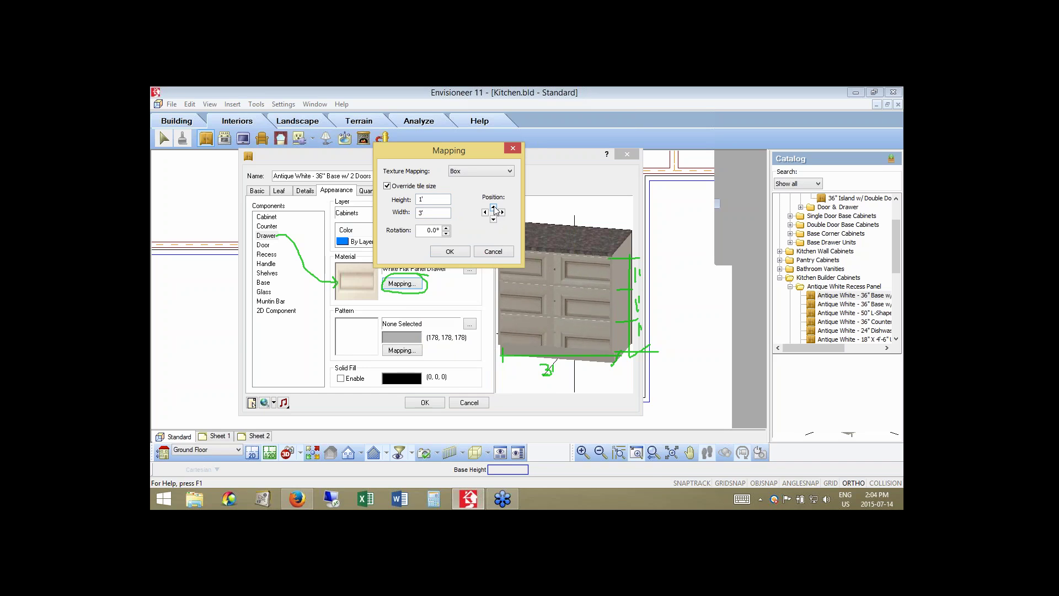
click(494, 208)
click(494, 208)
click(494, 208)
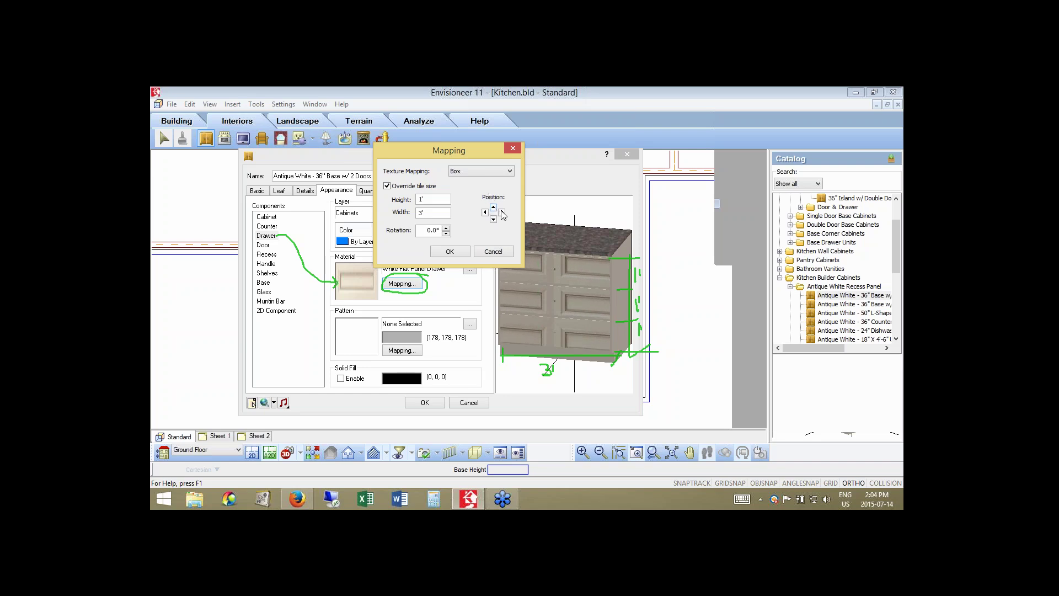
- Shift the drawer texture to the right until a single panel spans the full width of each drawer
click(502, 213)
click(502, 212)
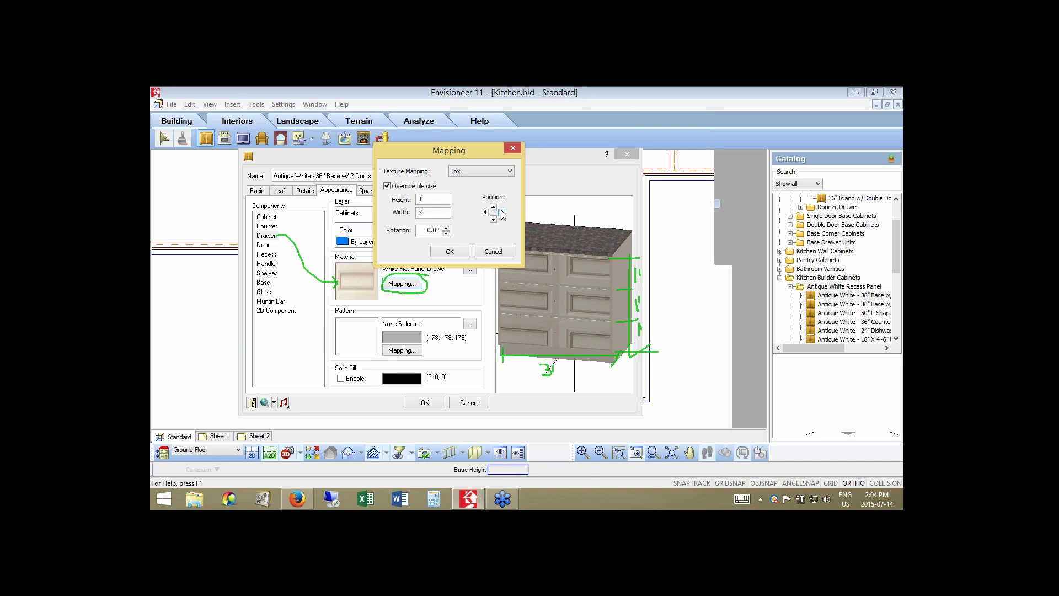
click(502, 212)
click(502, 212)
click(502, 213)
click(502, 212)
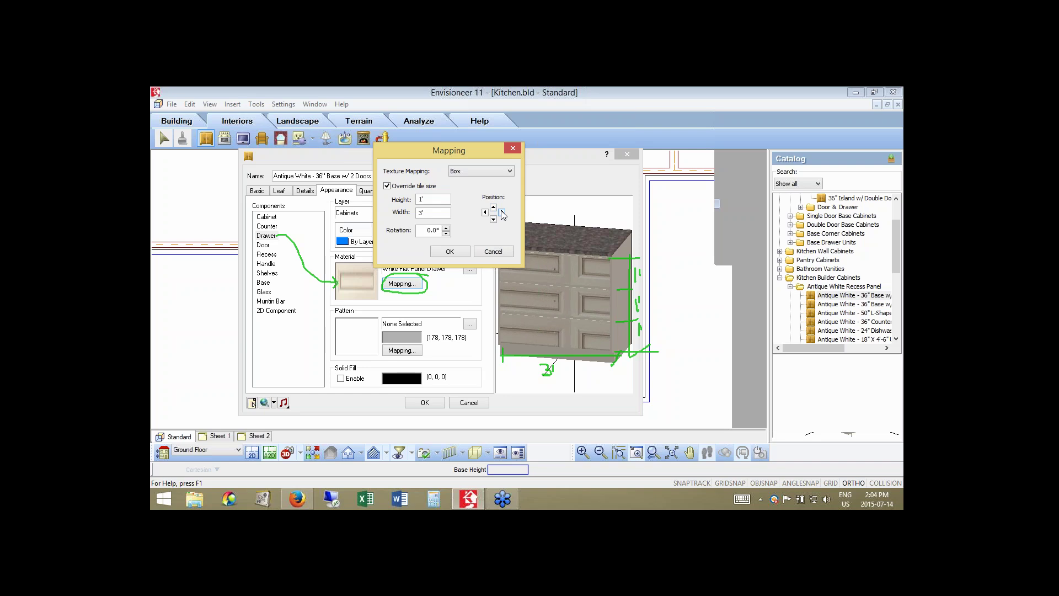
click(502, 212)
click(502, 212)
click(502, 213)
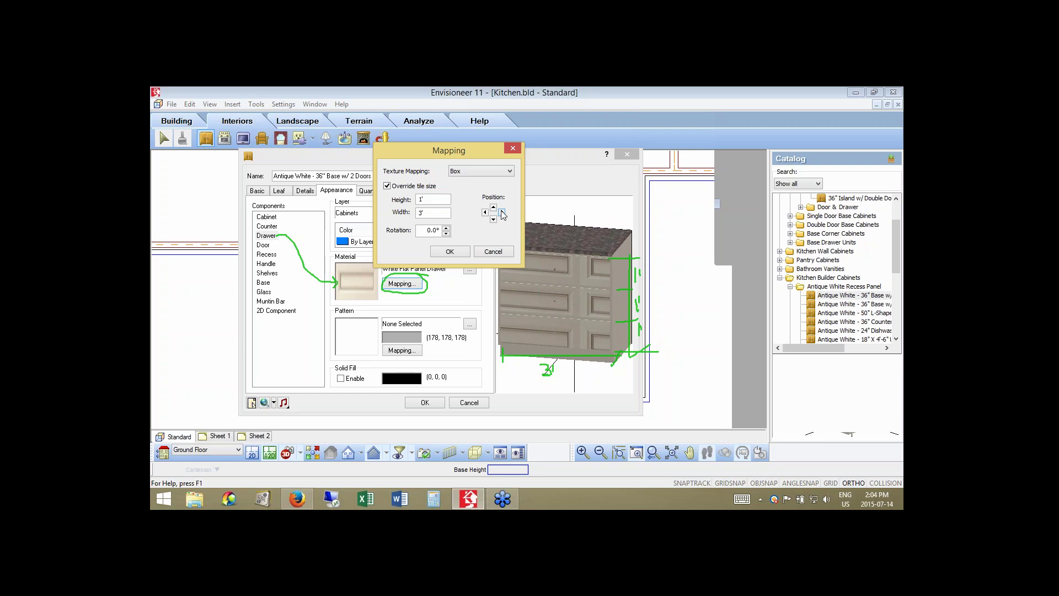
click(502, 212)
click(502, 213)
click(502, 213)
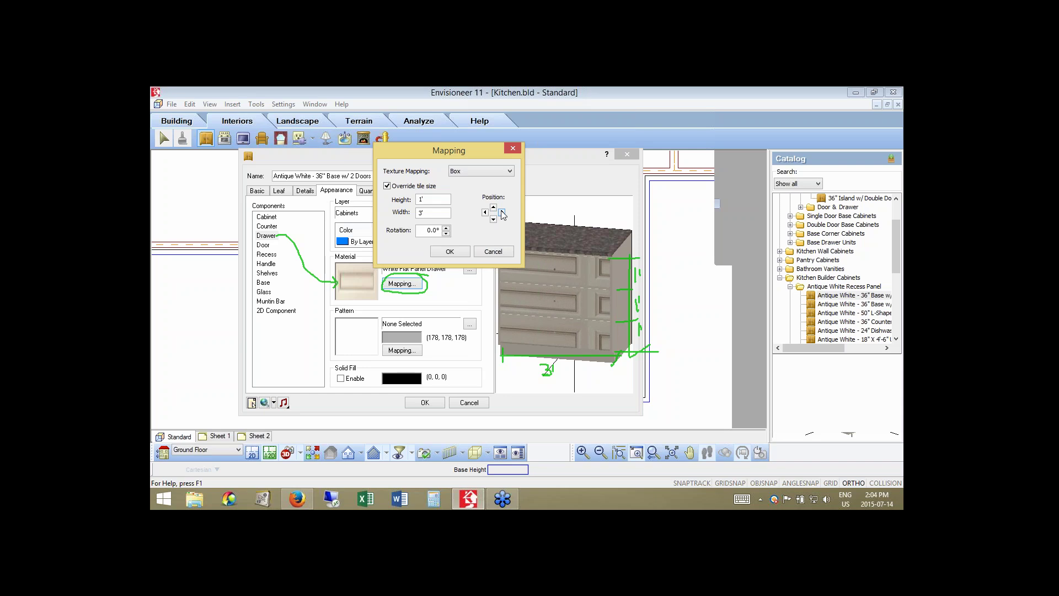
click(502, 213)
click(502, 212)
click(502, 213)
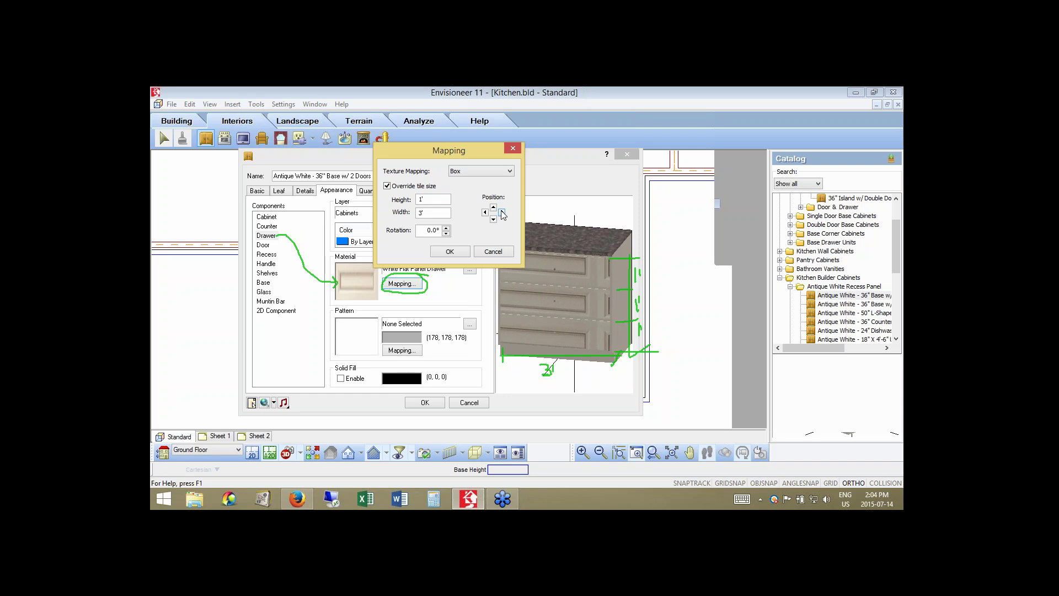
click(502, 212)
click(502, 212)
click(502, 212)
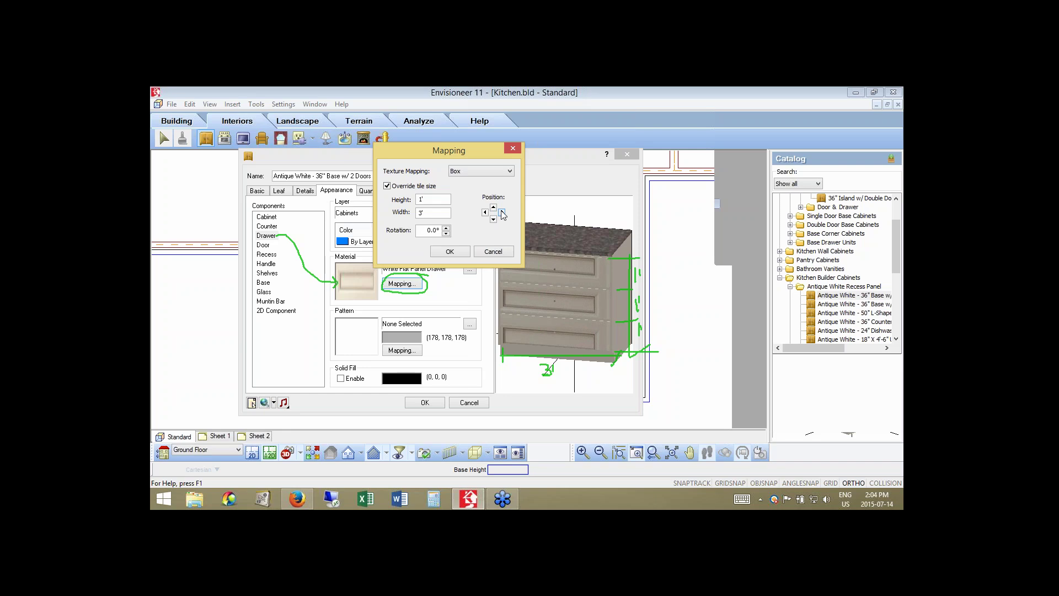
click(502, 212)
click(502, 213)
click(502, 212)
click(502, 213)
- Set the tile height of the drawer texture to 10
drag(427, 200, 413, 199)
text(10)
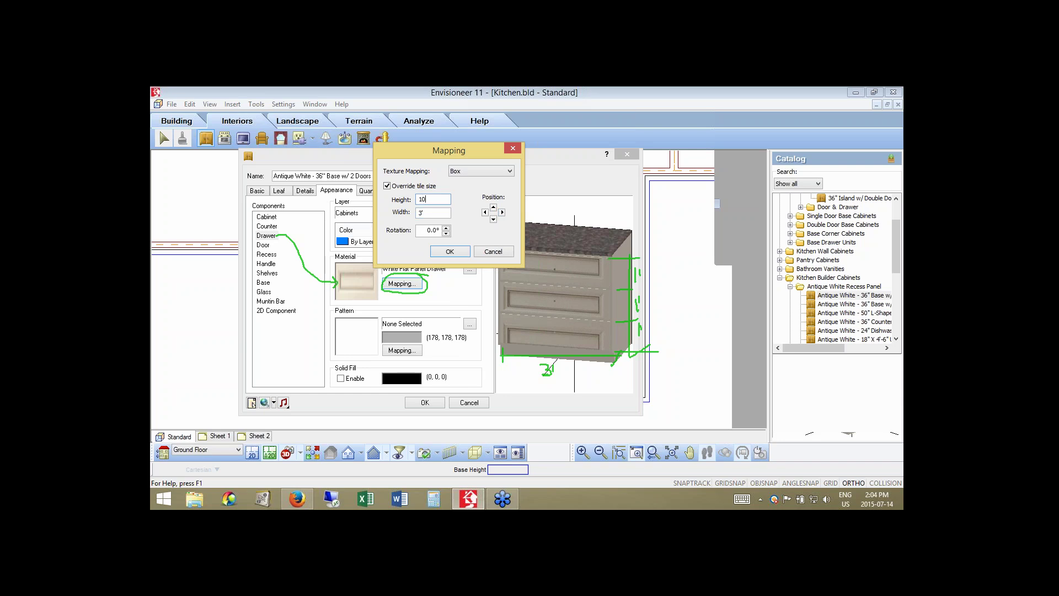
click(433, 213)
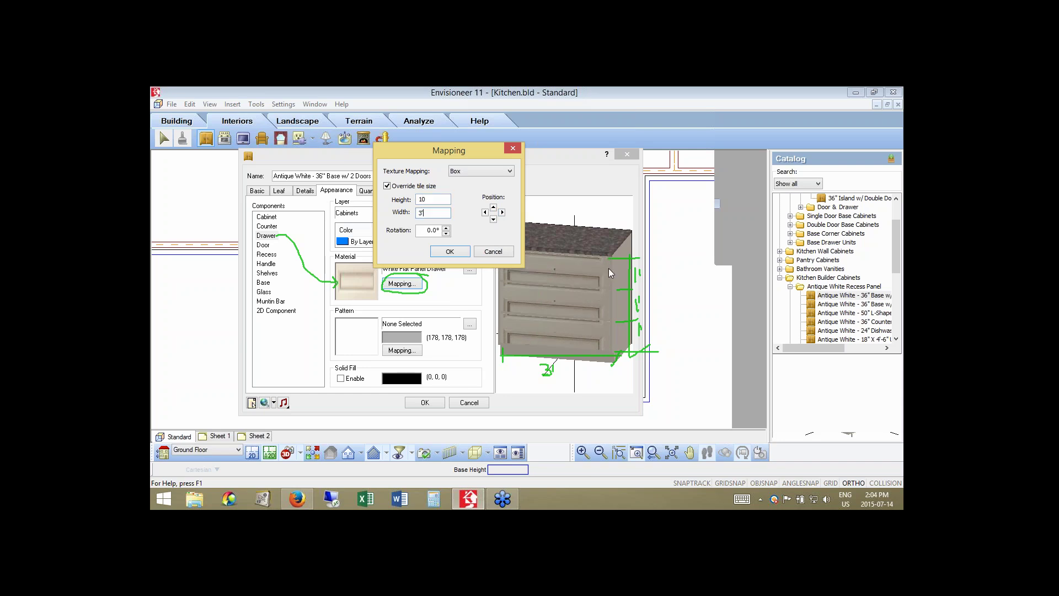
- Shift the drawer texture upward until each panel is centred on its drawer front, and accept the mapping
click(493, 208)
click(494, 208)
click(494, 209)
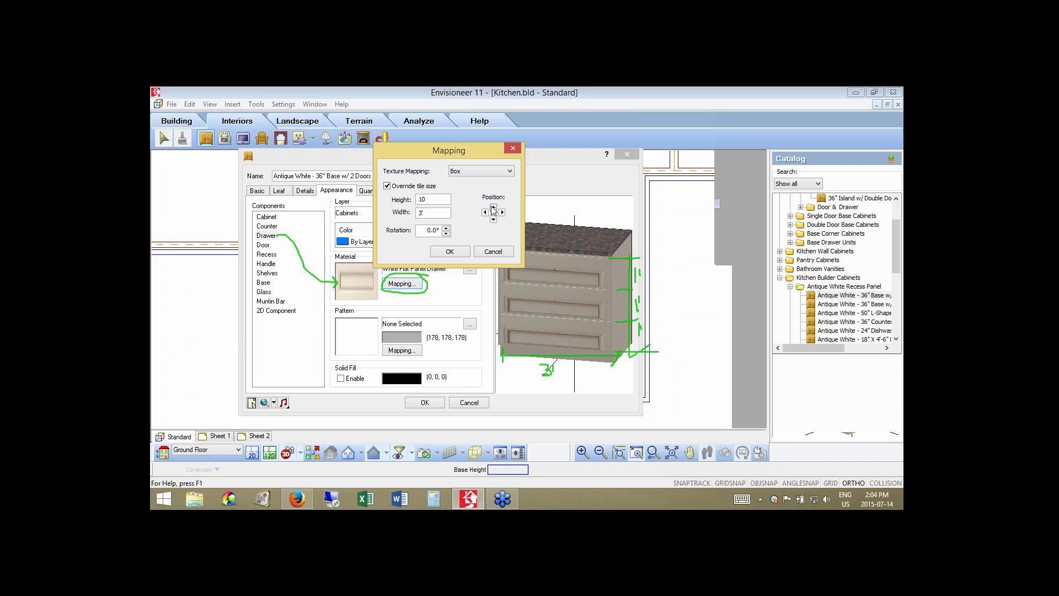
click(494, 209)
click(494, 208)
click(494, 208)
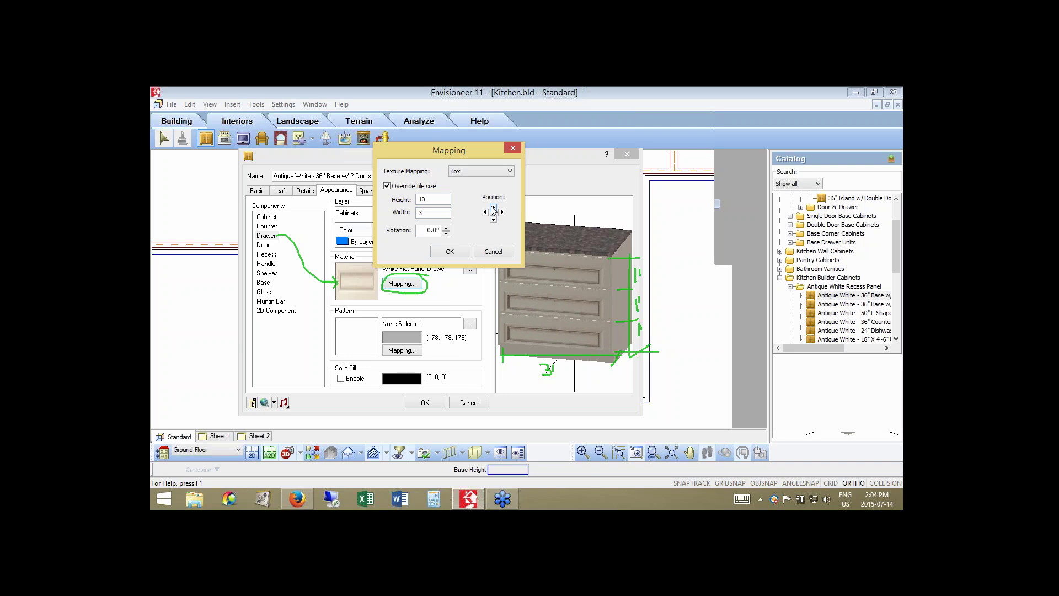
click(494, 208)
click(494, 209)
click(494, 209)
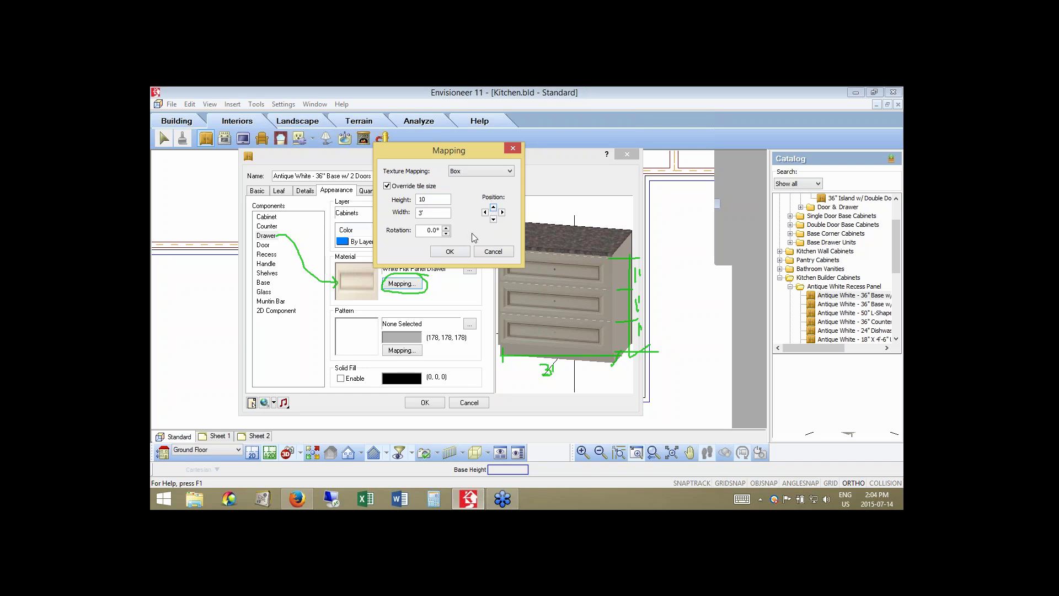
click(454, 251)
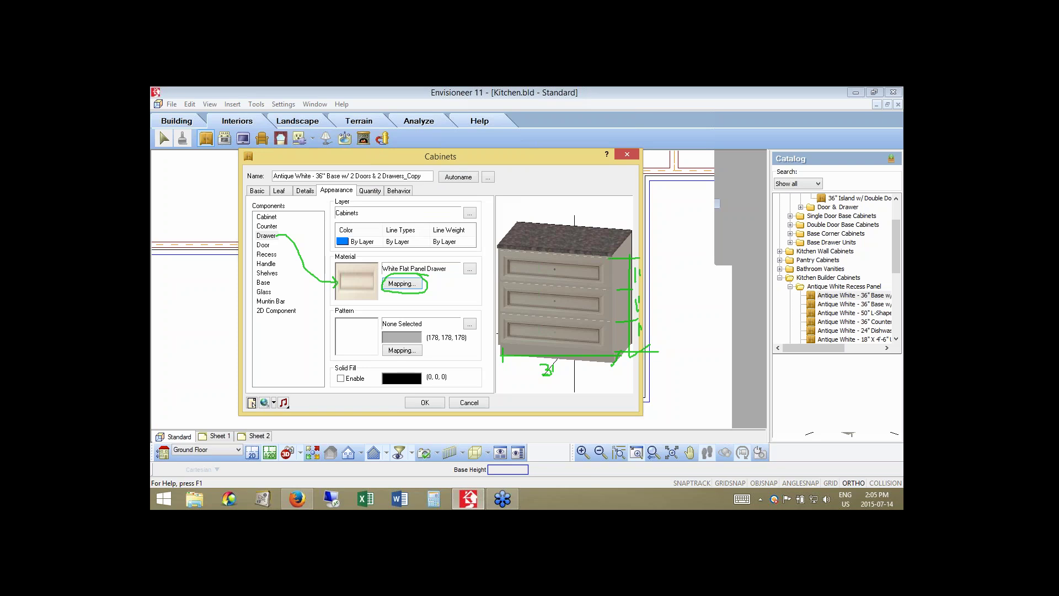
- Rename the cabinet as Antique White - 36" Base w/ 3 Drawers and save its definition
click(263, 236)
click(422, 176)
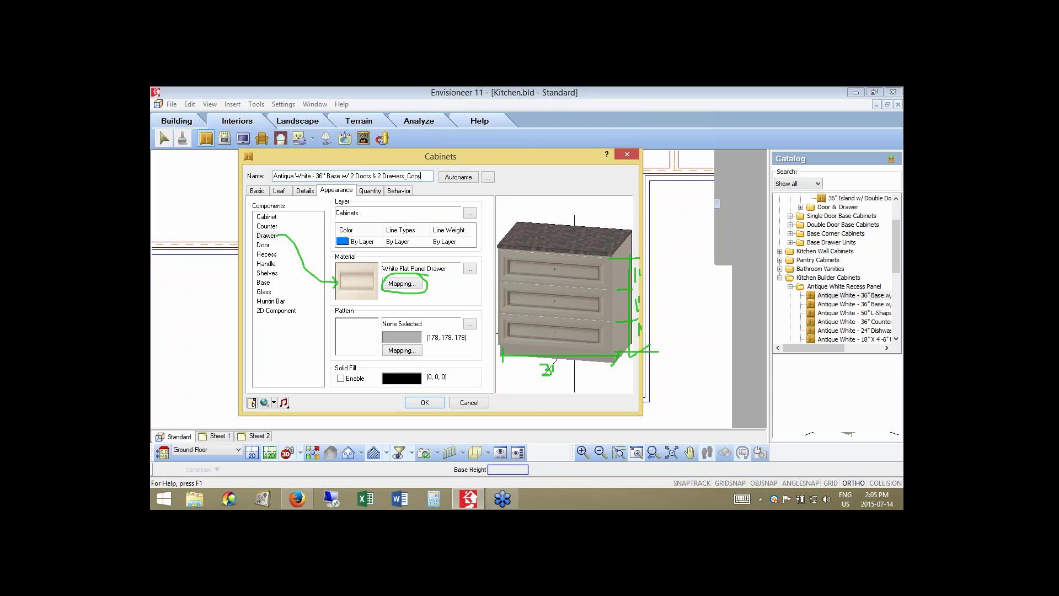
double_click(388, 177)
shift+click(352, 176)
text(3 Drawers)
click(435, 407)
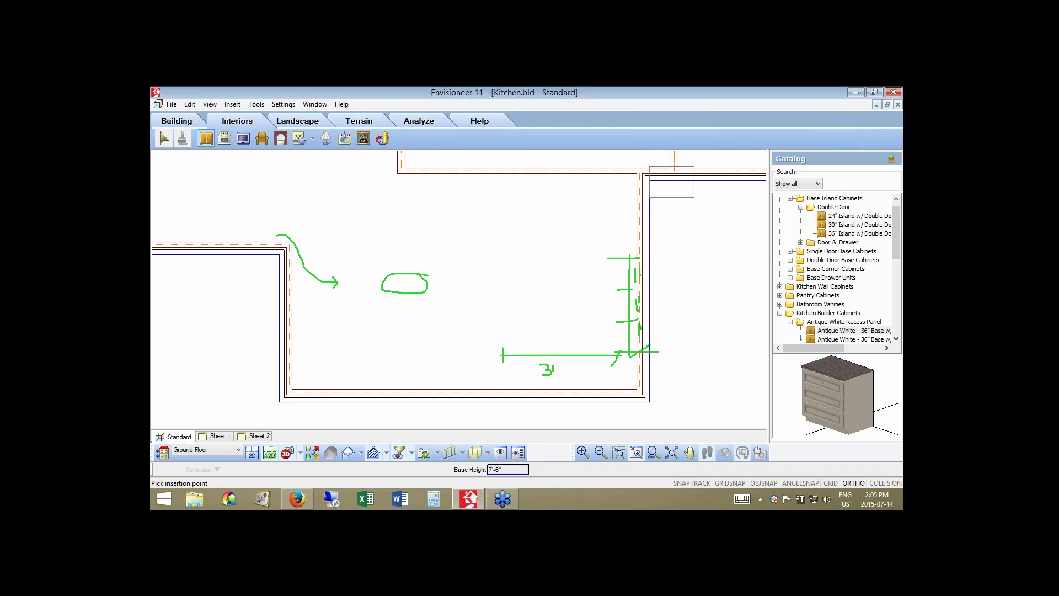
- Try placing the three-drawer cabinets side by side along the kitchen's upper wall from the right corner, with collision control turned on
click(886, 483)
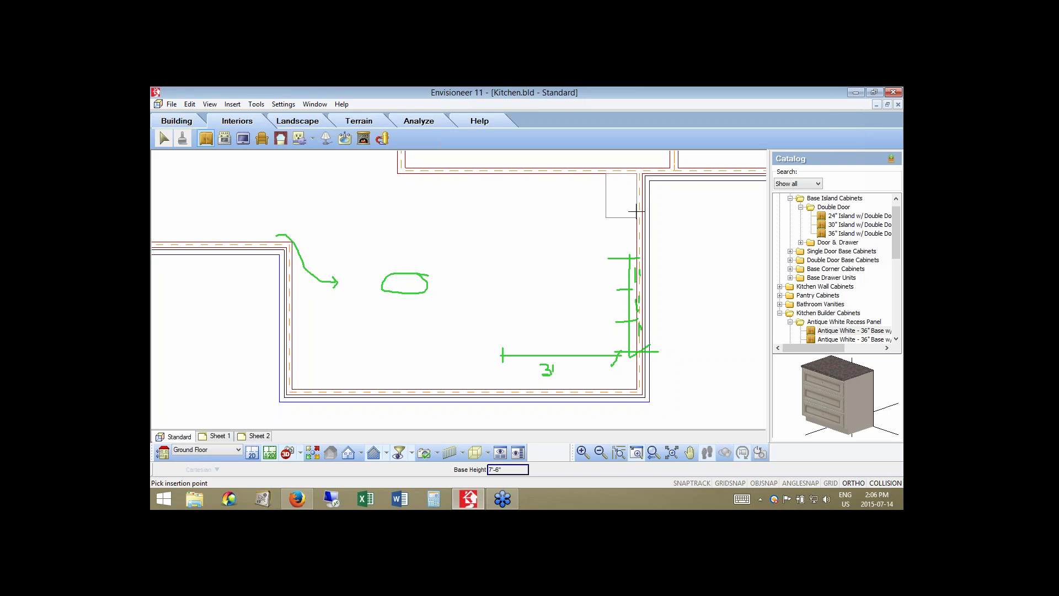
click(587, 172)
click(628, 177)
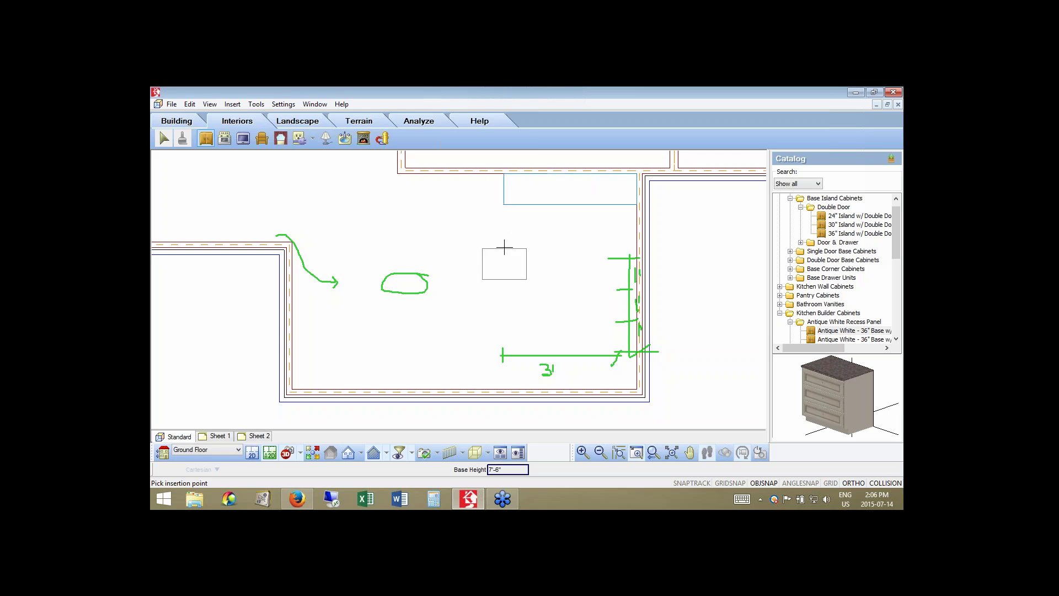
click(619, 207)
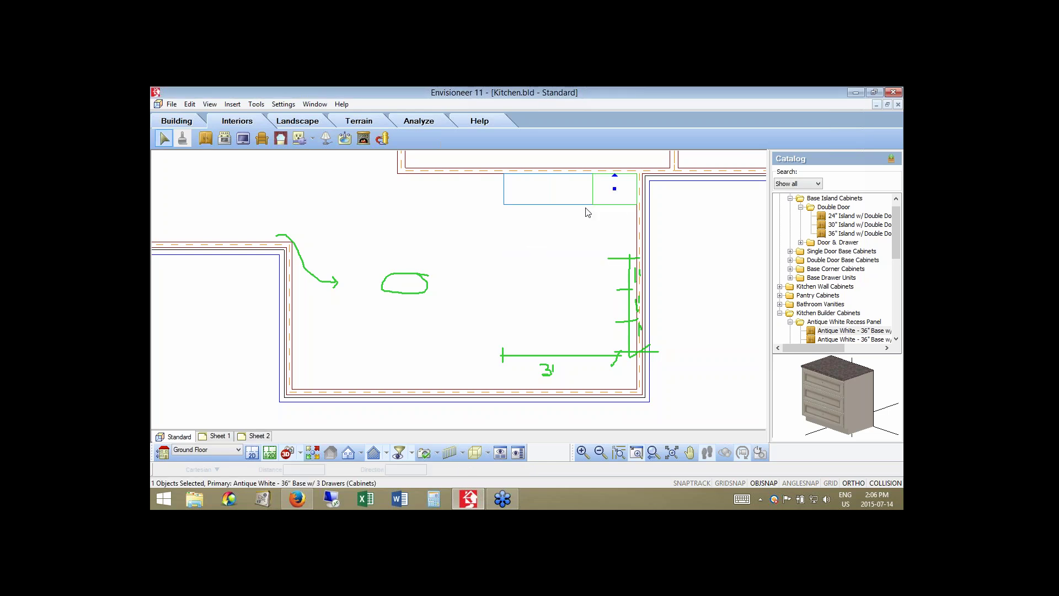
key(ctrl+z)
key(ctrl+z)
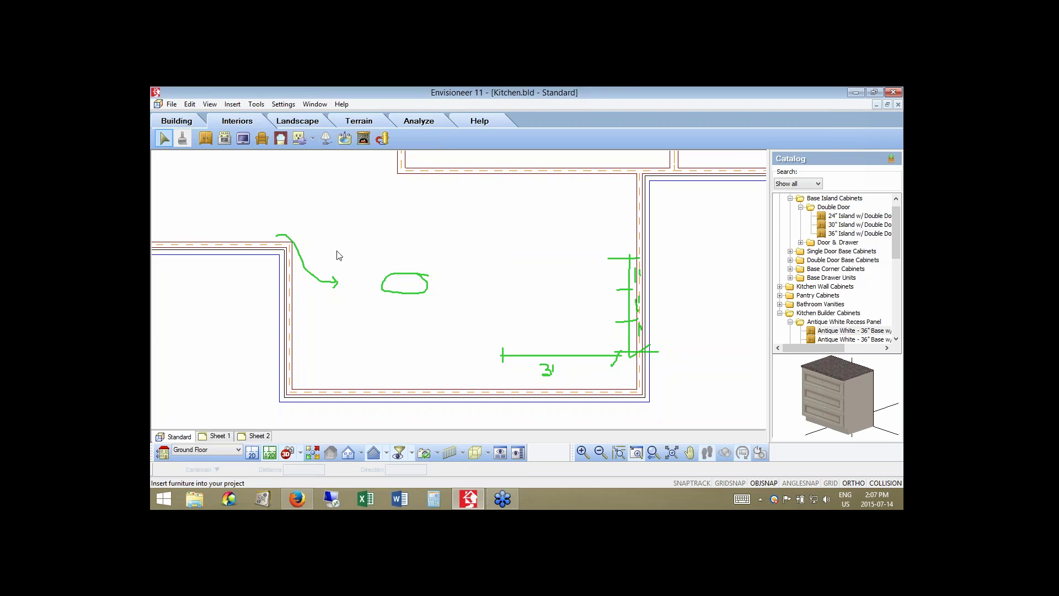
mouse_move(900, 238)
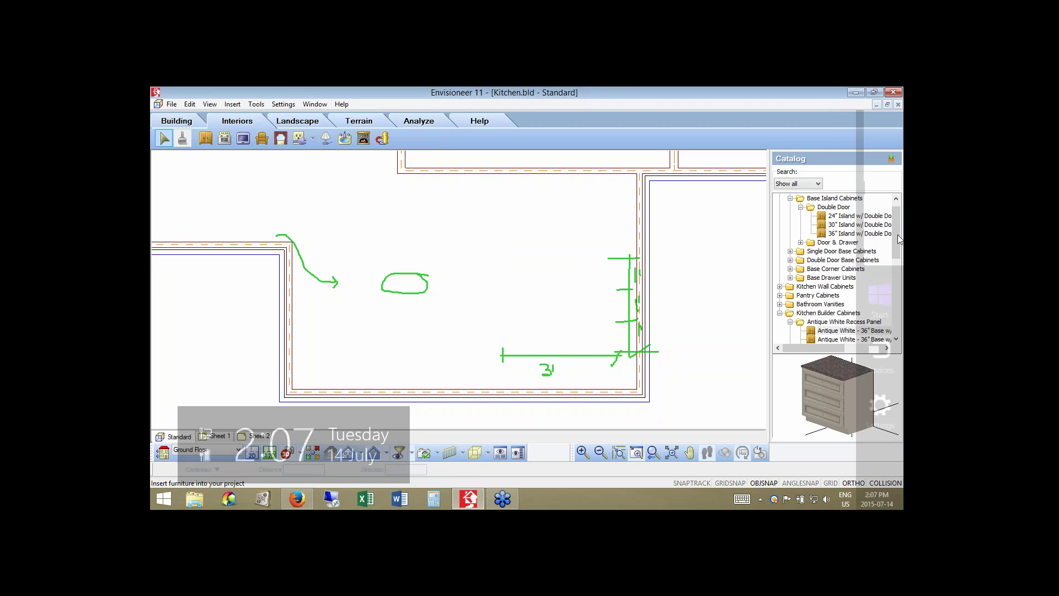
click(825, 298)
click(830, 296)
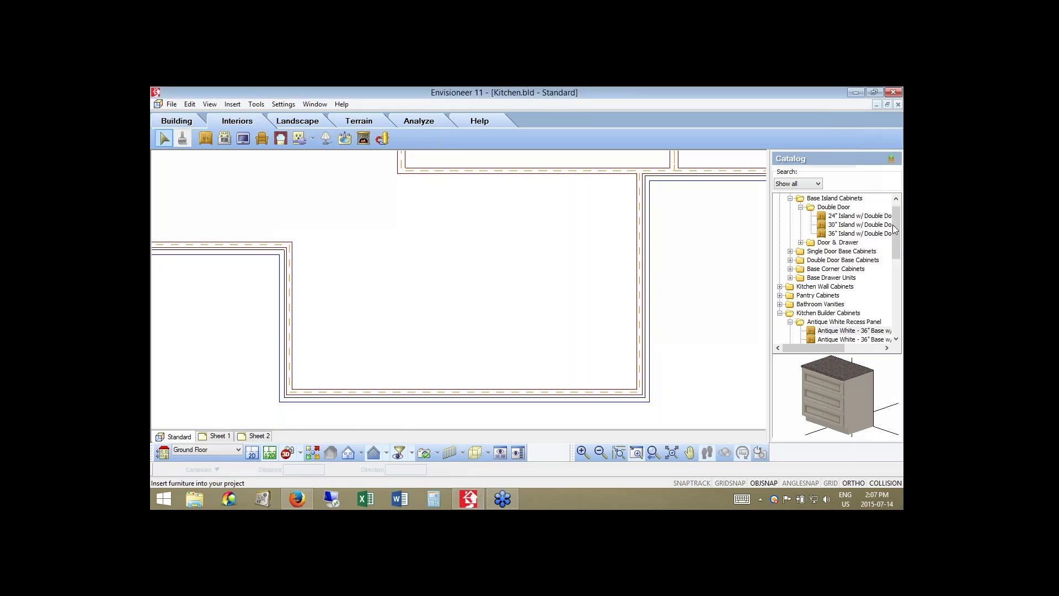
right_click(892, 224)
click(828, 252)
mouse_move(292, 242)
mouse_down()
mouse_move(326, 244)
mouse_move(325, 361)
mouse_move(541, 359)
mouse_up()
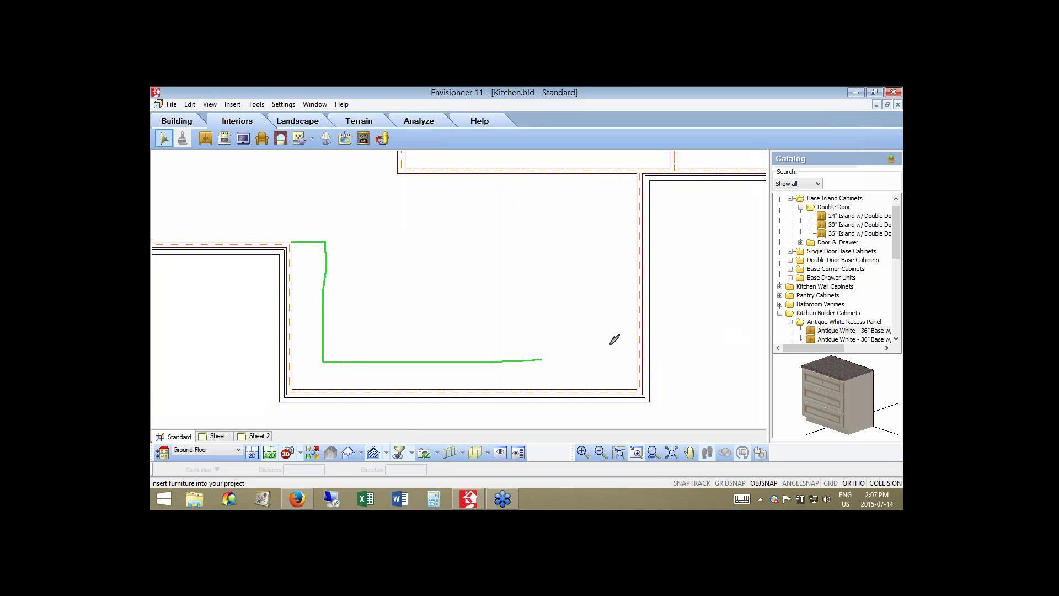
mouse_move(610, 344)
mouse_down()
mouse_move(613, 231)
mouse_move(637, 233)
mouse_up()
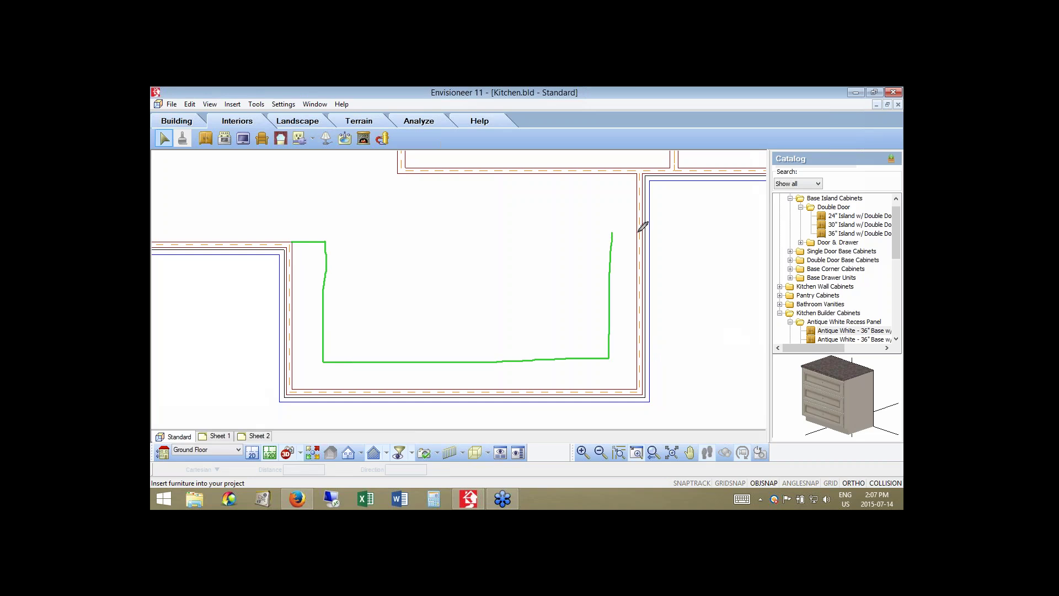
mouse_move(405, 259)
mouse_down()
mouse_move(475, 300)
mouse_move(516, 262)
mouse_move(404, 255)
mouse_up()
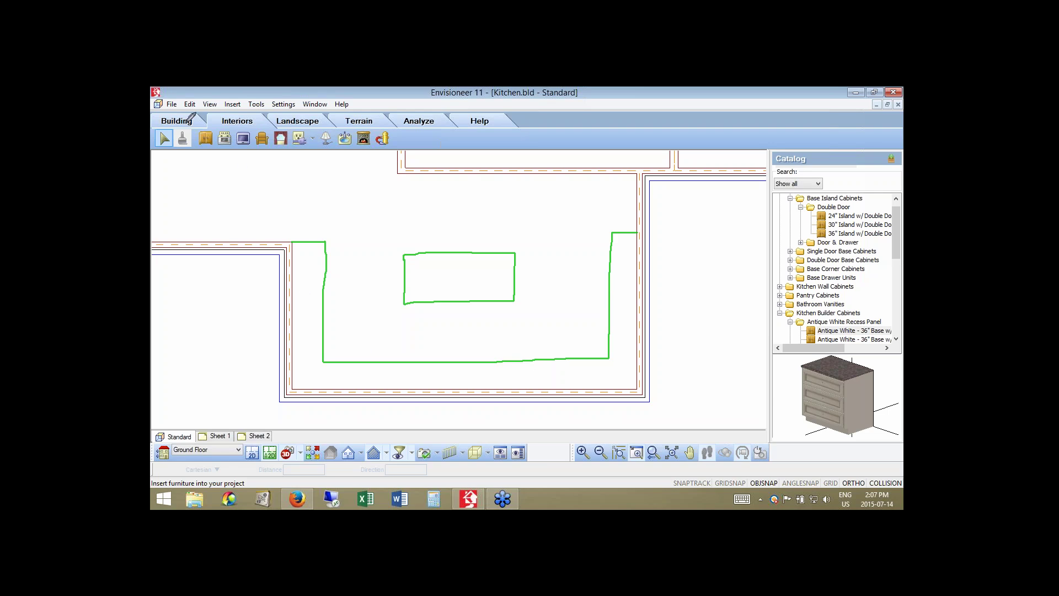
right_click(208, 170)
click(237, 246)
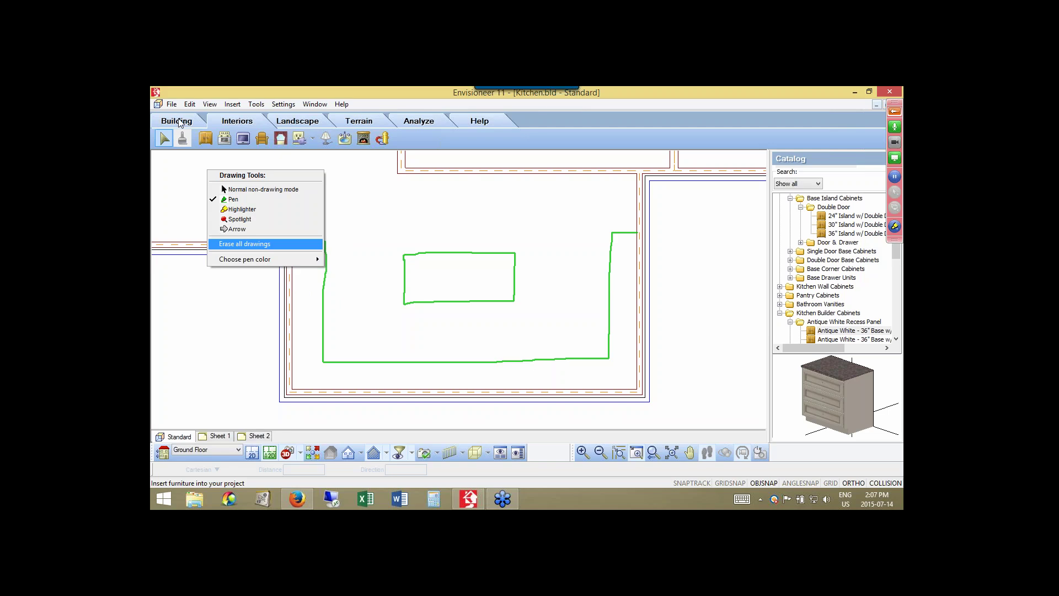
- Start the Kitchen Builder wizard and proceed to the general kitchen style choice
click(179, 121)
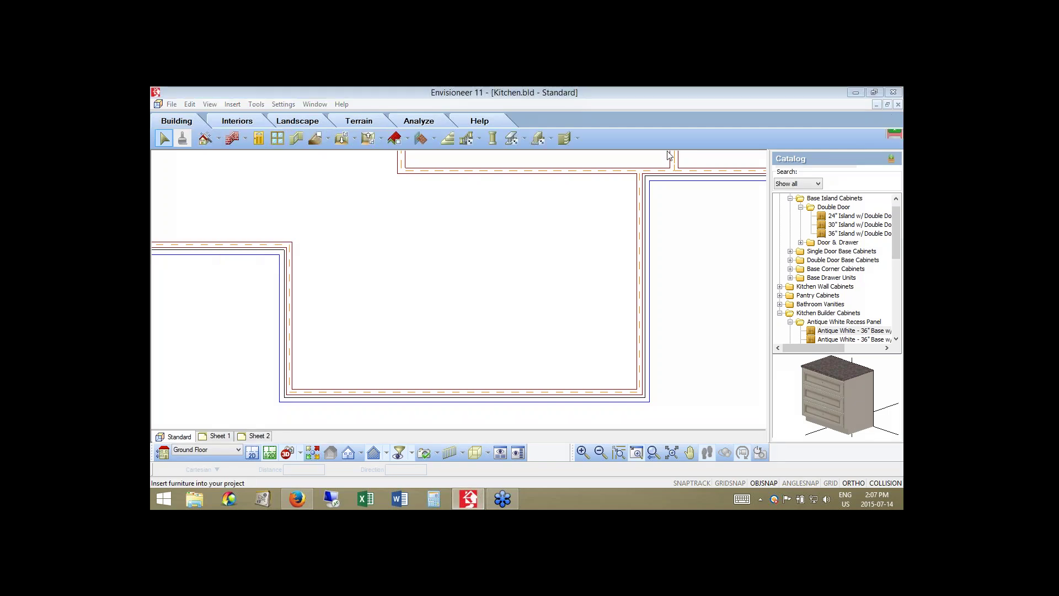
click(218, 141)
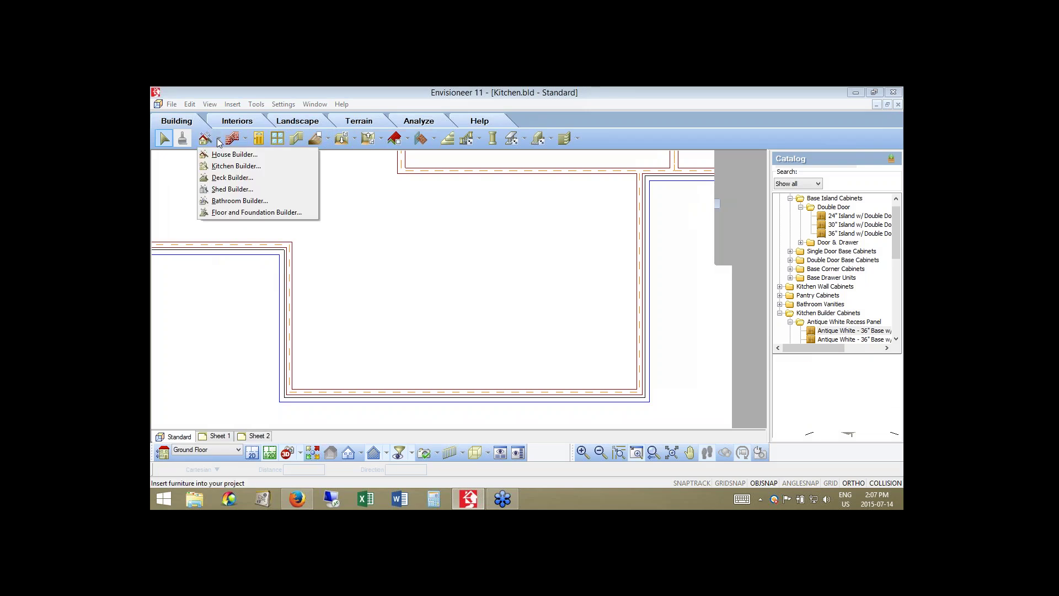
click(229, 170)
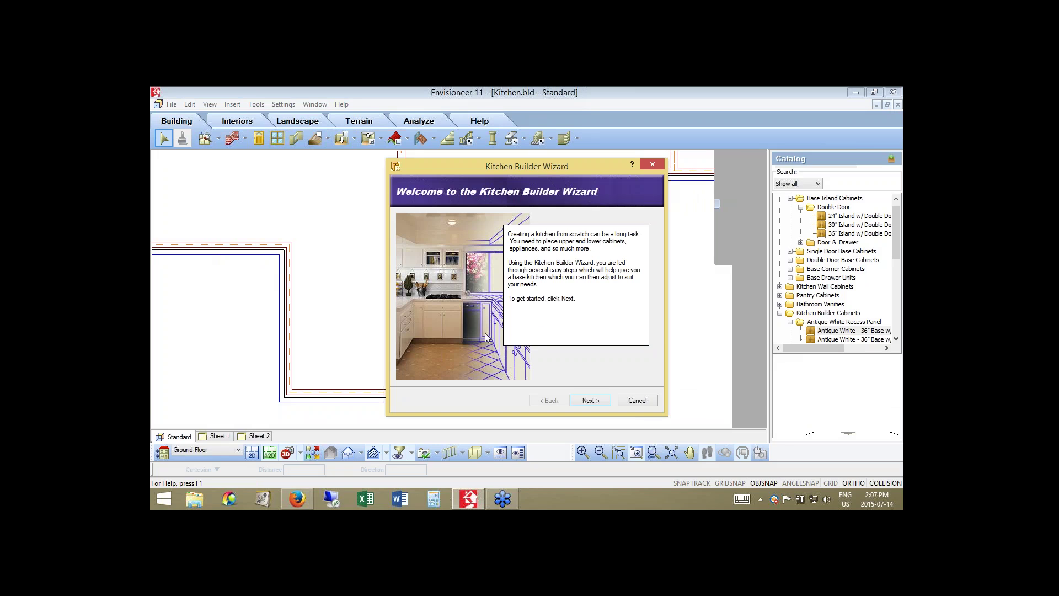
click(599, 399)
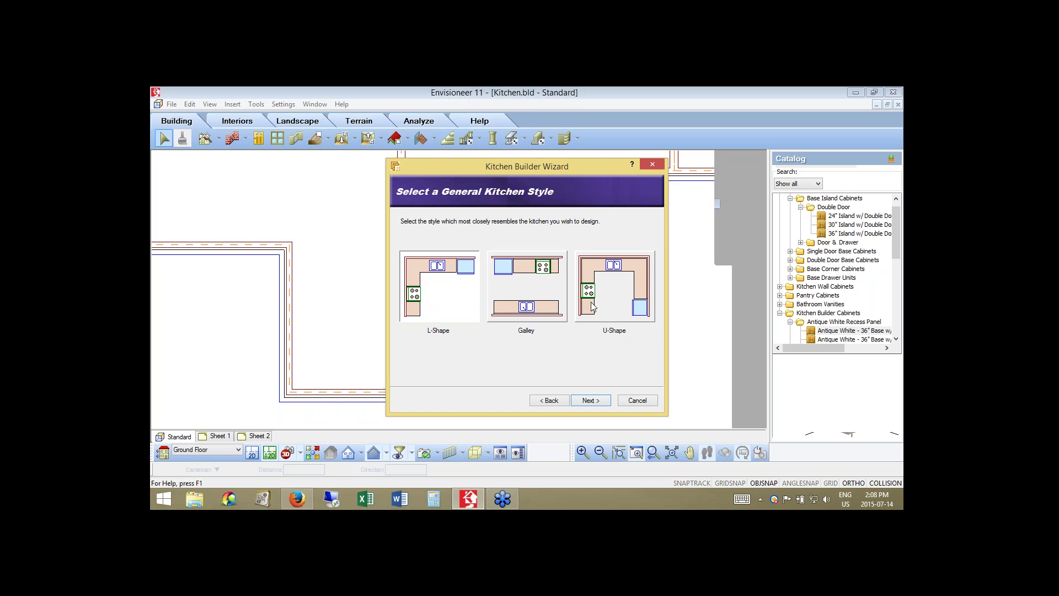
- Choose the U-Shape kitchen style and the layout with the sink in the middle, refrigerator on the left leg and stove on the right
click(610, 297)
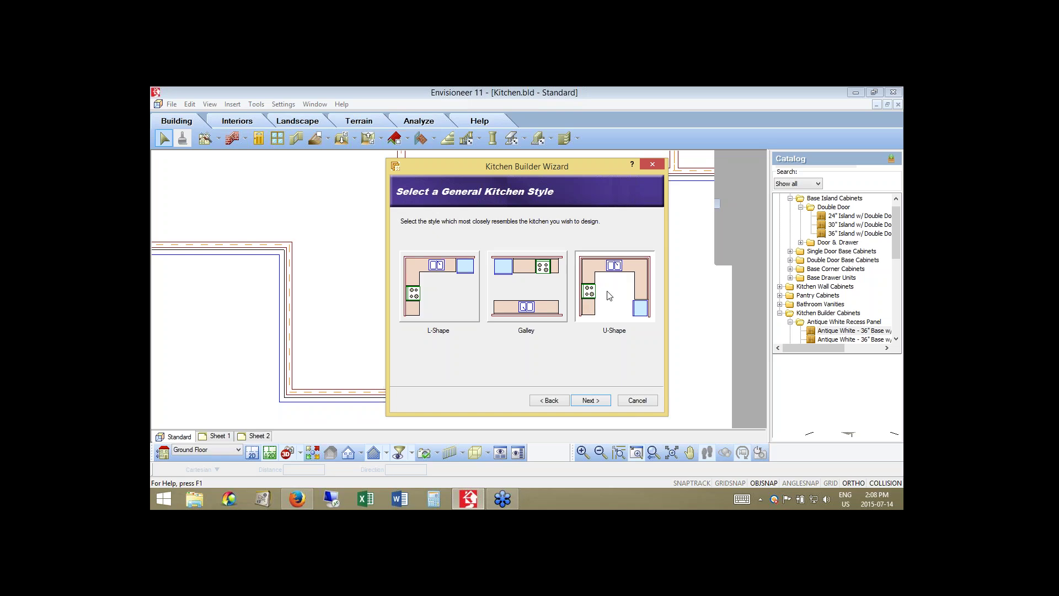
click(600, 403)
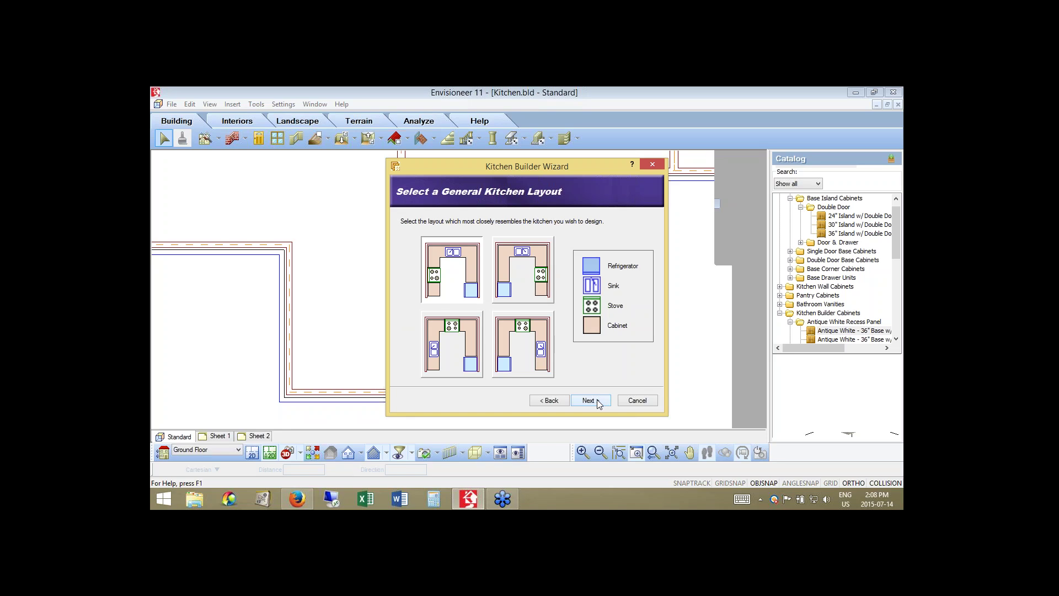
click(540, 281)
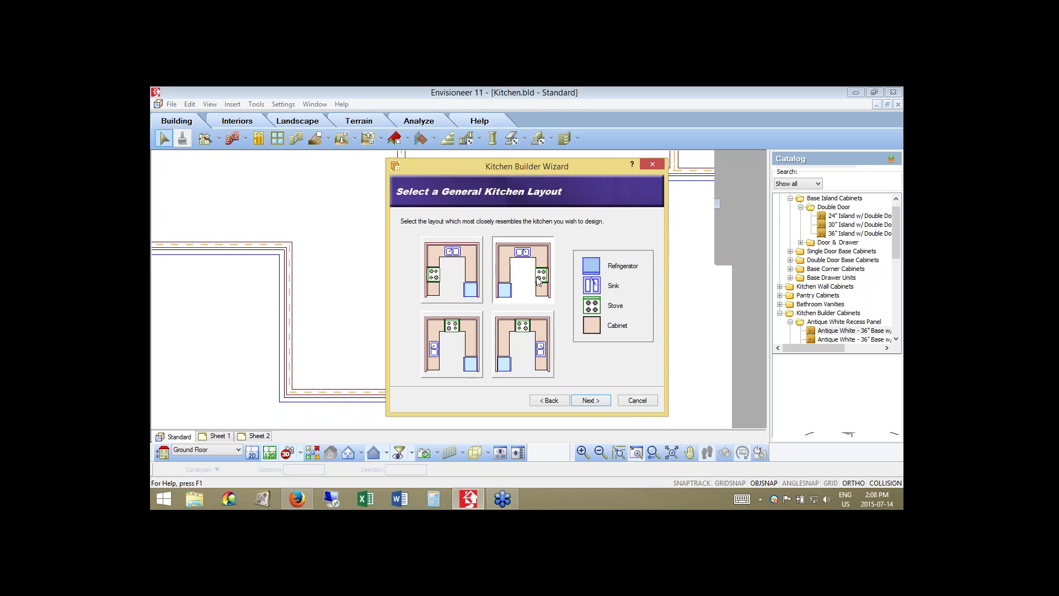
click(589, 402)
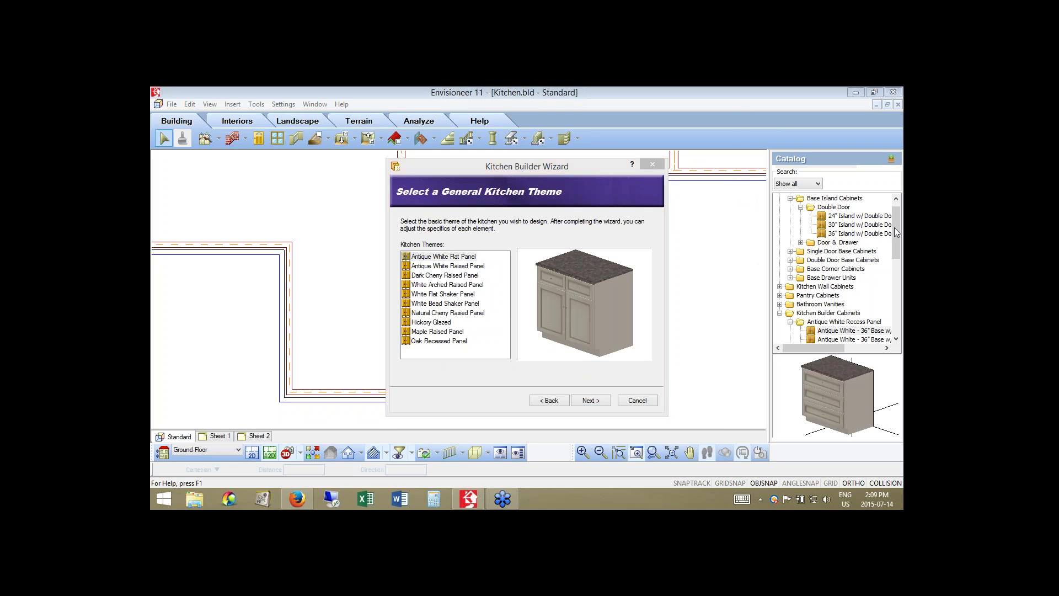
drag(606, 194, 707, 209)
mouse_move(757, 315)
mouse_down()
mouse_move(780, 314)
mouse_move(769, 331)
mouse_up()
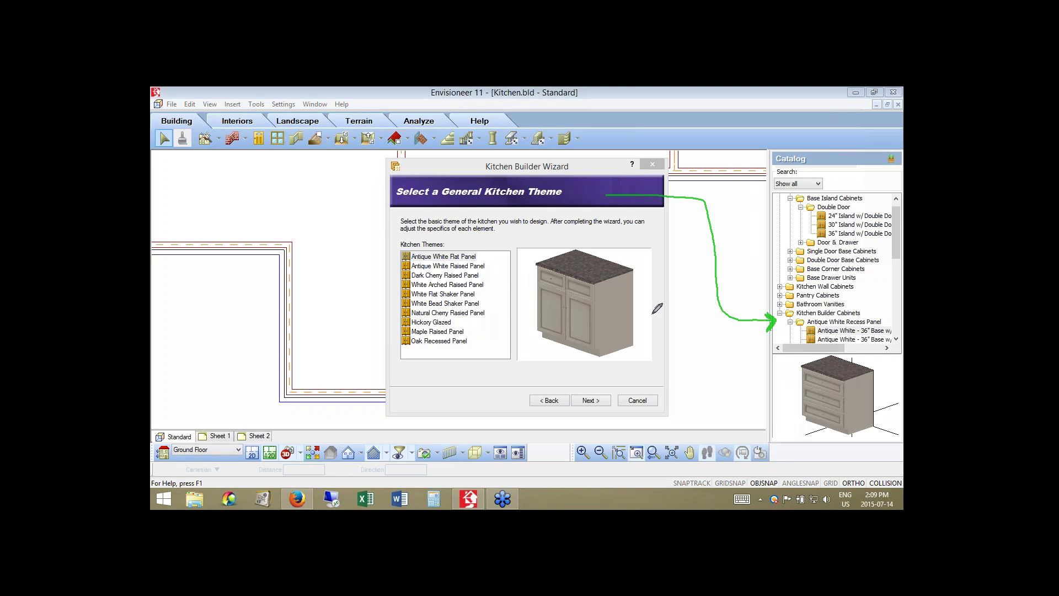
drag(483, 248, 490, 278)
drag(487, 338, 482, 344)
right_click(669, 319)
click(690, 286)
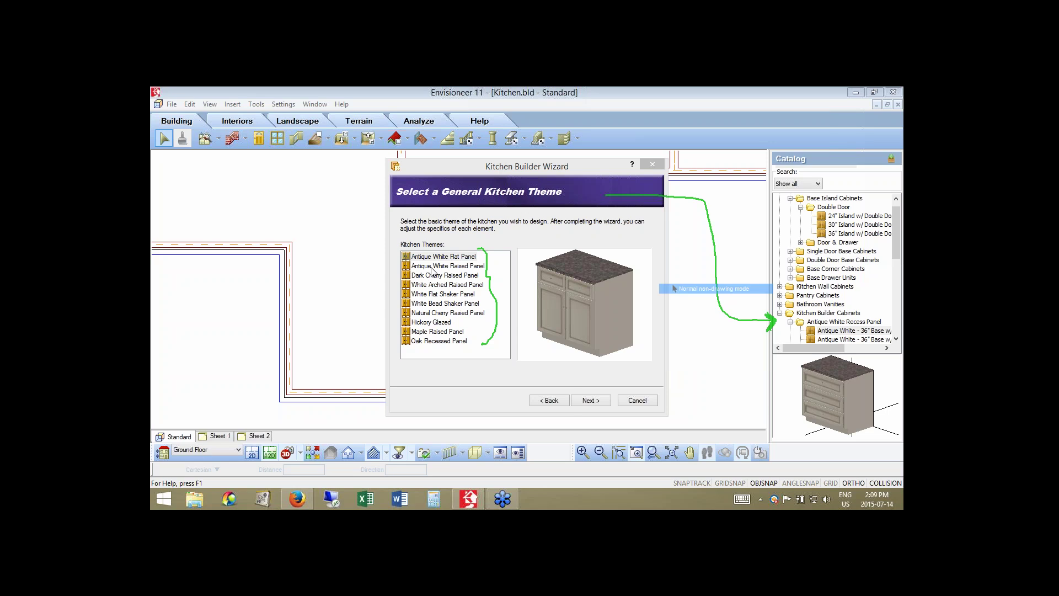
- Compare the available kitchen themes and choose Dark Cherry Raised Panel, then continue to the kitchen rotation choice
click(434, 267)
key(Down)
key(Down)
key(Down)
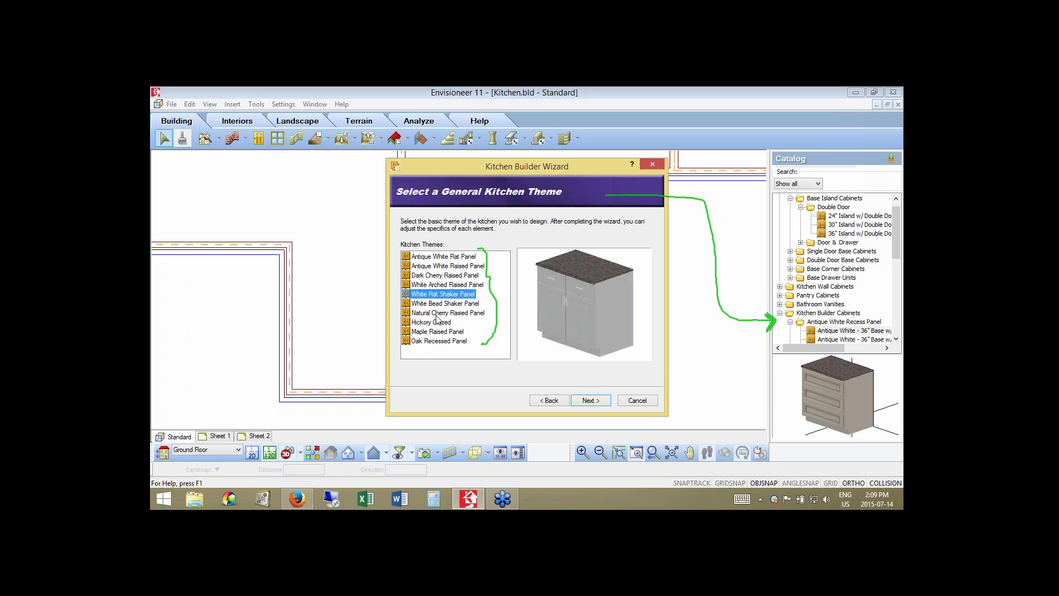
key(Down)
key(Down)
key(Down)
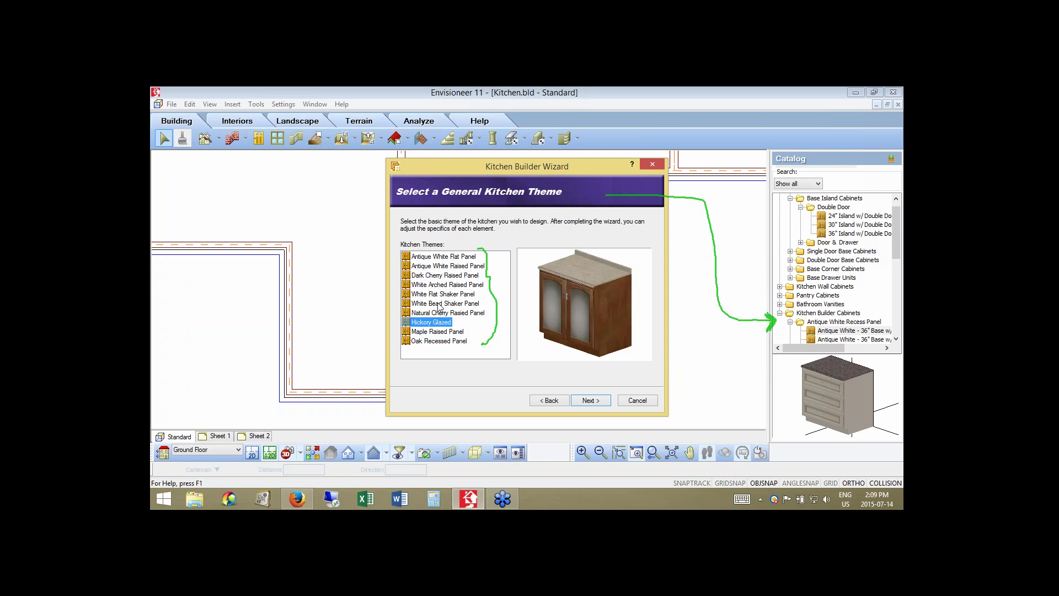
key(Up)
key(Up)
key(Up)
key(Up)
key(Up)
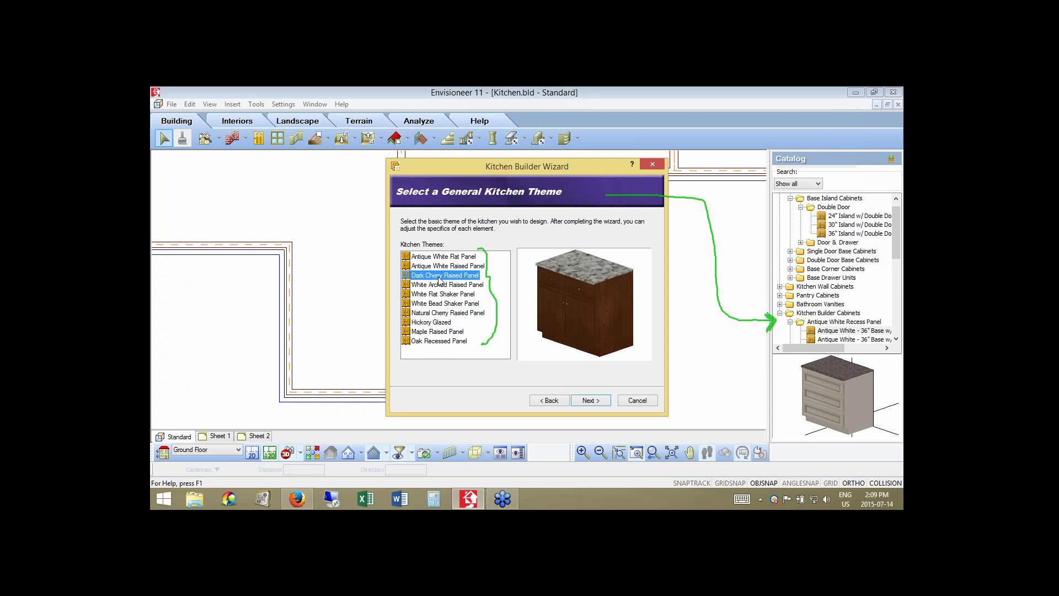
click(588, 401)
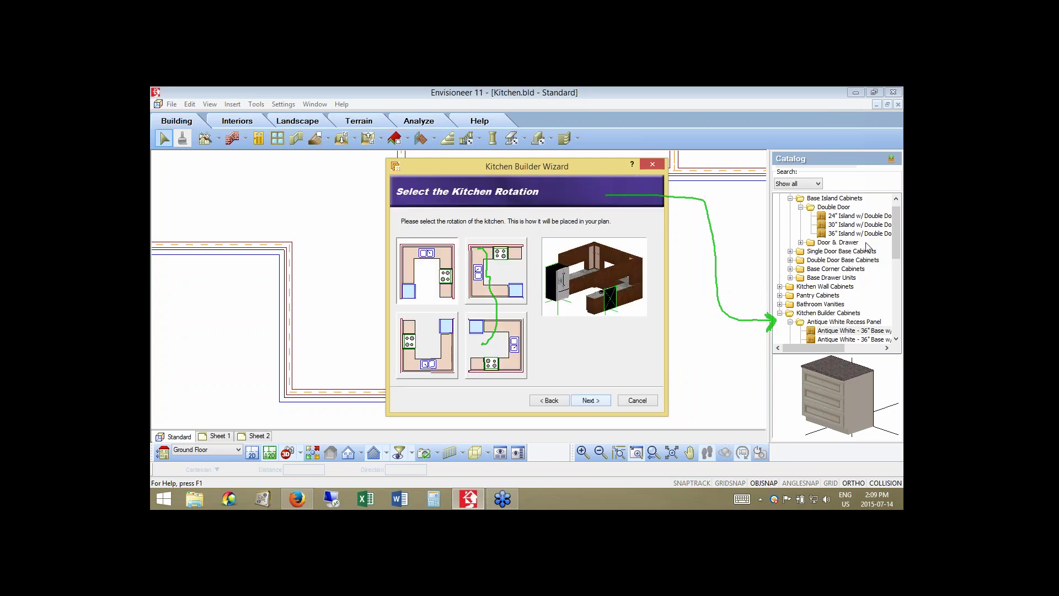
- Orbit the kitchen preview and move the wizard aside to uncover the room in the plan
click(898, 233)
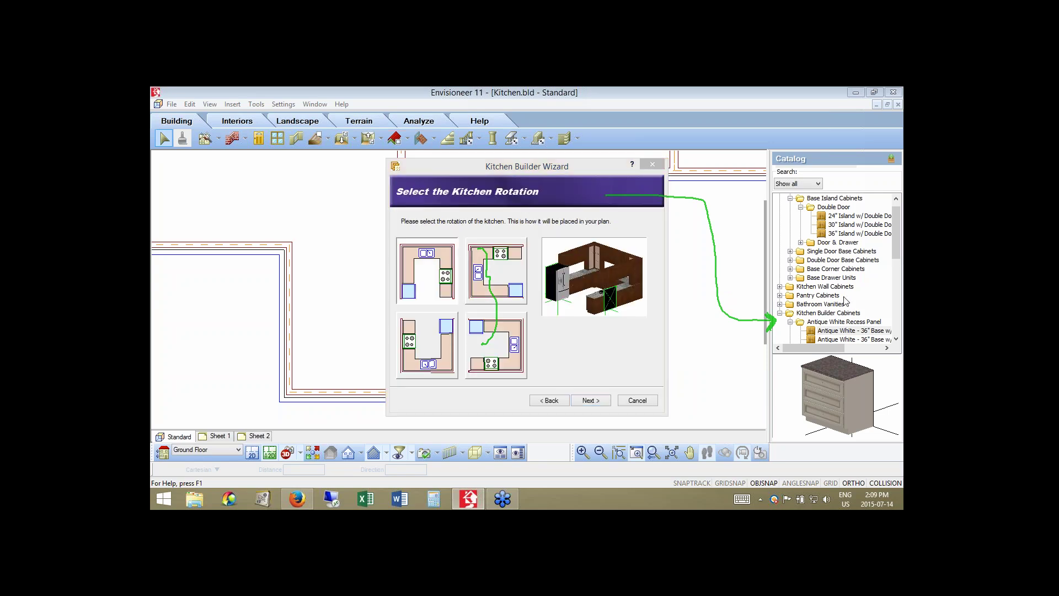
click(844, 297)
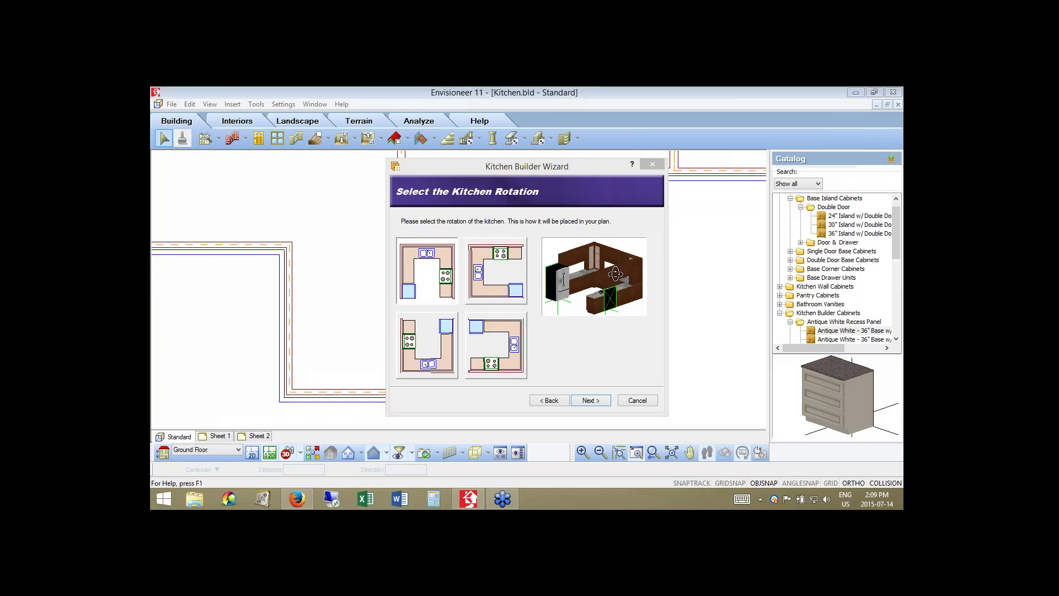
drag(616, 274, 609, 276)
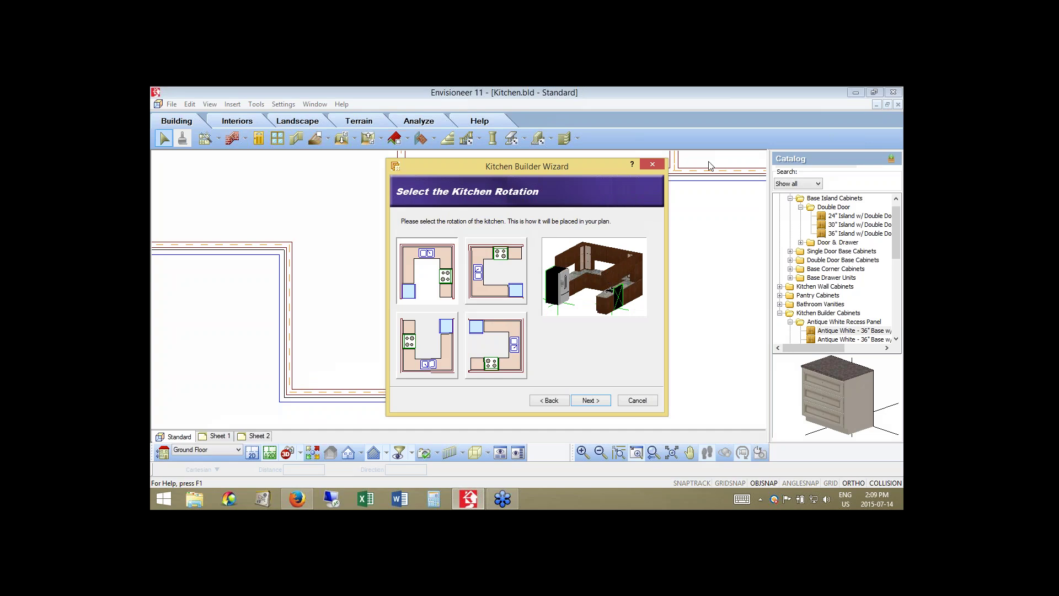
drag(542, 165, 810, 170)
click(839, 248)
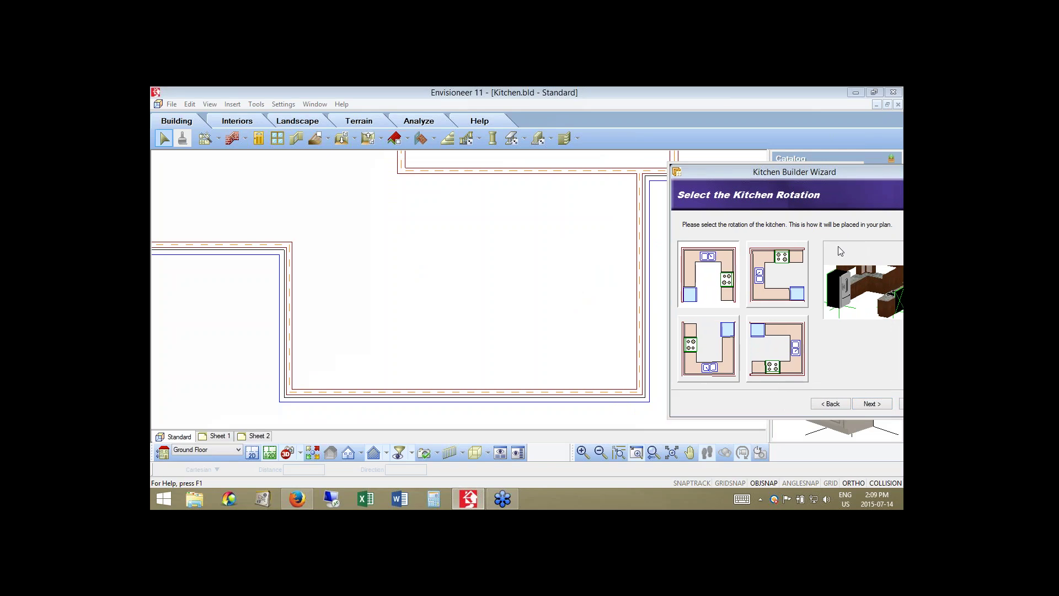
click(838, 251)
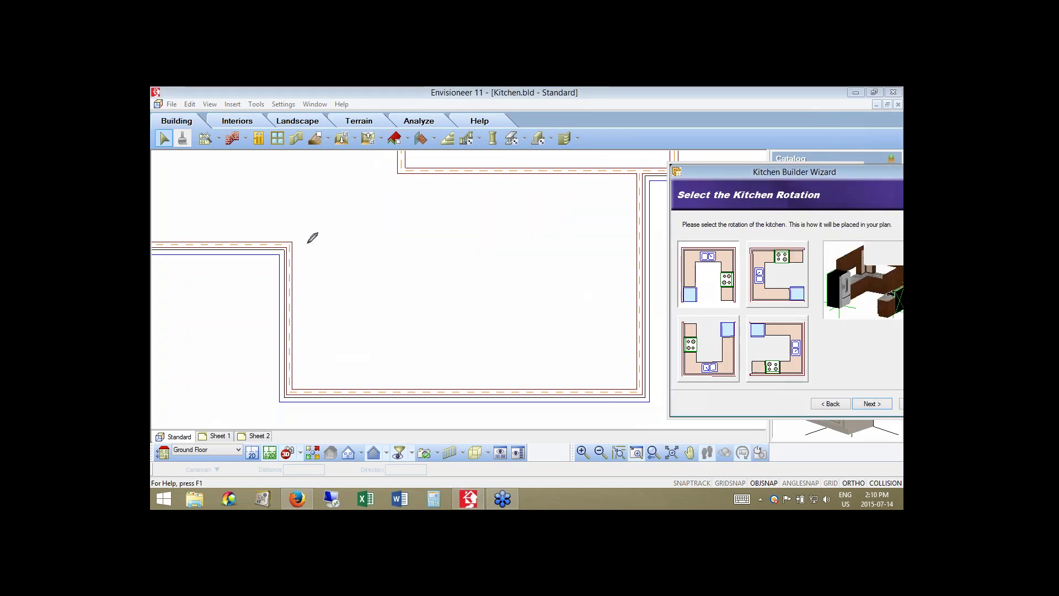
mouse_move(309, 245)
mouse_down()
mouse_move(310, 329)
mouse_move(364, 370)
mouse_move(392, 371)
mouse_up()
drag(620, 367, 619, 249)
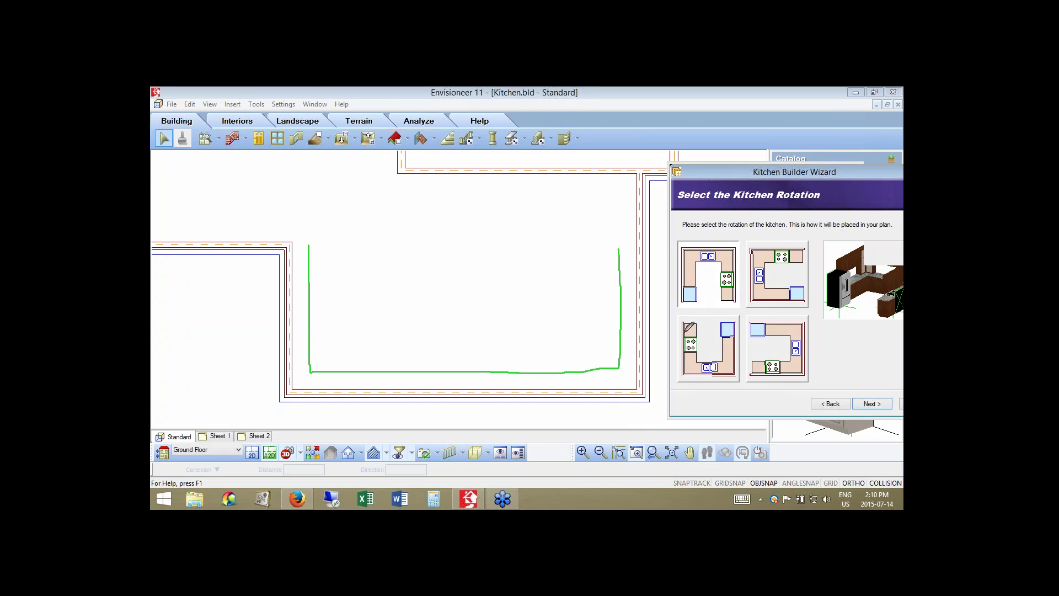
drag(679, 341, 722, 314)
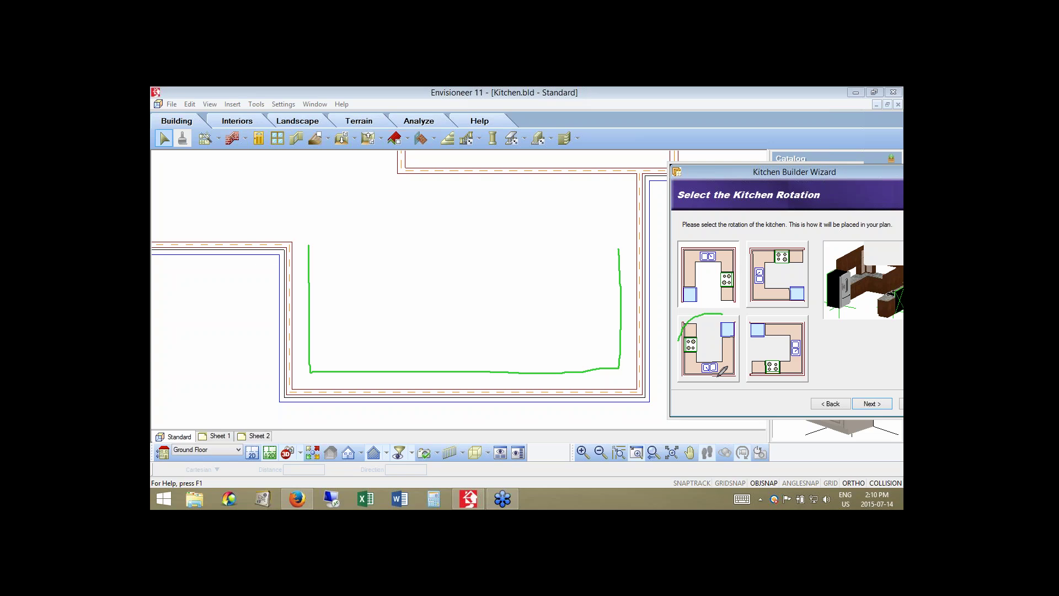
drag(719, 376, 678, 342)
drag(729, 310, 719, 376)
drag(690, 325, 691, 360)
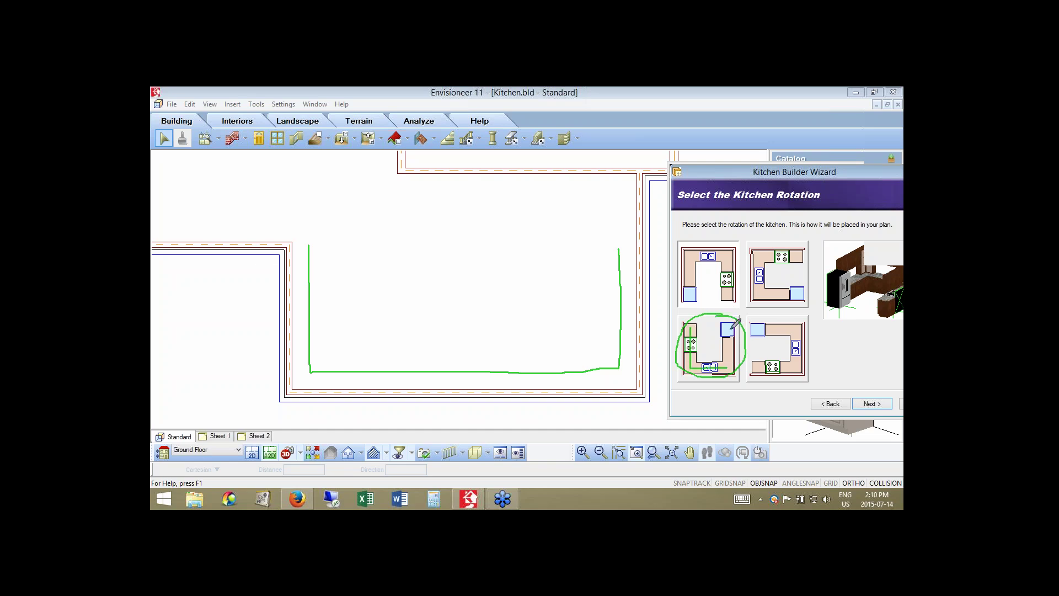
drag(732, 330, 730, 369)
- Choose the kitchen rotation with the sink along the lower wall, stove on the left leg and refrigerator on the right
click(718, 384)
click(712, 353)
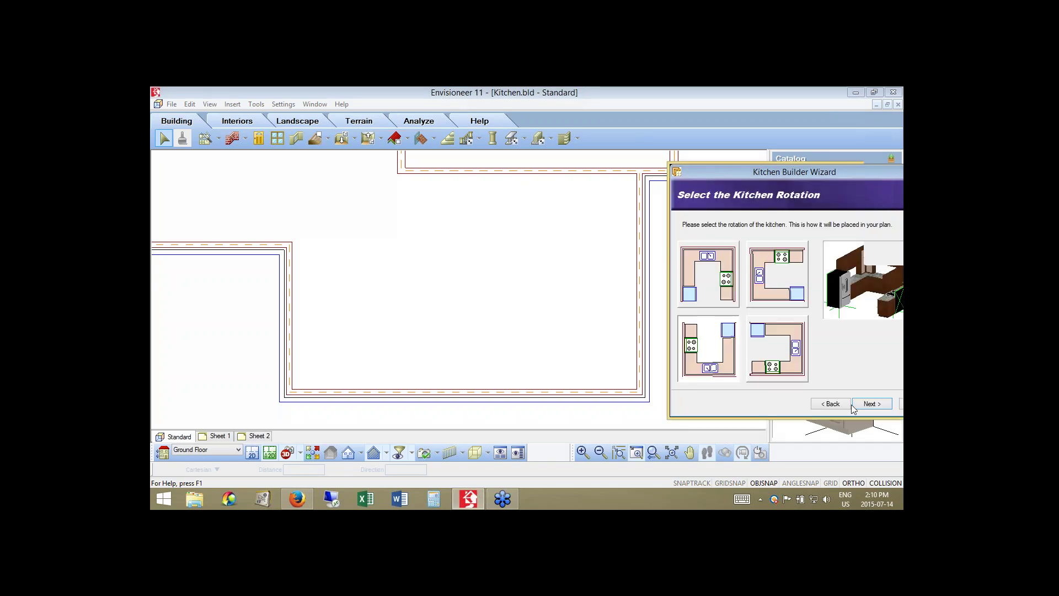
click(872, 404)
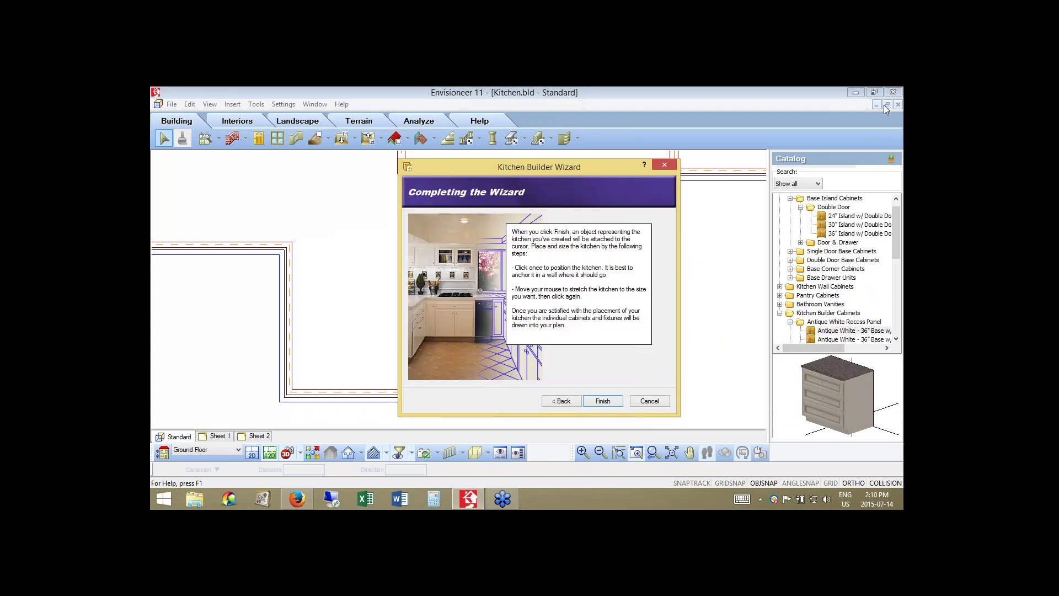
- Finish the wizard and anchor the kitchen outline in the room's lower-left corner
click(892, 113)
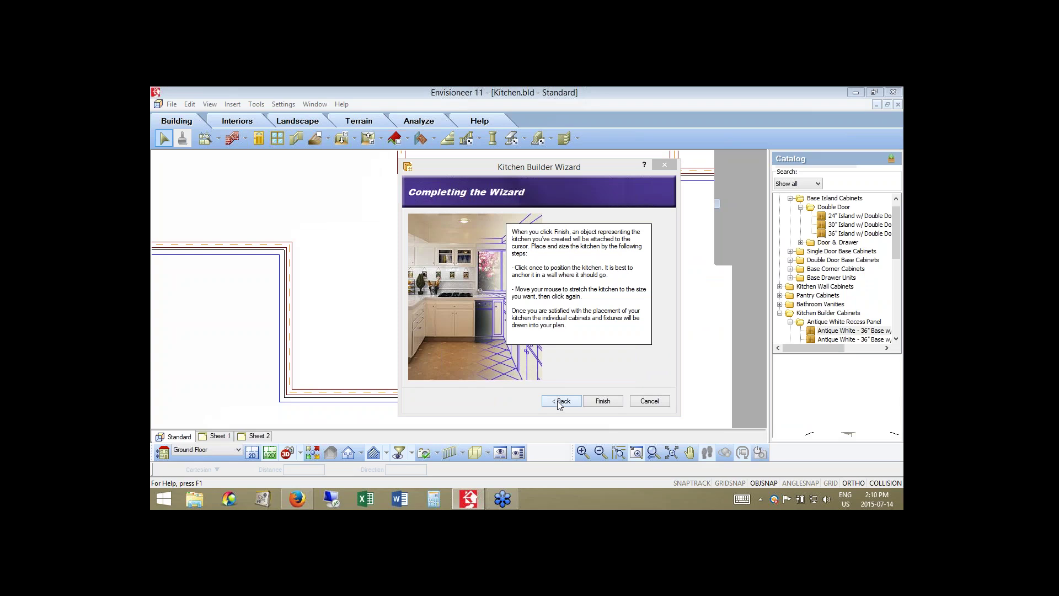
click(603, 402)
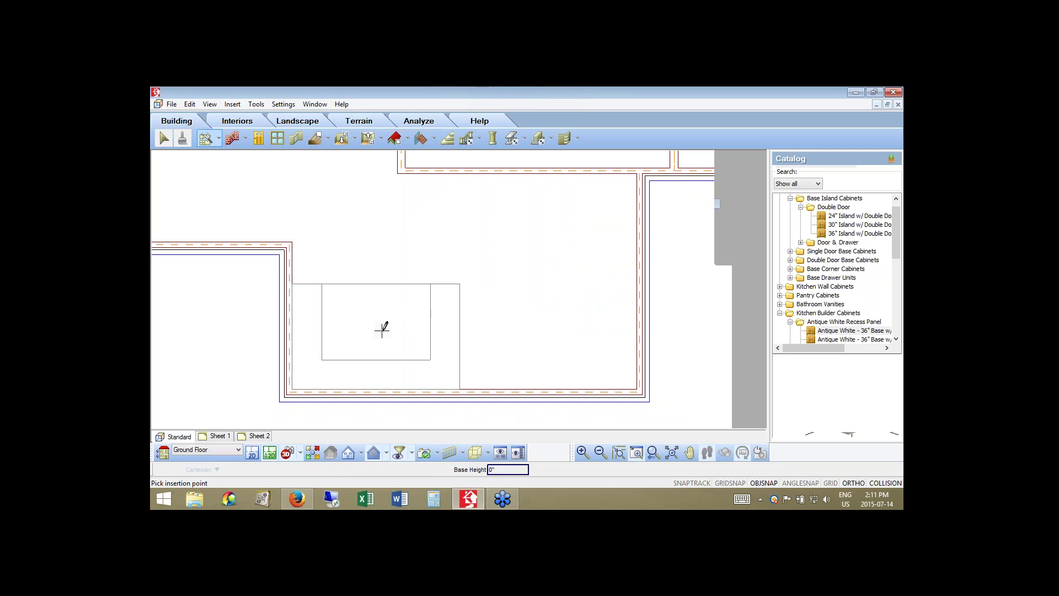
click(382, 331)
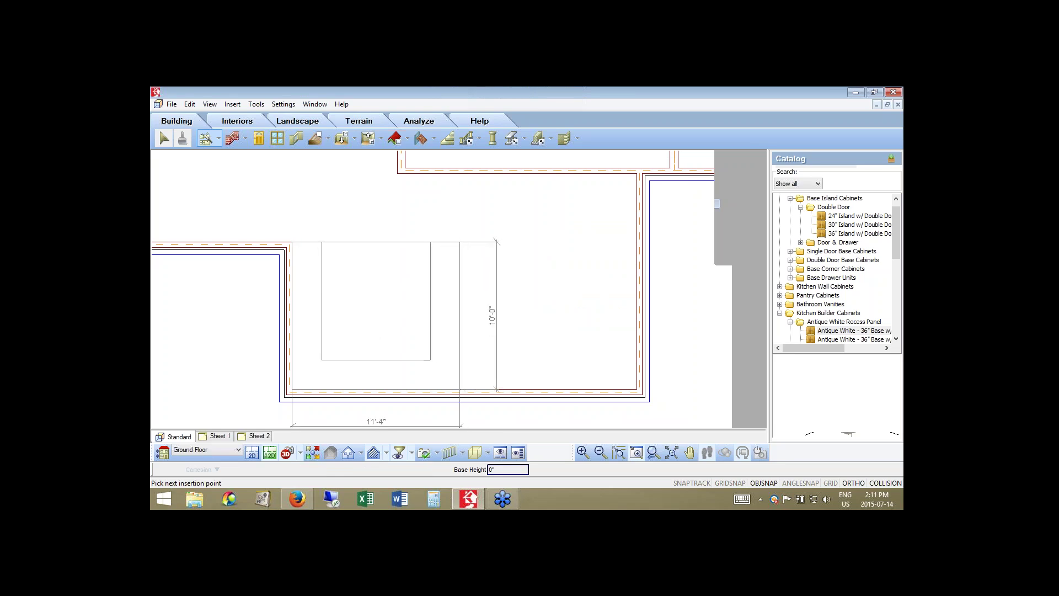
- With Snaptrack on, stretch the kitchen to the opposite wall, 23'-3 1/2" wide and 10'-0" deep, and accept the placement
click(683, 478)
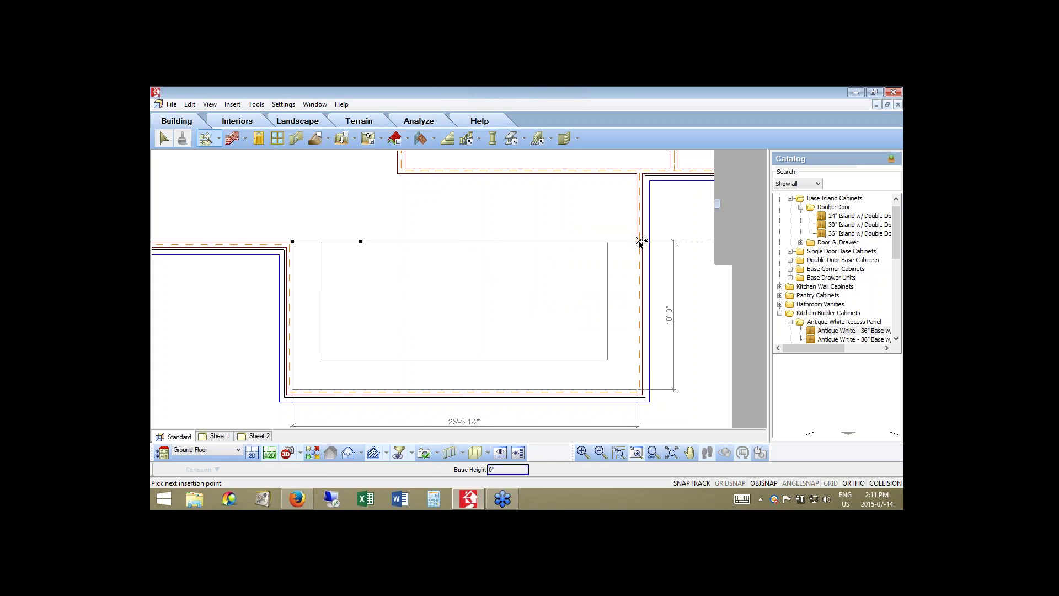
click(640, 242)
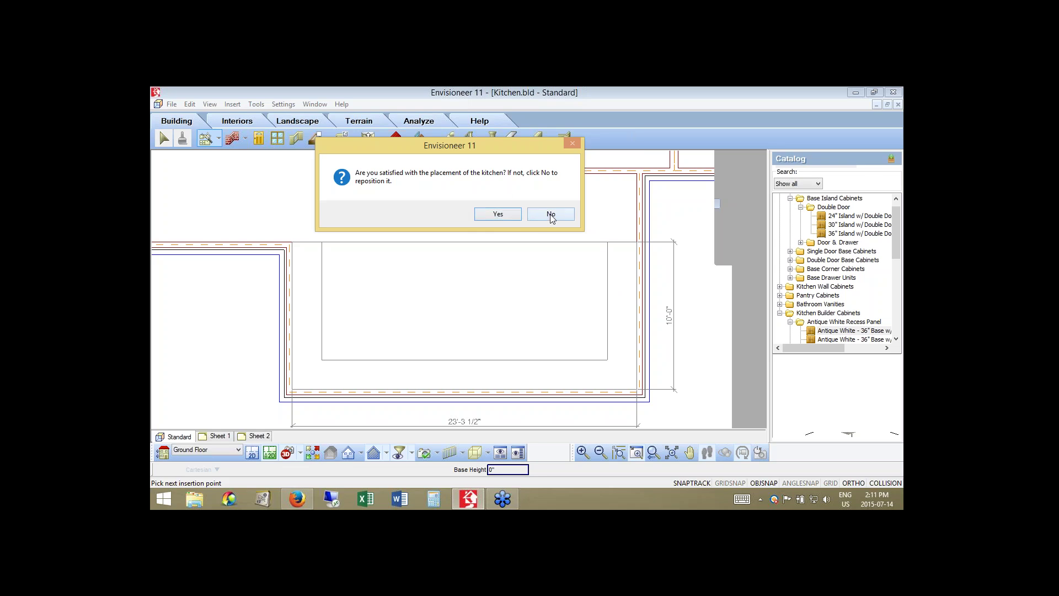
click(515, 219)
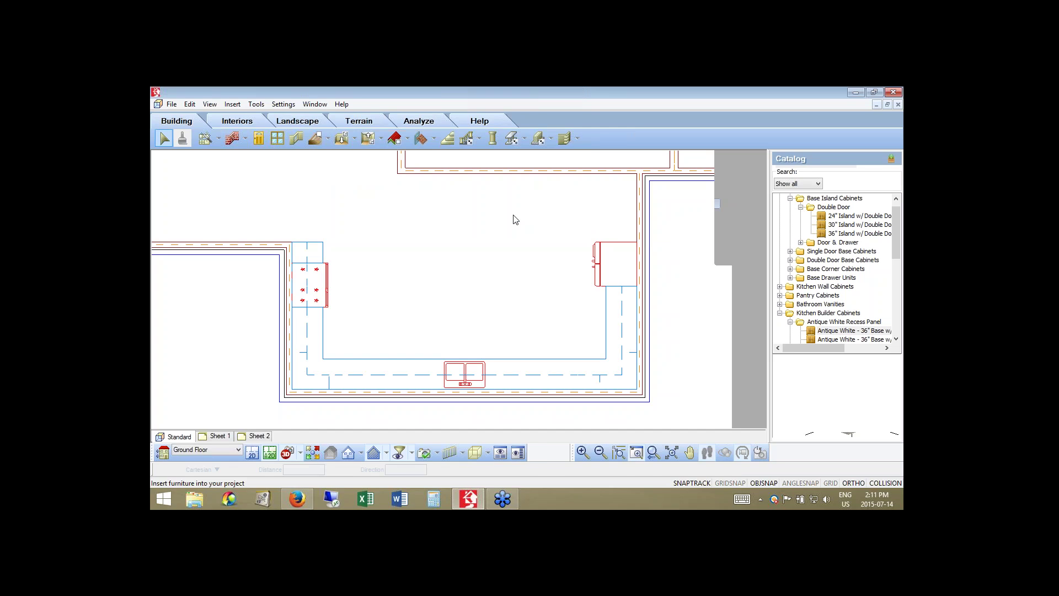
- Delete the Dark Cherry 18" x 30" single-door upper cabinets above and immediately beside the sink
click(473, 379)
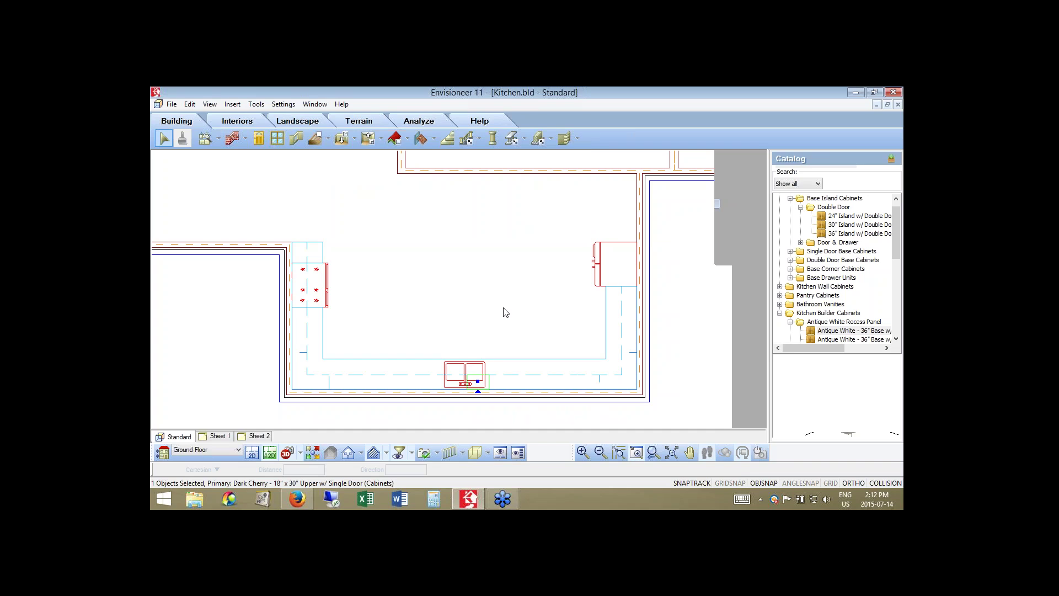
key(Escape)
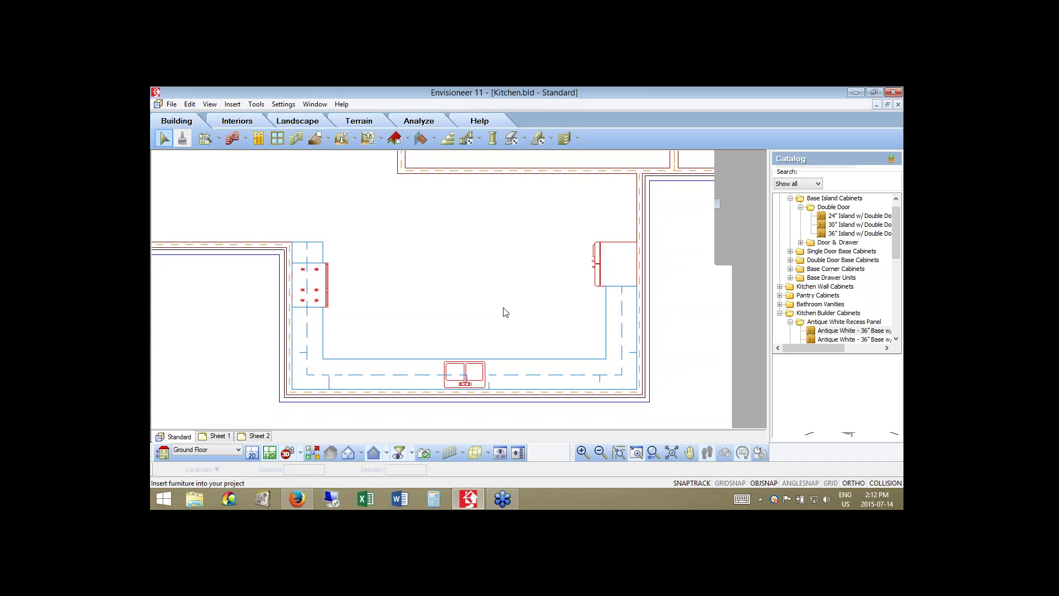
click(455, 380)
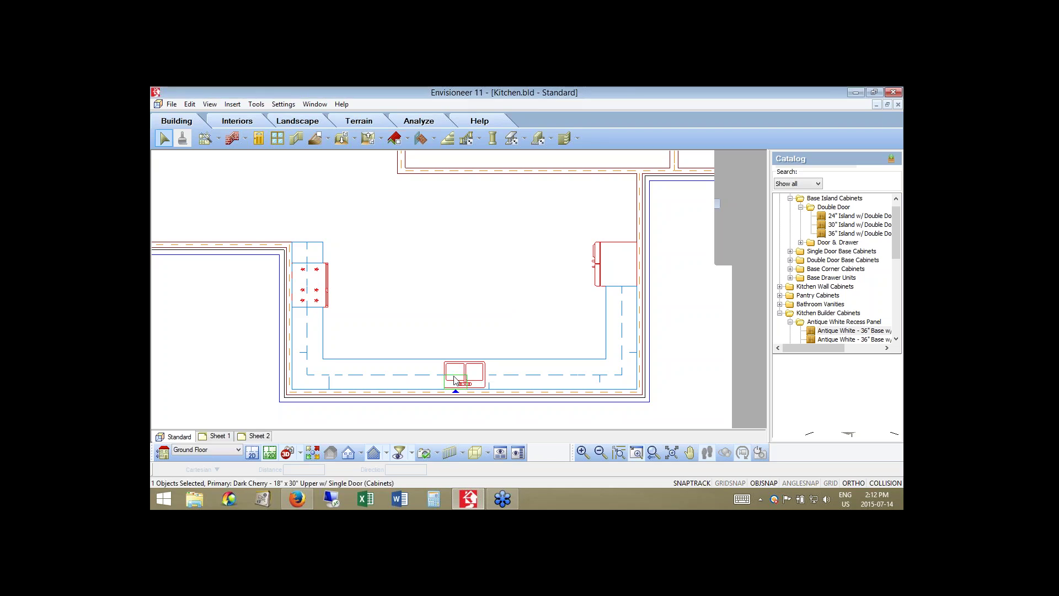
drag(456, 380, 439, 378)
key(Delete)
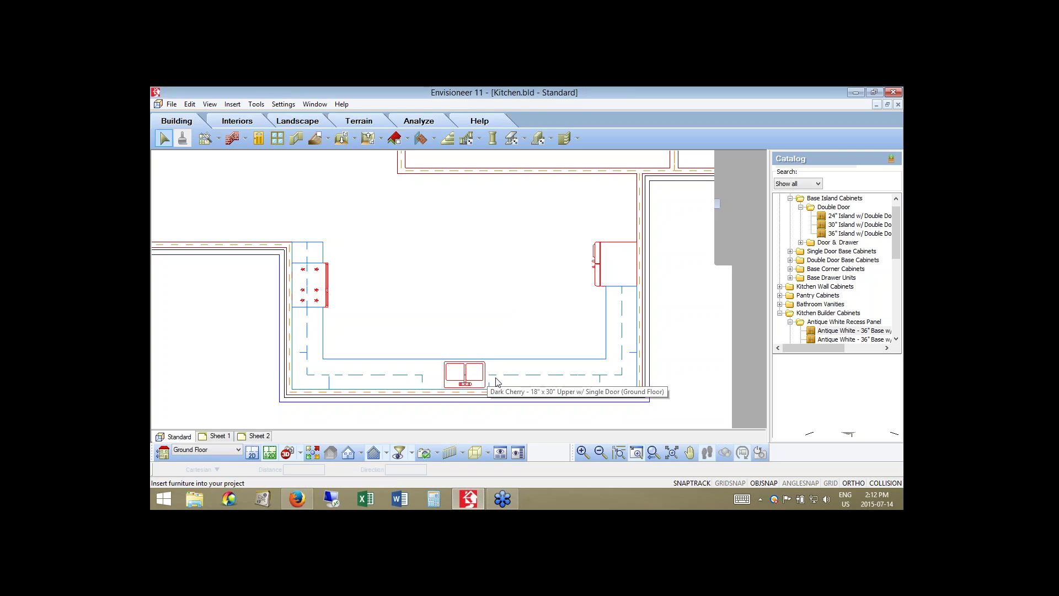
click(496, 379)
key(Delete)
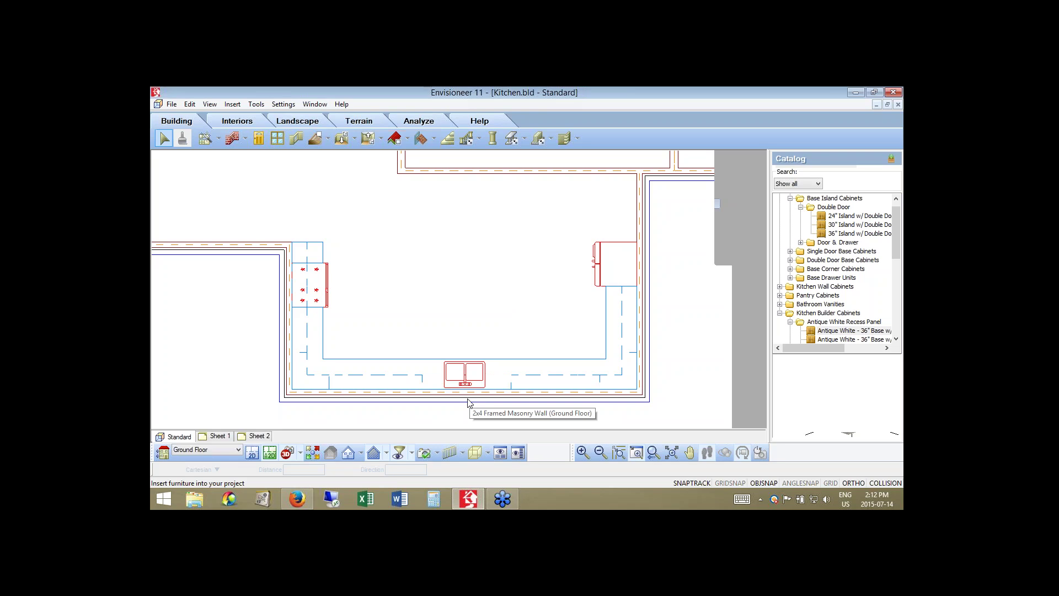
- Change the 36" base cabinet just right of the sink to Type 6 with 3 drawers and check its preview
click(508, 368)
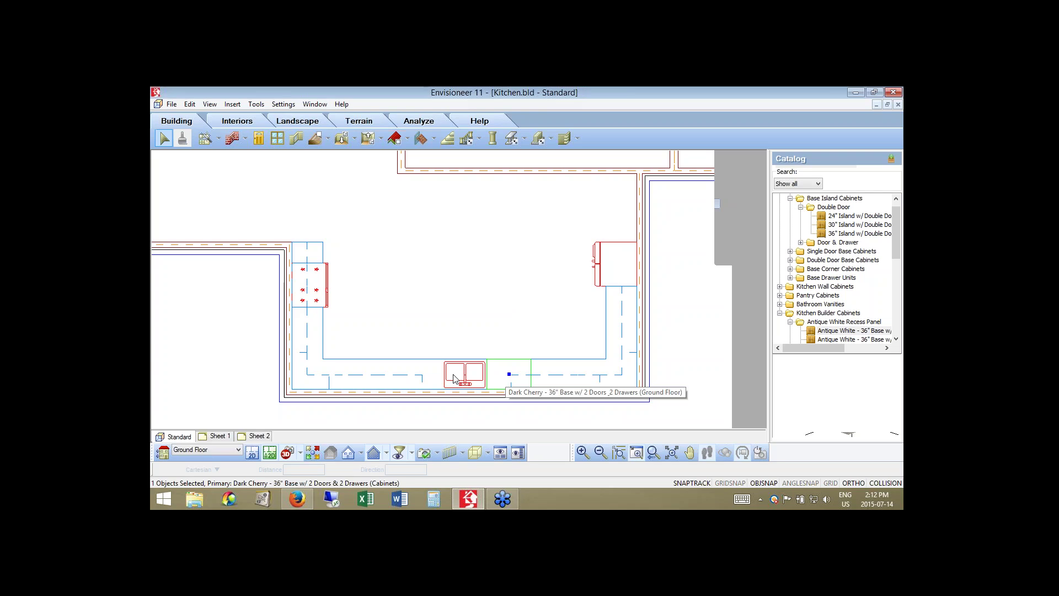
right_click(516, 374)
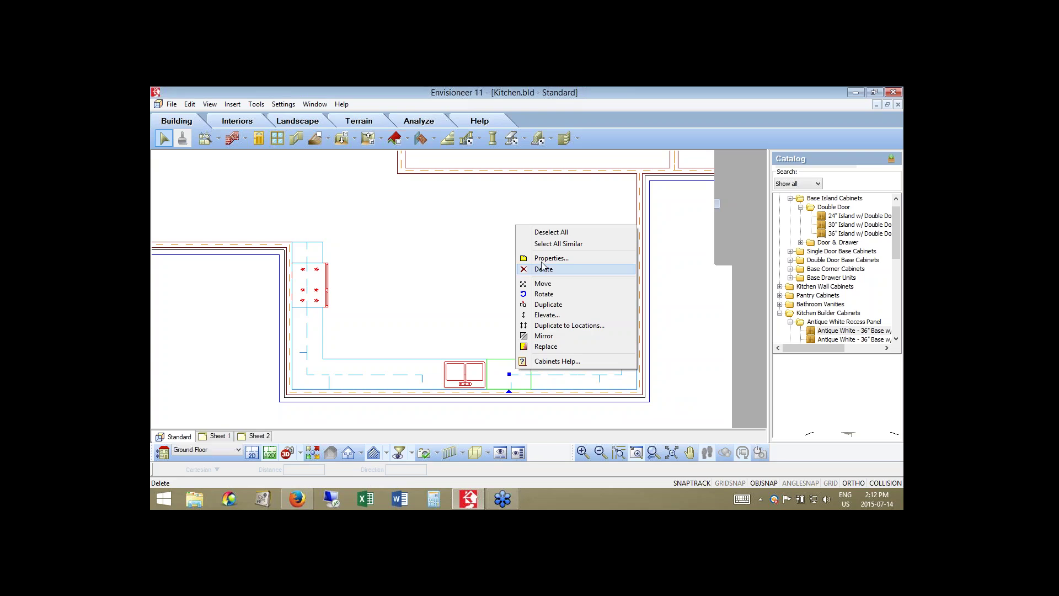
click(546, 258)
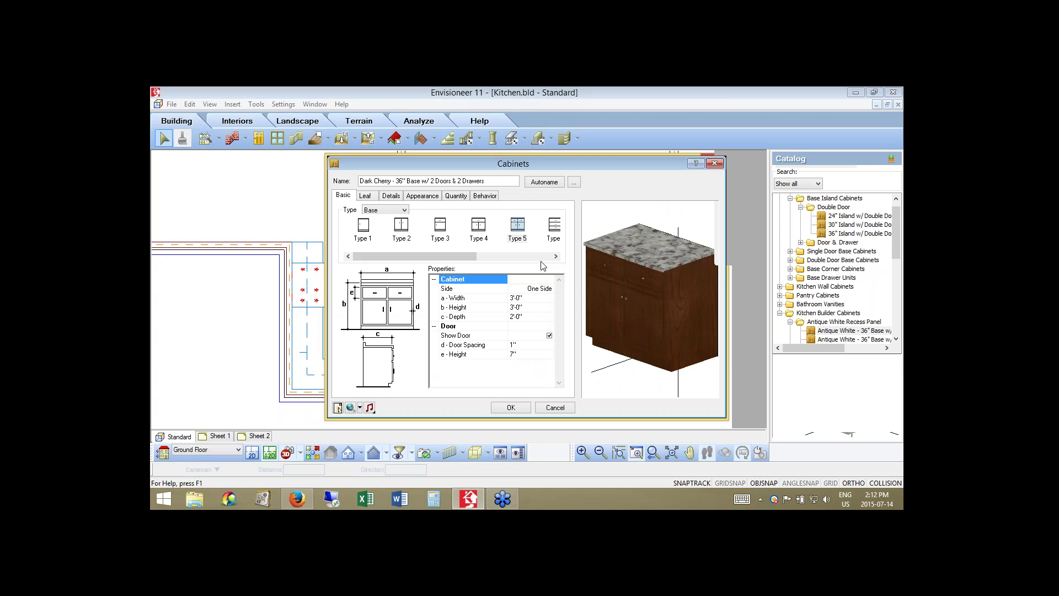
click(555, 226)
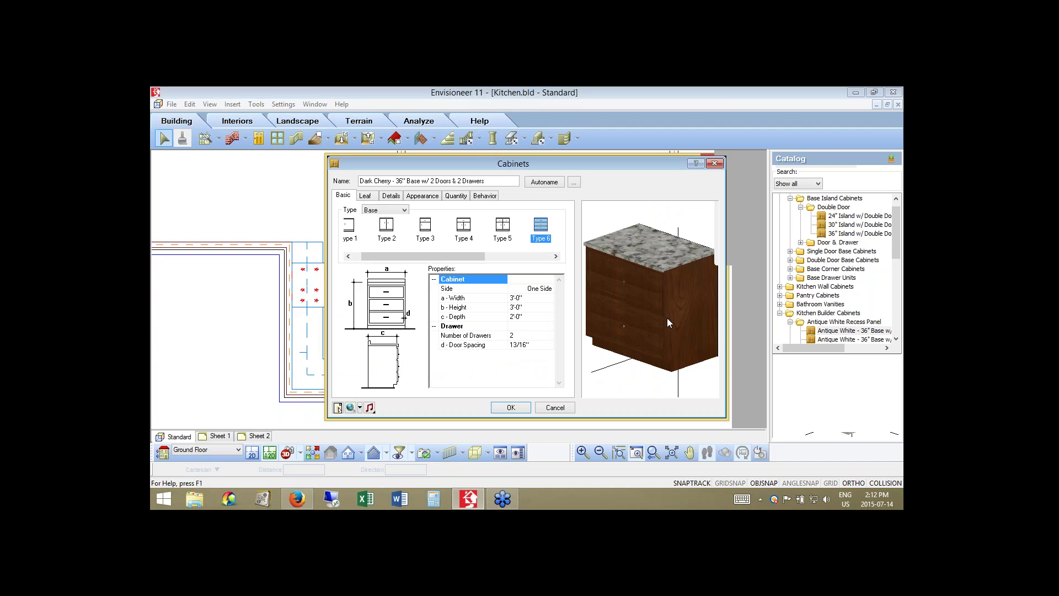
click(529, 336)
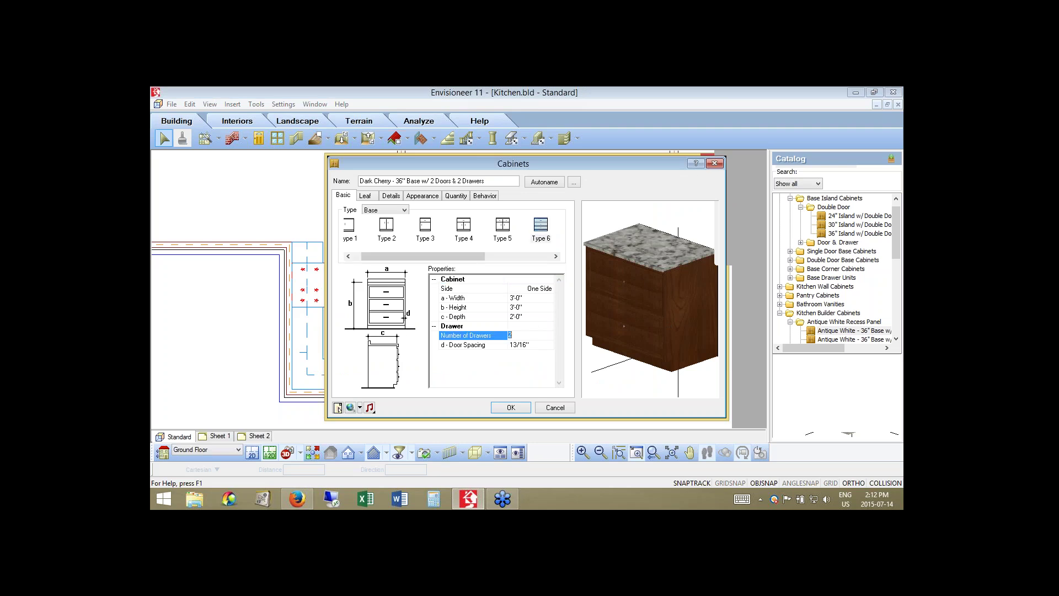
text(3)
key(Tab)
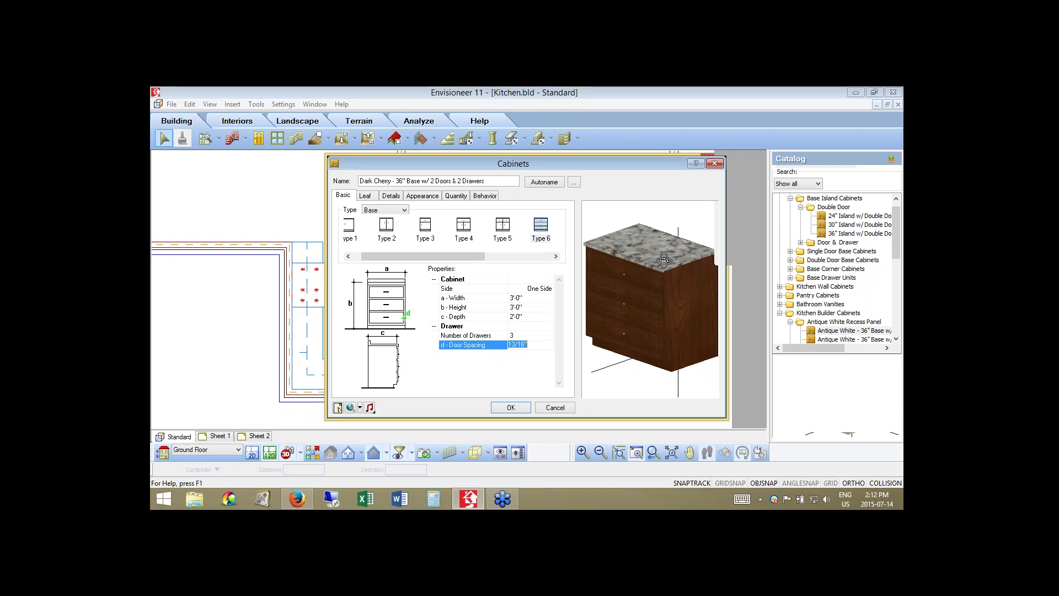
drag(664, 261, 646, 291)
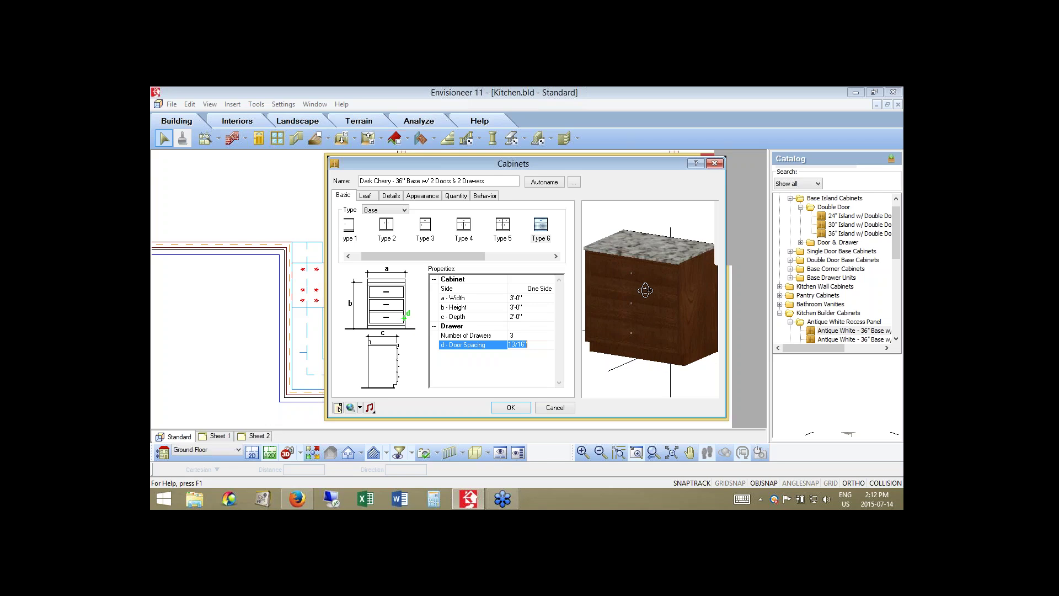
- Override the Dark Cherry drawer material's texture tile size with a height of 10 and a width of 3'
click(423, 197)
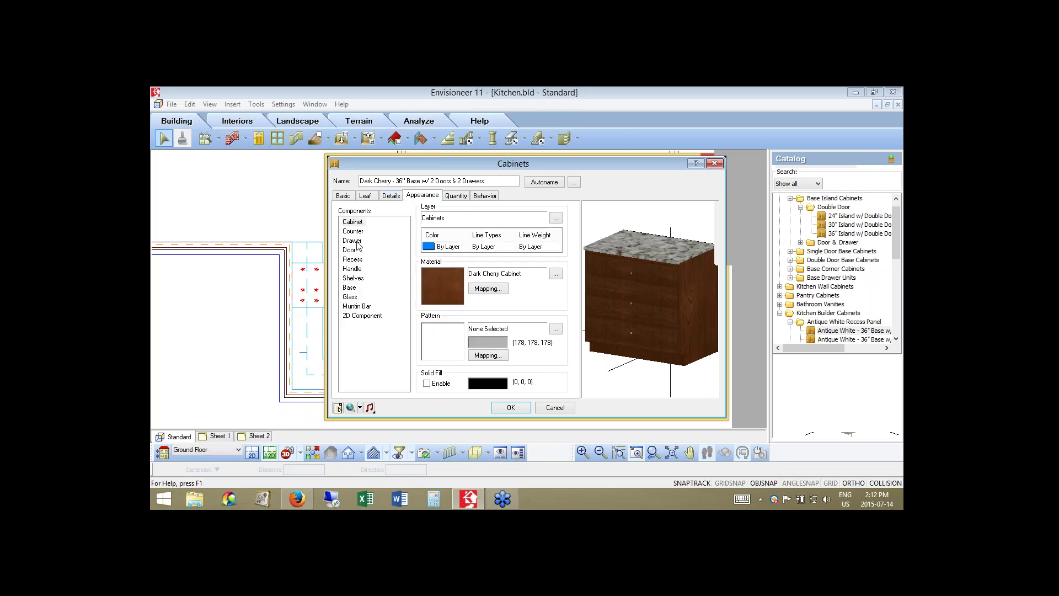
click(356, 241)
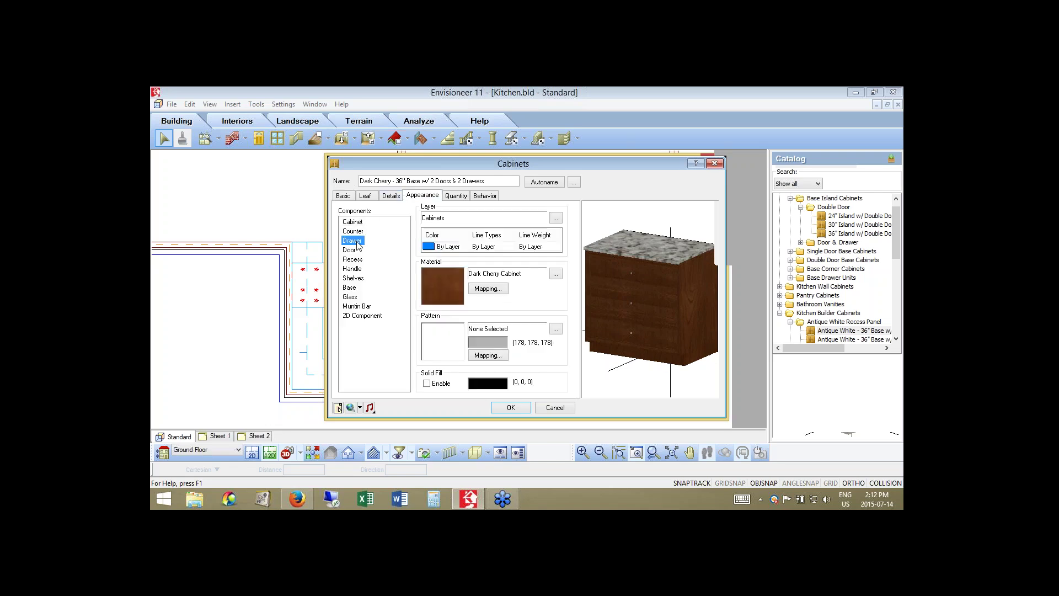
click(488, 289)
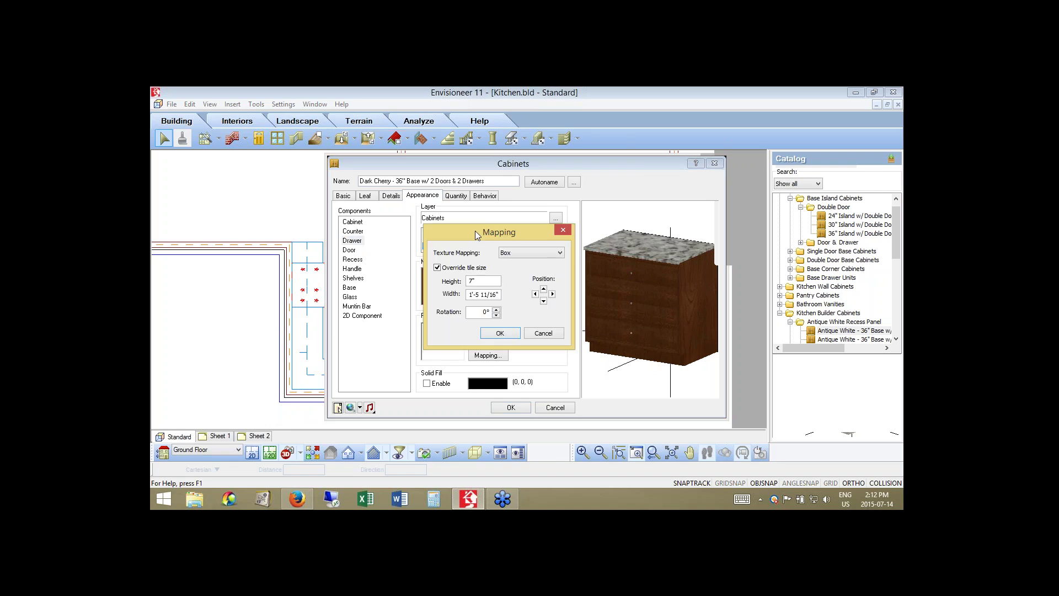
drag(478, 236, 419, 180)
double_click(414, 225)
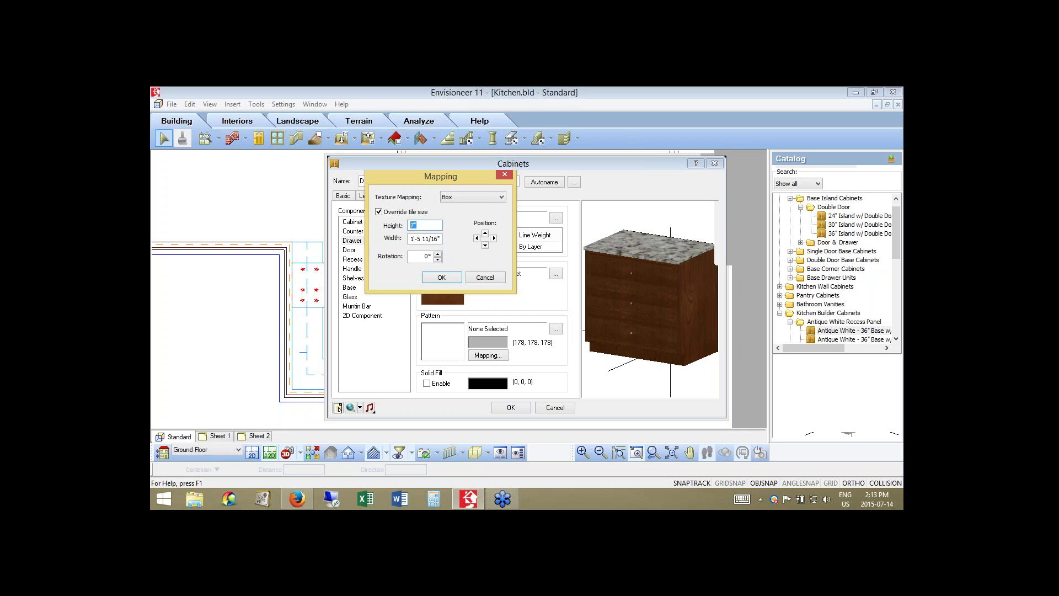
text(10)
drag(442, 238, 400, 235)
text(3')
click(429, 225)
click(486, 246)
click(485, 247)
click(424, 259)
click(430, 239)
click(425, 257)
key(BackSpace)
click(425, 237)
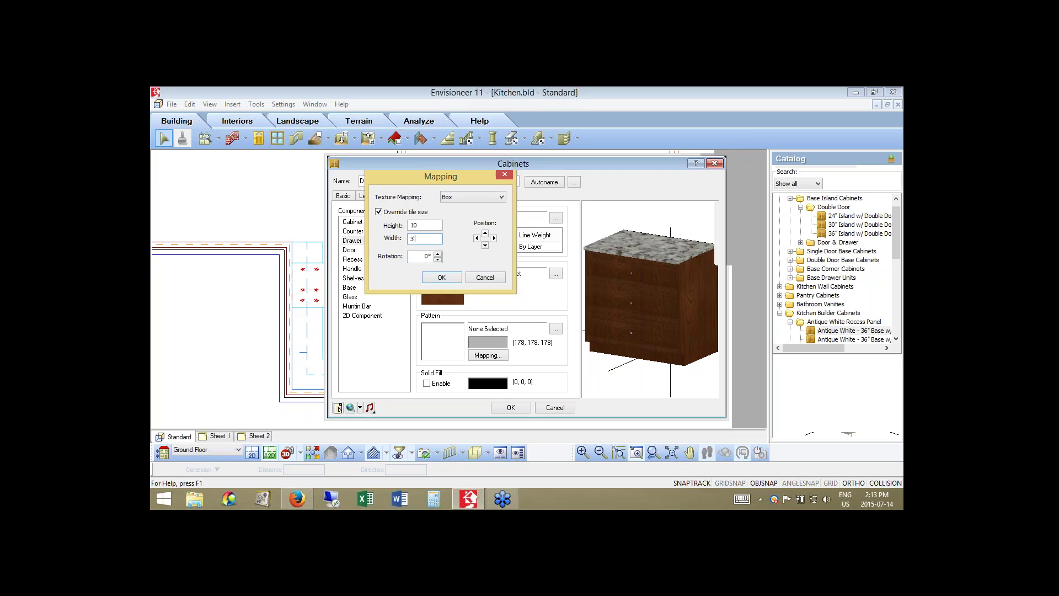
key(Return)
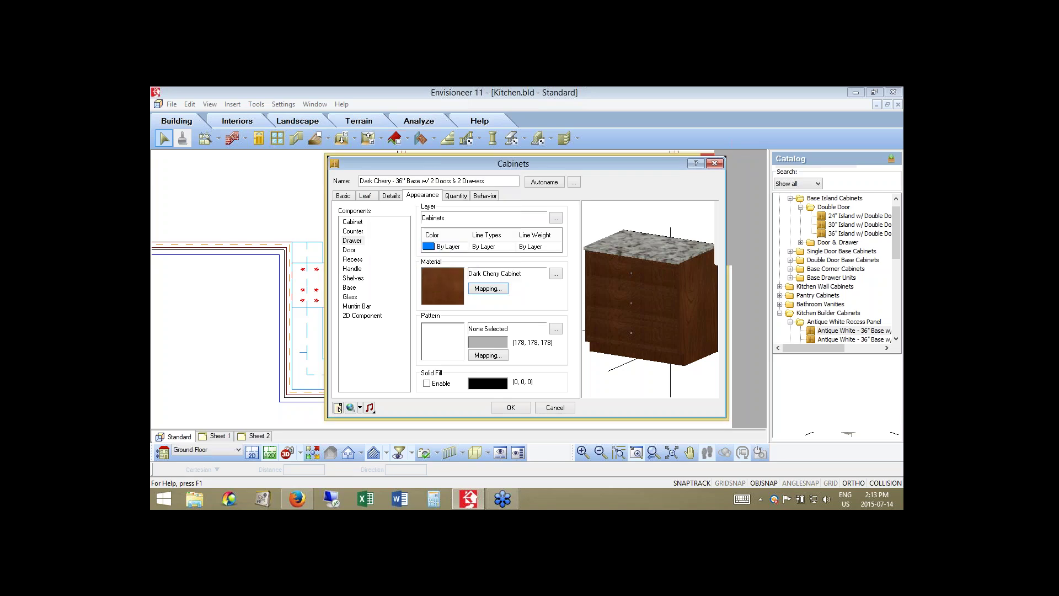
- Autoname the drawer cabinet, append "w/ 3 drawers" to the generated name, and accept the cabinet changes
click(538, 185)
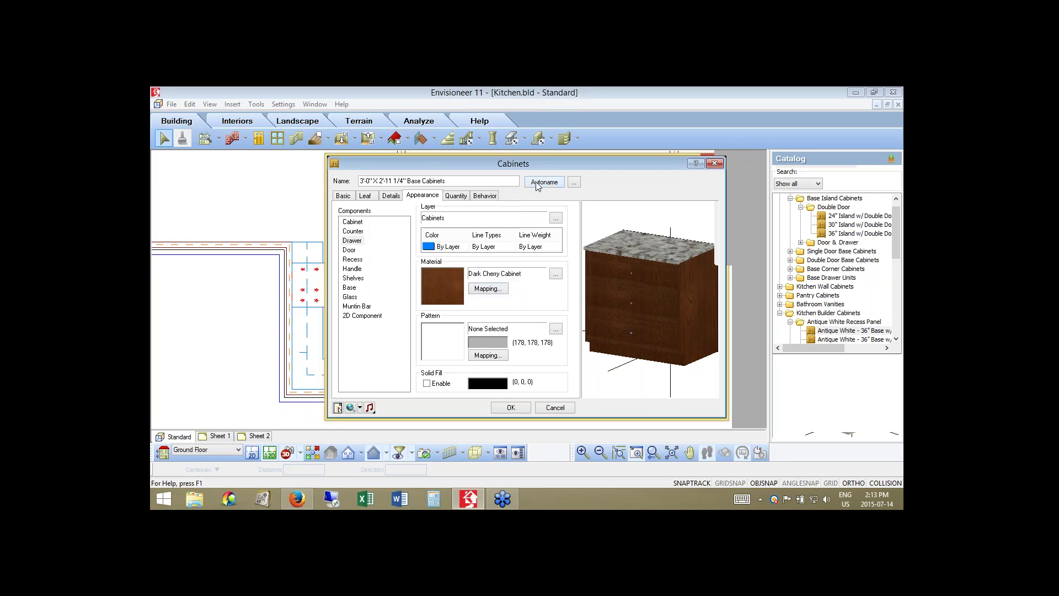
click(473, 182)
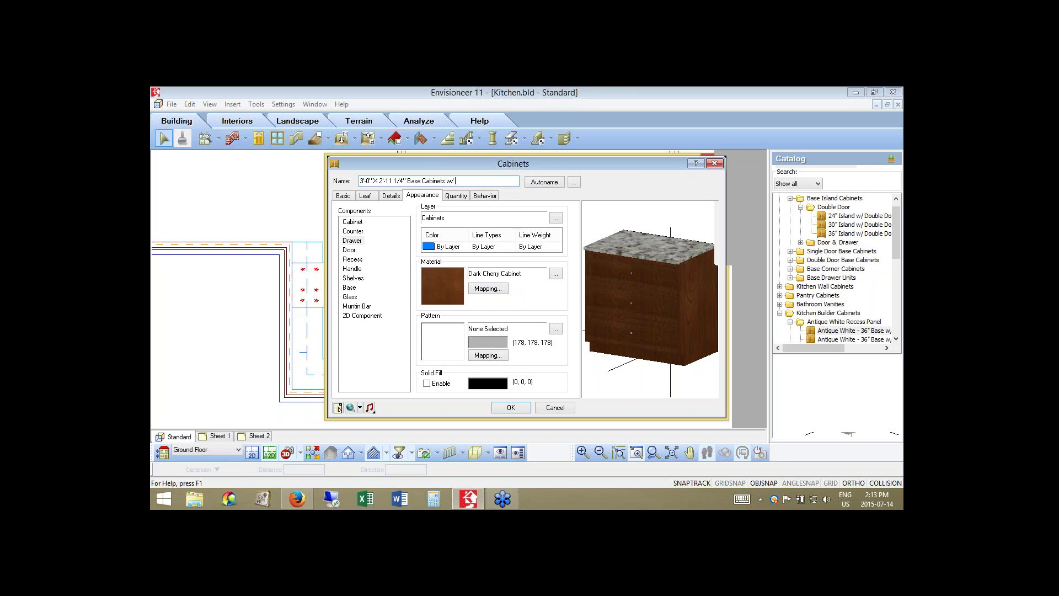
text(rawers)
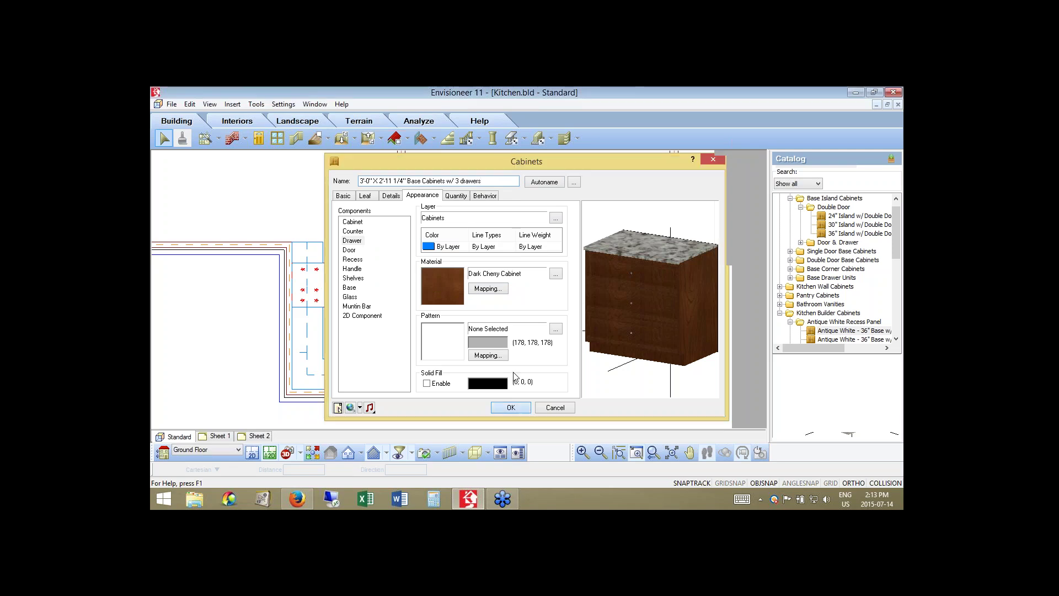
click(512, 408)
- Examine the catalog's Dark Cherry and Double Door base cabinets, preview the 24" Base w/ 2 Doors, and leave insertion without placing it
drag(512, 372, 431, 371)
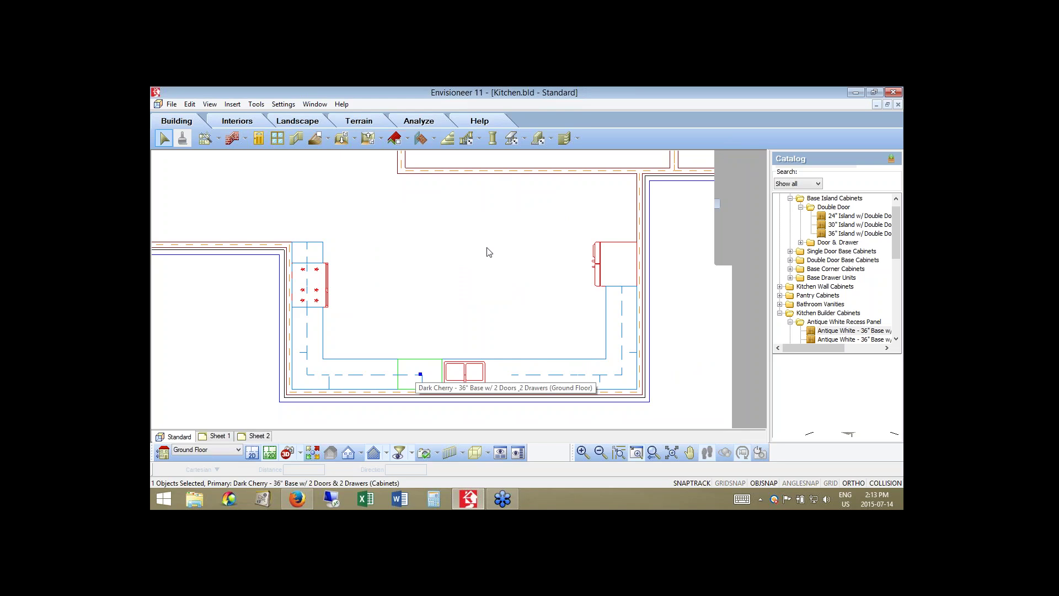
click(741, 97)
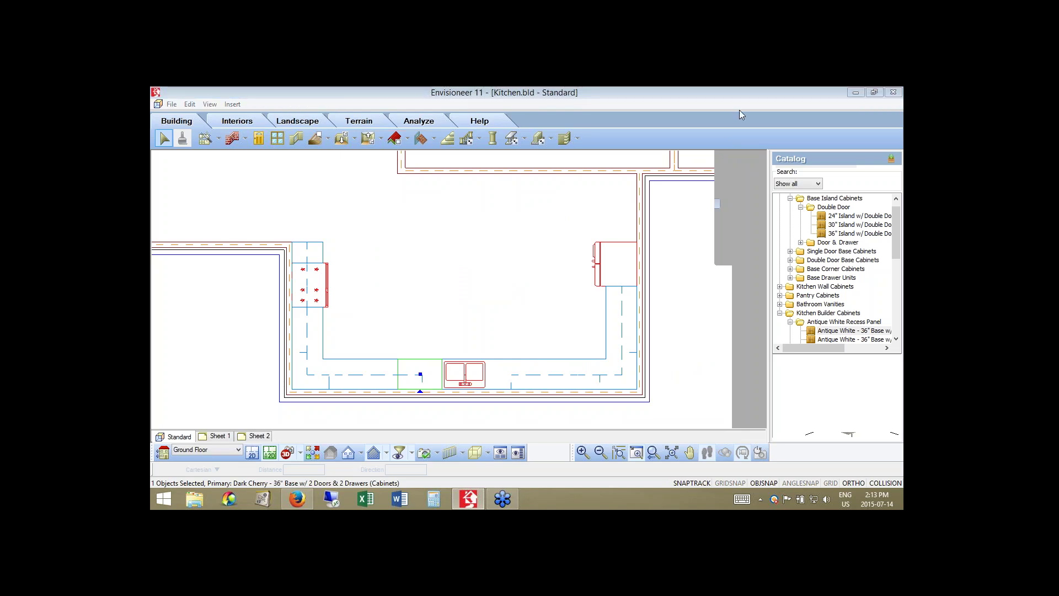
drag(896, 250, 894, 318)
drag(816, 351, 844, 351)
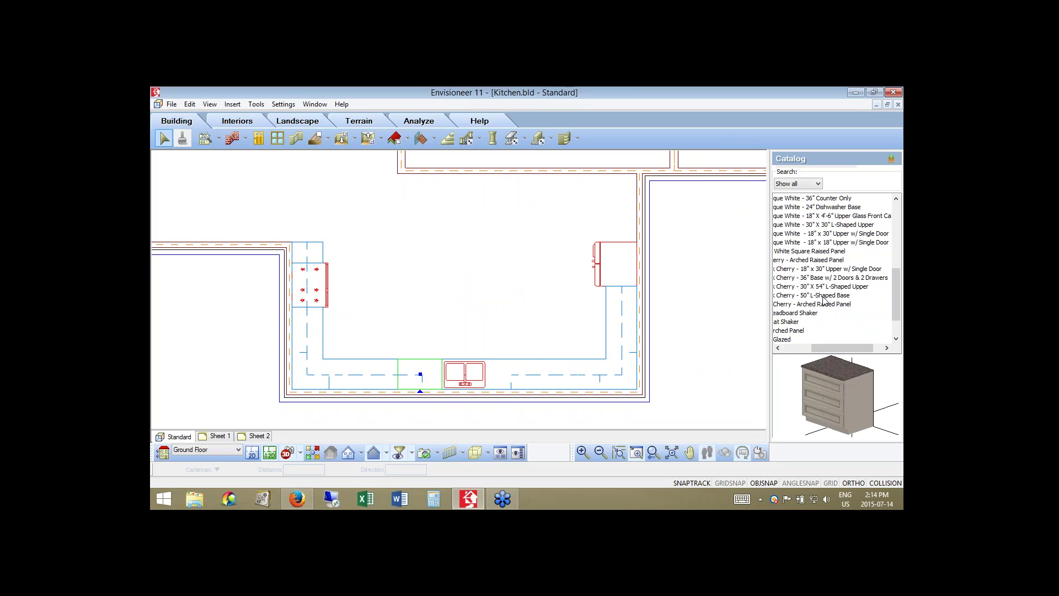
drag(831, 349, 802, 348)
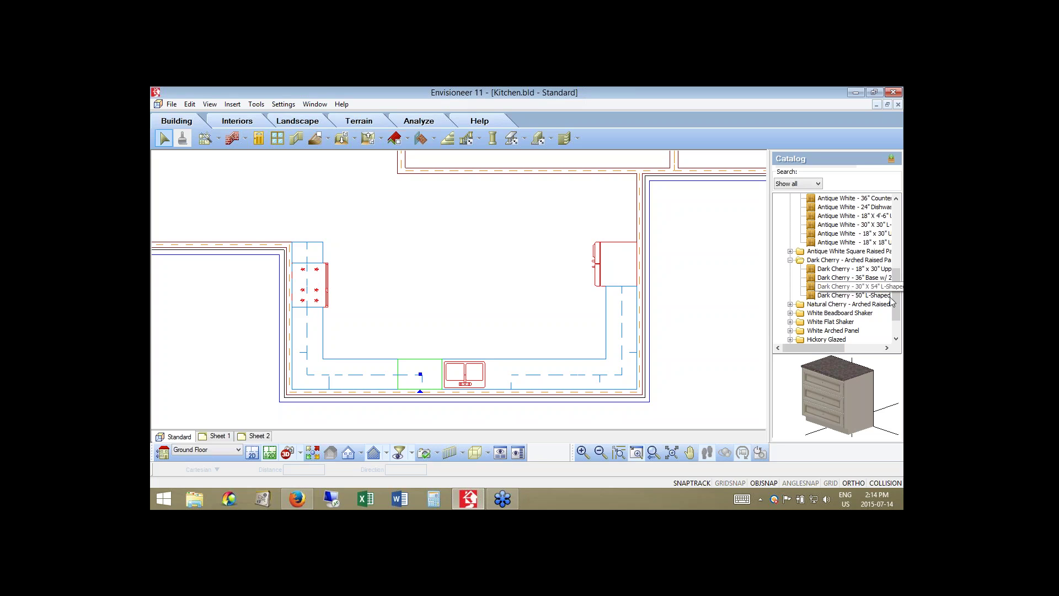
drag(896, 313, 895, 247)
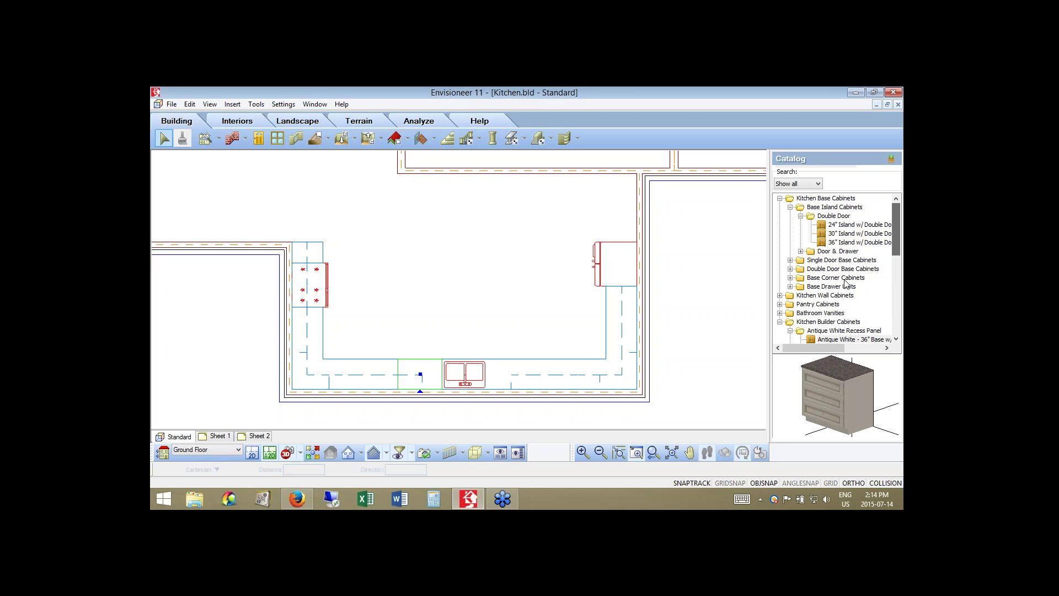
click(790, 269)
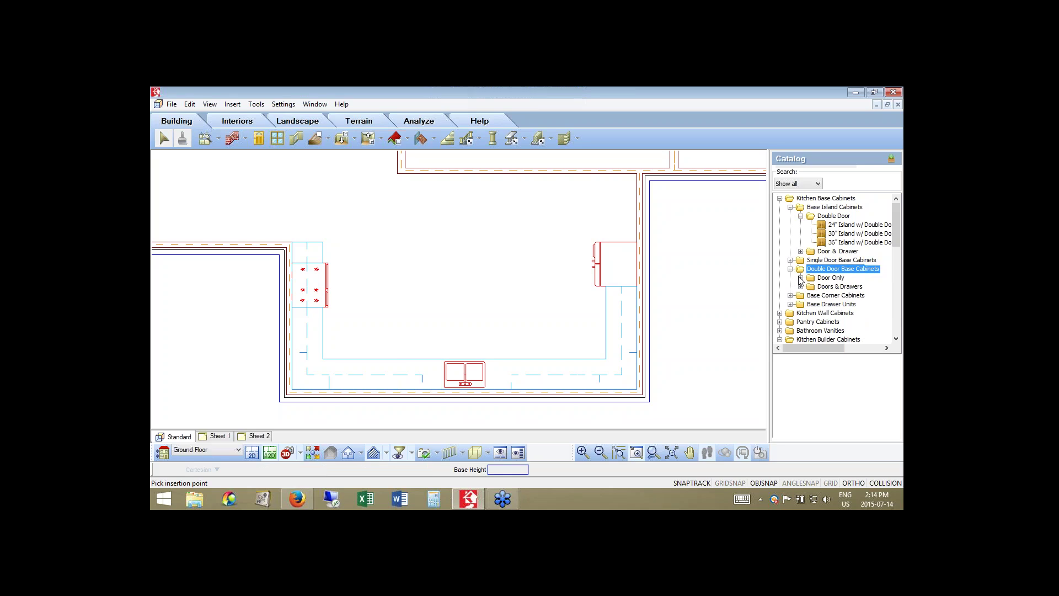
click(801, 278)
click(856, 287)
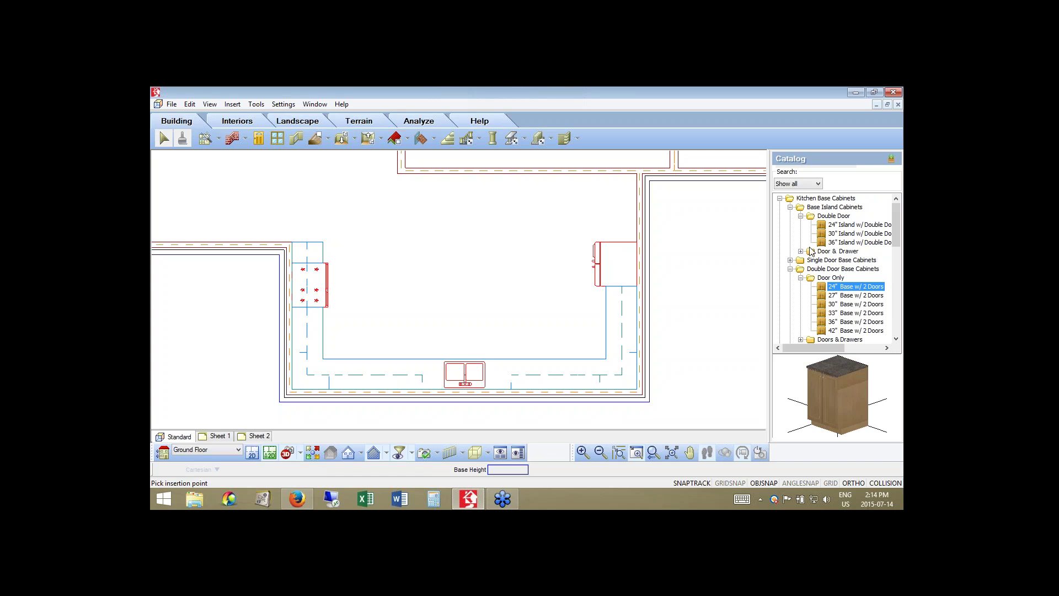
right_click(447, 268)
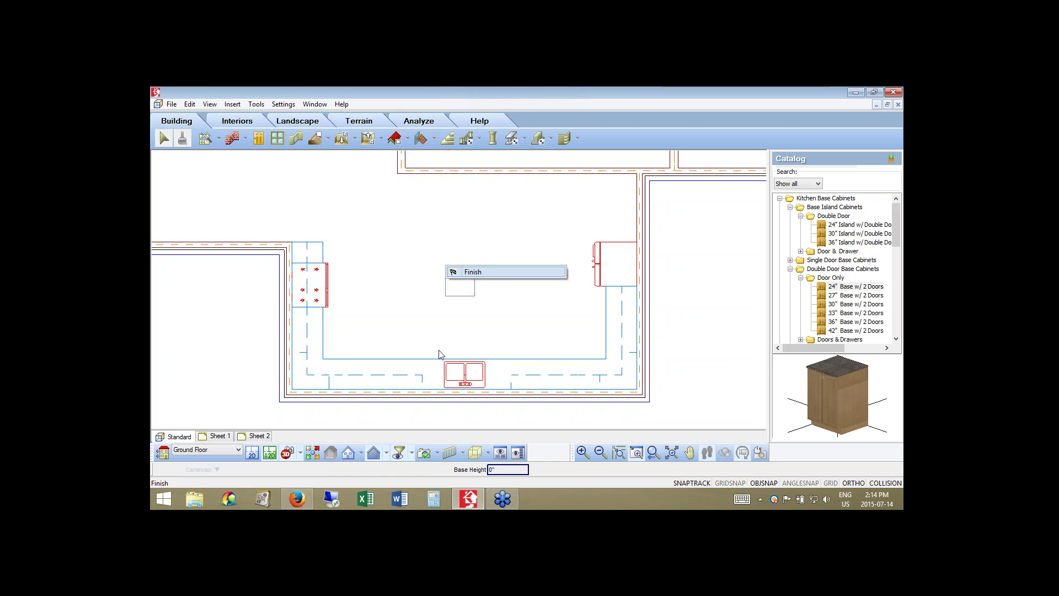
- Change the 36" base cabinet just left of the sink to Type 1 and hide its door
double_click(429, 359)
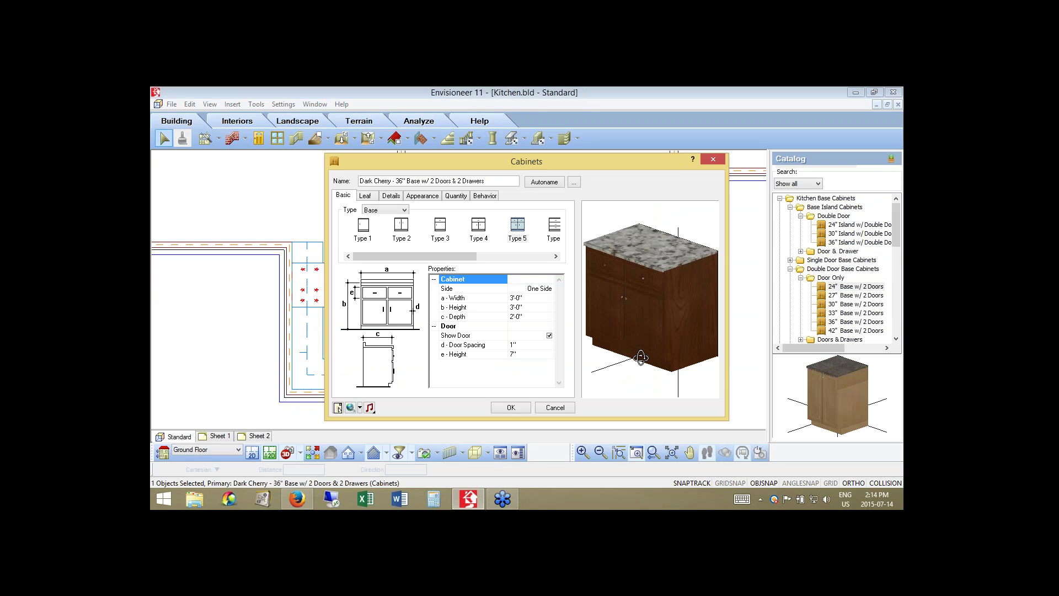
drag(641, 358, 681, 320)
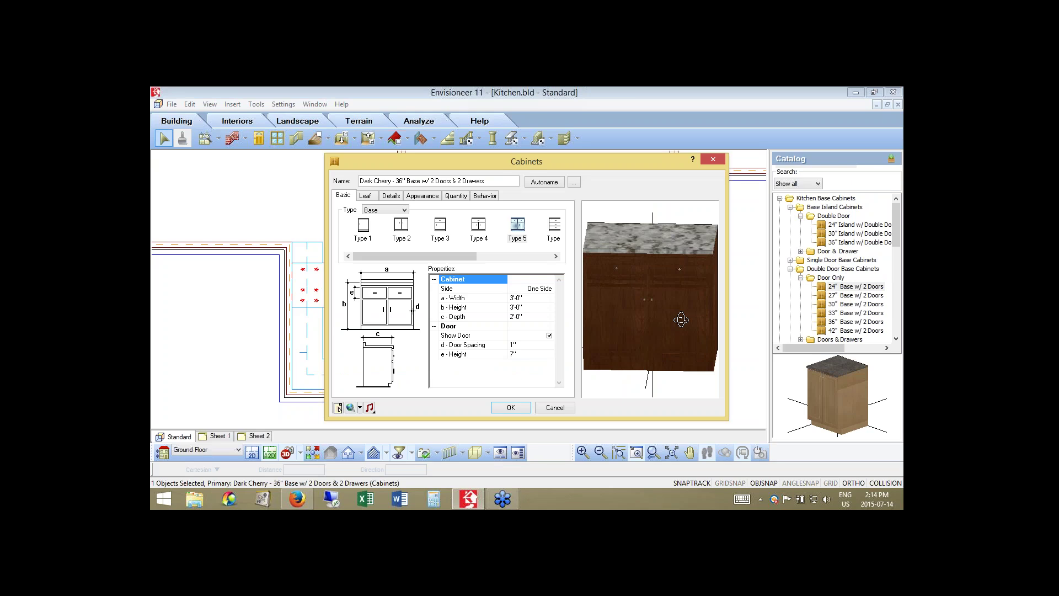
drag(681, 319, 606, 311)
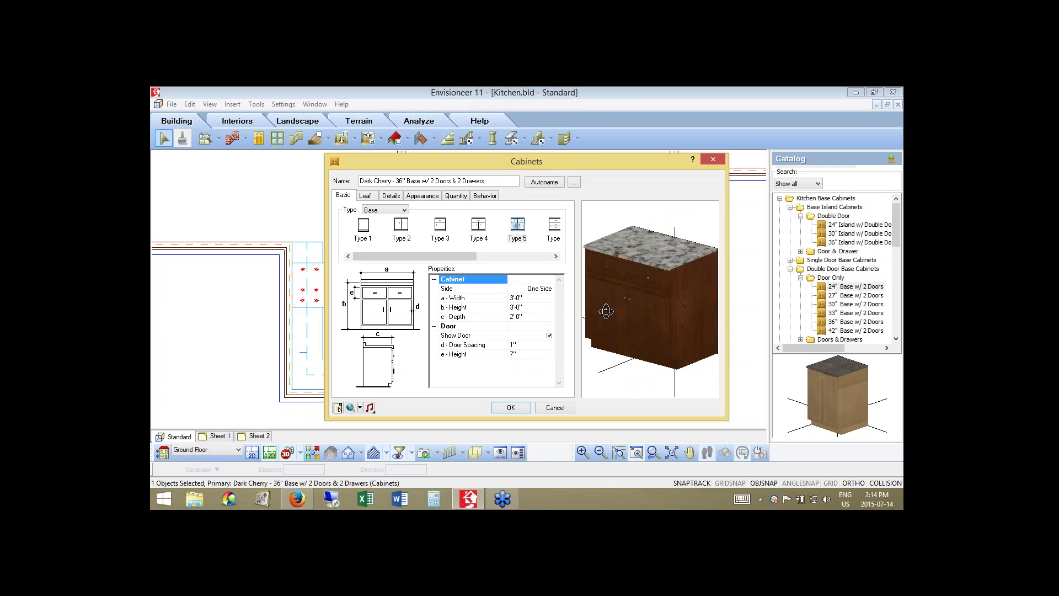
click(363, 226)
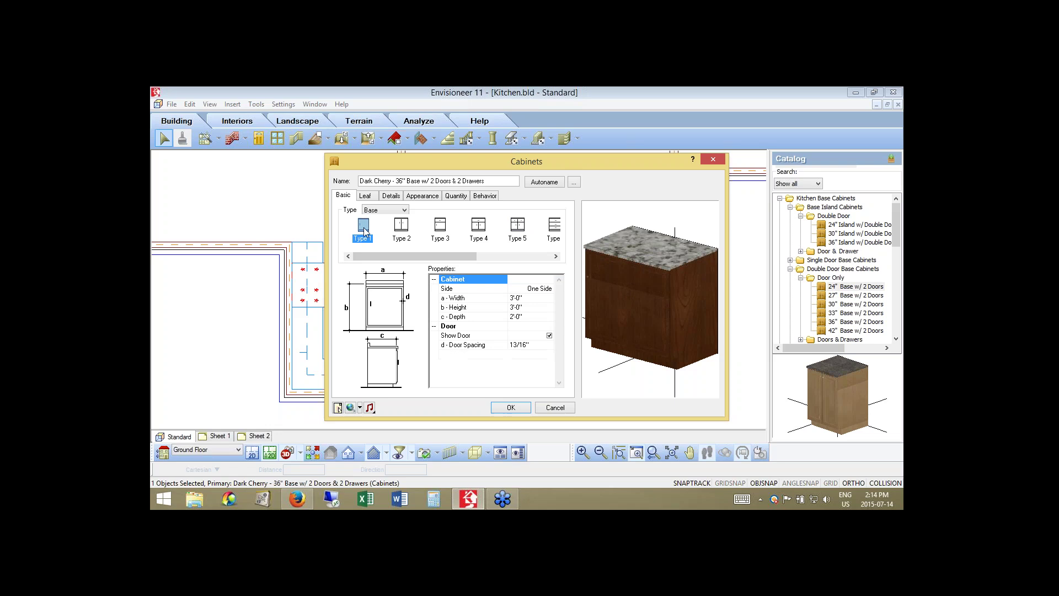
click(550, 336)
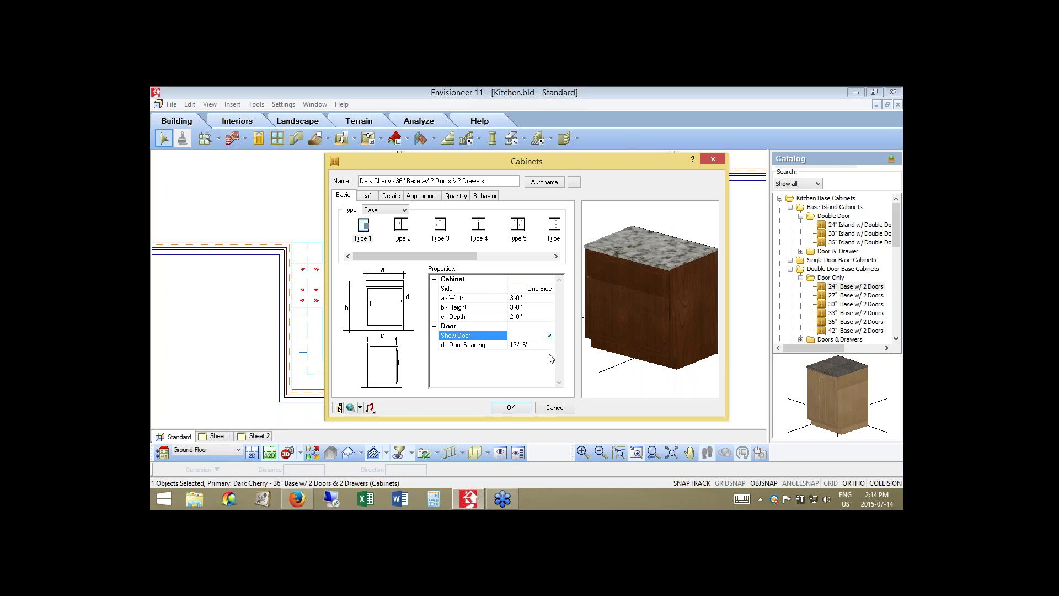
click(549, 336)
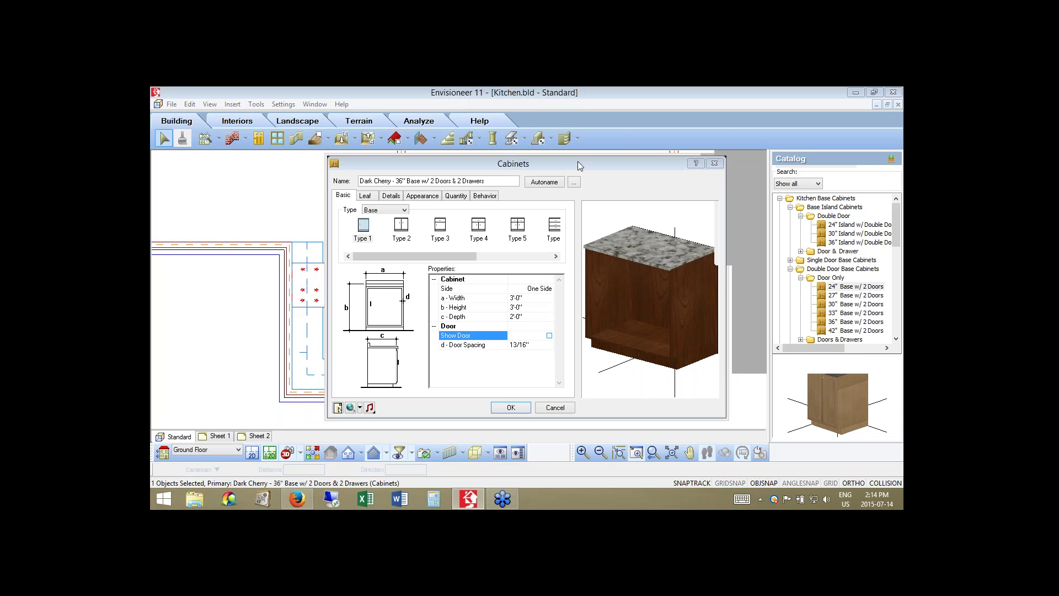
- Set the open cabinet's toe height and toe depth to 1", turn off its toe space, and accept the changes
drag(577, 161, 545, 159)
drag(386, 159, 375, 157)
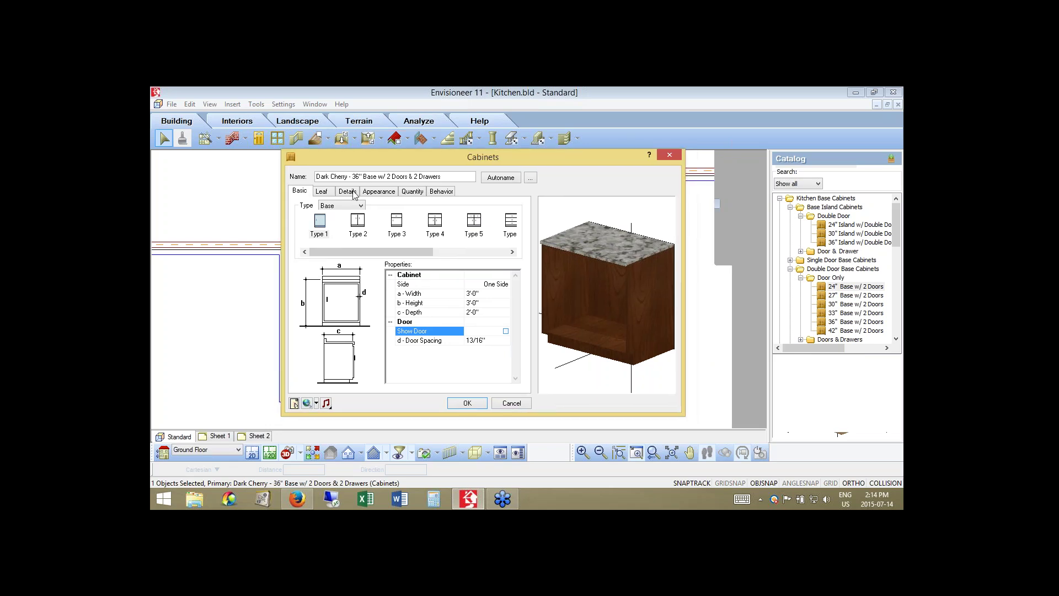
click(351, 193)
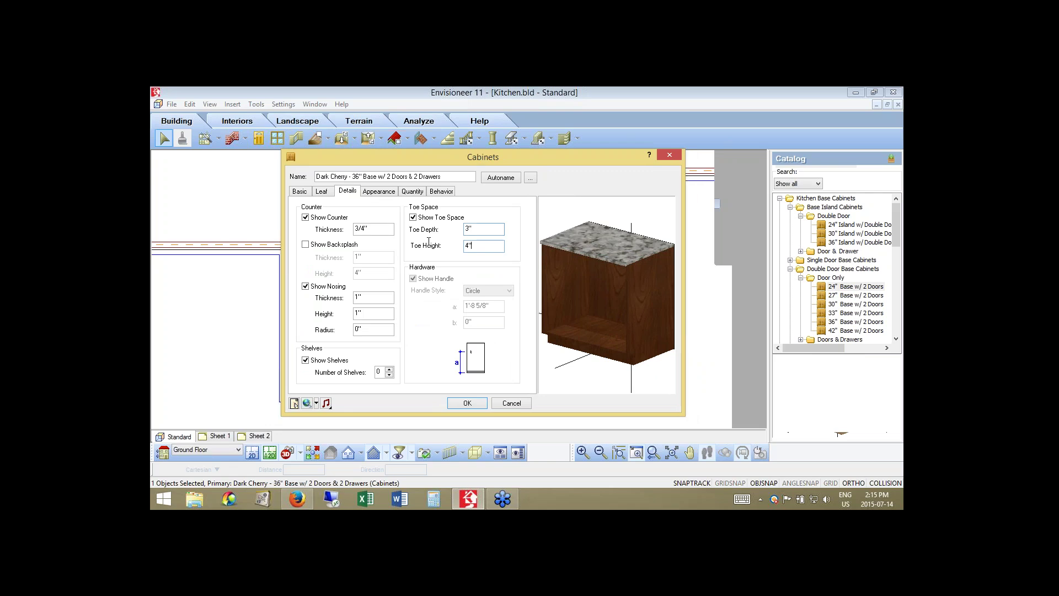
drag(473, 245, 429, 242)
text(1)
click(487, 230)
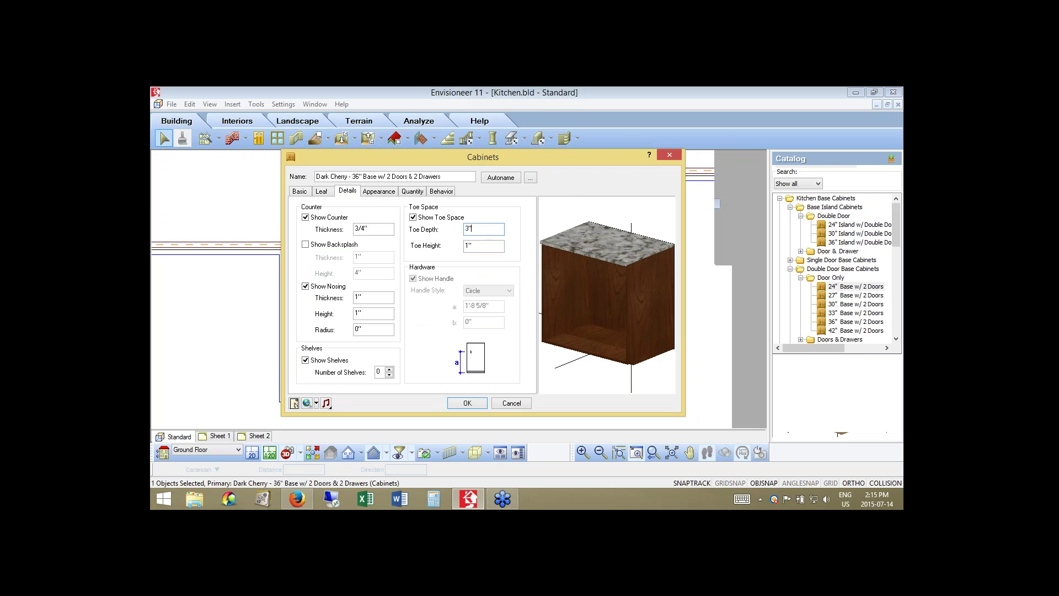
click(488, 218)
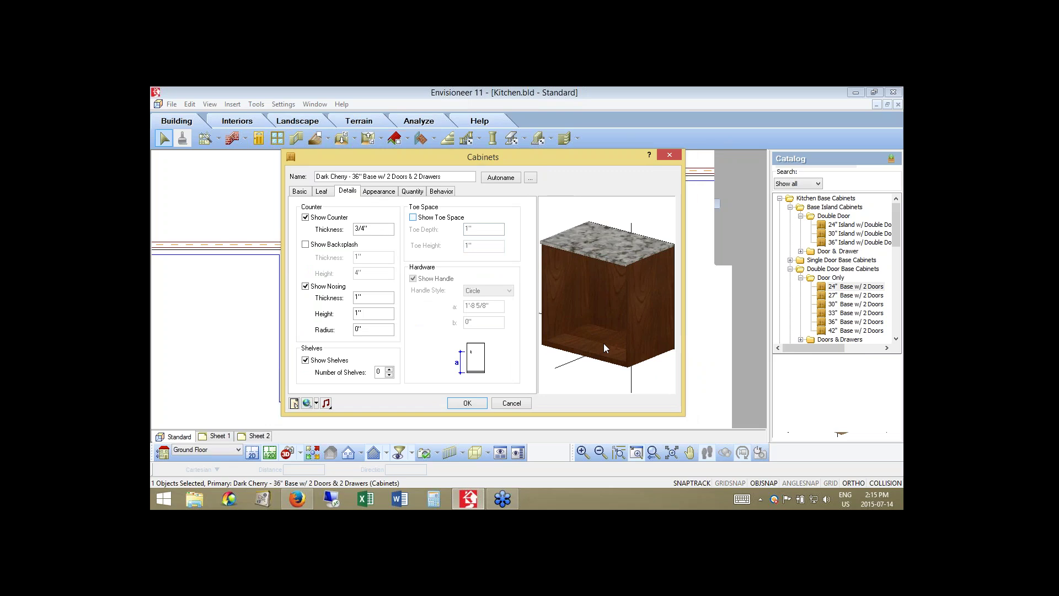
drag(604, 348, 624, 351)
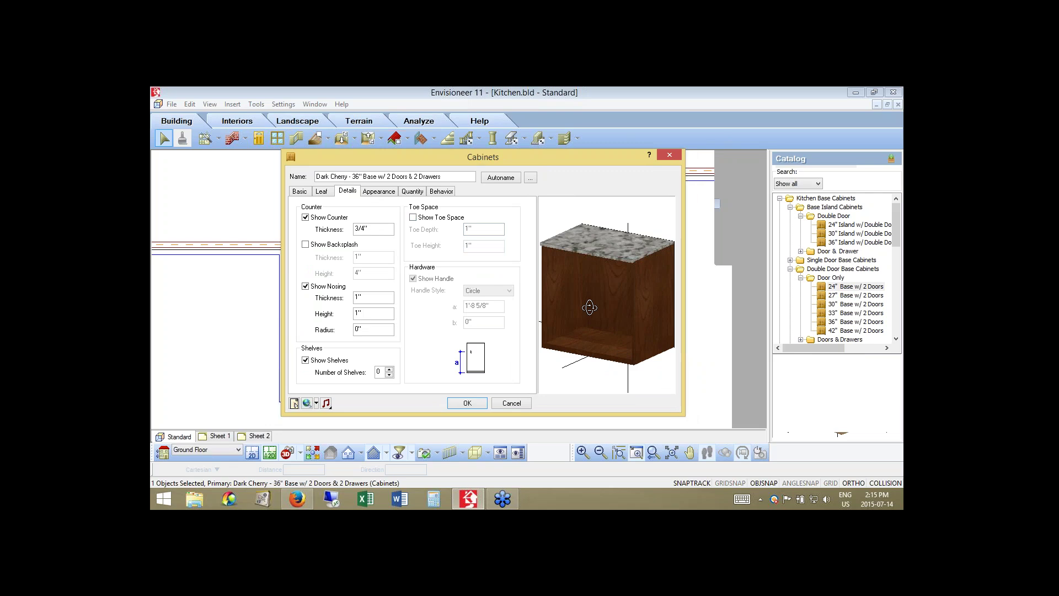
click(468, 404)
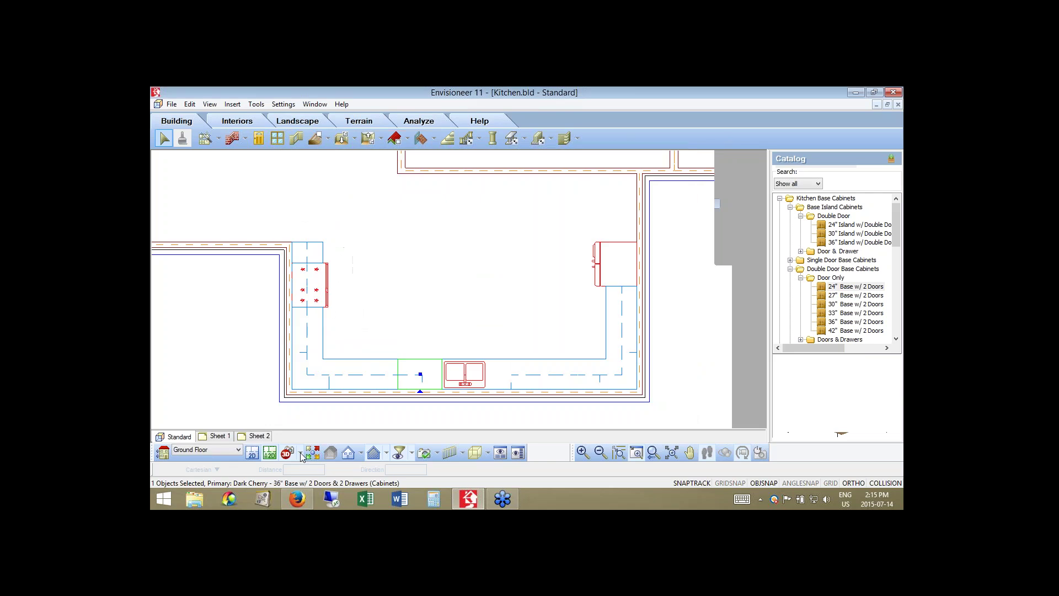
- Inspect the sink wall and the open cabinet in a 3D interior camera view, and return to the 2D plan
click(302, 456)
click(307, 439)
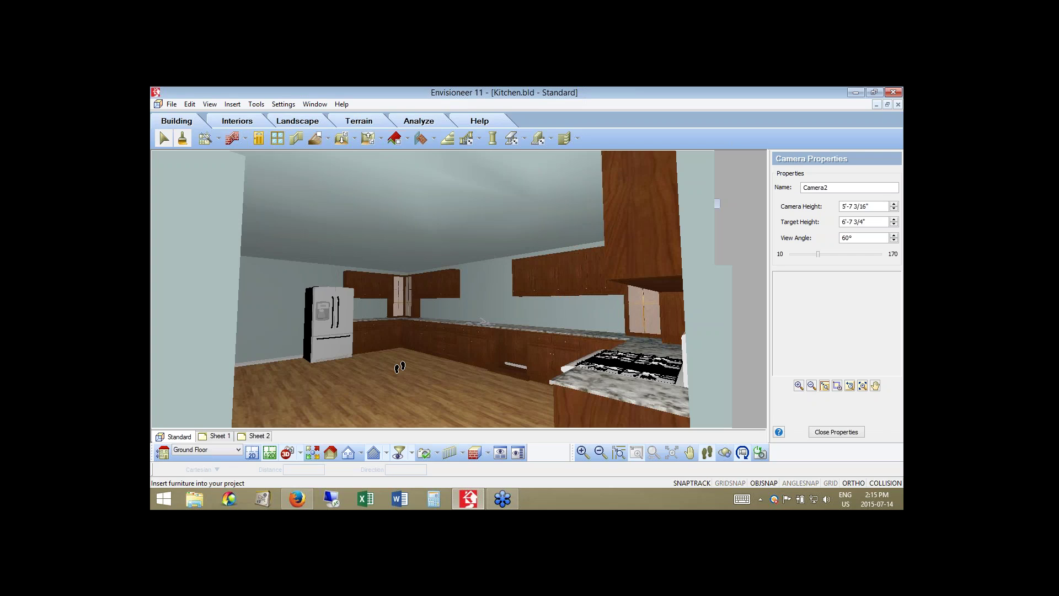
mouse_move(400, 367)
mouse_down()
mouse_move(466, 394)
mouse_move(361, 333)
mouse_move(411, 381)
mouse_up()
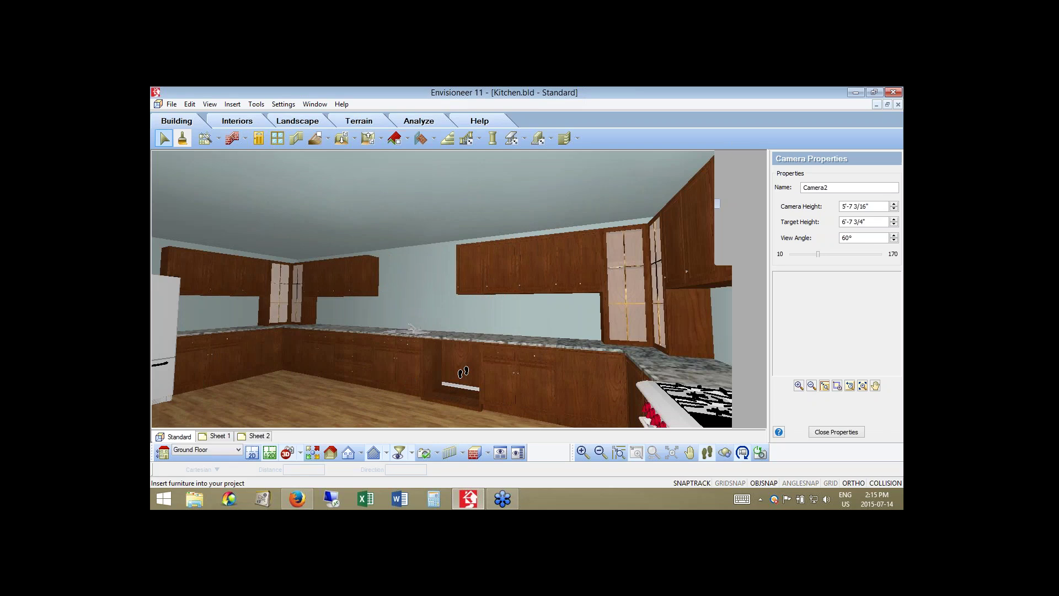
key(Escape)
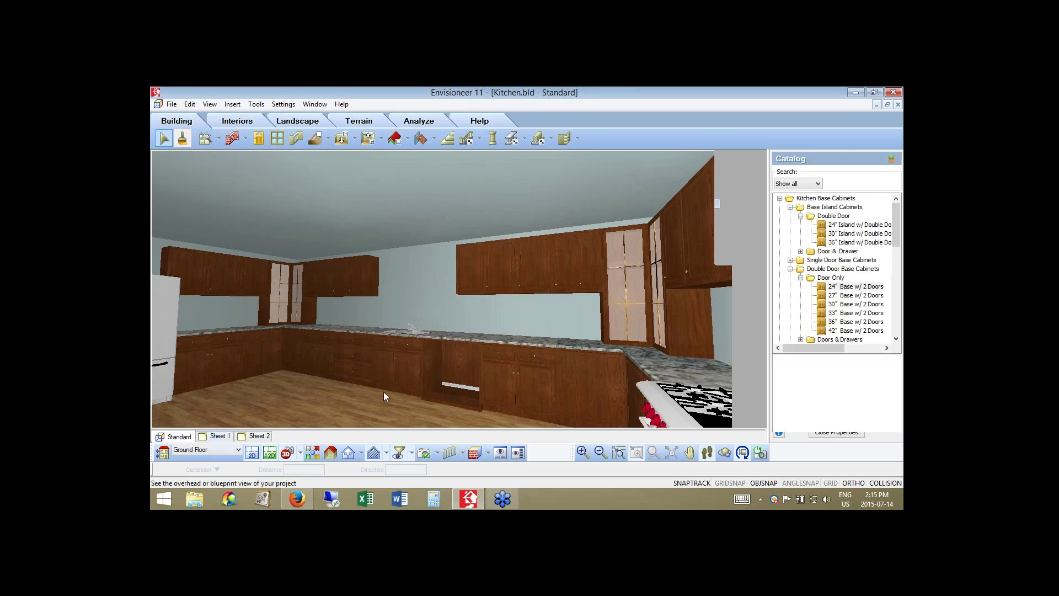
click(418, 377)
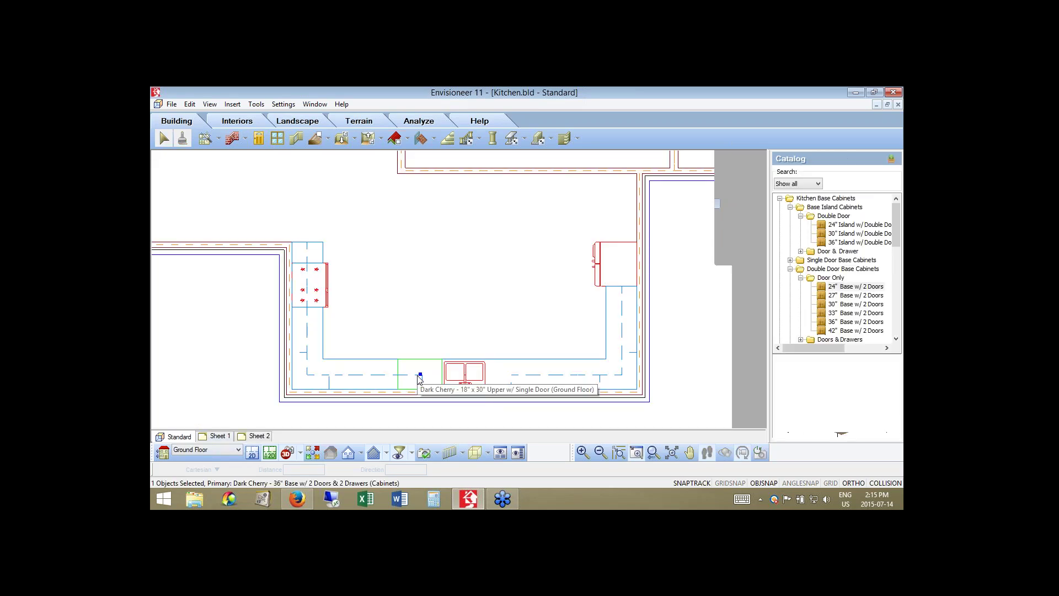
- Insert a 24" Dishwasher from the small appliances onto the open floor in front of the sink wall
click(239, 121)
click(225, 138)
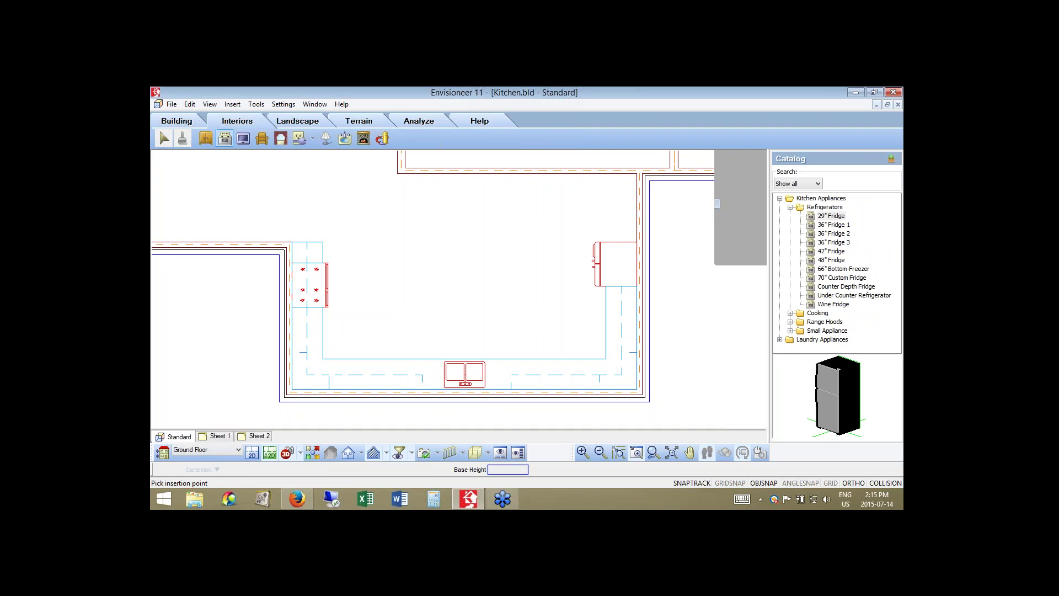
click(790, 331)
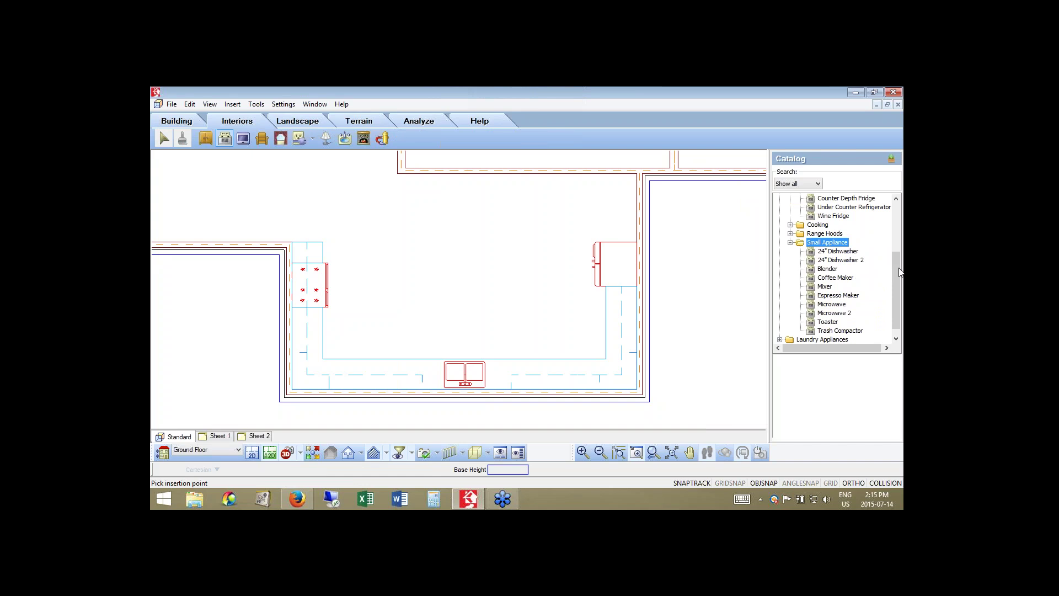
click(839, 252)
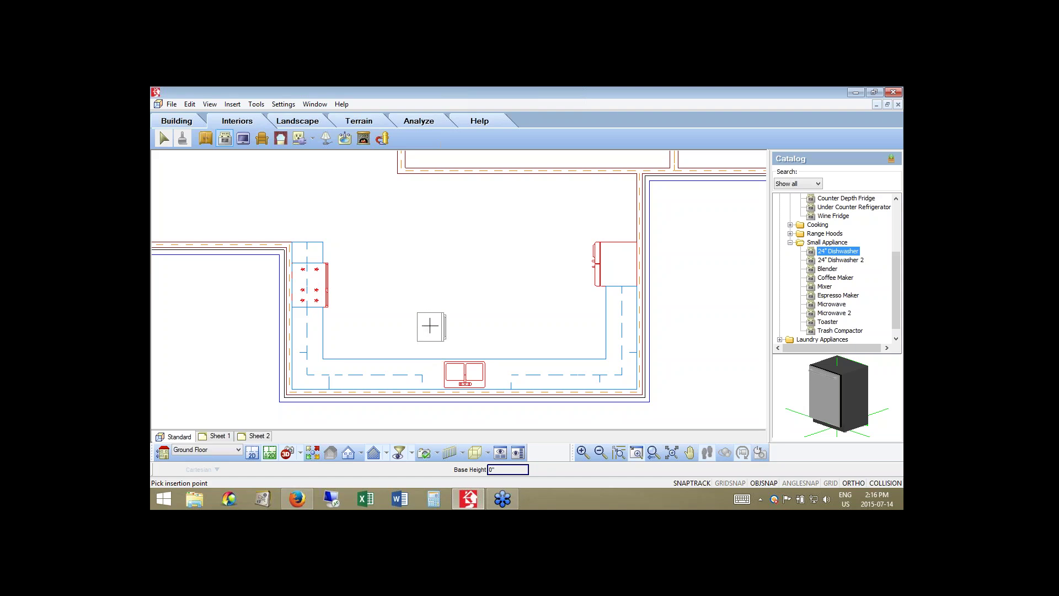
click(461, 331)
right_click(465, 346)
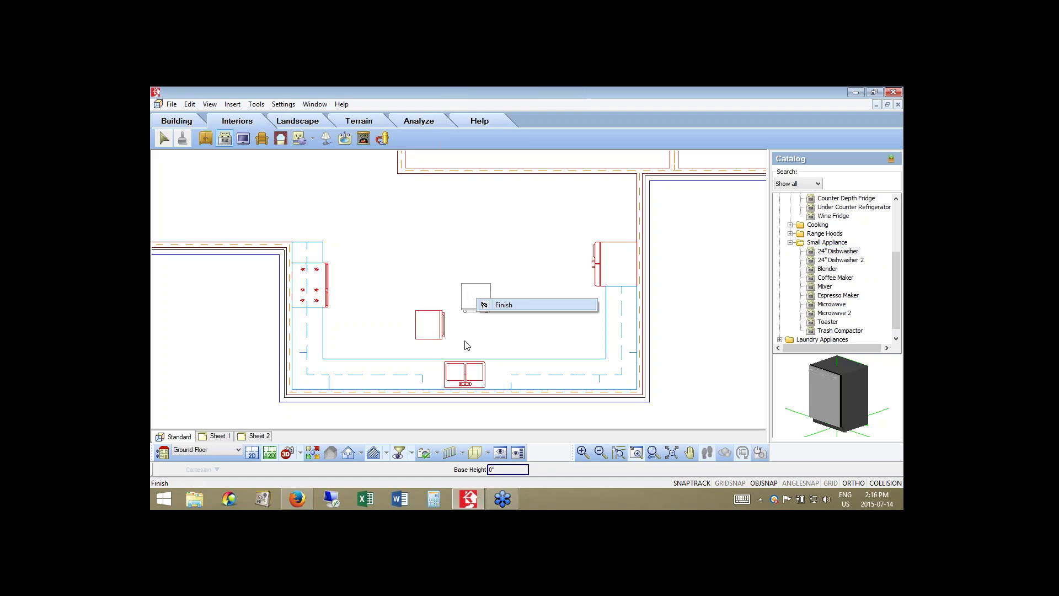
key(Escape)
- Rotate the dishwasher to face into the room and move it into the opened cabinet beside the sink, suspending collision detection for the move
click(417, 331)
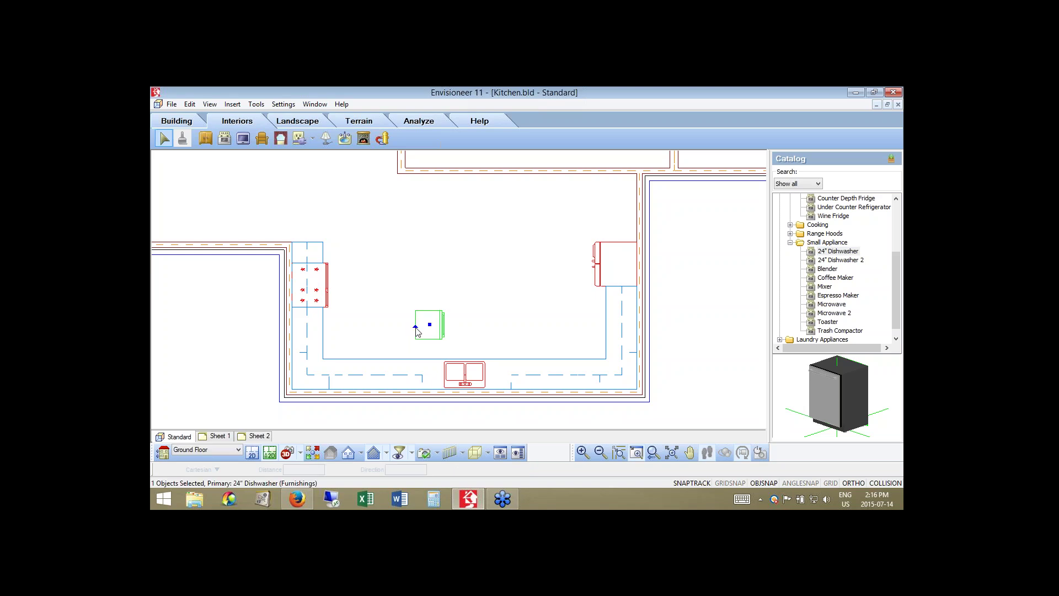
drag(417, 331, 429, 316)
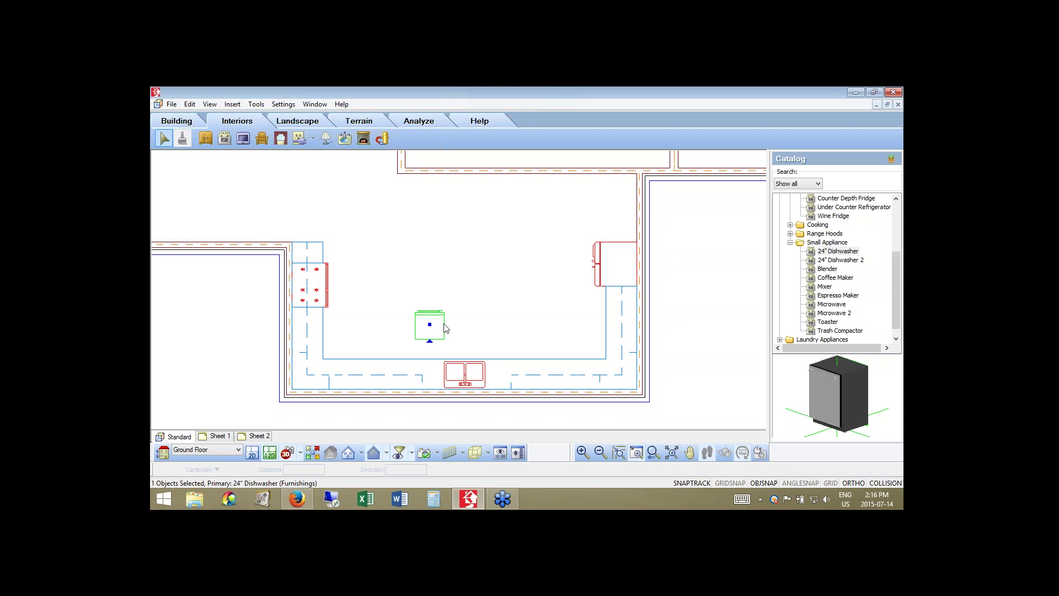
click(883, 484)
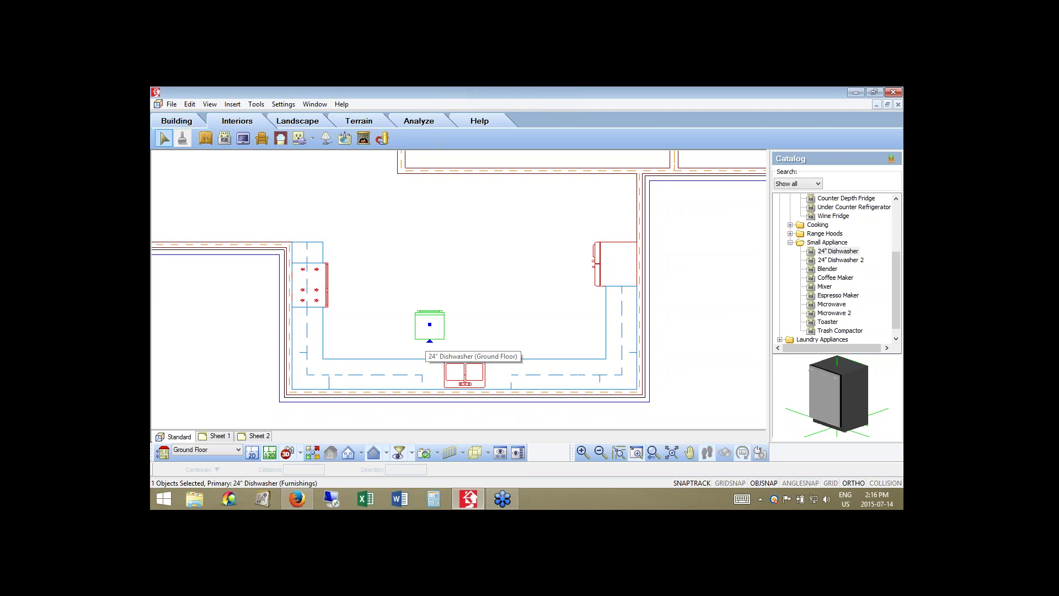
drag(429, 325, 425, 373)
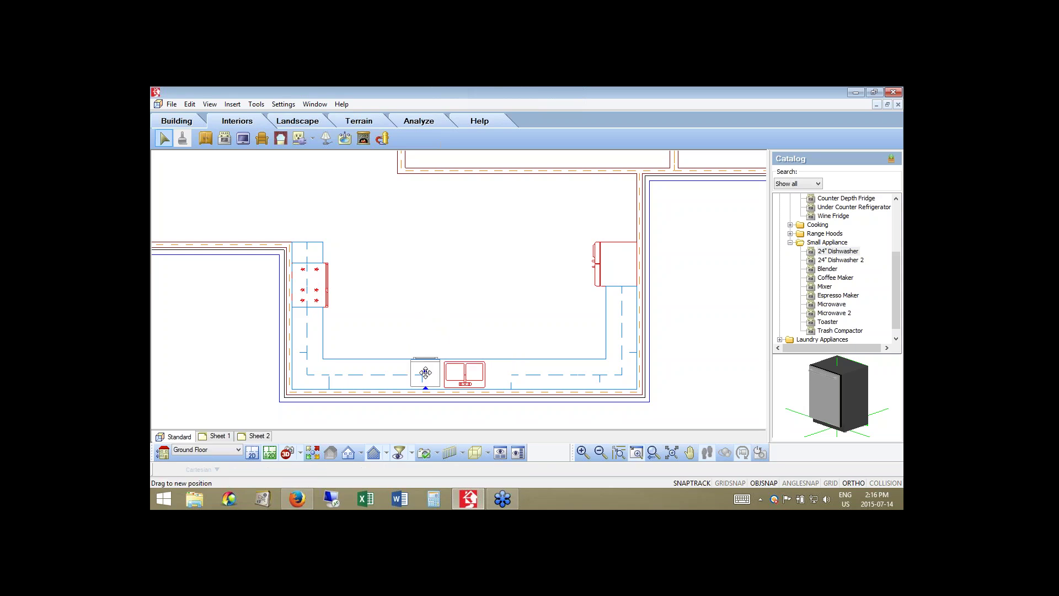
drag(425, 373, 425, 372)
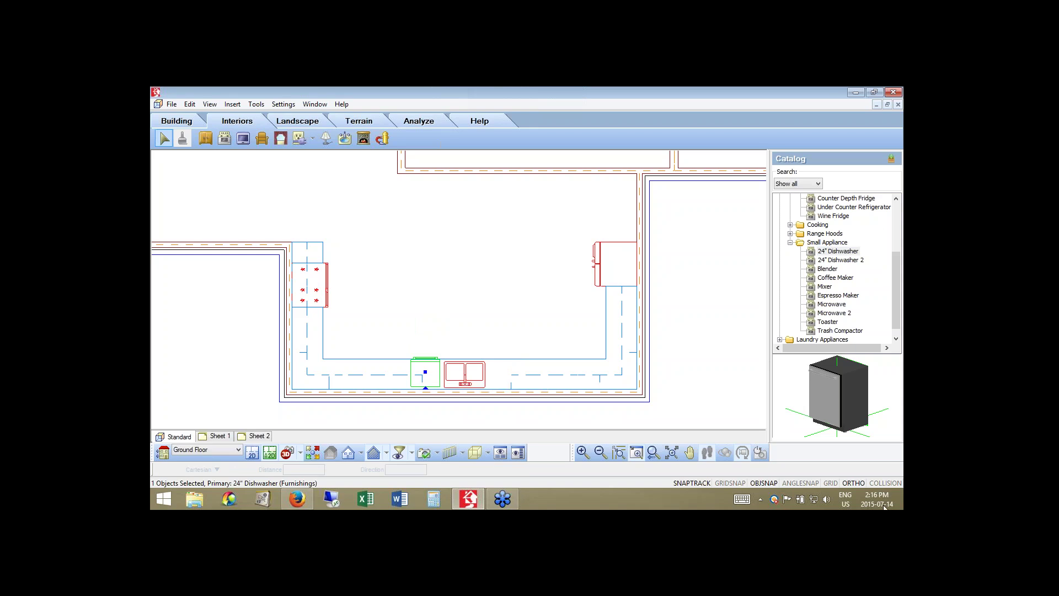
click(883, 483)
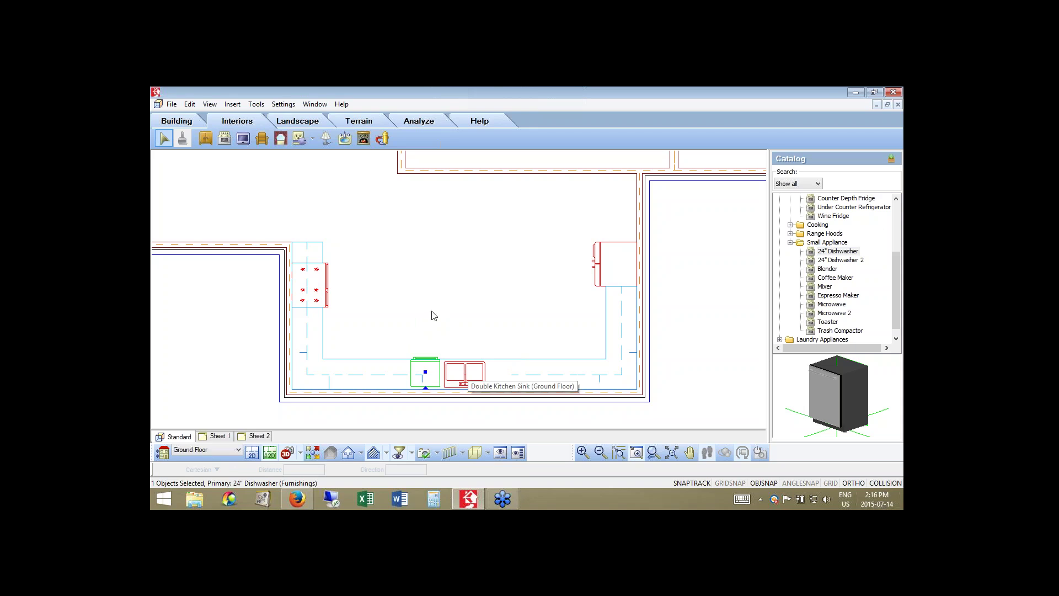
click(449, 284)
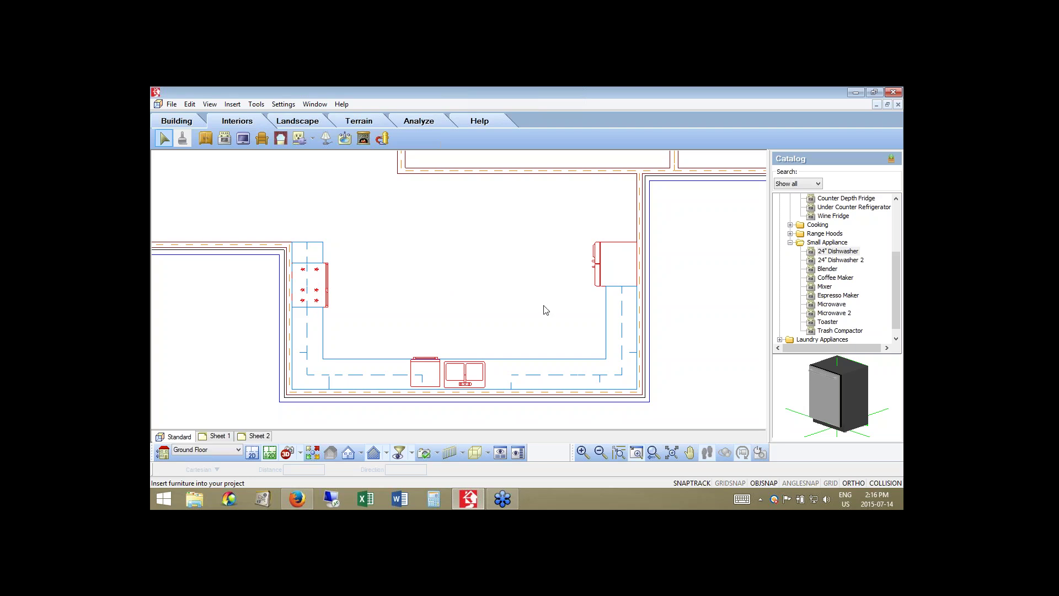
- Turn off uniform scaling for the dishwasher, set its width to 2'9", and check the resized model in the preview
double_click(423, 369)
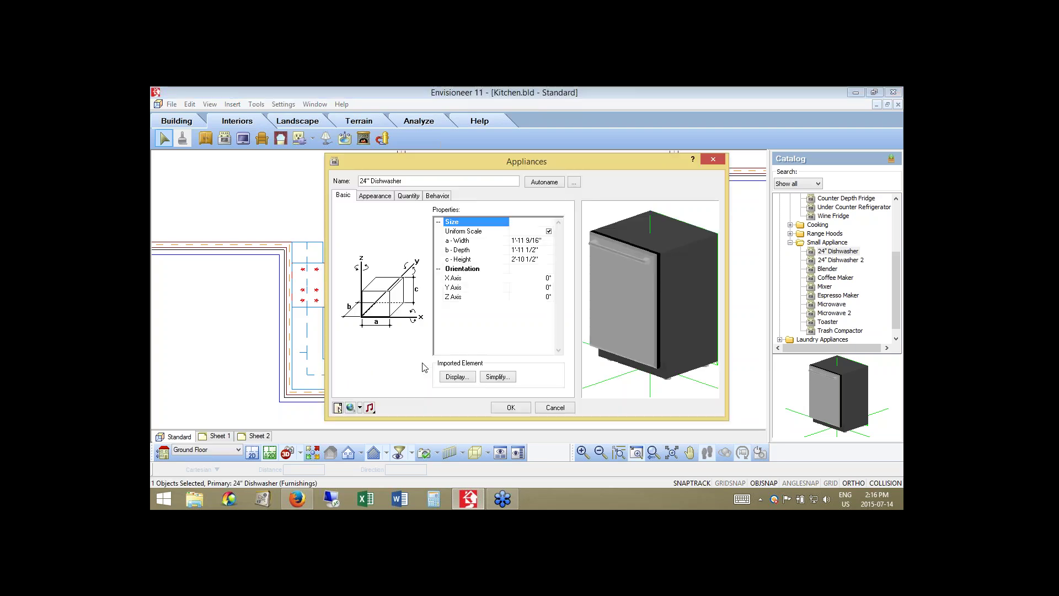
click(549, 231)
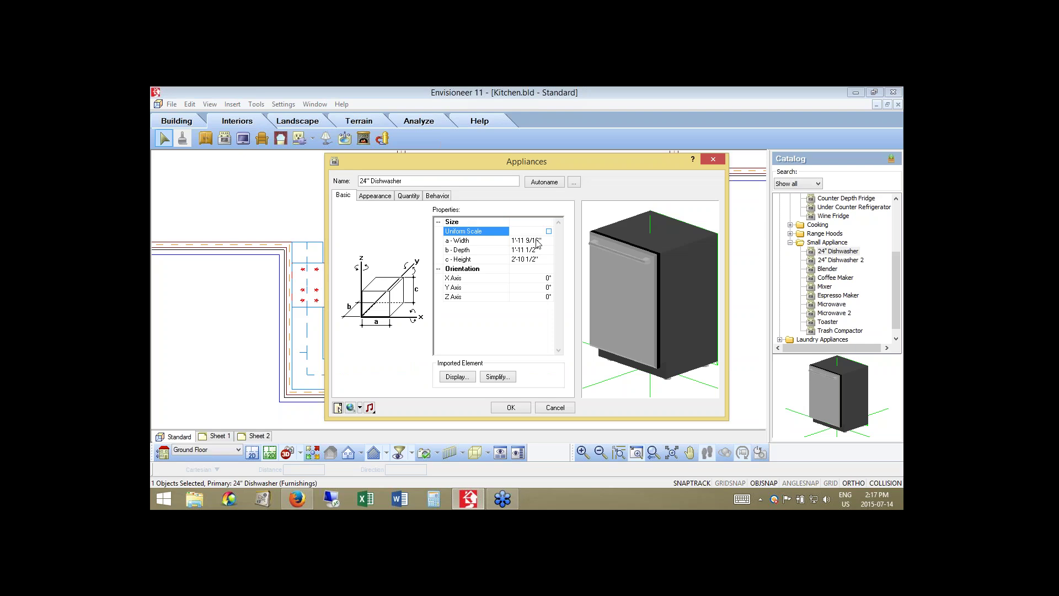
click(536, 242)
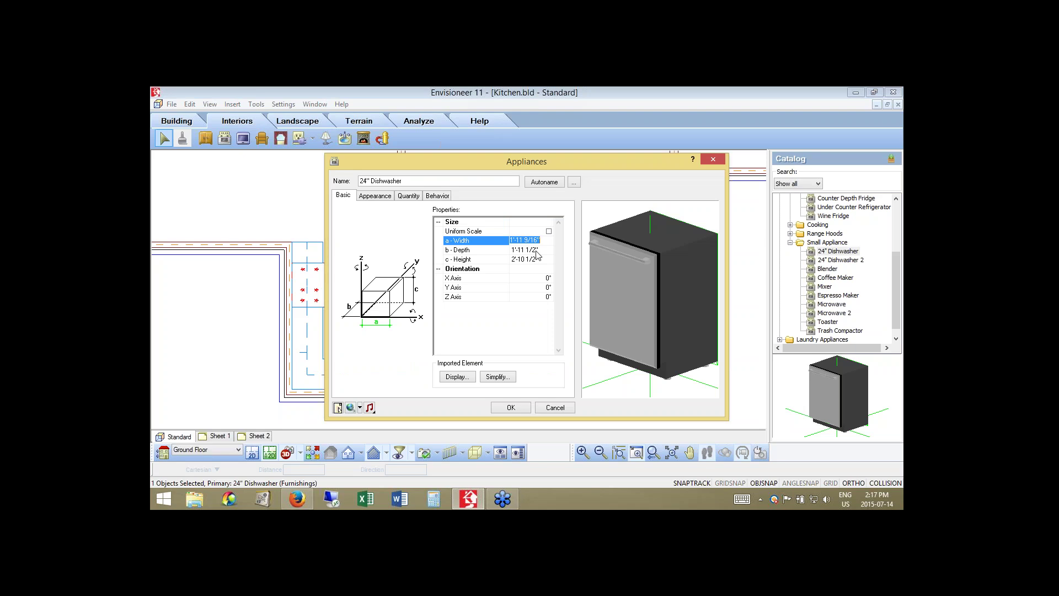
text(2'9)
click(526, 223)
drag(678, 303, 673, 304)
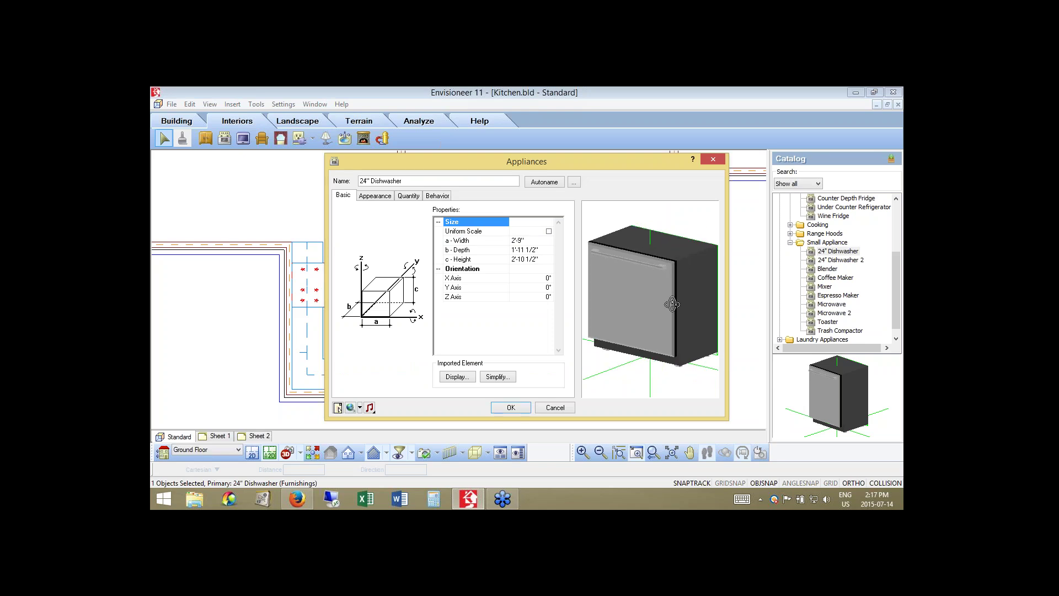
- Rename the resized appliance as 2'9 Dishwasher and accept the changes
click(544, 182)
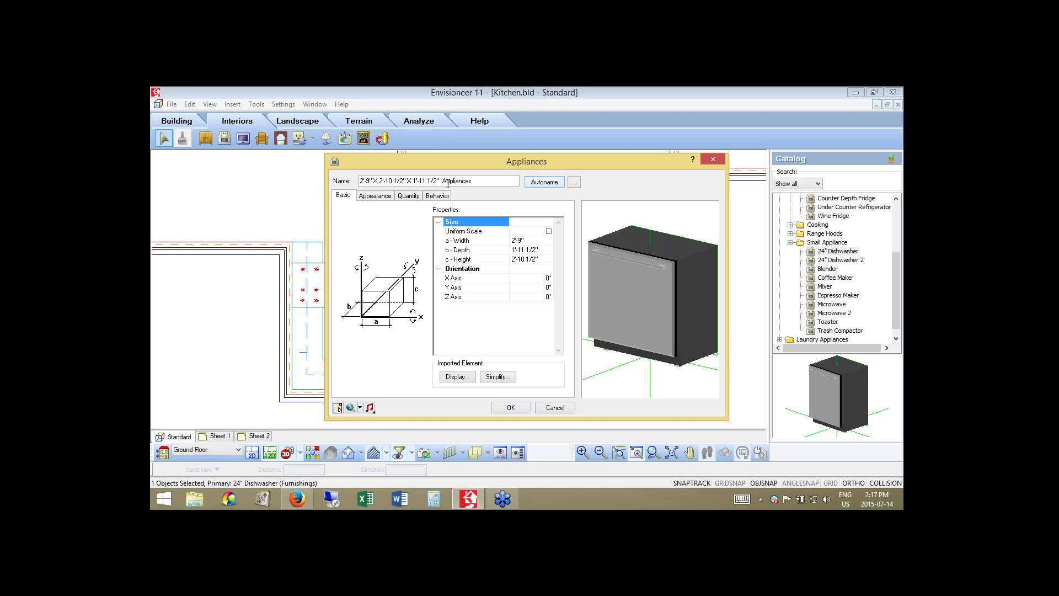
drag(475, 182, 359, 182)
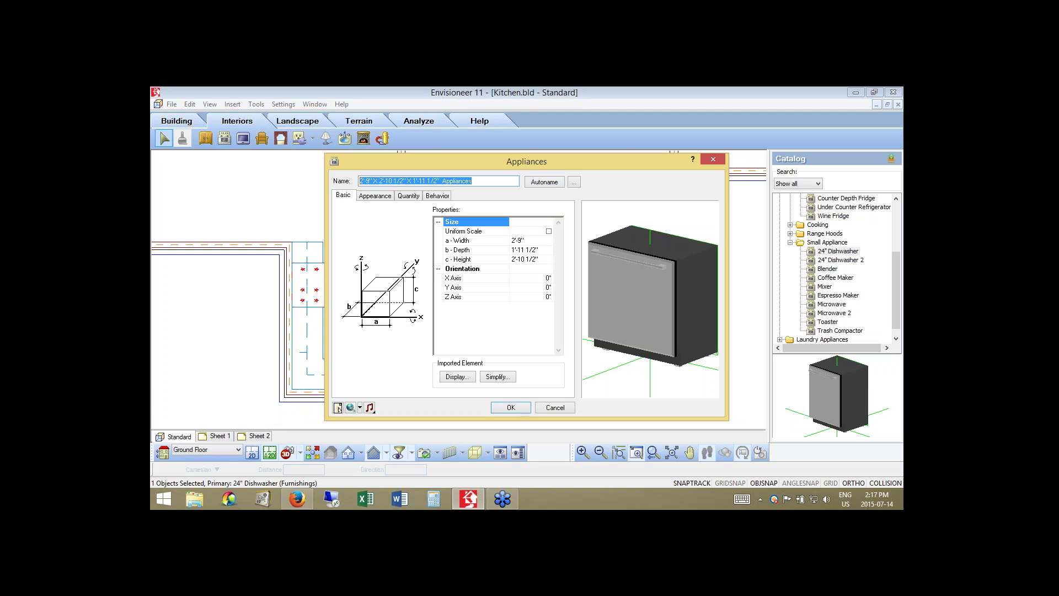
text(2'9)
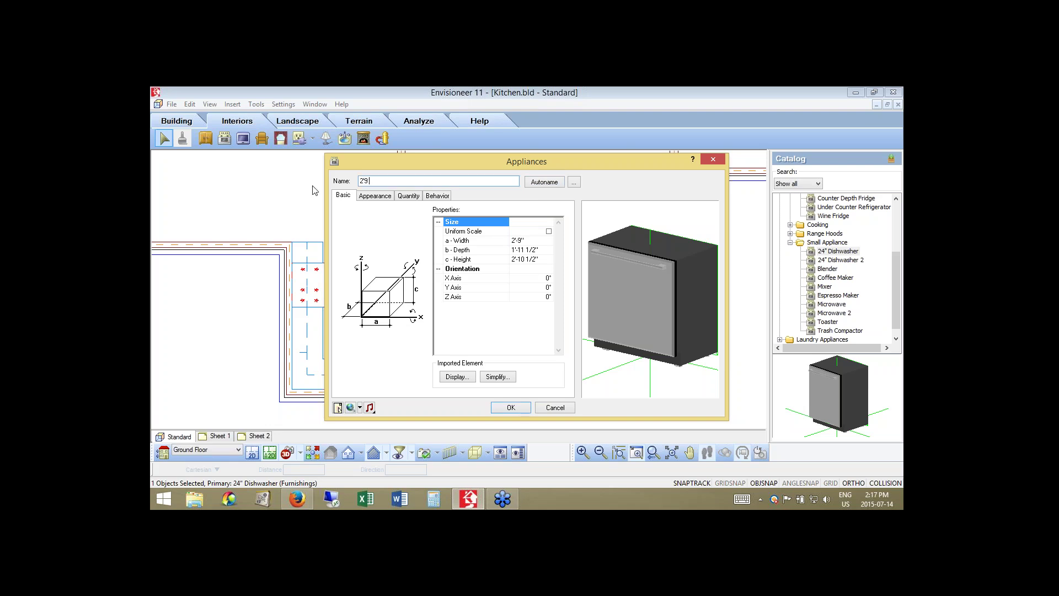
text( Dishwasher)
click(512, 408)
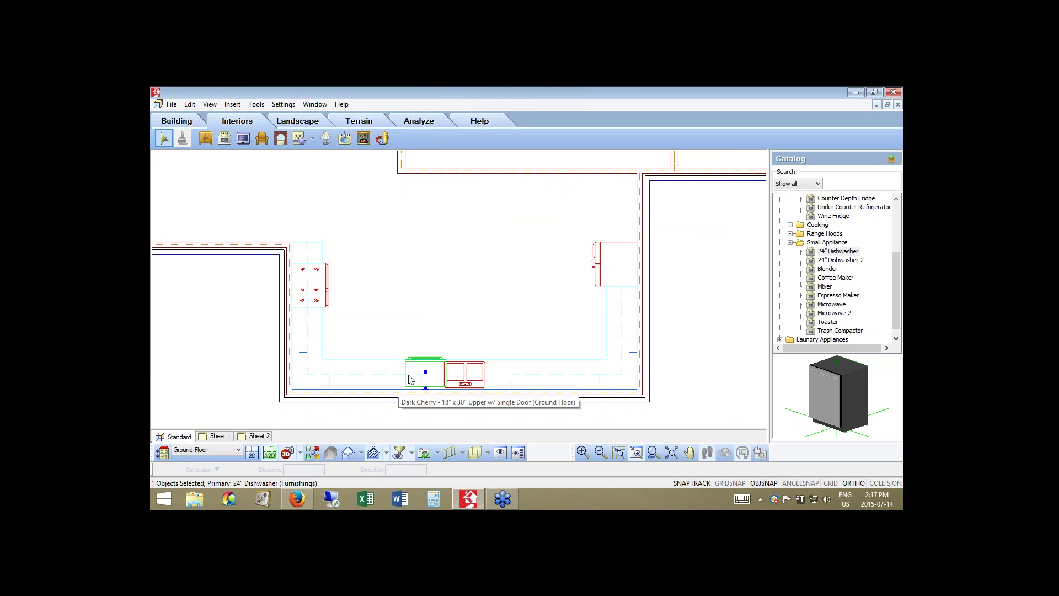
- Nudge the widened dishwasher away from the sink in small increments to line it up with the cabinet opening
key(Left)
key(Left)
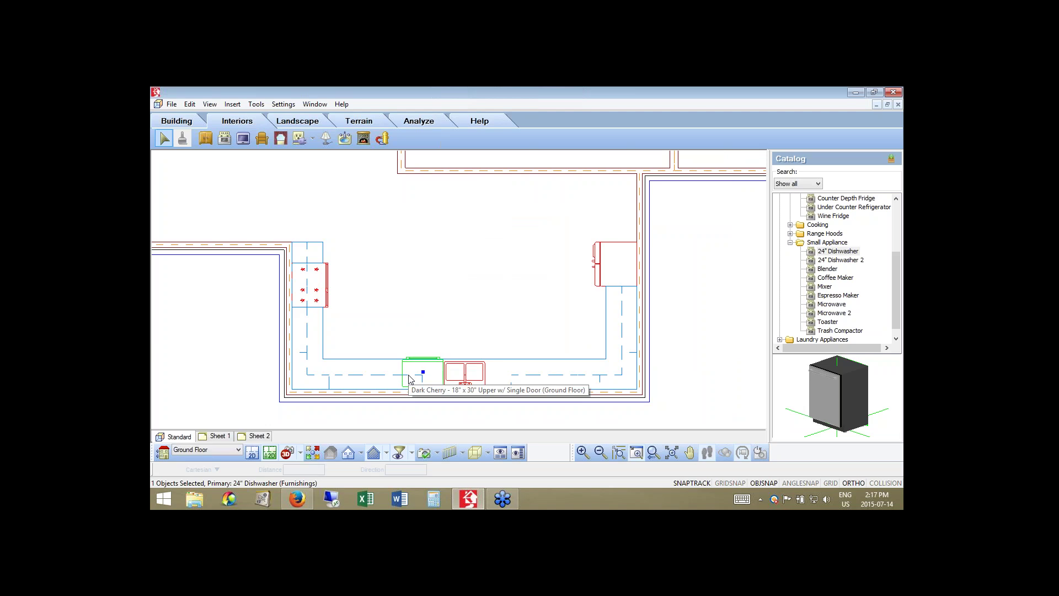
key(Left)
key(Left)
- Annotate the plan with a rectangular island outline and 3' clearances from the range-side and sink-side counters, and erase the drawings
click(891, 113)
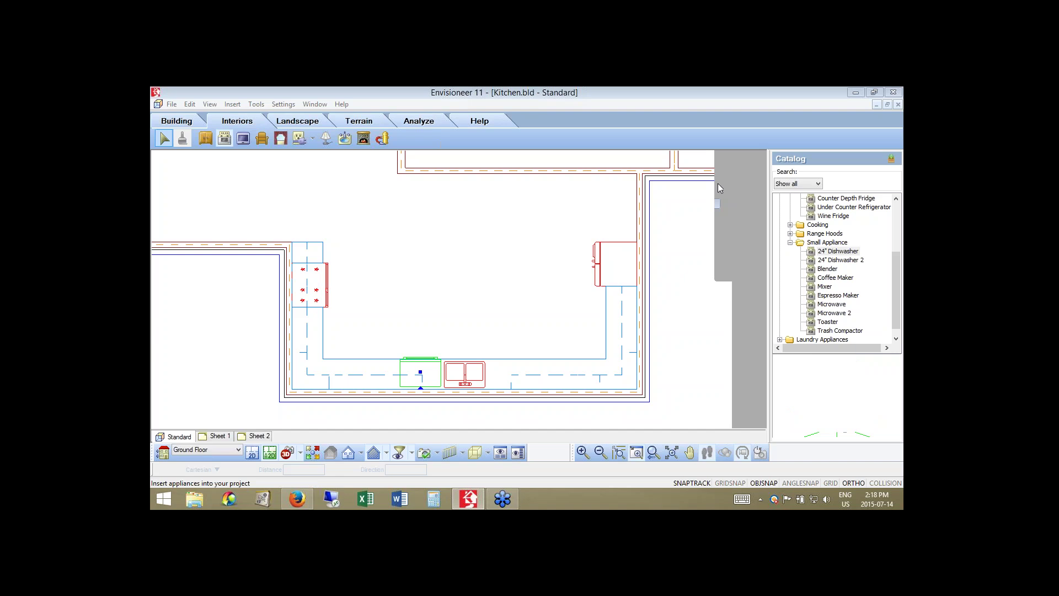
right_click(742, 227)
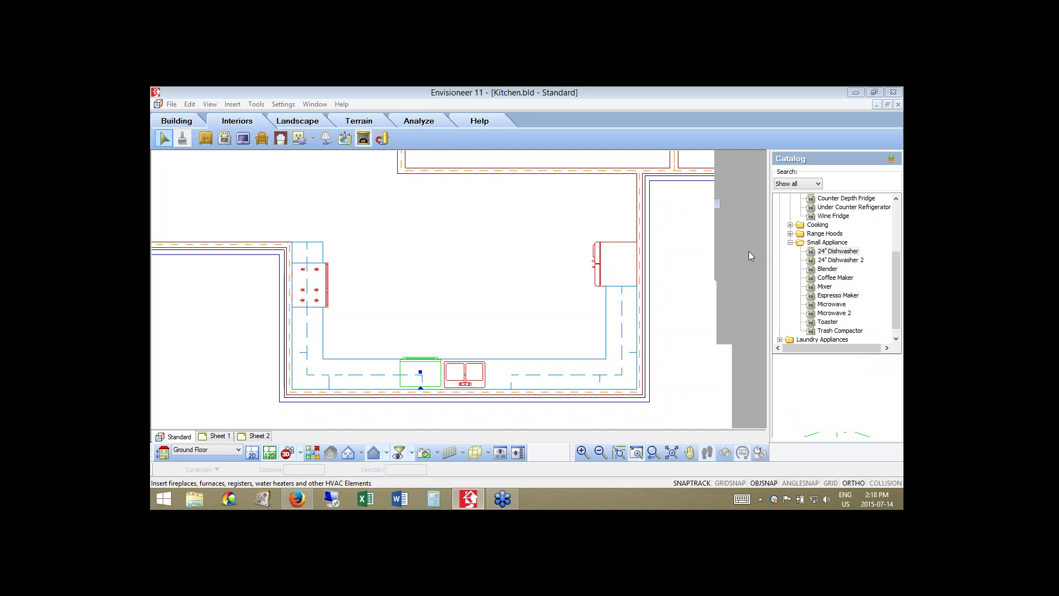
click(764, 252)
drag(395, 269, 395, 303)
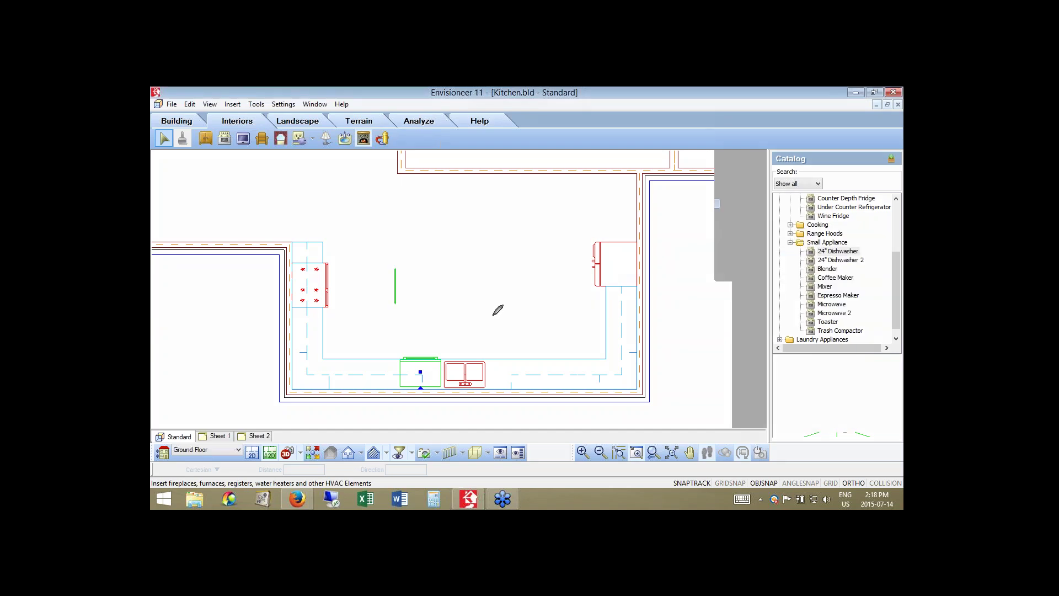
mouse_move(498, 310)
mouse_down()
mouse_move(520, 243)
mouse_move(406, 246)
mouse_move(401, 259)
mouse_up()
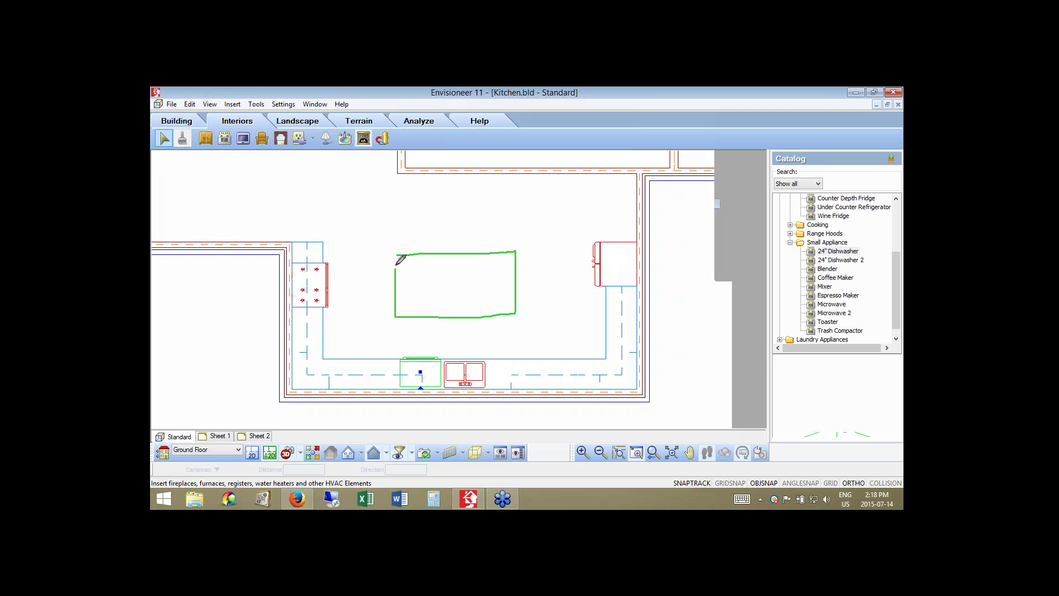
mouse_move(316, 314)
mouse_down()
mouse_move(407, 313)
mouse_move(323, 318)
mouse_up()
drag(446, 311, 445, 370)
drag(451, 357, 441, 364)
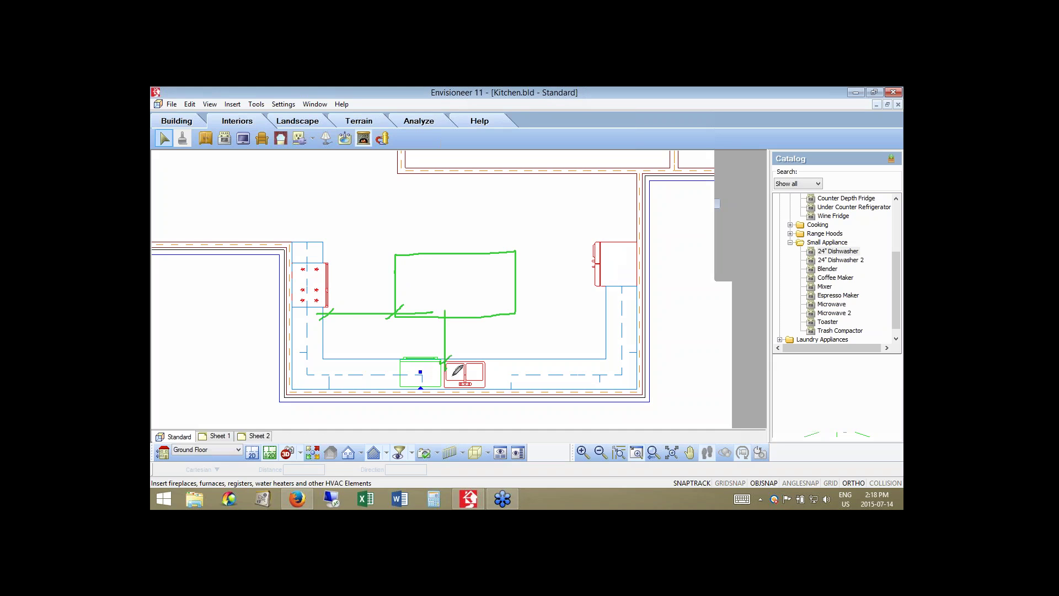
drag(452, 313, 439, 326)
click(395, 318)
mouse_move(356, 284)
mouse_down()
mouse_move(356, 297)
mouse_move(366, 288)
mouse_up()
mouse_move(417, 326)
mouse_down()
mouse_move(418, 339)
mouse_move(425, 331)
mouse_up()
right_click(210, 161)
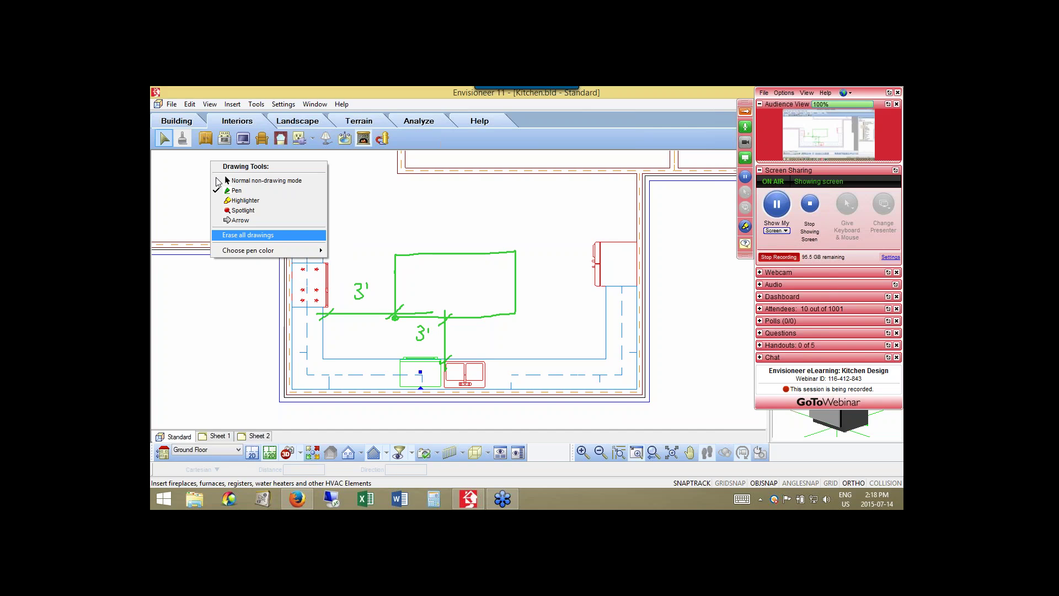
click(243, 235)
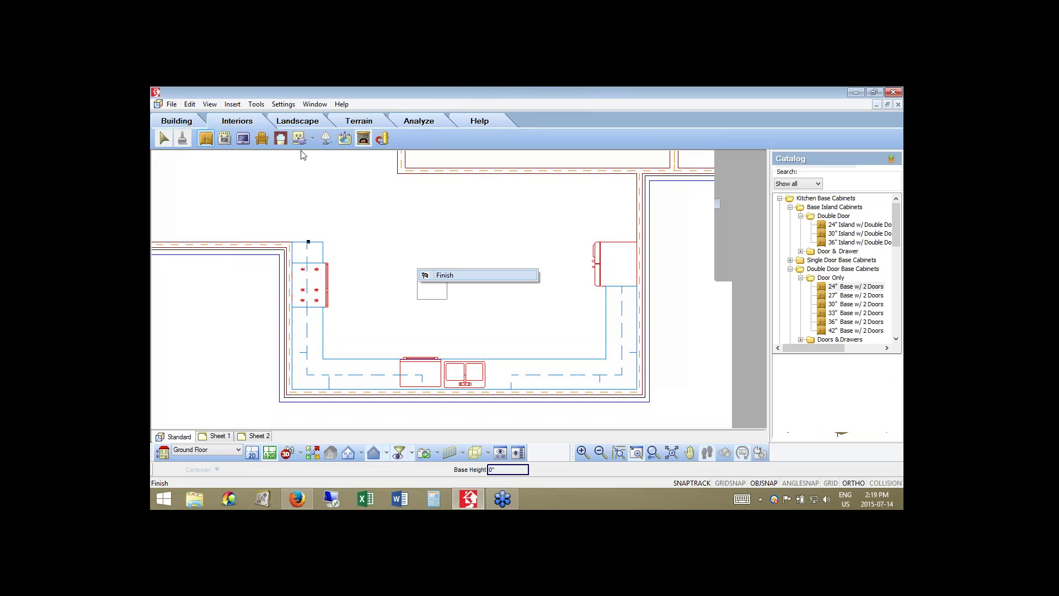
- Leave cabinet insertion and try to draw a 3' layout line from the inner counter corner along the range-side counter
key(Escape)
click(256, 104)
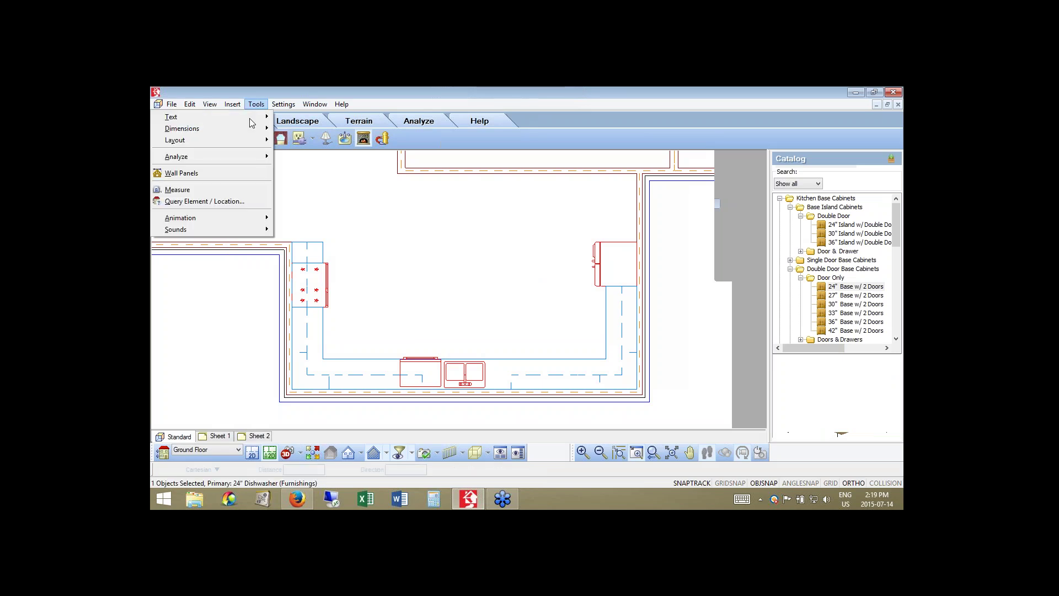
mouse_move(247, 145)
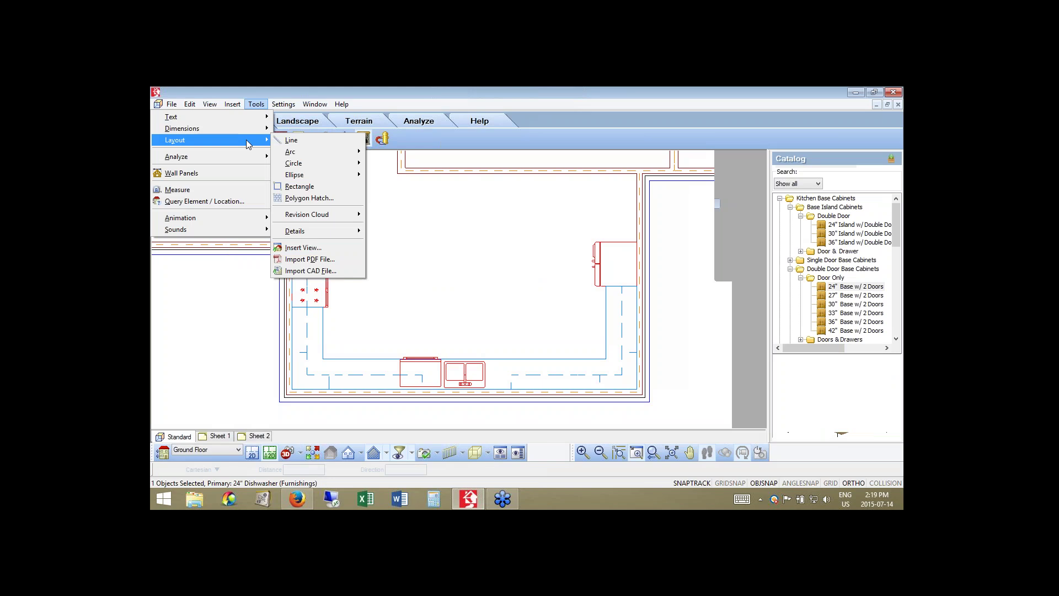
click(289, 140)
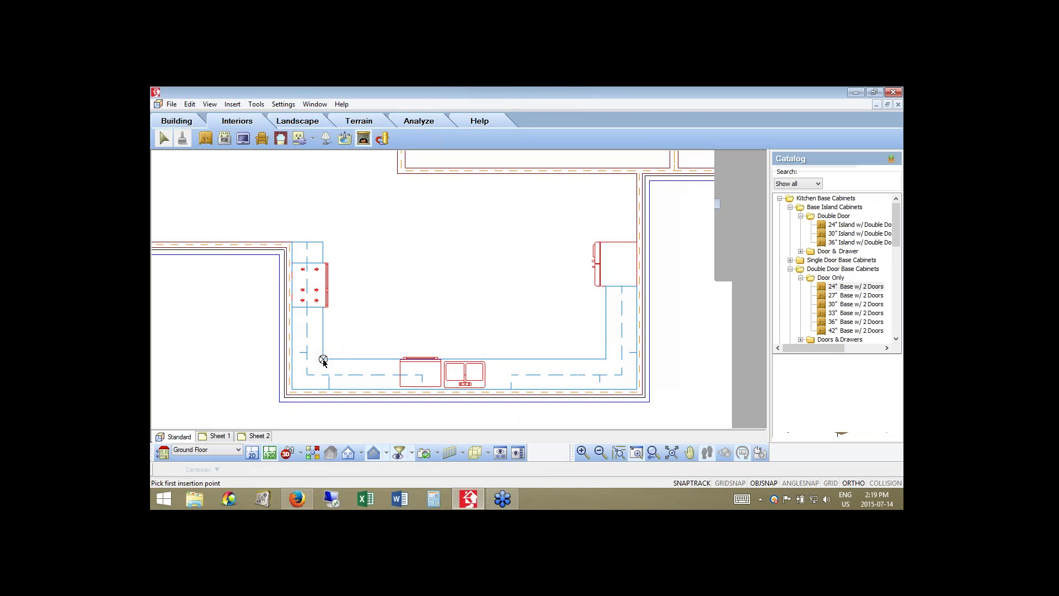
click(324, 359)
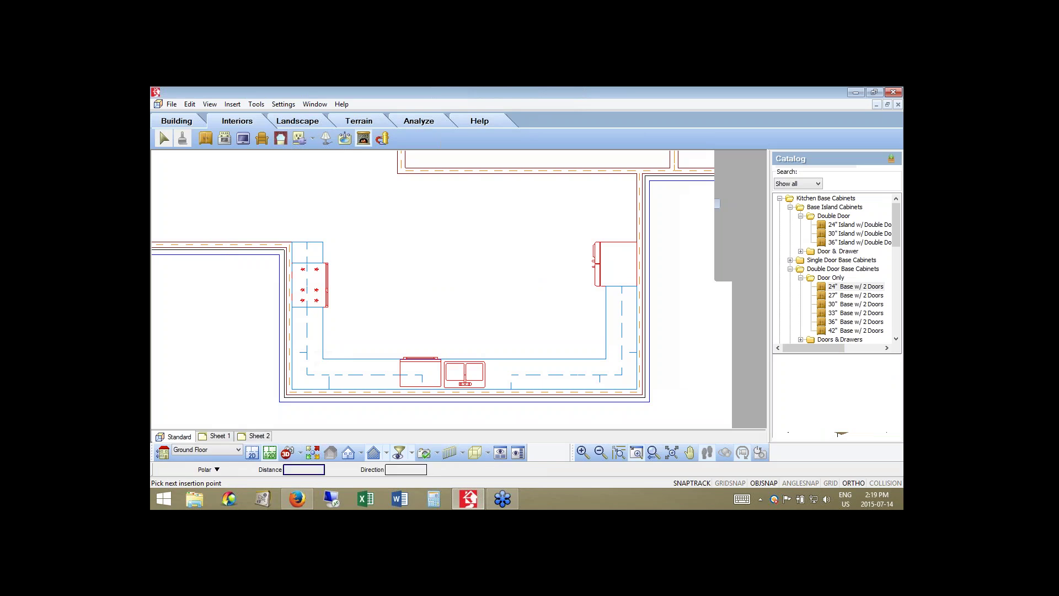
text(3)
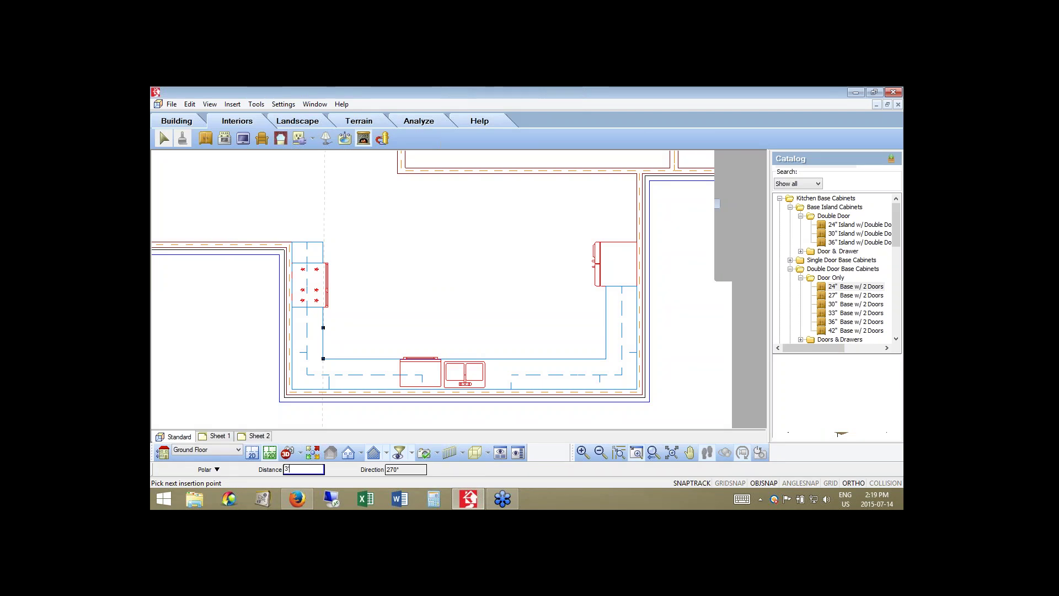
key(Return)
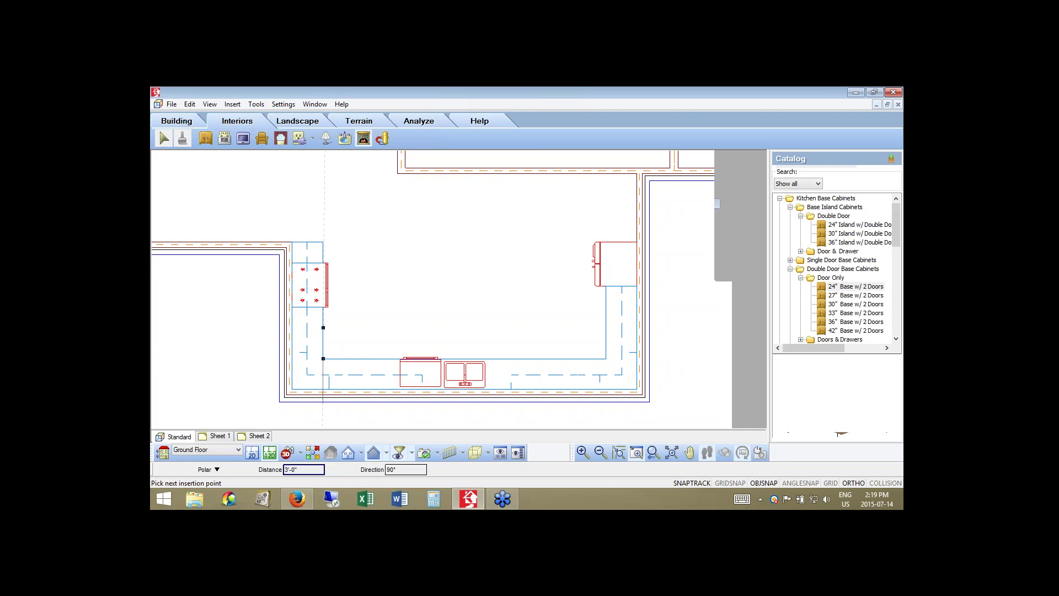
click(418, 331)
click(190, 105)
key(Escape)
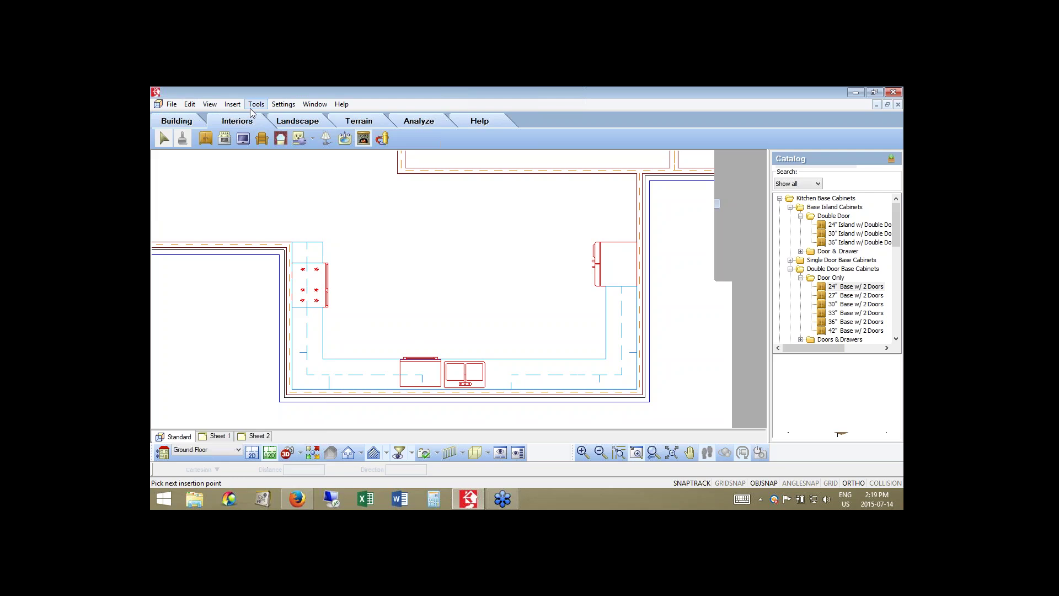
- Draw layout lines from the inner counter corner, 3' along the range-side counter and 3' across into the room
click(256, 105)
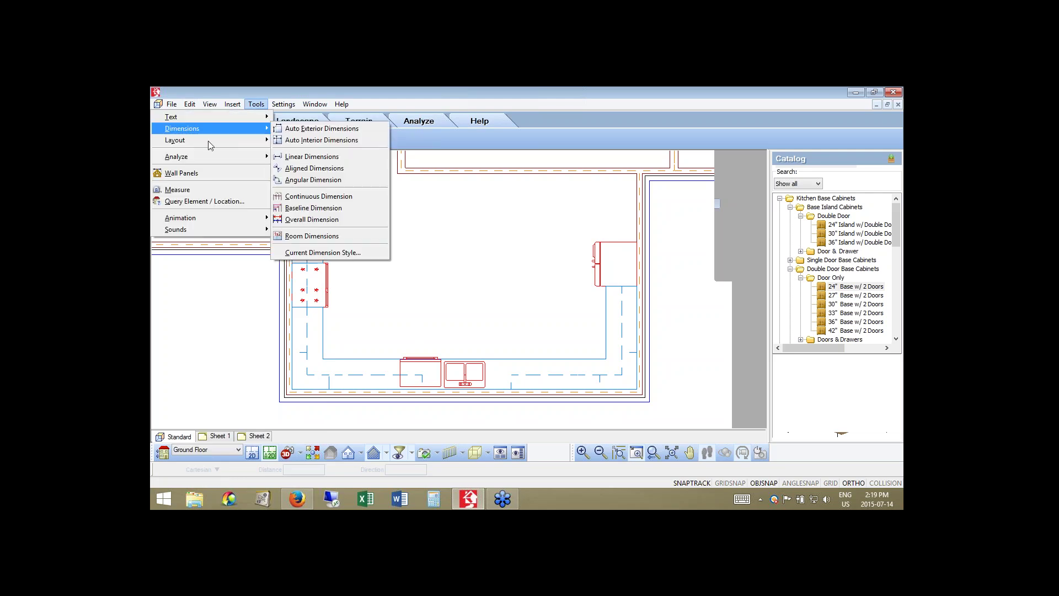
mouse_move(208, 141)
click(293, 140)
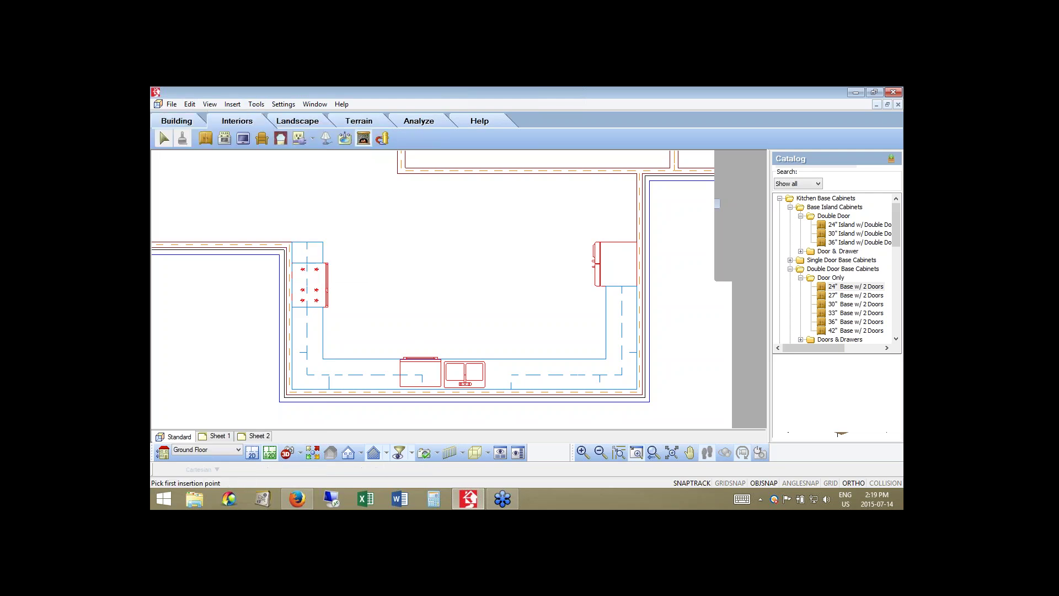
click(324, 360)
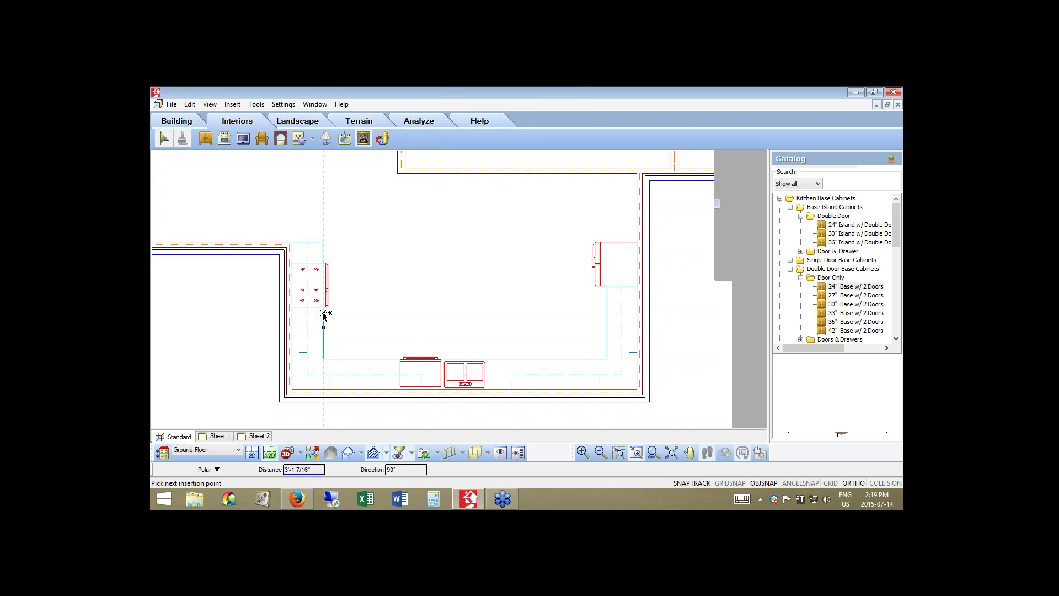
click(324, 314)
text(3/4)
right_click(372, 308)
key(Return)
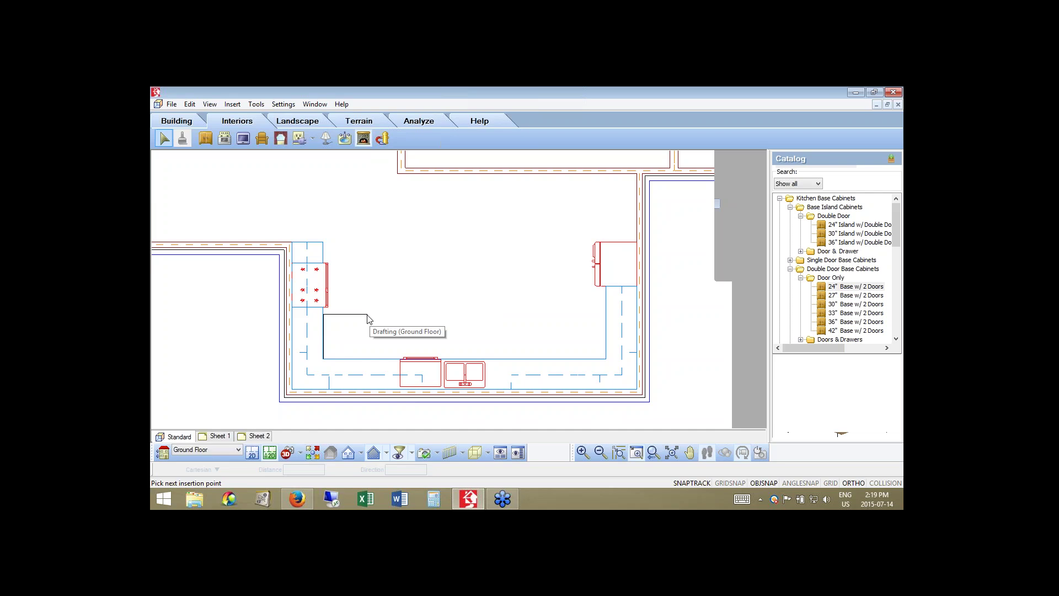
- Insert three 36" Island w/ Double Doors cabinets side by side from the end of the layout line, with collision turned on
click(209, 140)
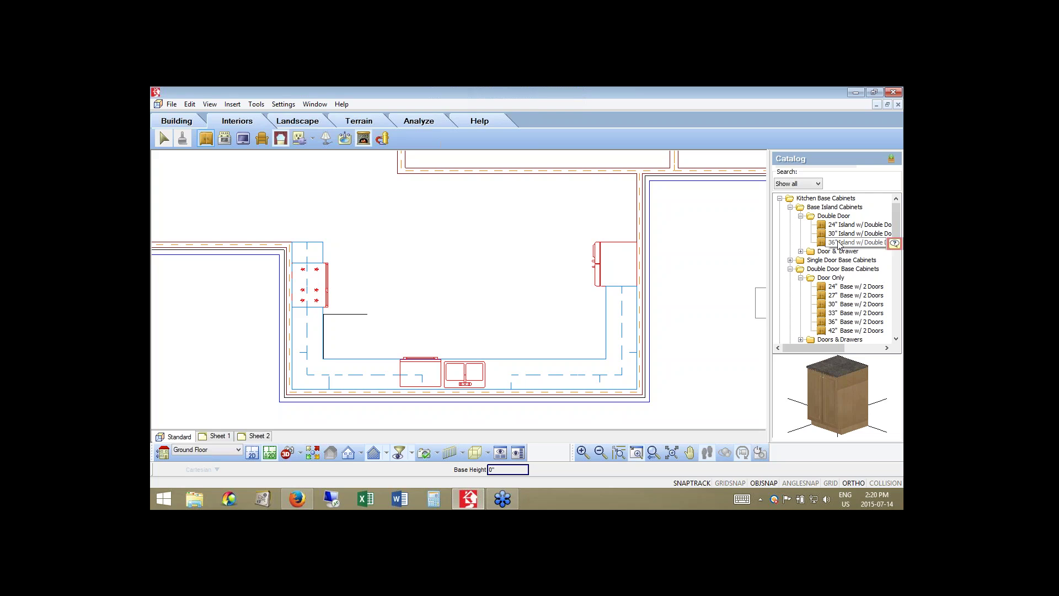
click(838, 244)
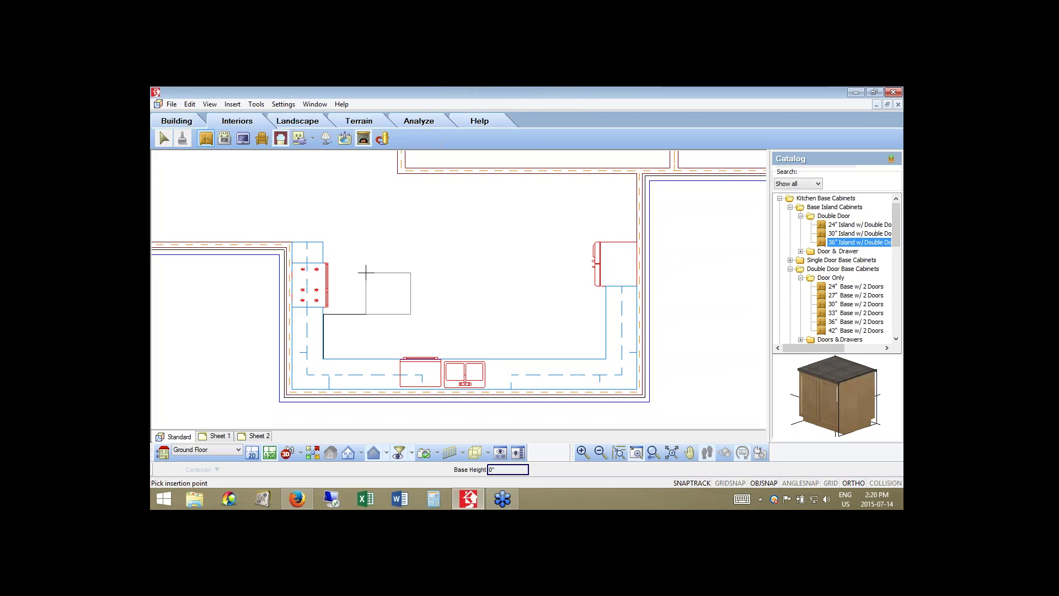
click(365, 273)
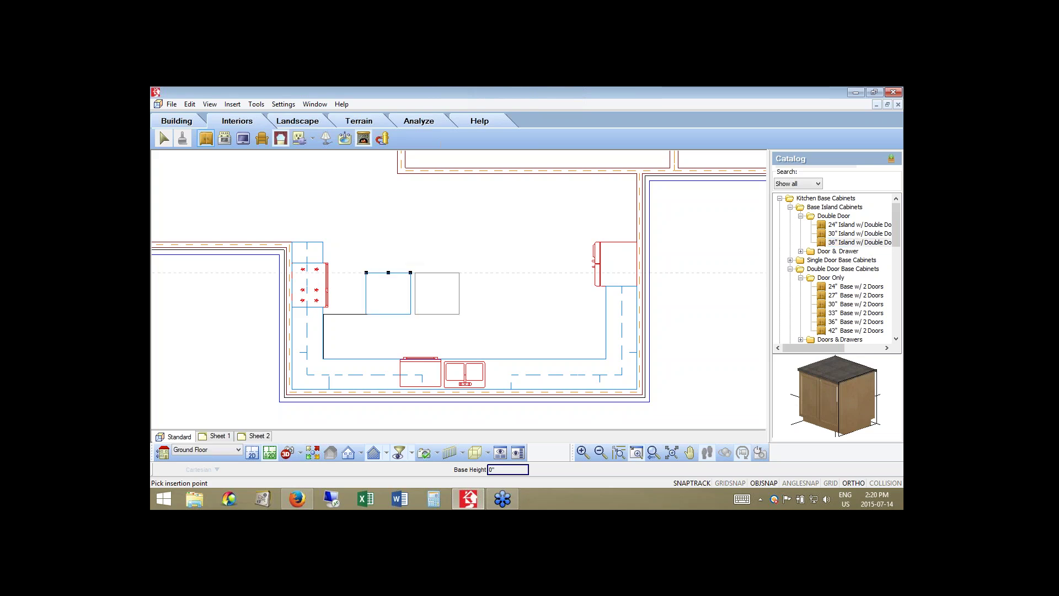
click(886, 483)
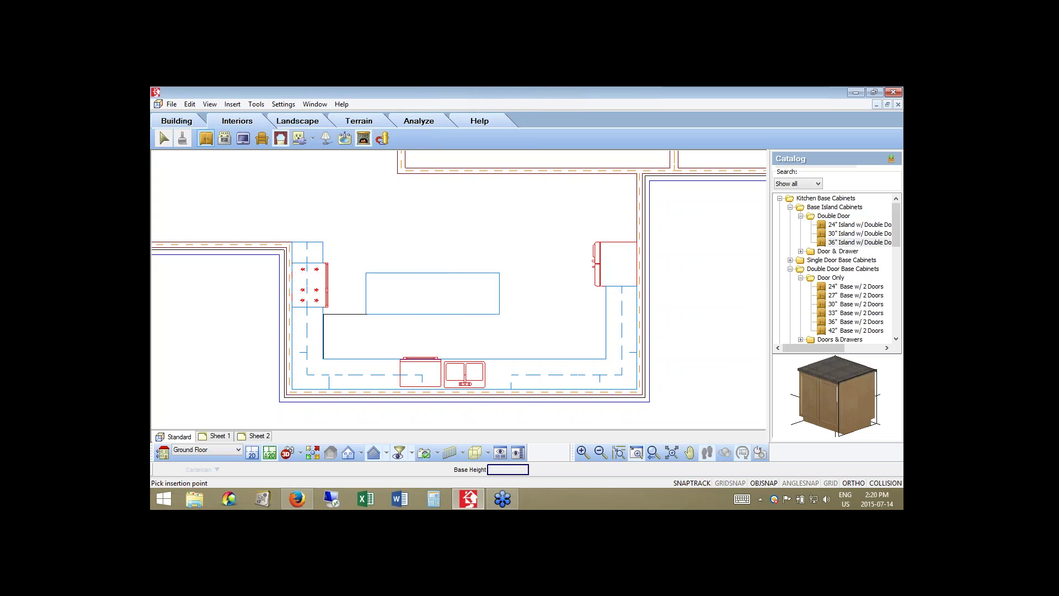
click(498, 316)
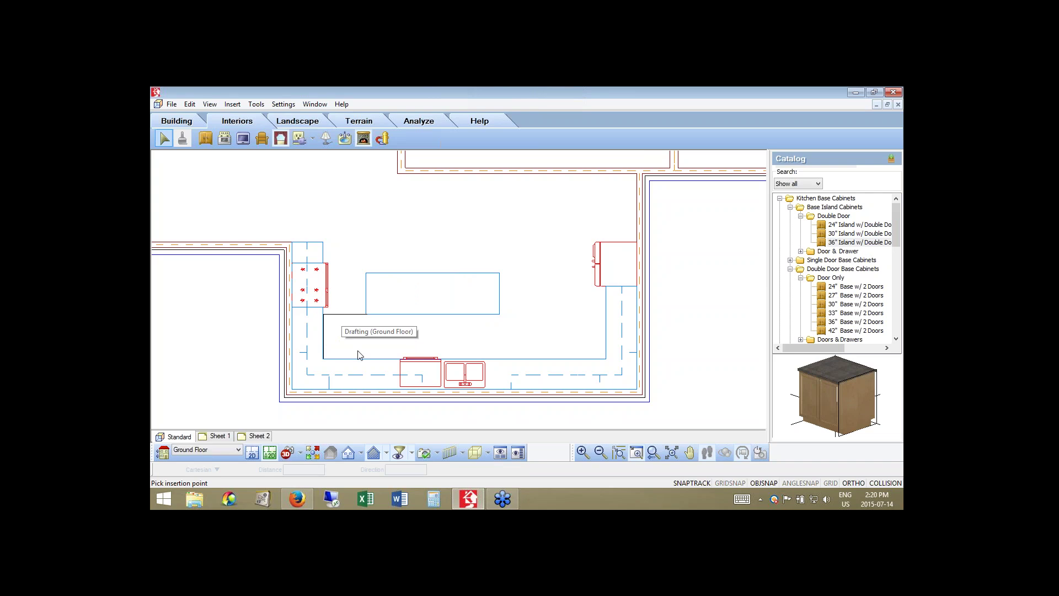
- Delete the layout line running from the range-side counter to the island corner
click(349, 319)
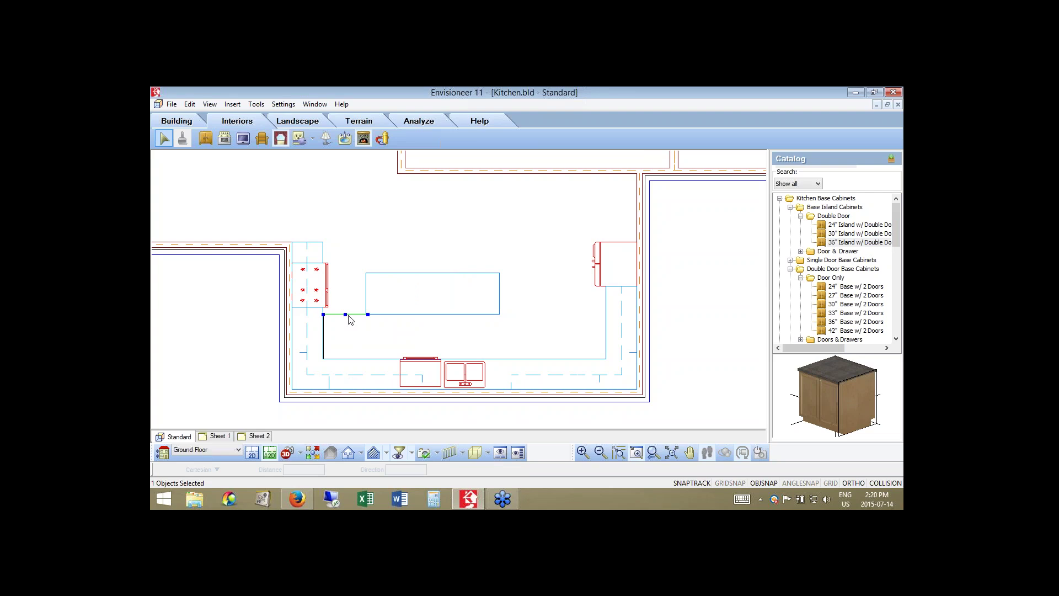
right_click(349, 319)
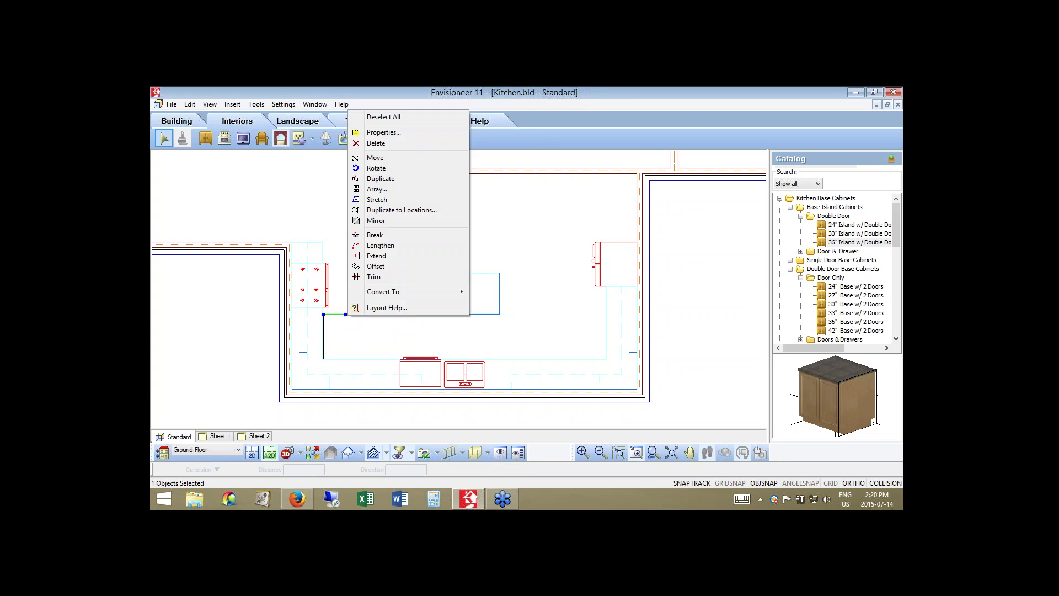
click(408, 144)
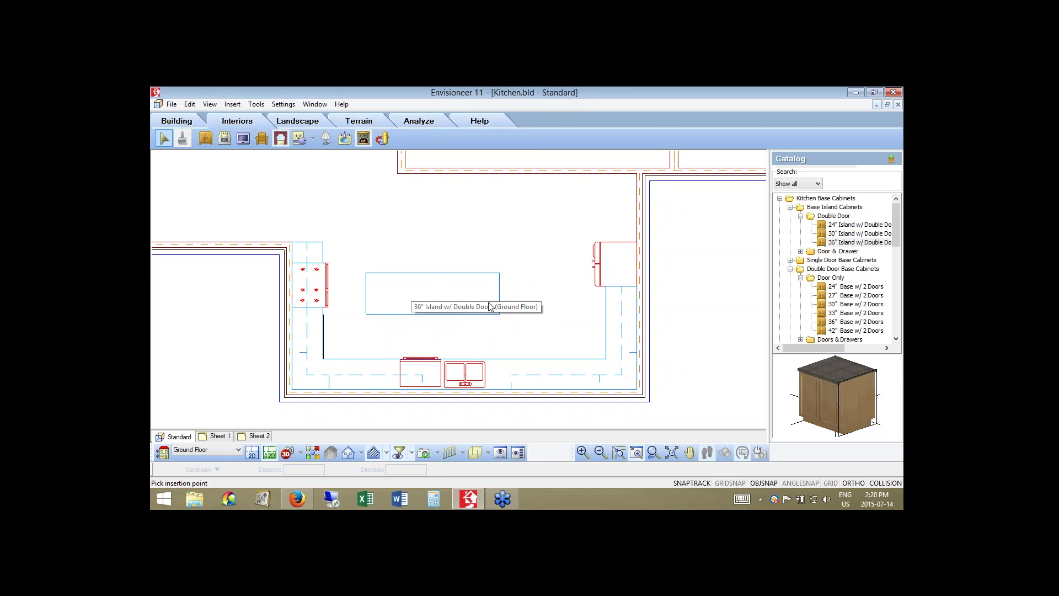
- Switch to the Camera2 3D view and walk back to see the whole island
click(299, 457)
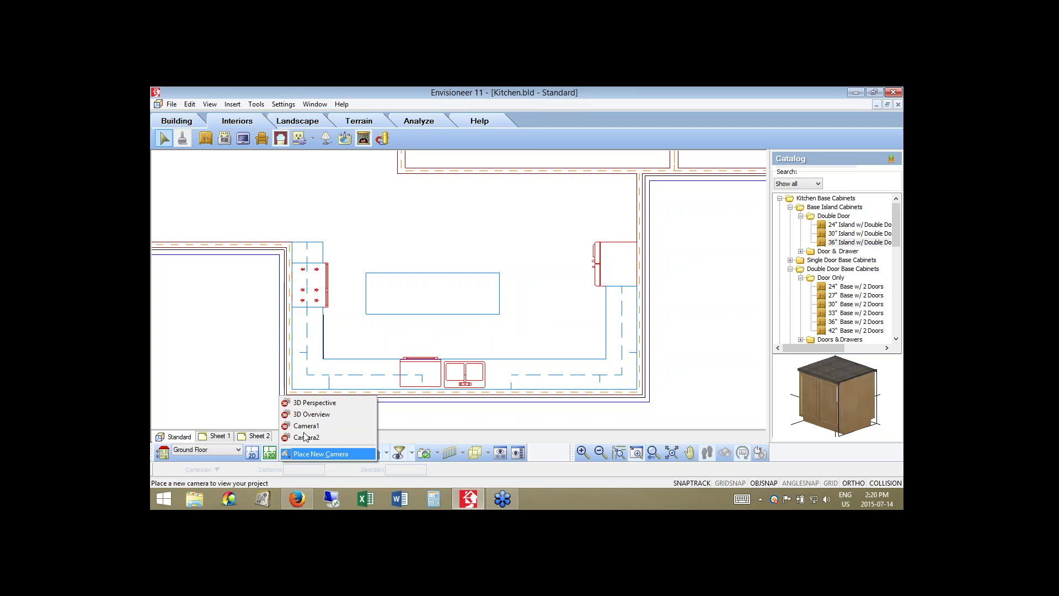
click(309, 437)
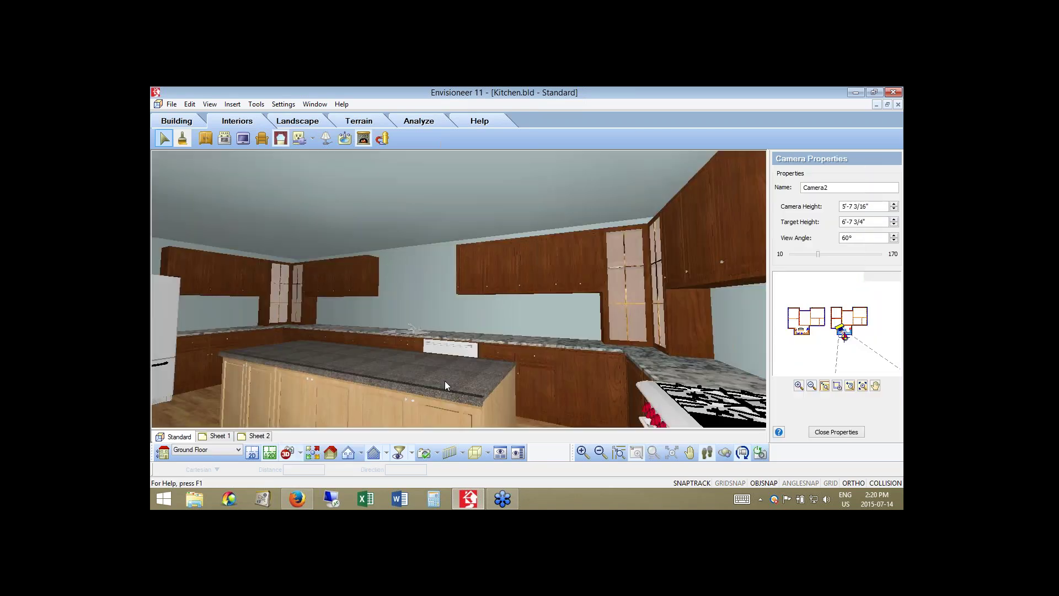
click(707, 452)
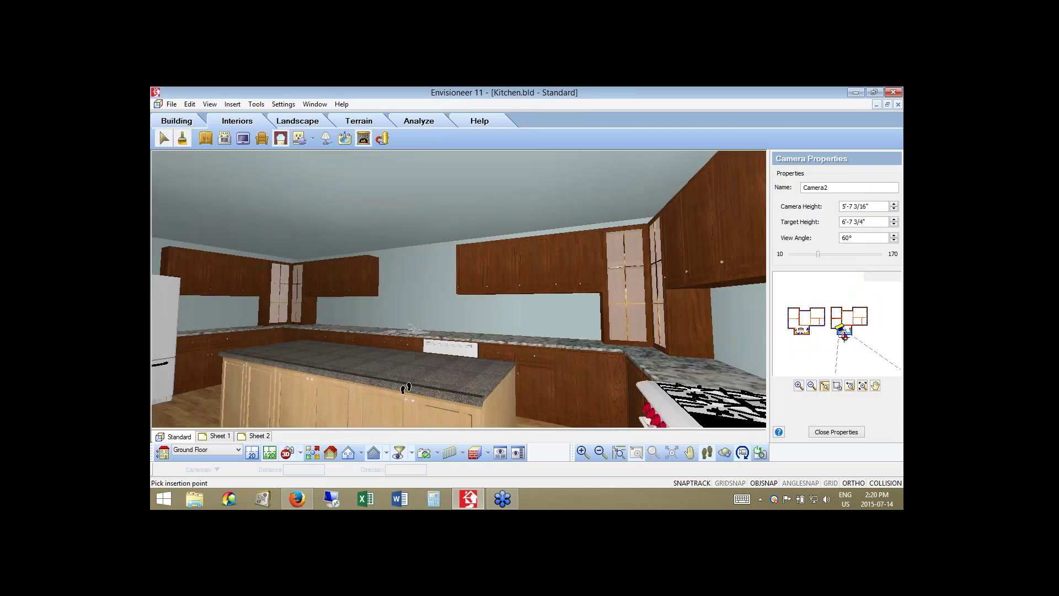
drag(406, 388, 407, 390)
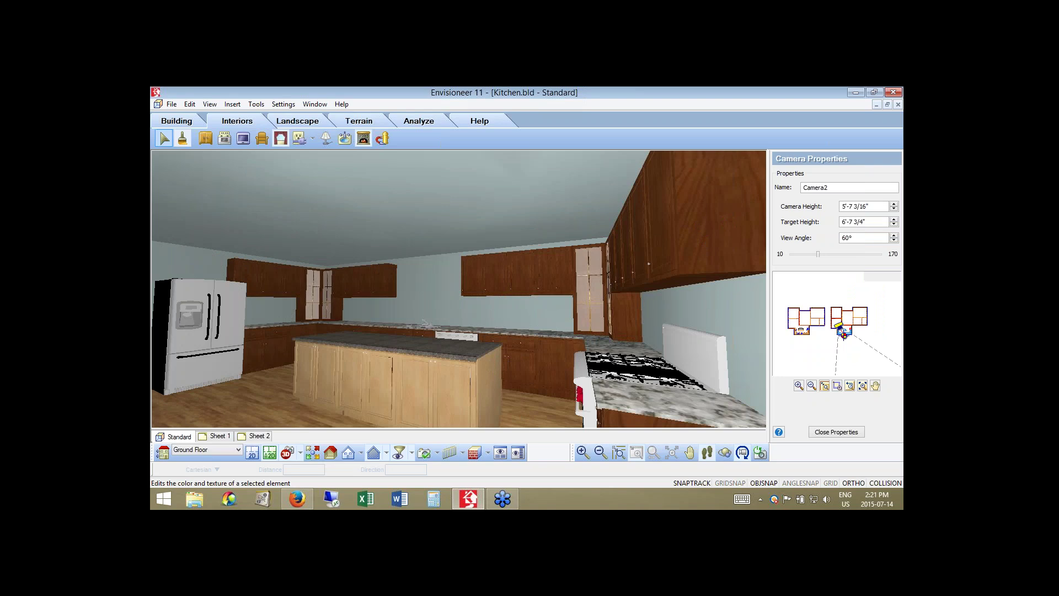
- Sample Marble 17 from the counter beside the range and apply it to all similar island countertops
click(182, 138)
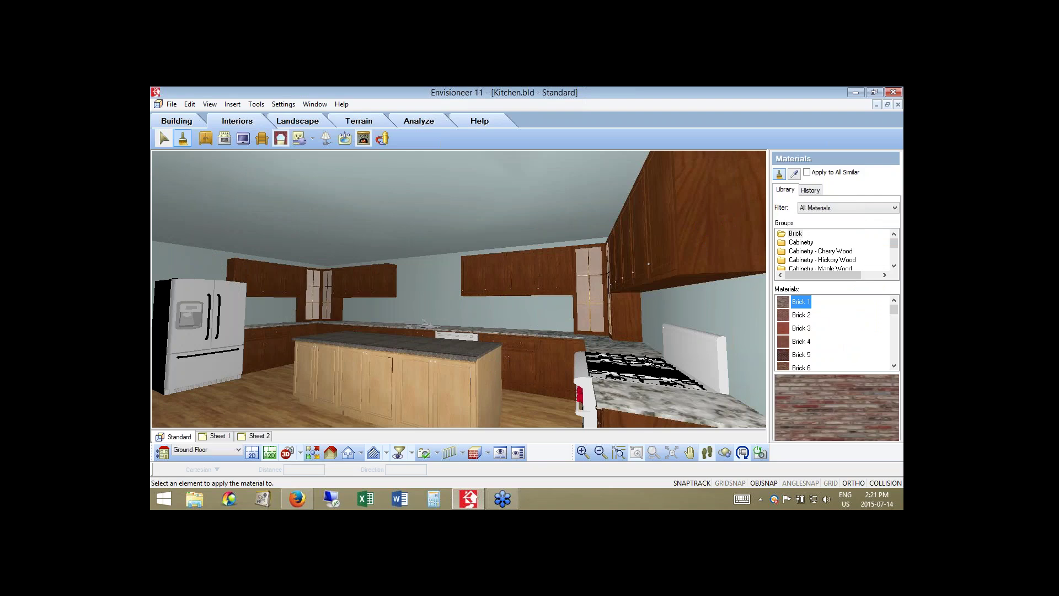
click(892, 110)
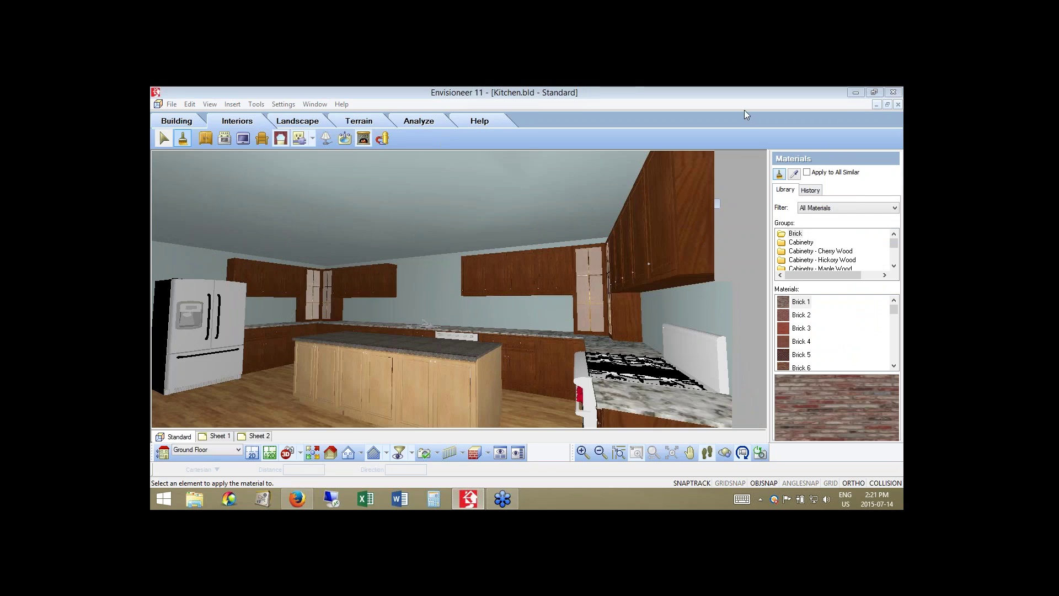
click(801, 219)
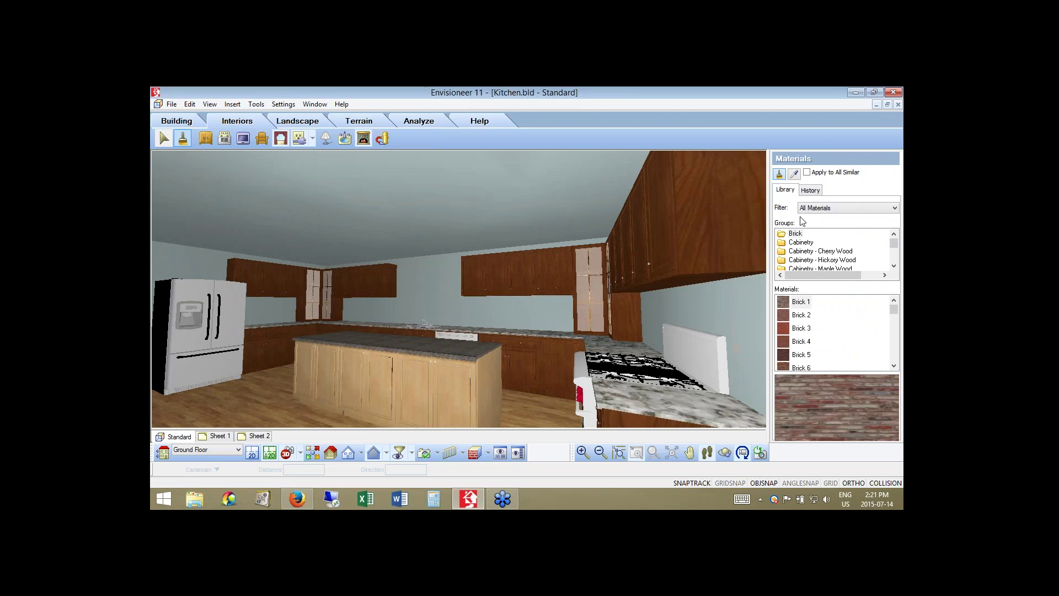
click(795, 175)
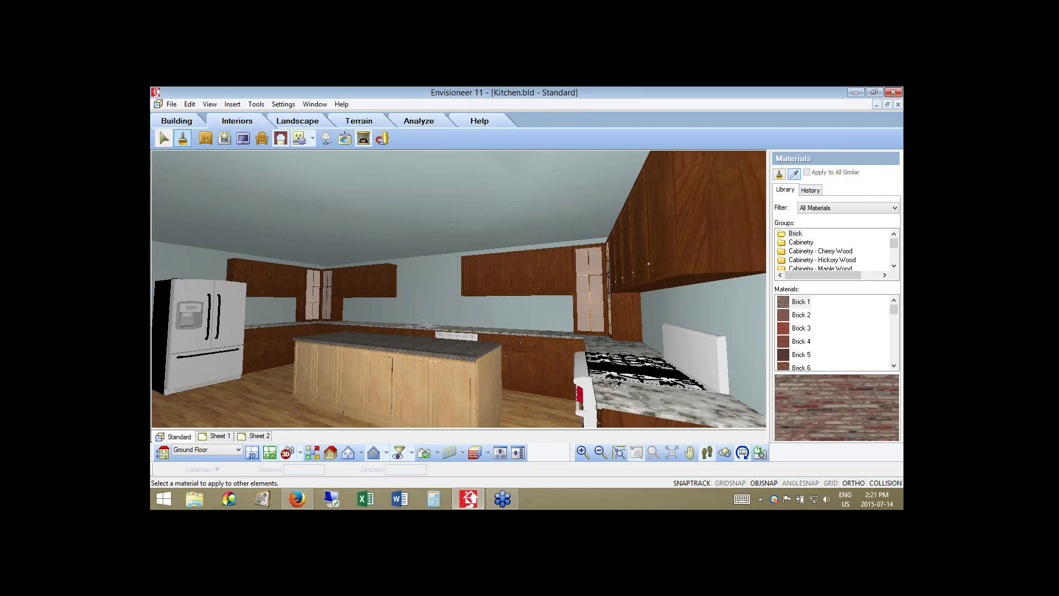
click(617, 388)
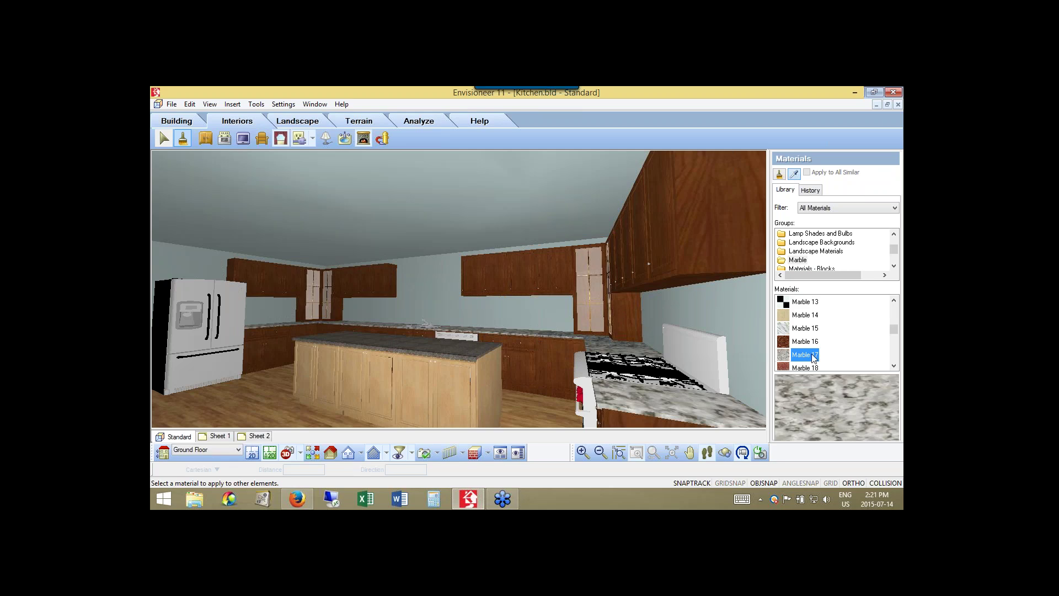
click(780, 174)
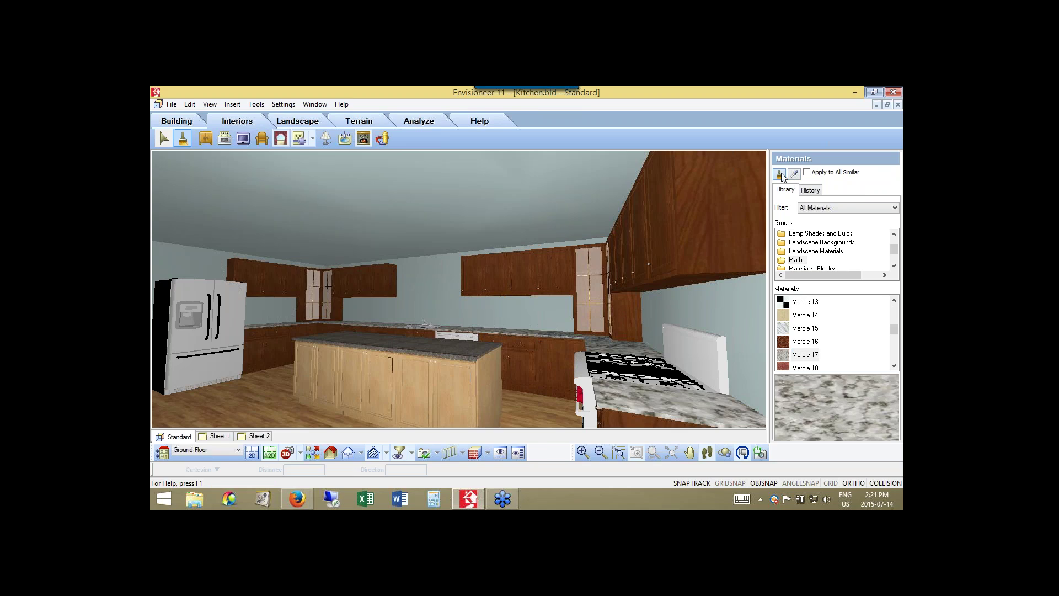
click(807, 172)
click(473, 353)
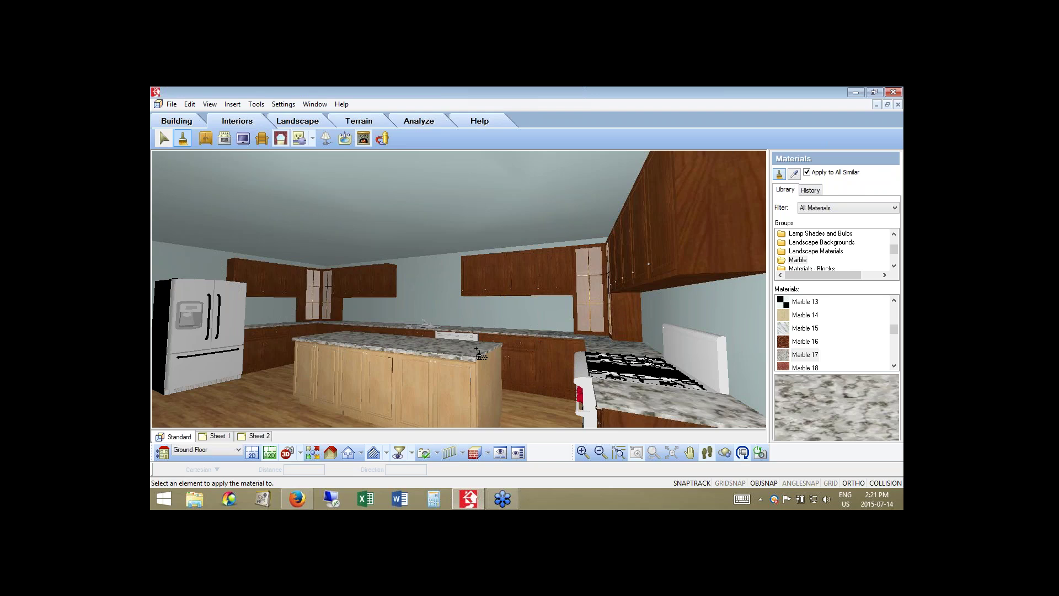
- Sample Dark Cherry Cabinet from the wall cabinet and apply it to all the island cabinet bodies and doors
click(795, 175)
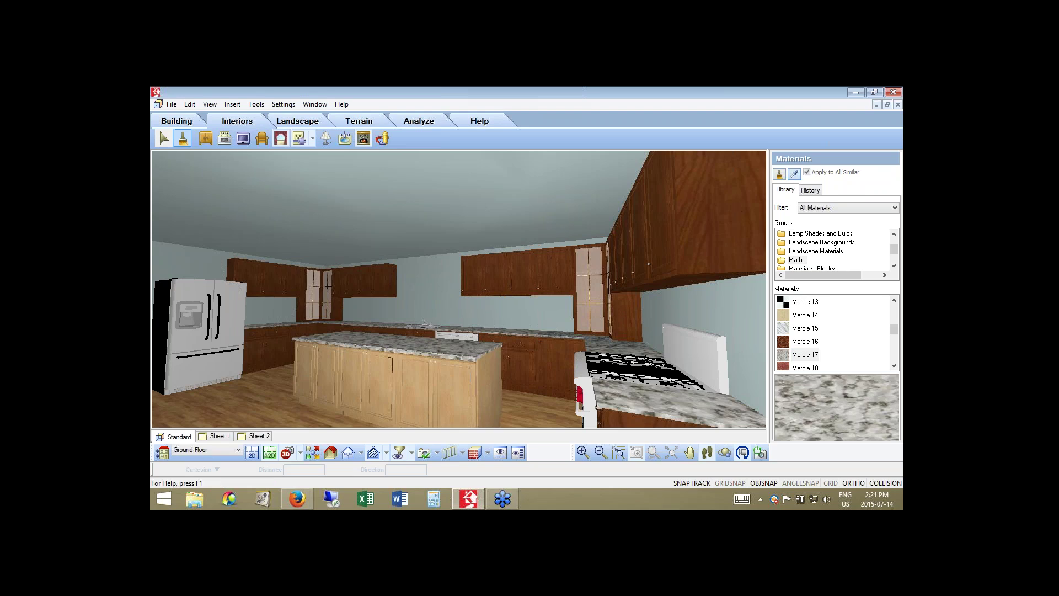
click(722, 208)
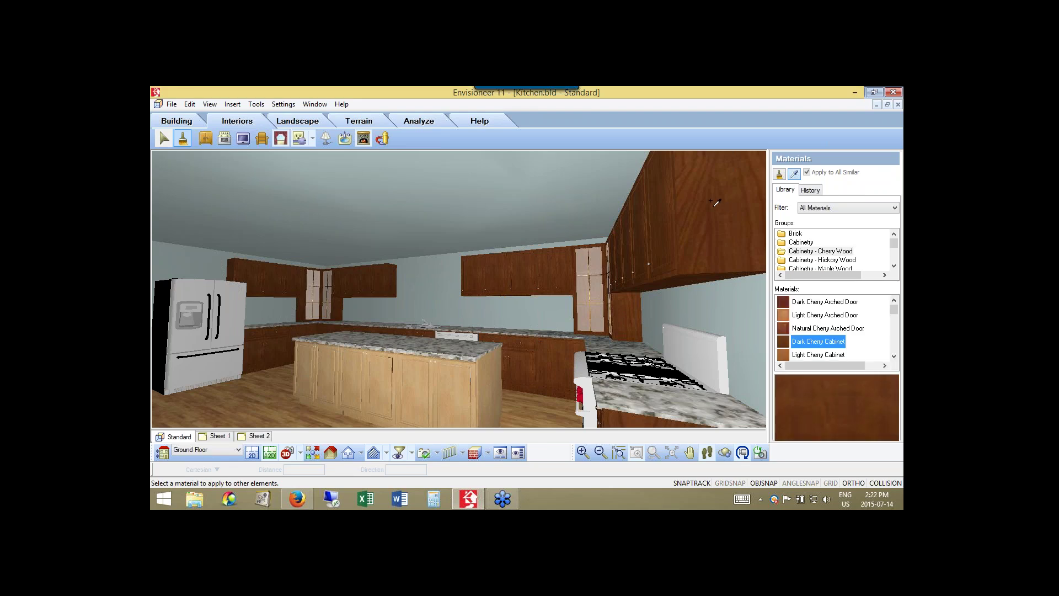
click(779, 174)
click(474, 394)
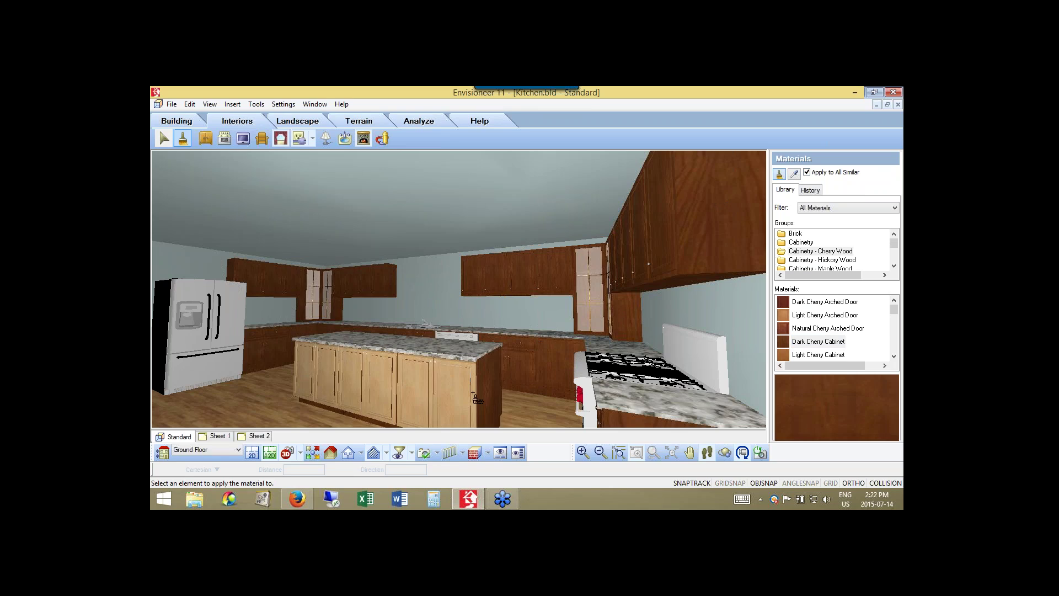
click(472, 393)
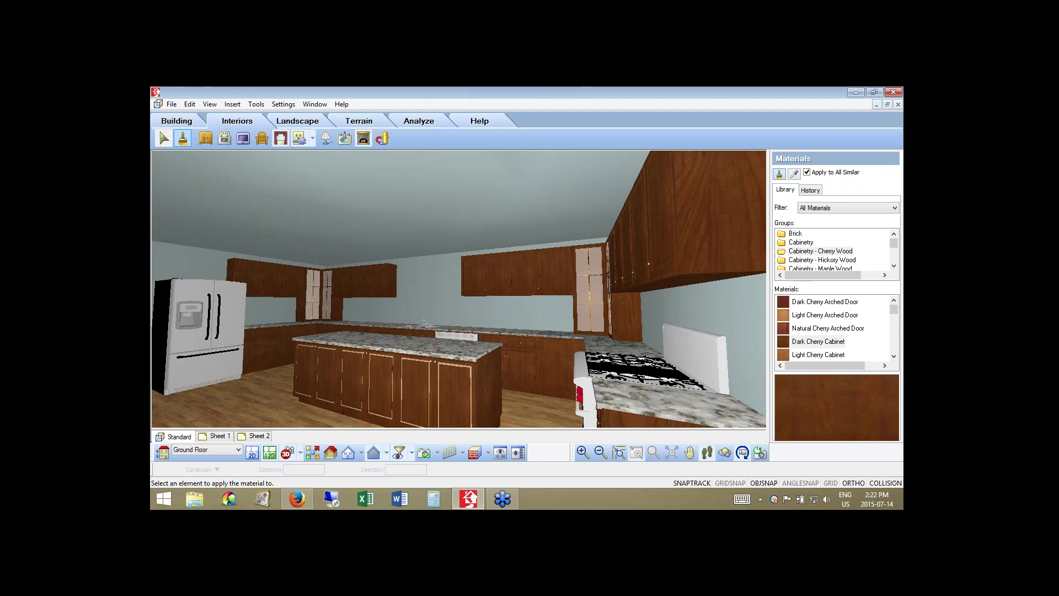
right_click(451, 390)
key(Escape)
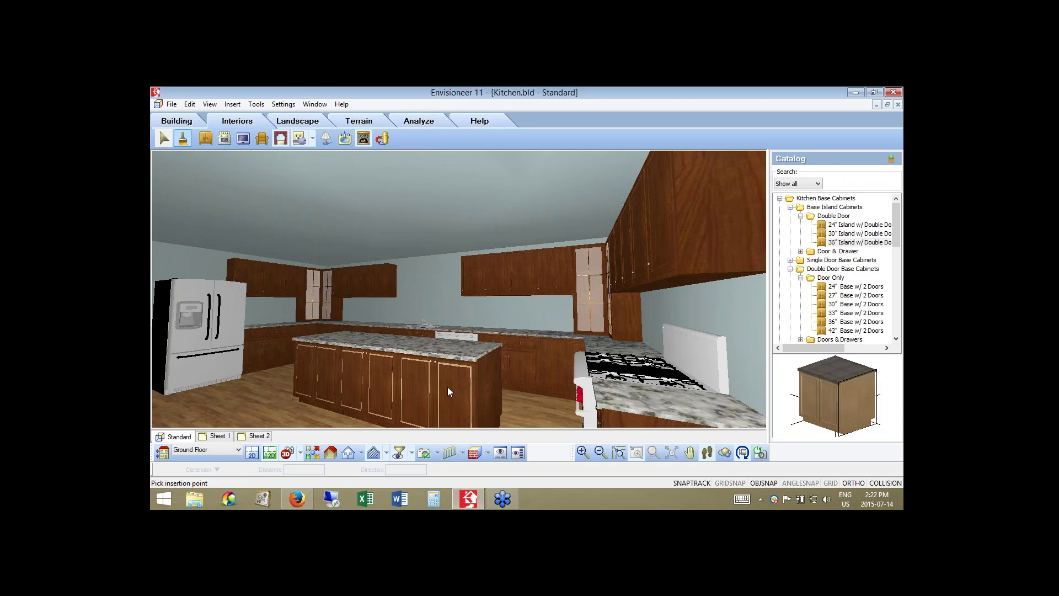
- Select all the similar 36" double-door island cabinets and open their shared properties
click(448, 386)
right_click(448, 386)
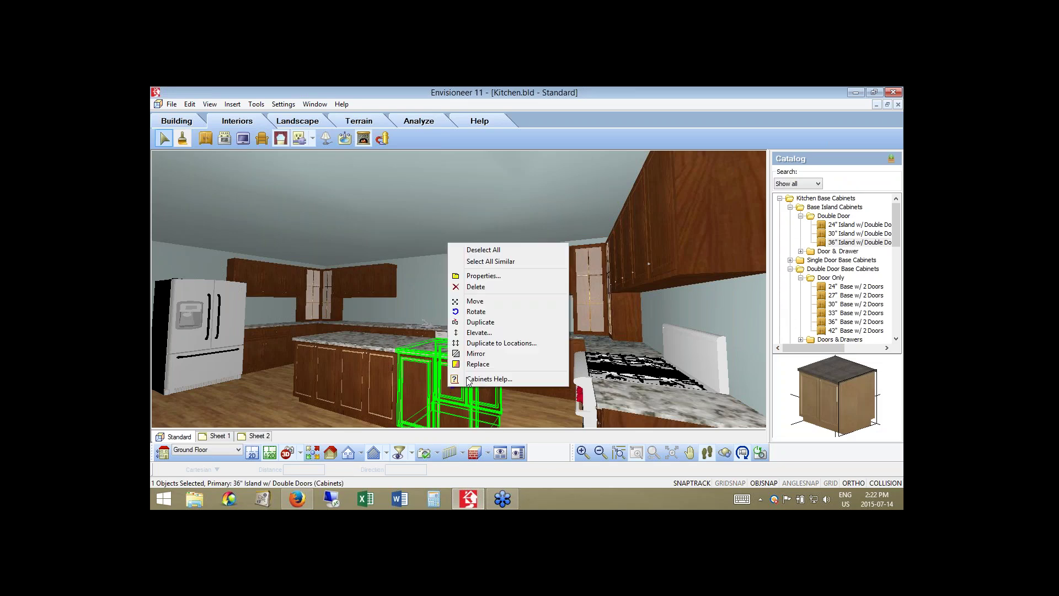
click(479, 262)
right_click(418, 387)
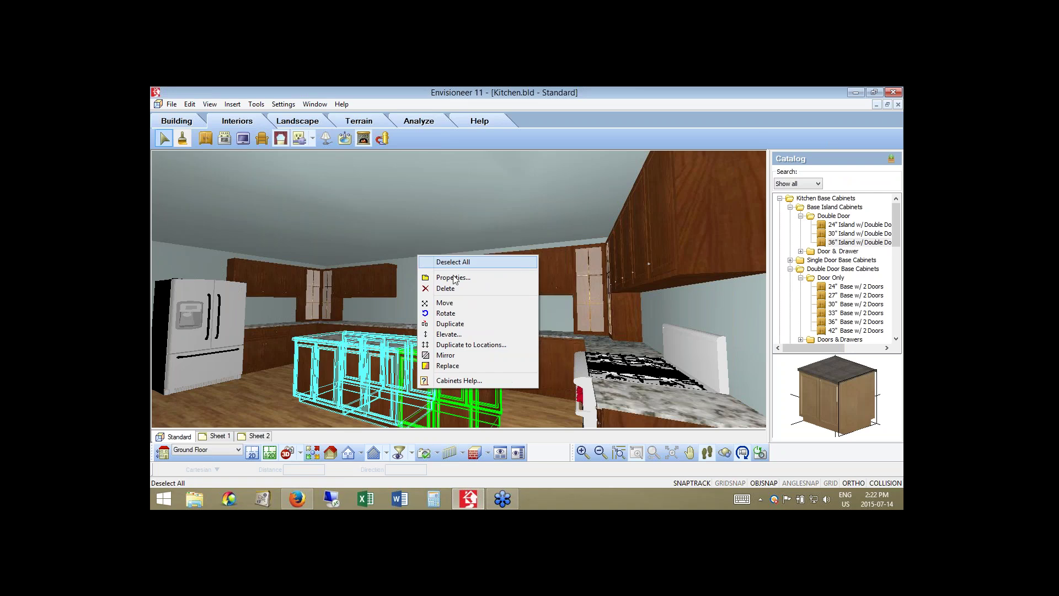
click(453, 278)
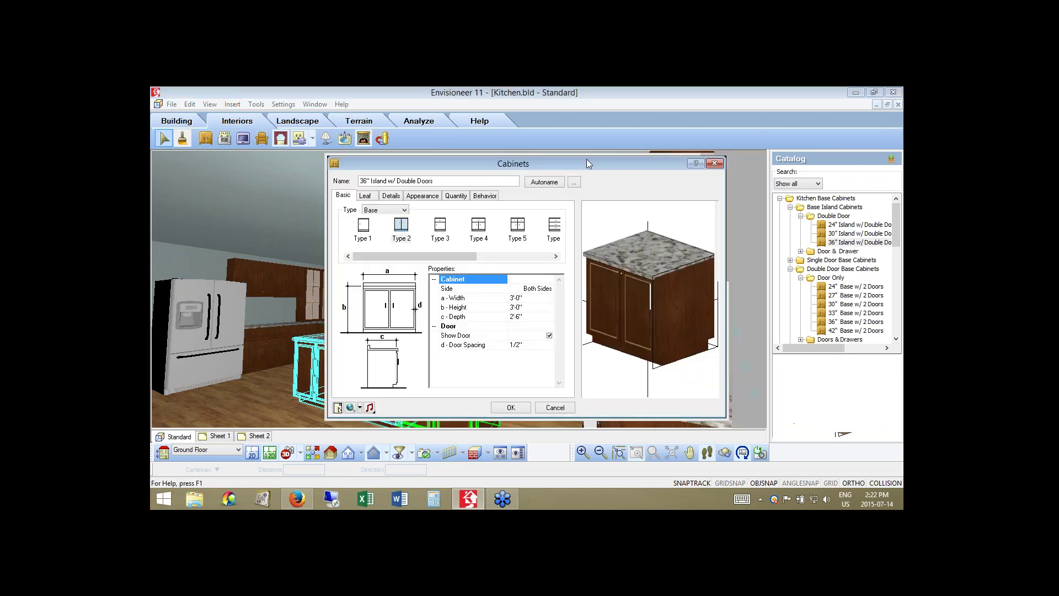
drag(587, 159, 481, 152)
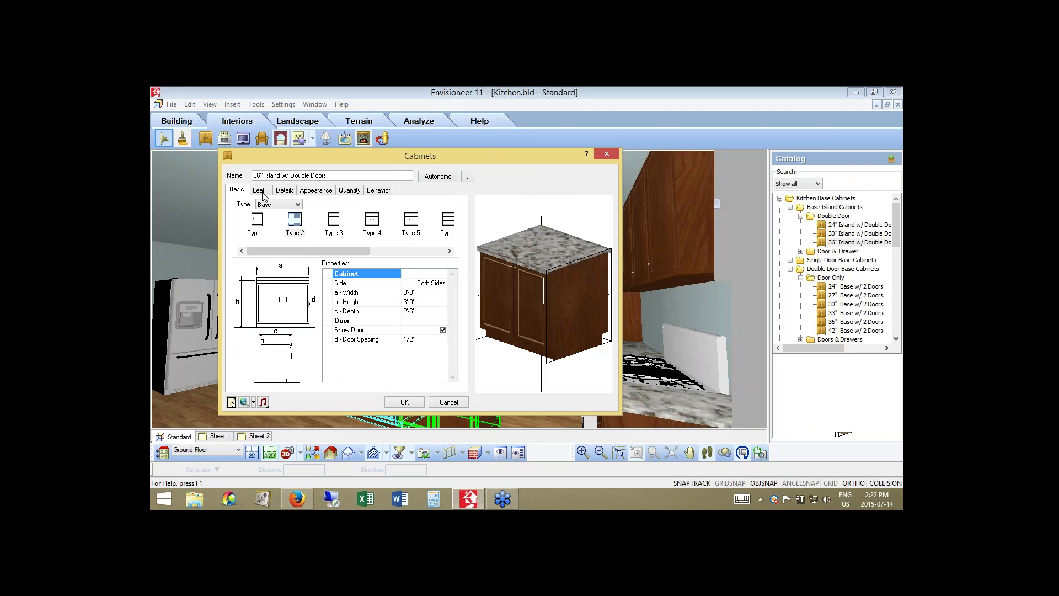
- Set the island cabinets' Recess material to Dark Cherry Cabinet from the Cabinetry - Cherry Wood group
click(316, 192)
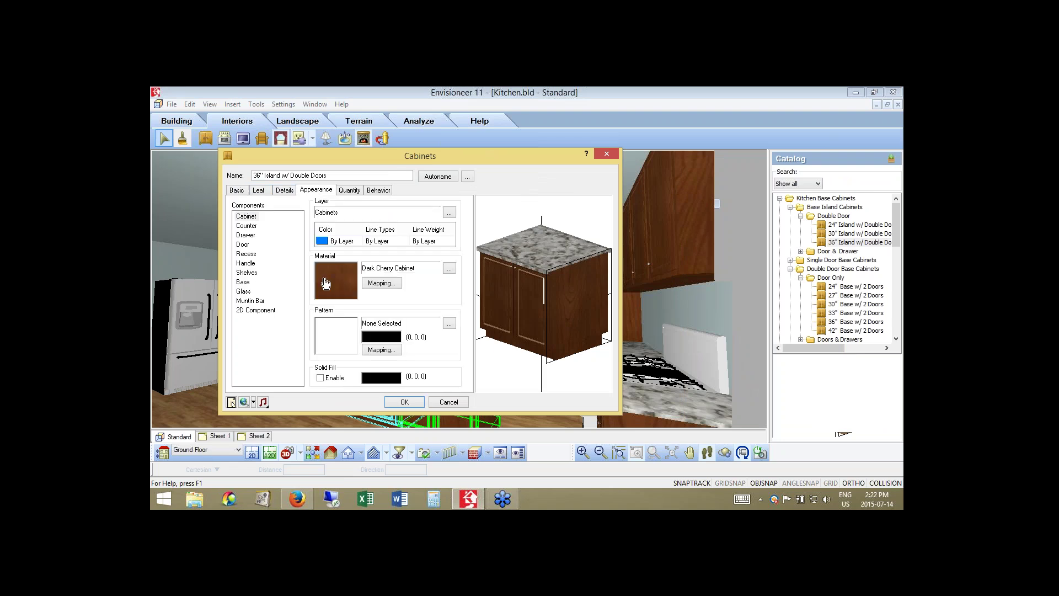
click(249, 218)
click(245, 255)
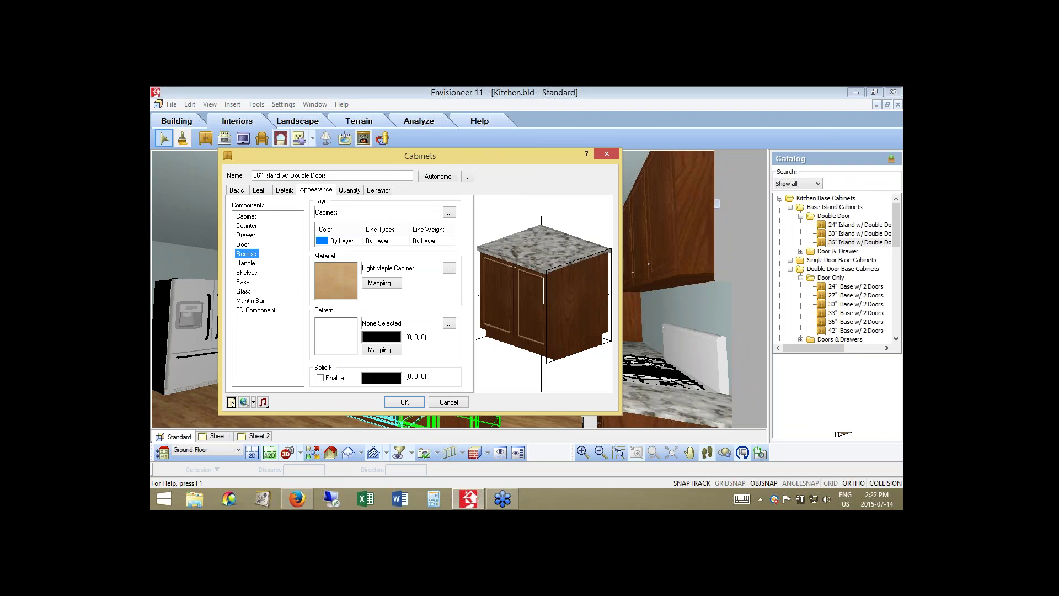
click(449, 269)
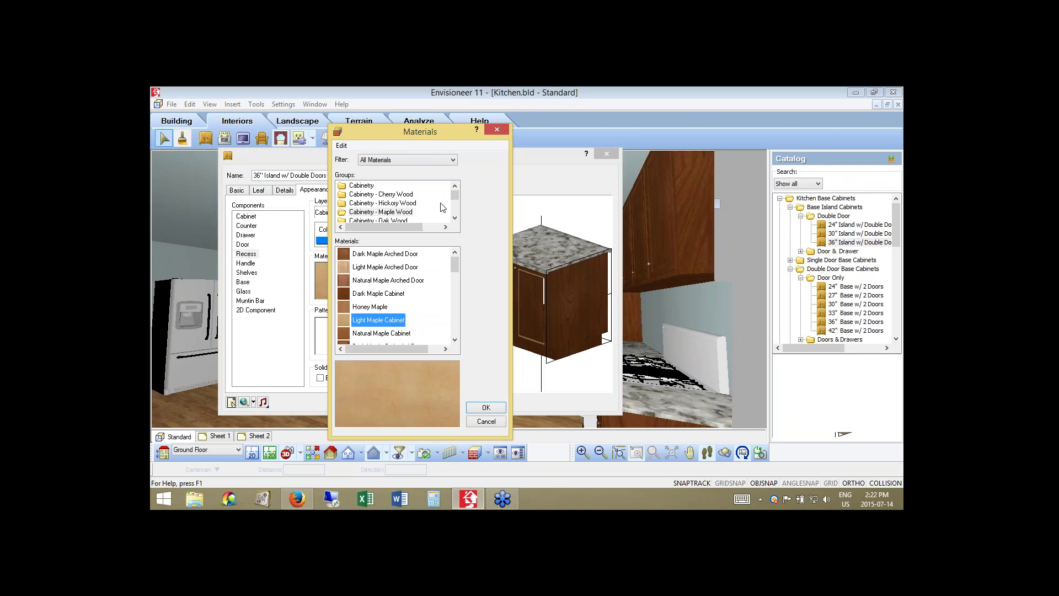
click(406, 195)
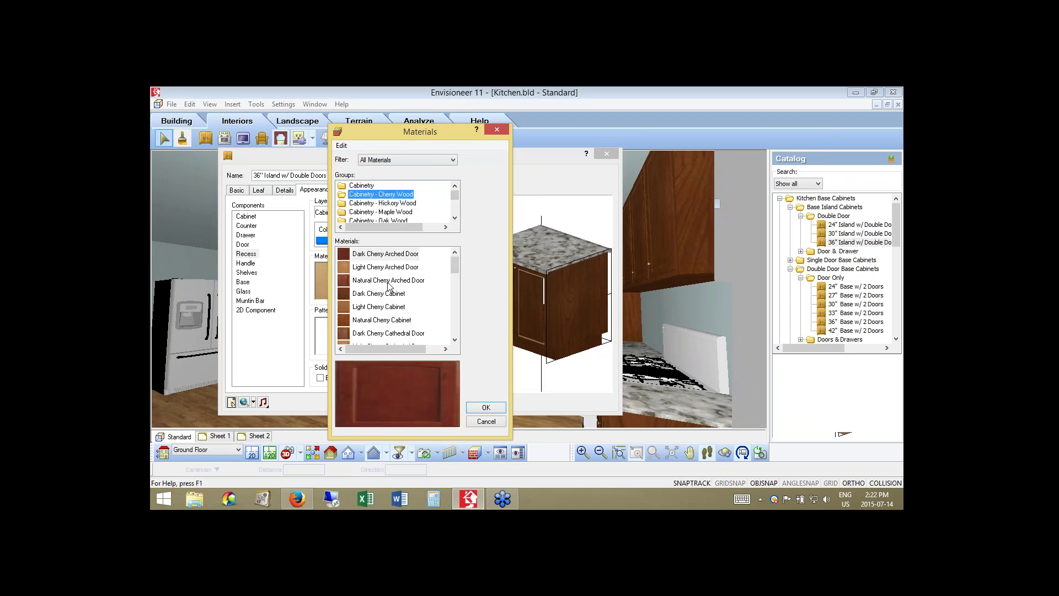
click(394, 295)
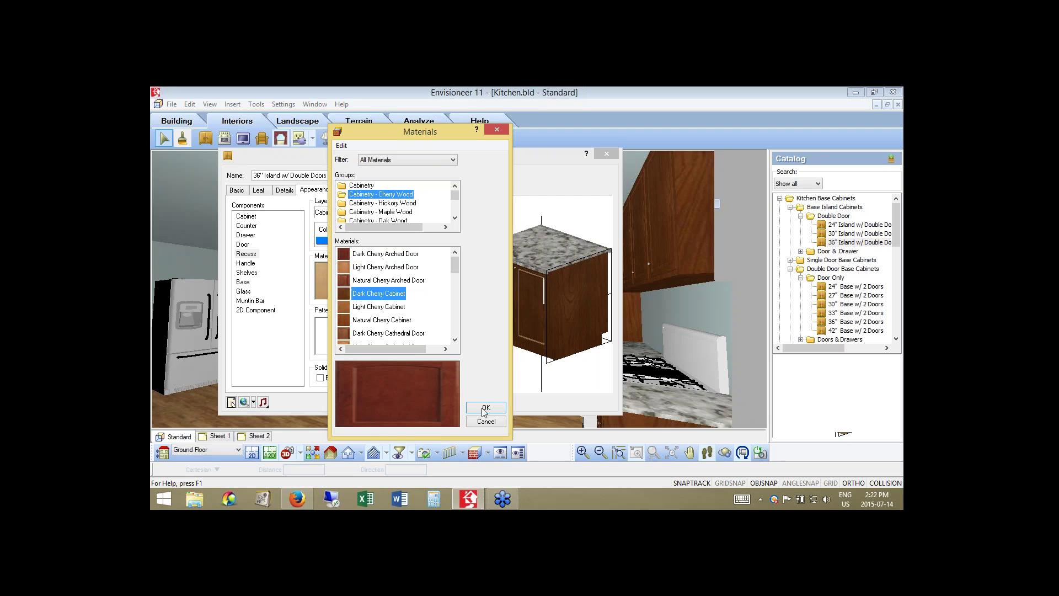
click(485, 408)
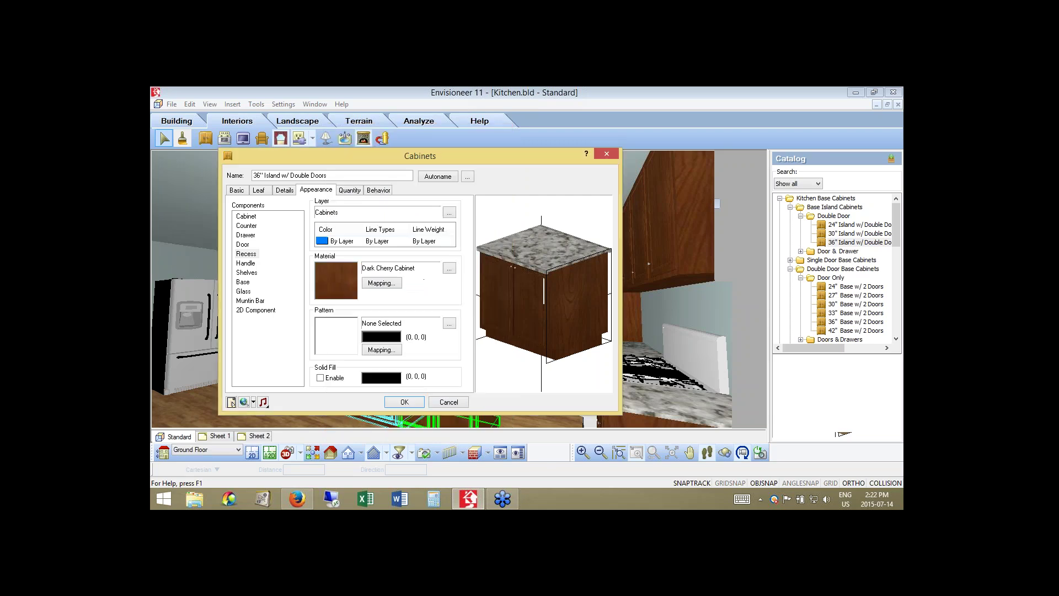
click(405, 402)
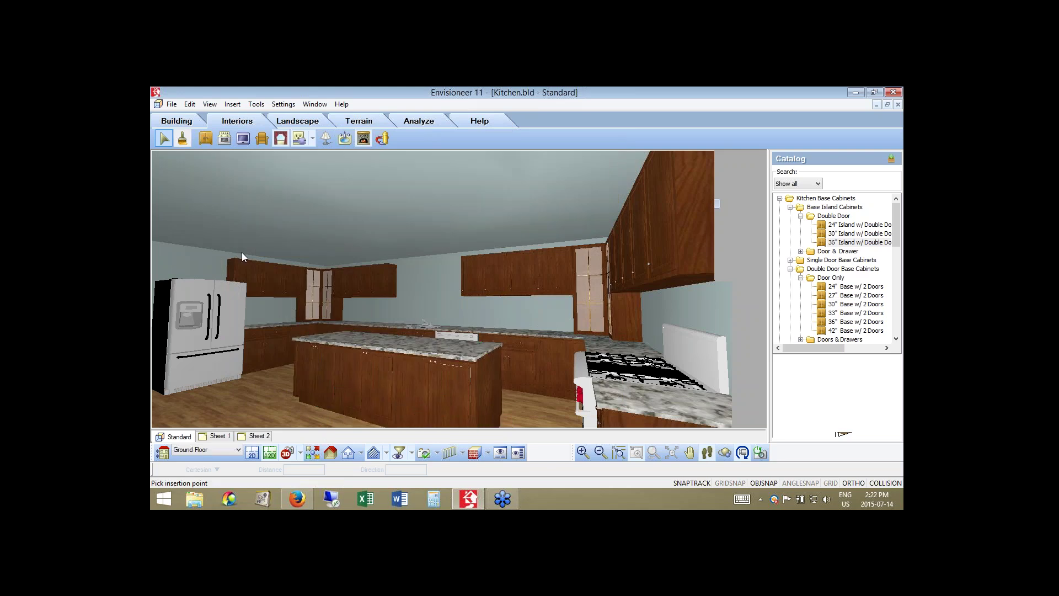
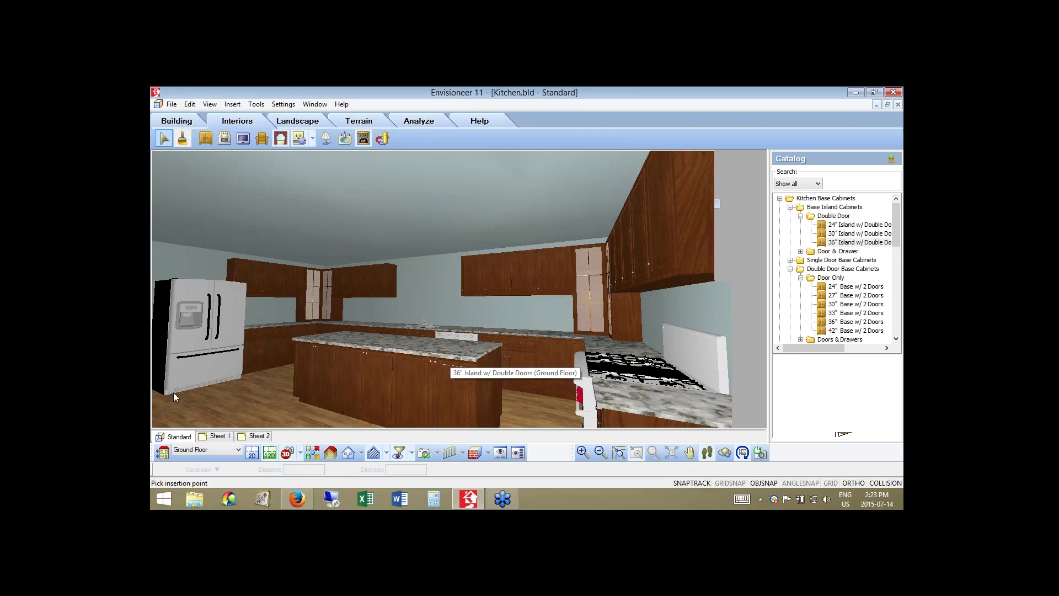
- Return to the 2D plan view and start a surface using the custom Countertop type
click(251, 452)
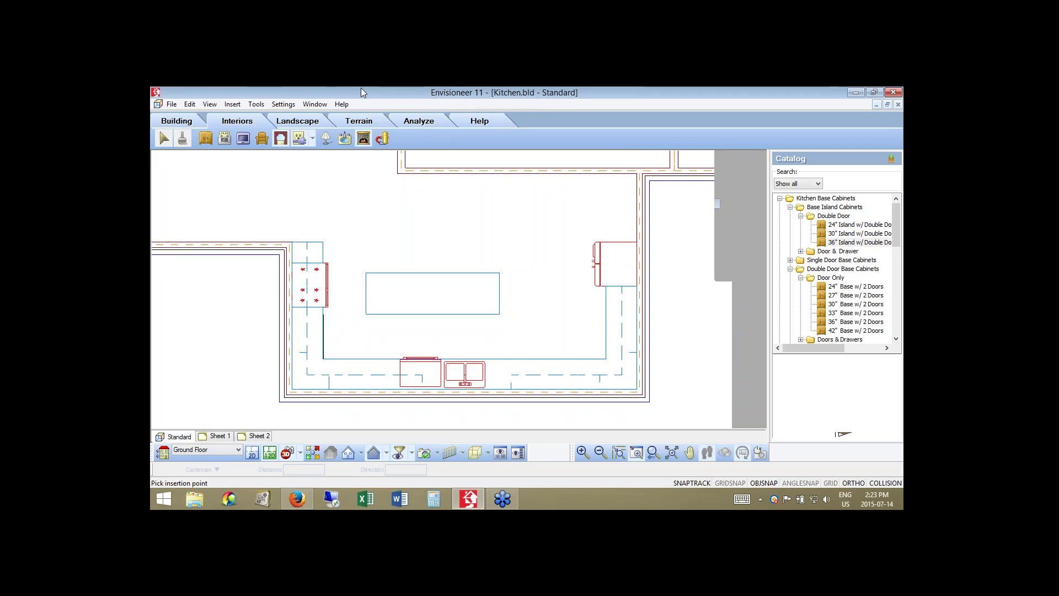
click(173, 123)
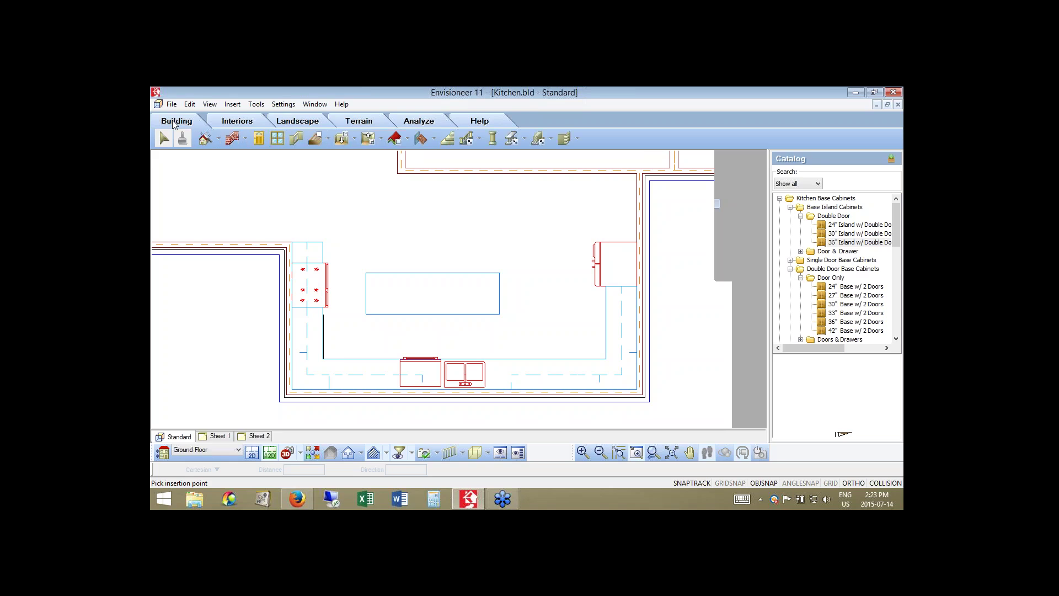
click(434, 139)
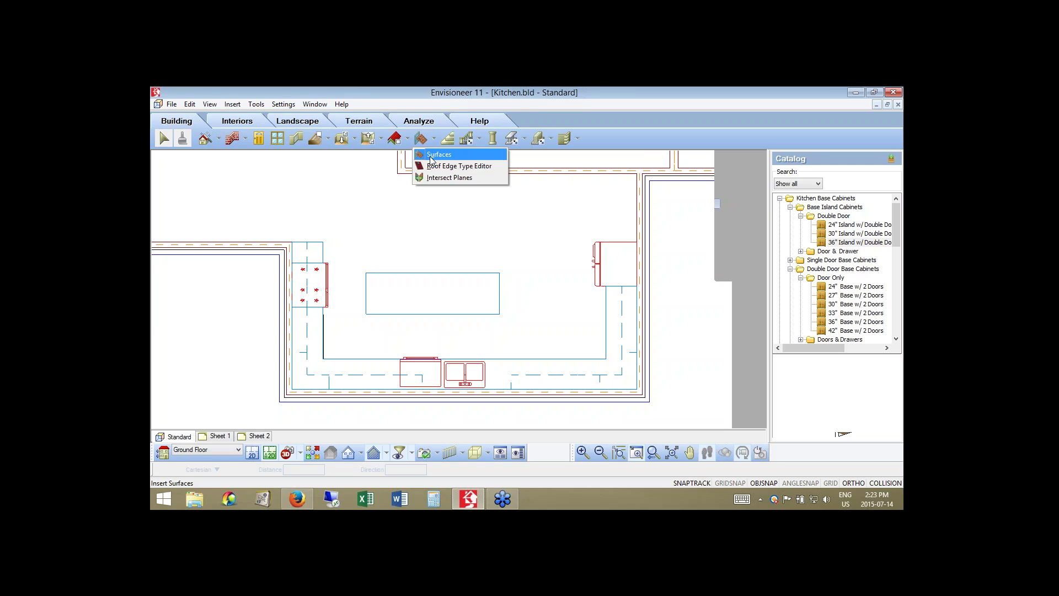
click(429, 157)
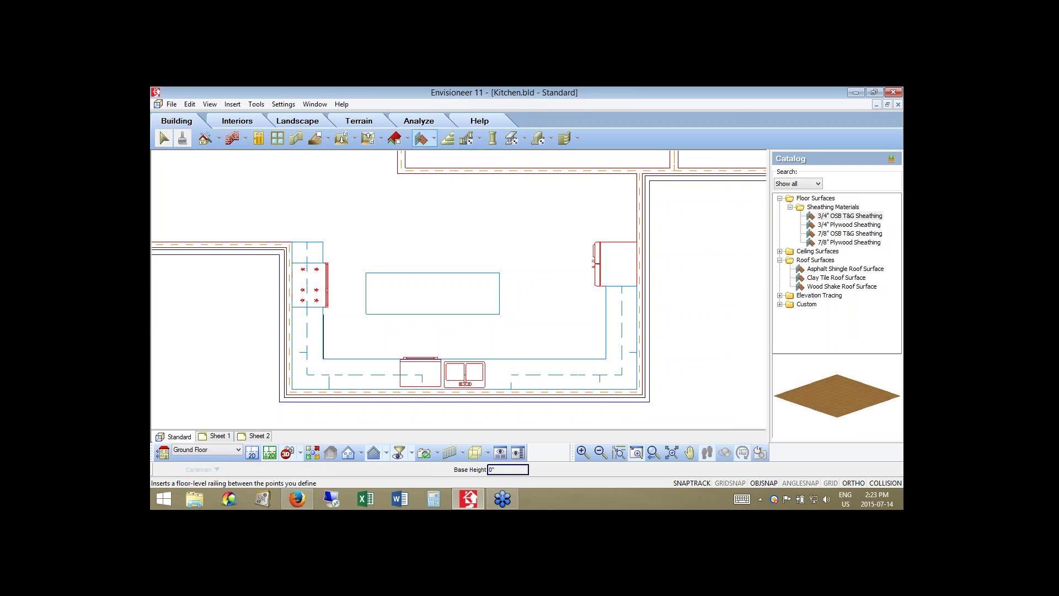
double_click(807, 304)
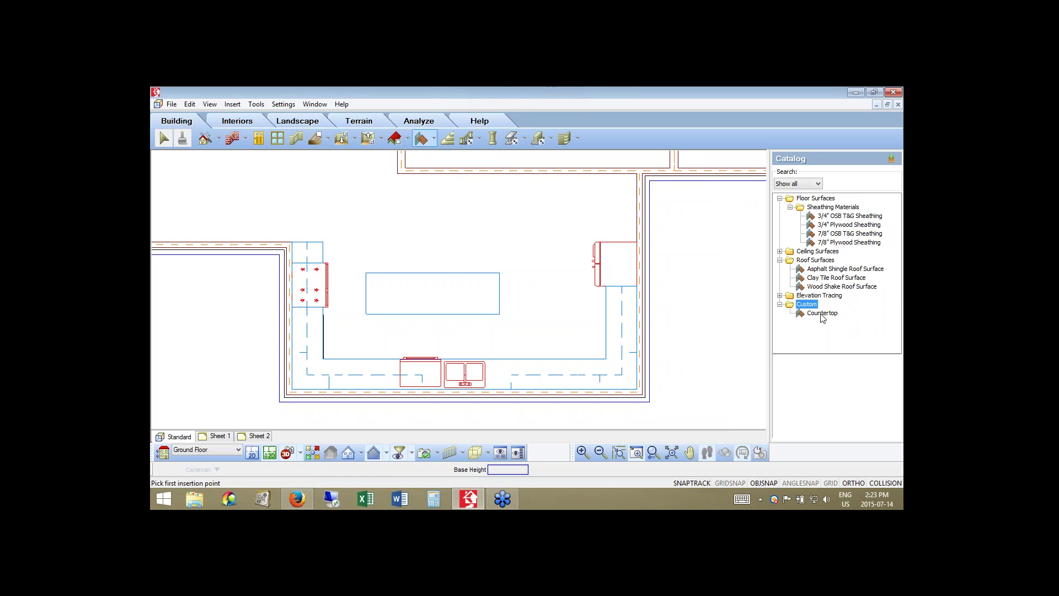
click(822, 313)
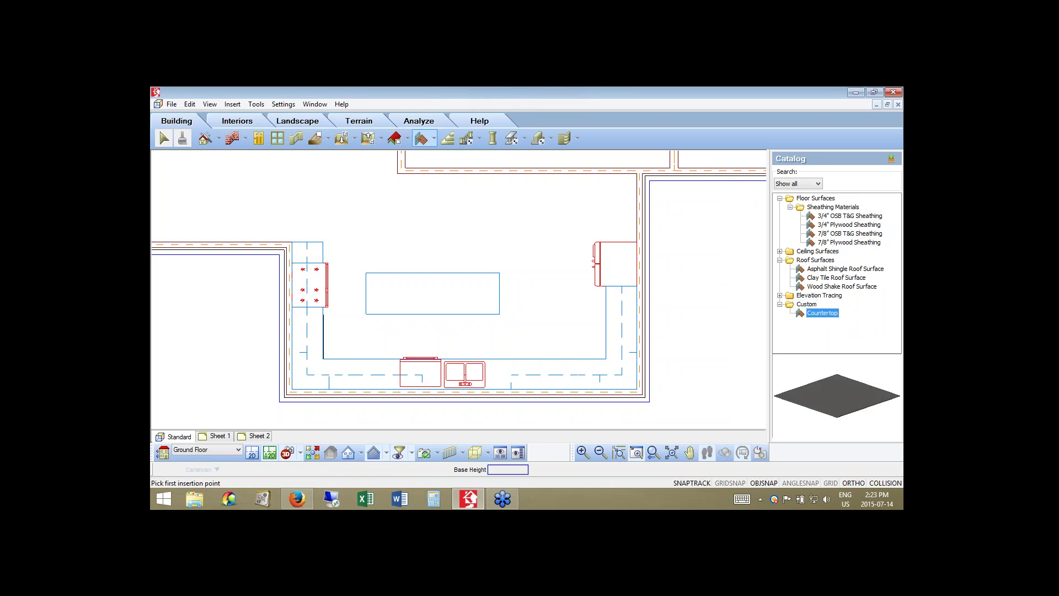
drag(856, 421, 852, 387)
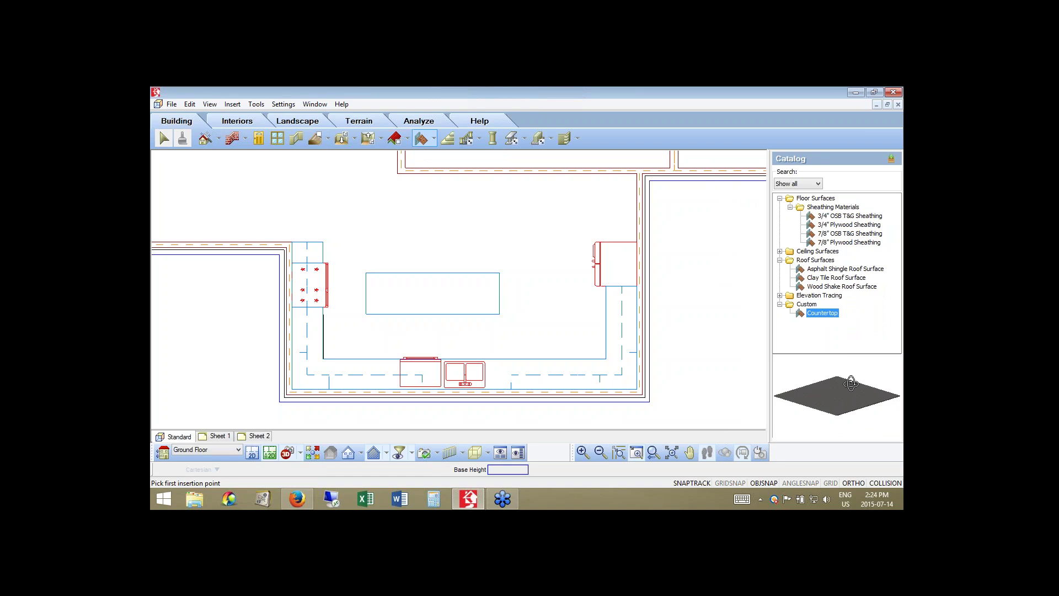
click(891, 232)
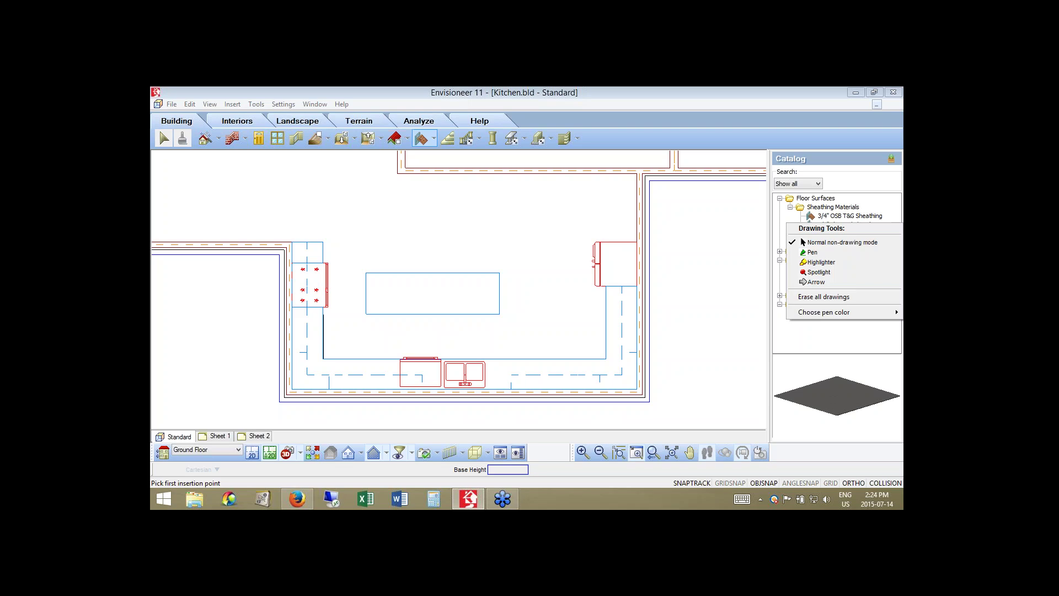
click(811, 252)
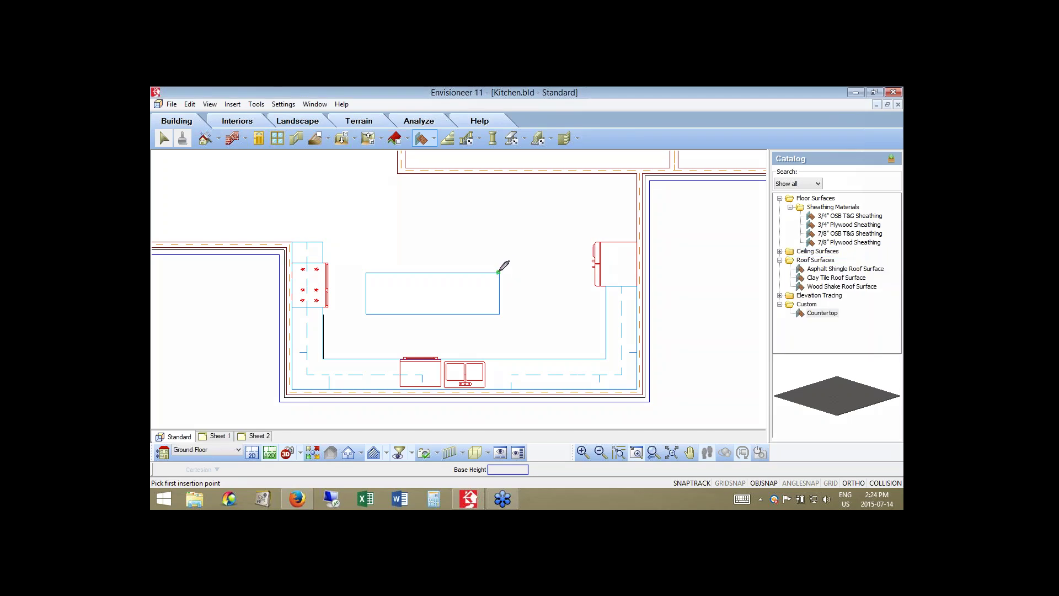
click(497, 242)
click(367, 242)
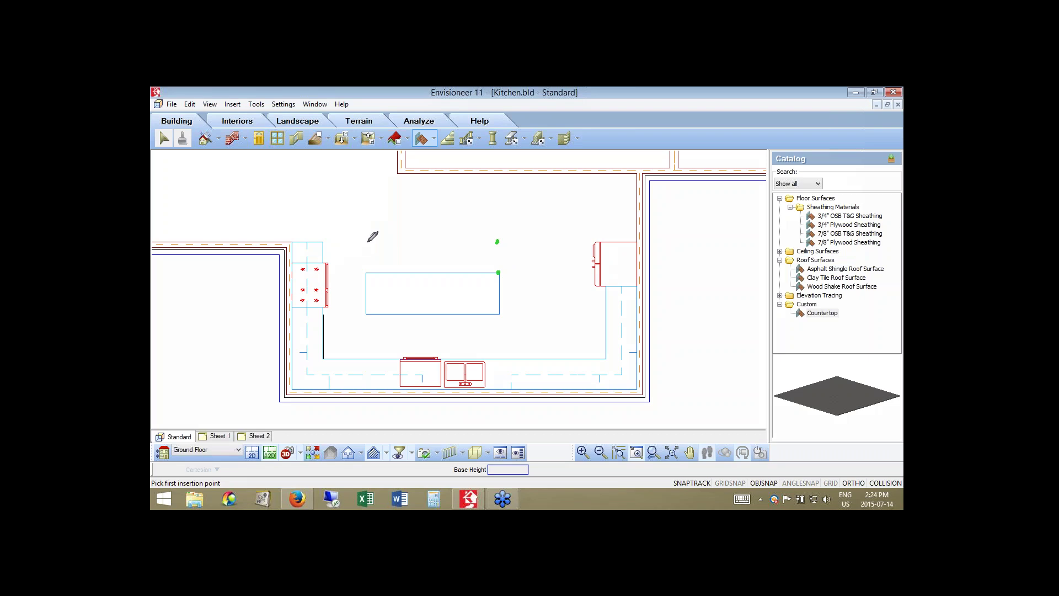
click(367, 273)
right_click(548, 289)
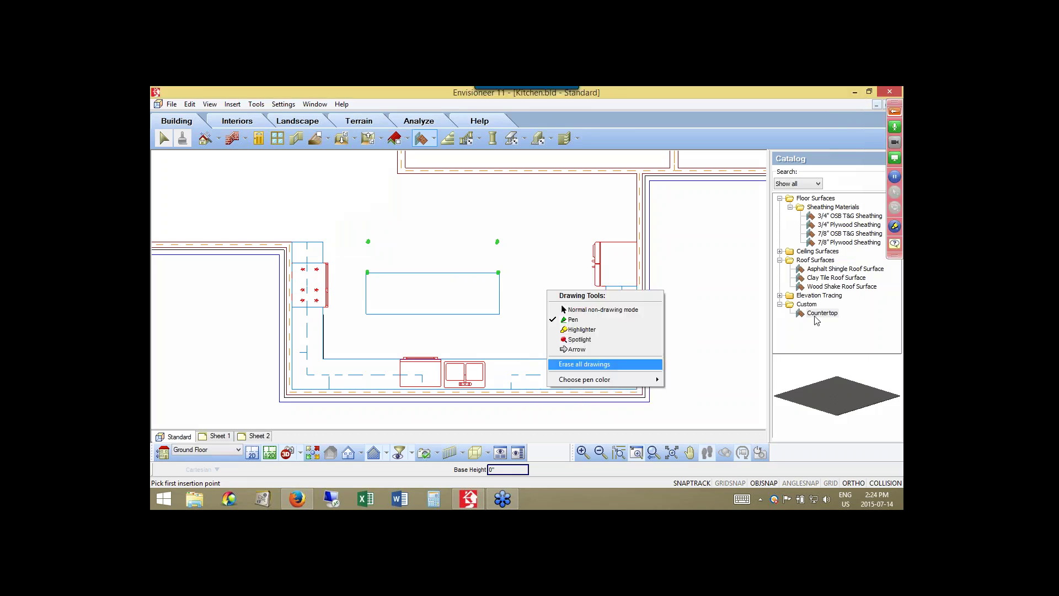
click(584, 367)
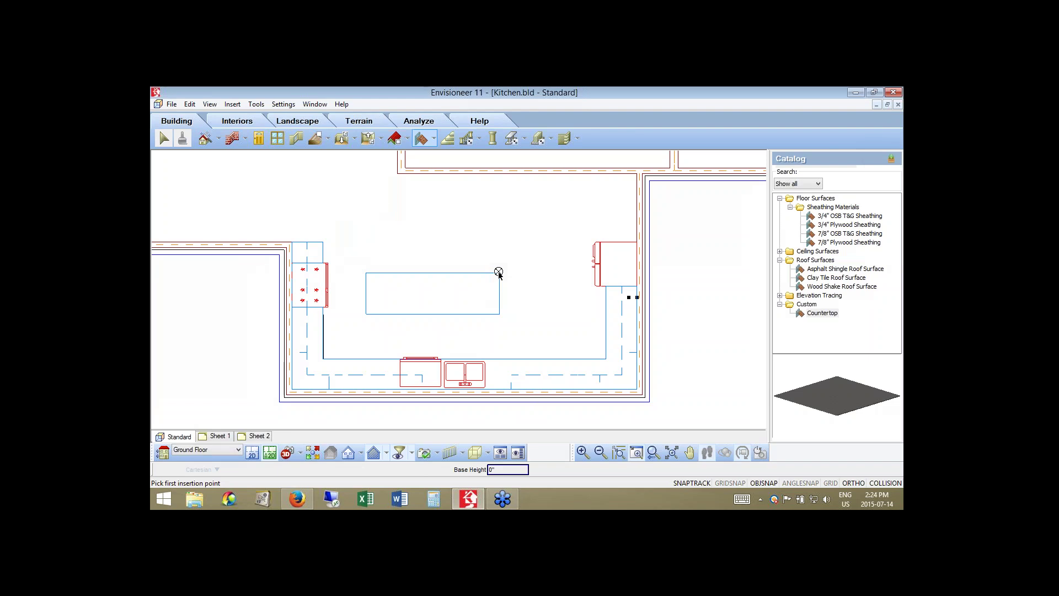
- Outline a rectangular countertop surface along the island's full 9'-0" edge facing away from the sink, extending 12" outward
click(499, 273)
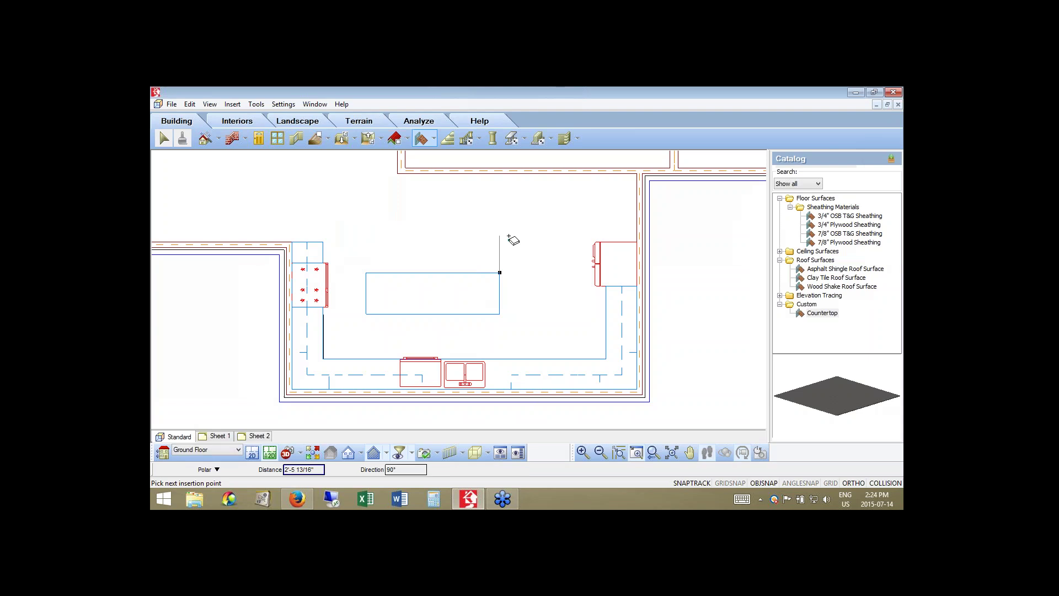
text(12)
key(Return)
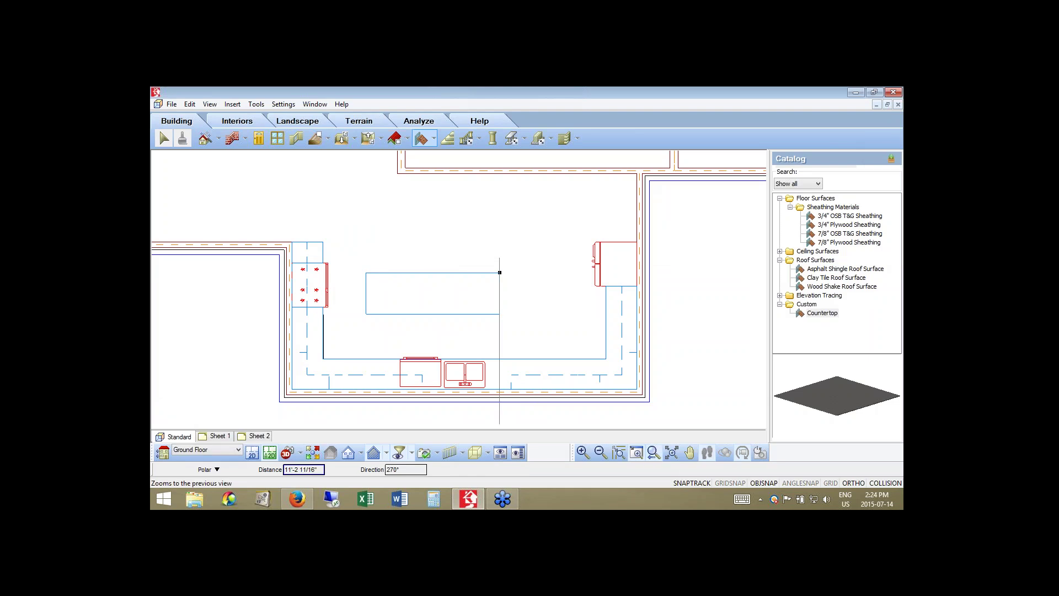
click(366, 273)
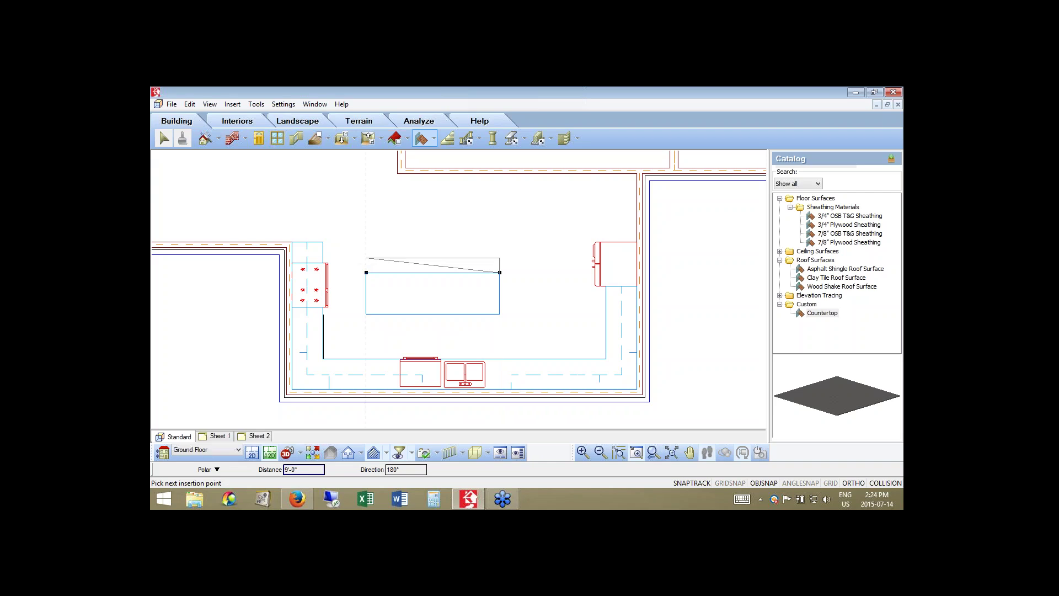
click(367, 274)
right_click(366, 274)
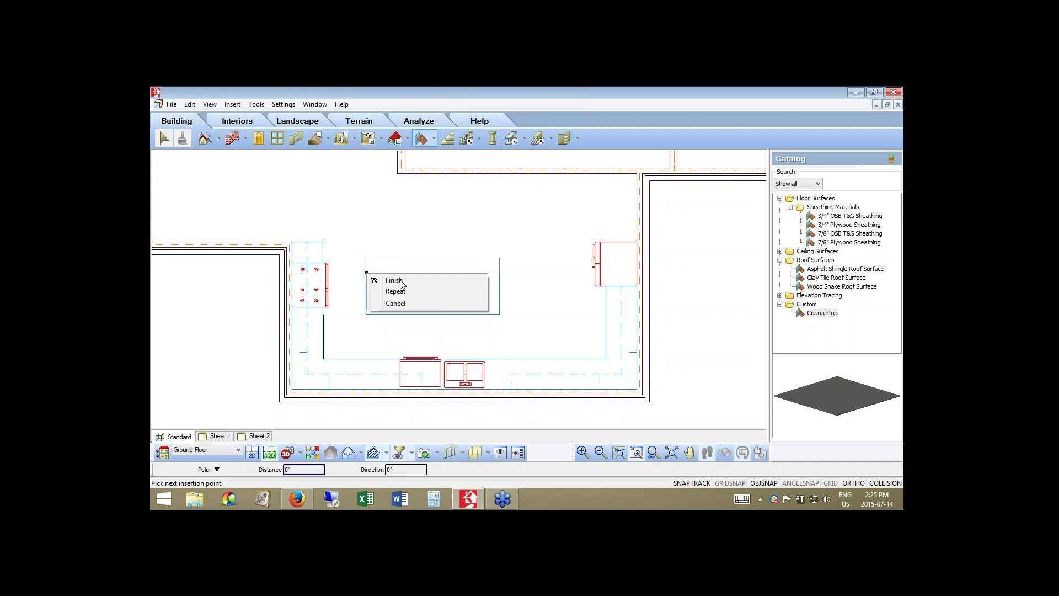
click(395, 281)
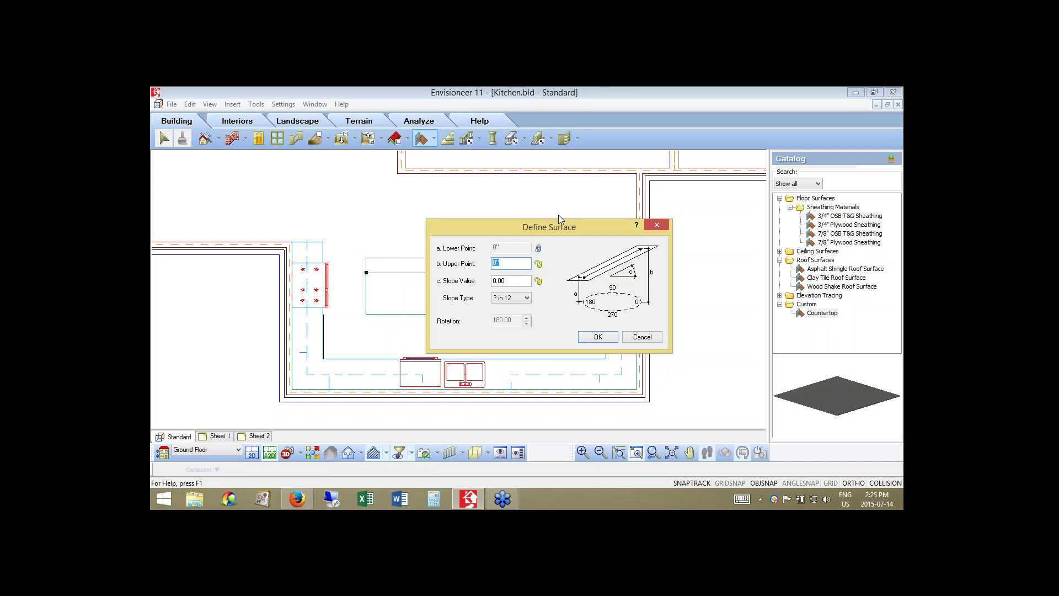
- Lock the countertop surface's slope at 0.00 and set its upper point to 42"
drag(559, 216, 643, 203)
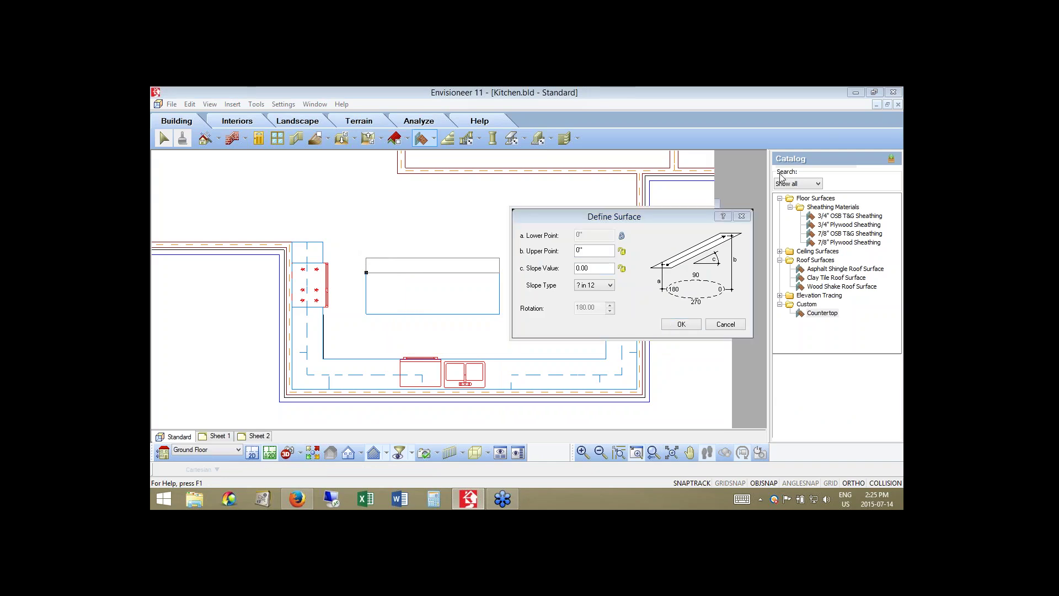
drag(636, 216, 622, 212)
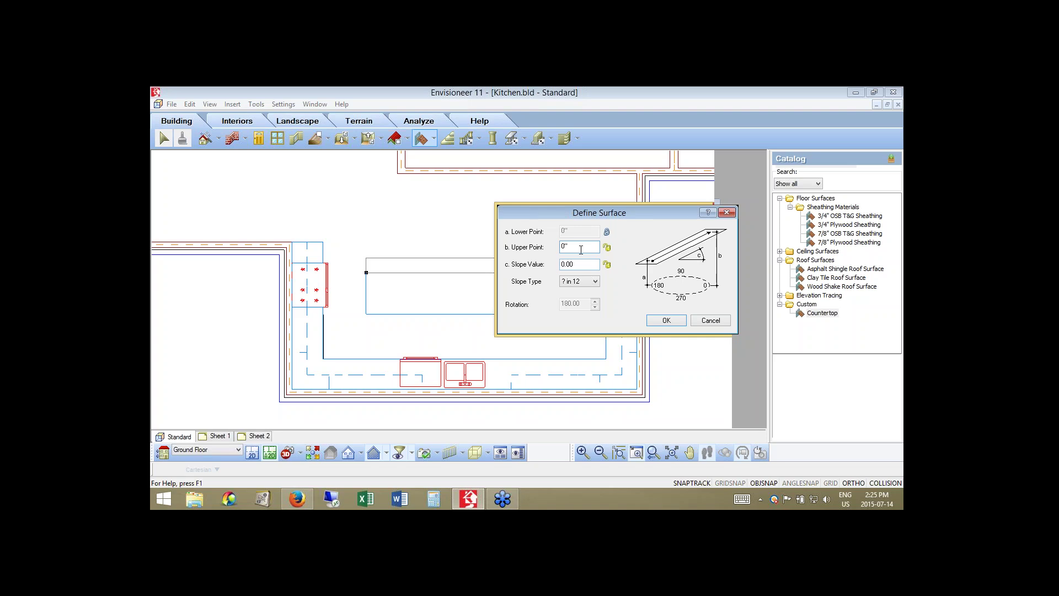
click(607, 265)
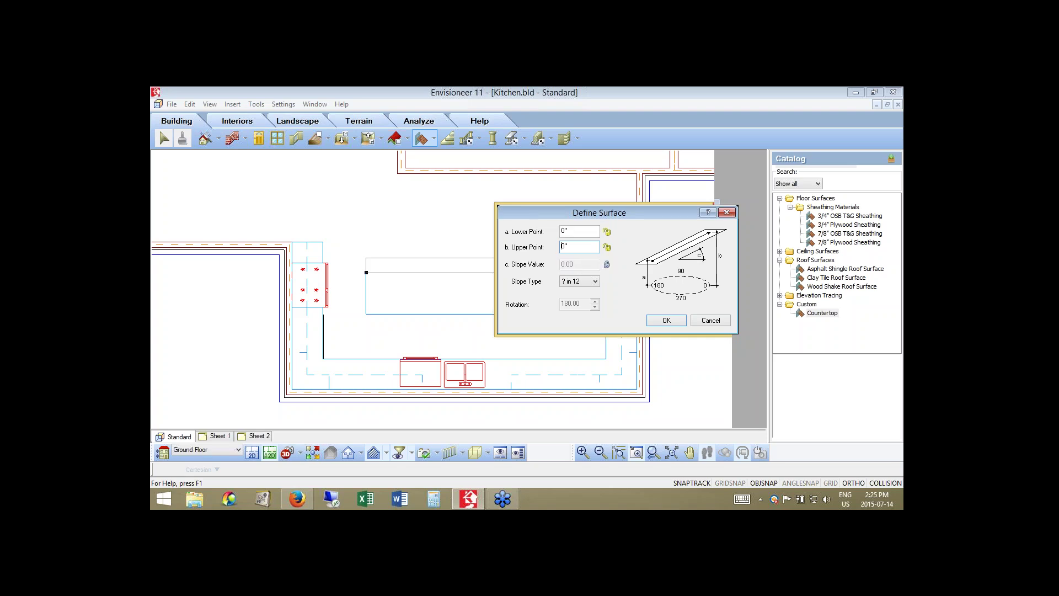
double_click(564, 246)
text(42)
double_click(578, 231)
key(Return)
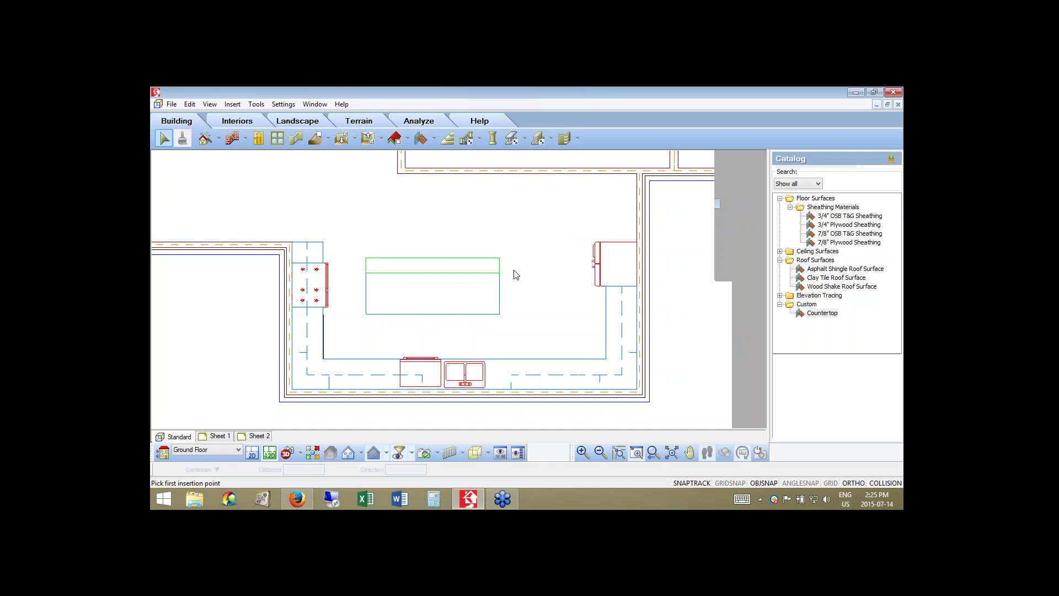
- Curve the raised island countertop's long outer edge outward into an arc, entering a radius of 2'4"
click(415, 263)
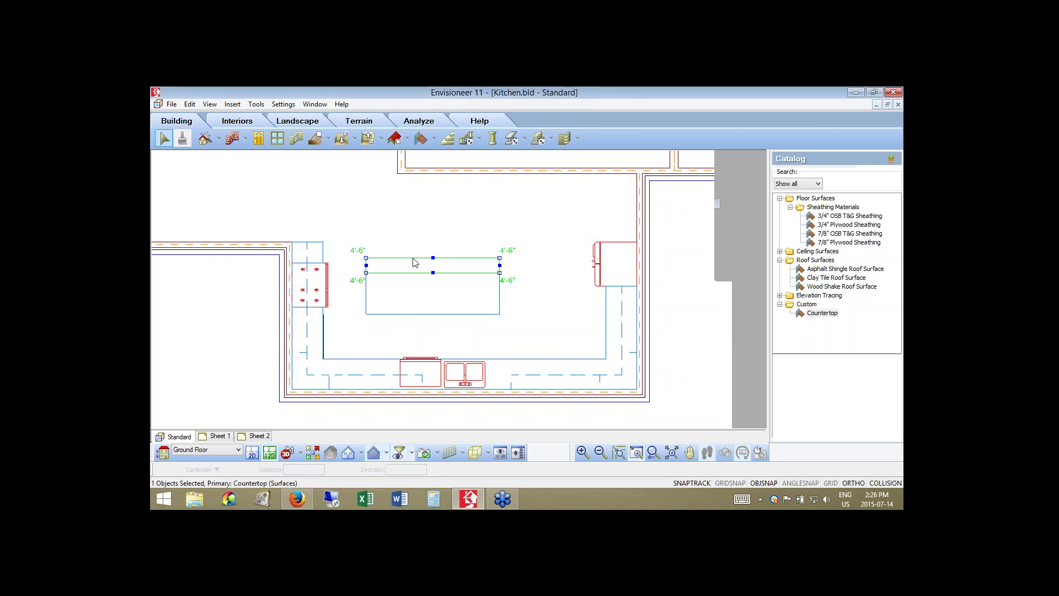
right_click(415, 263)
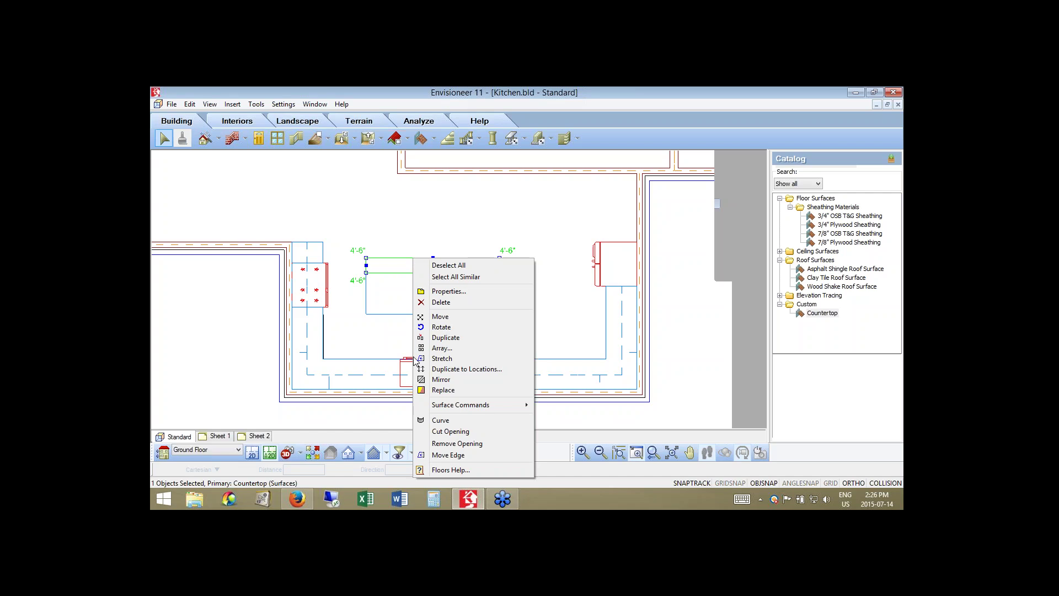
click(449, 419)
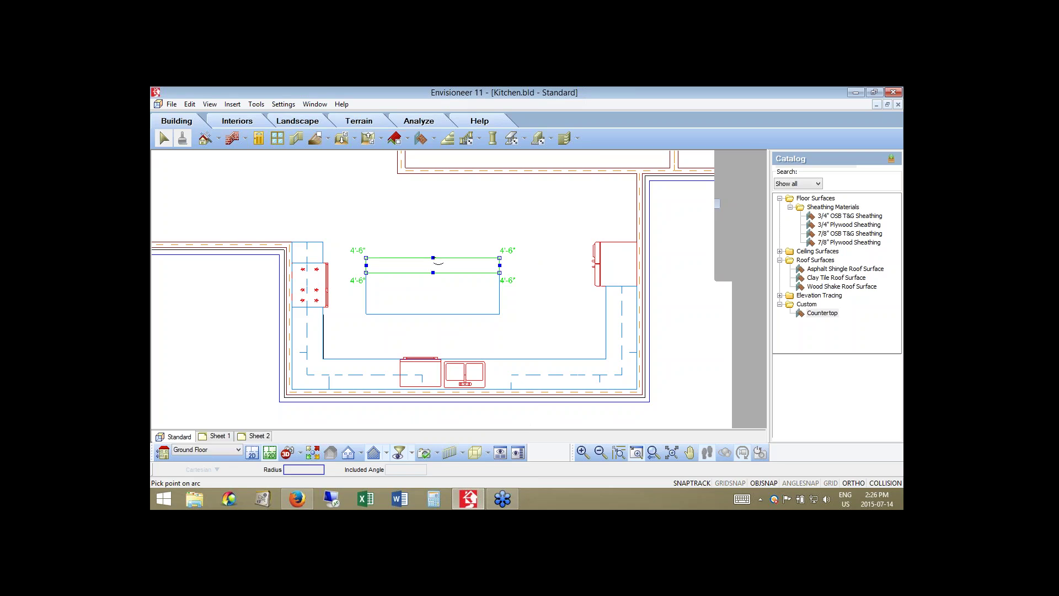
click(435, 251)
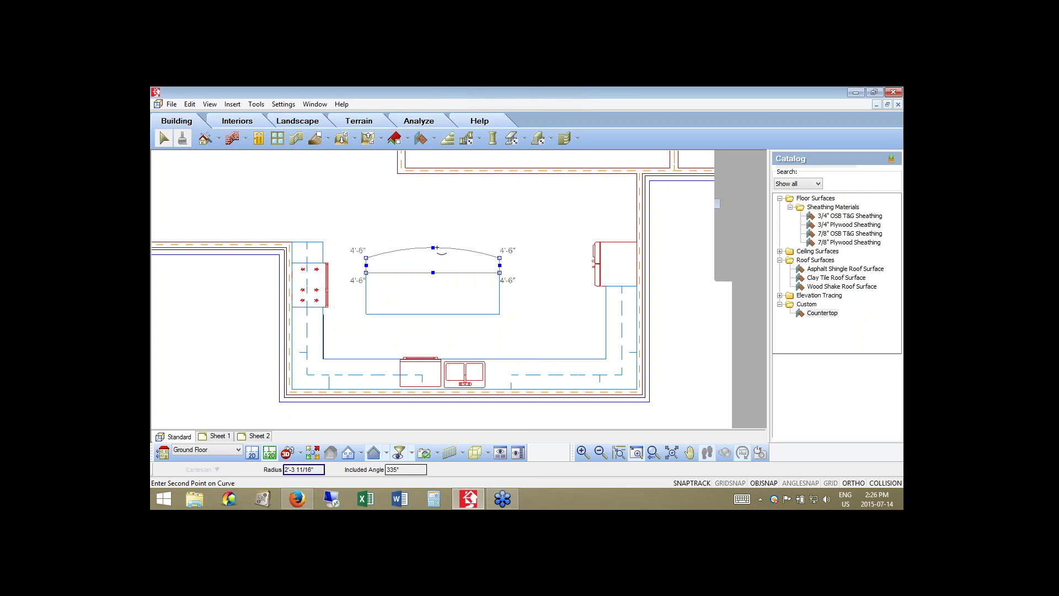
text(2)
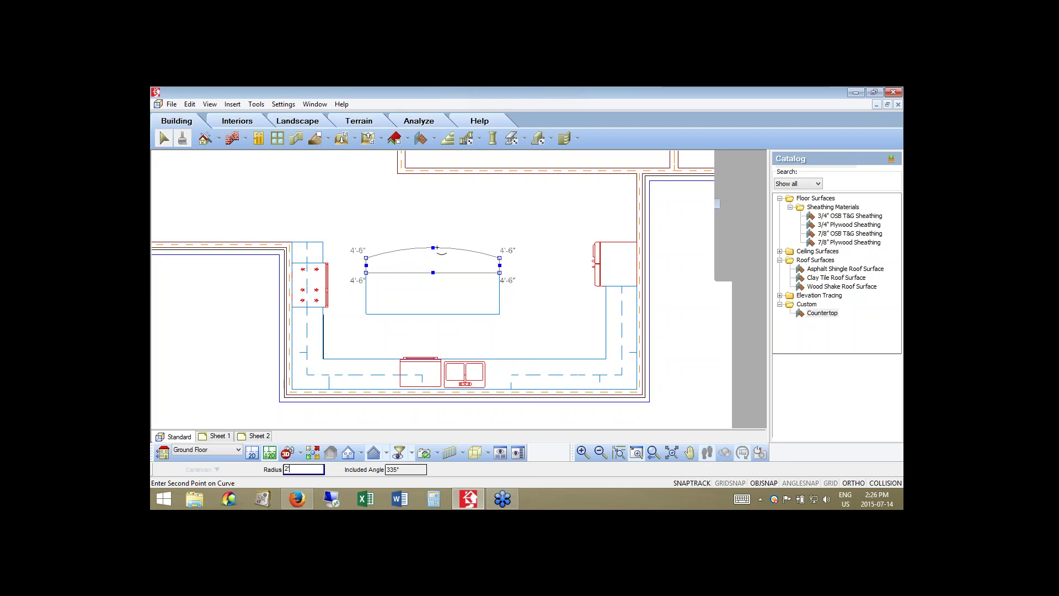
text('4)
key(Return)
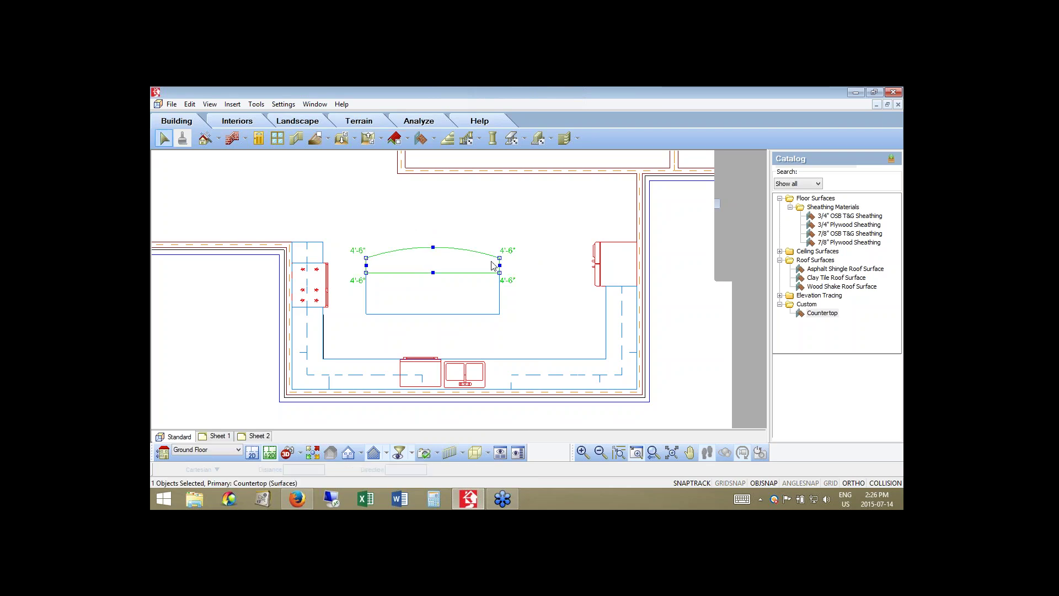
- Open the kitchen's 3D view from Camera2 and orbit it to show the curved island countertop from above
click(312, 453)
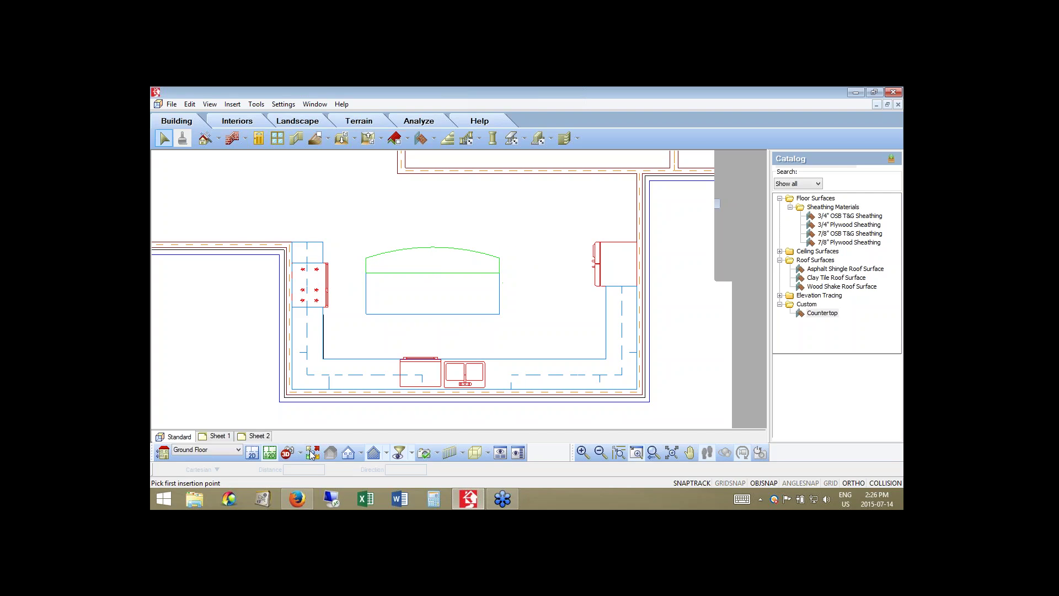
click(300, 453)
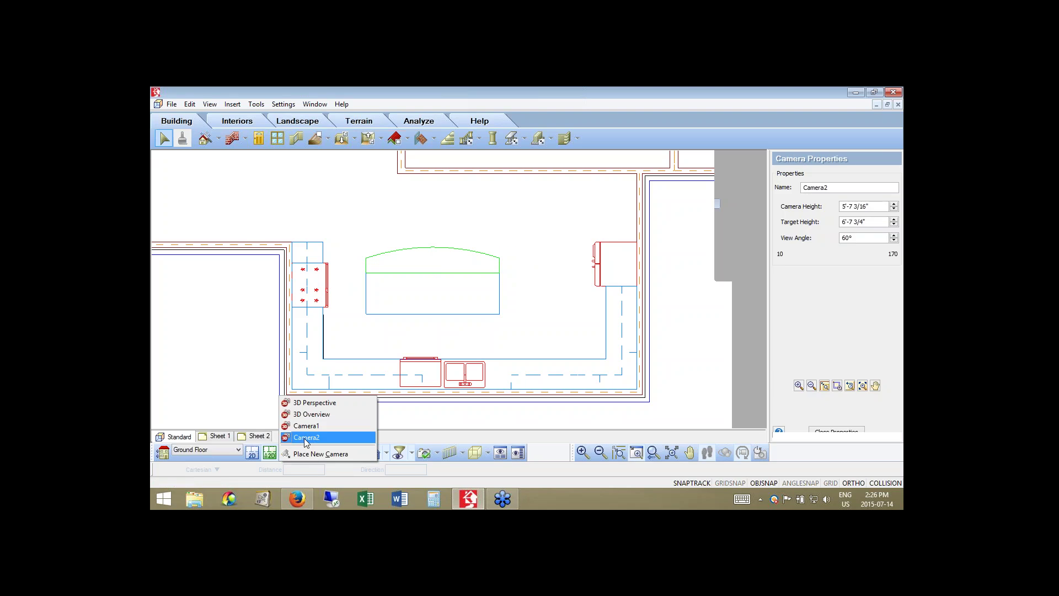
click(305, 437)
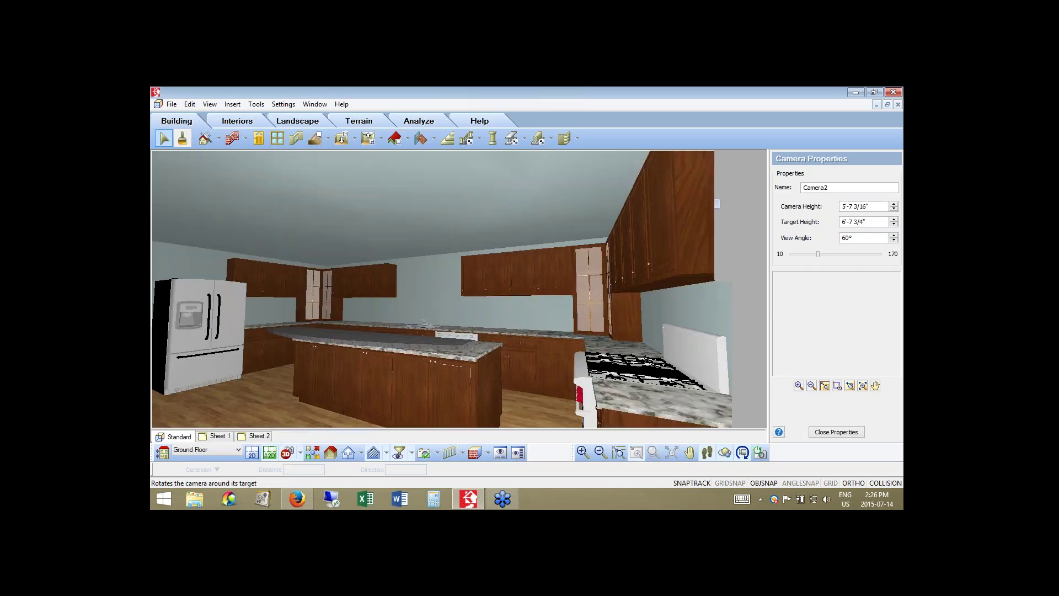
click(724, 454)
drag(503, 394, 338, 373)
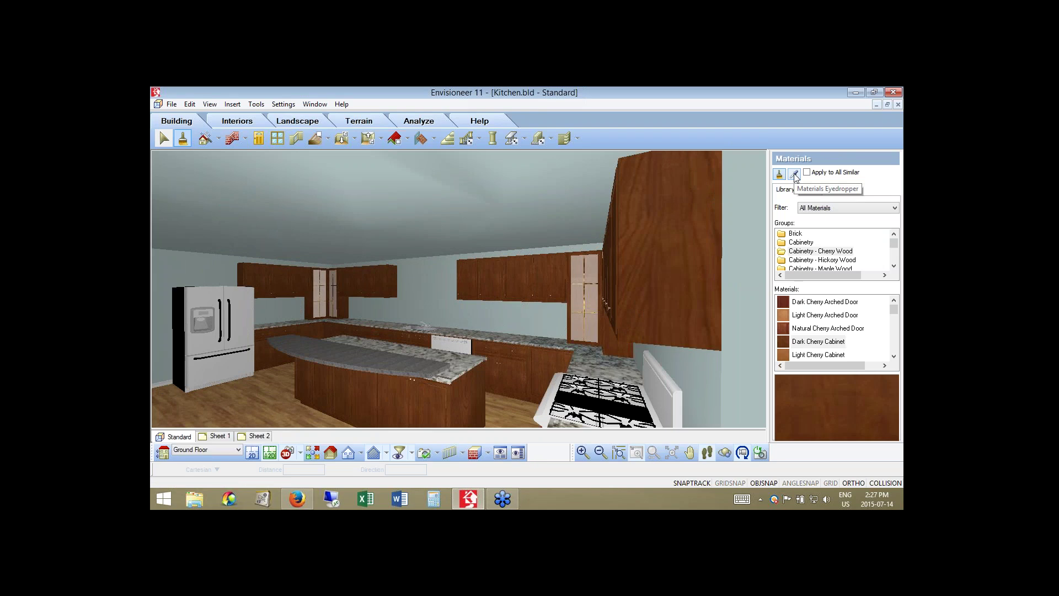
- Sample the Marble 17 material from the island's original countertop and apply it to the curved raised countertop
click(794, 174)
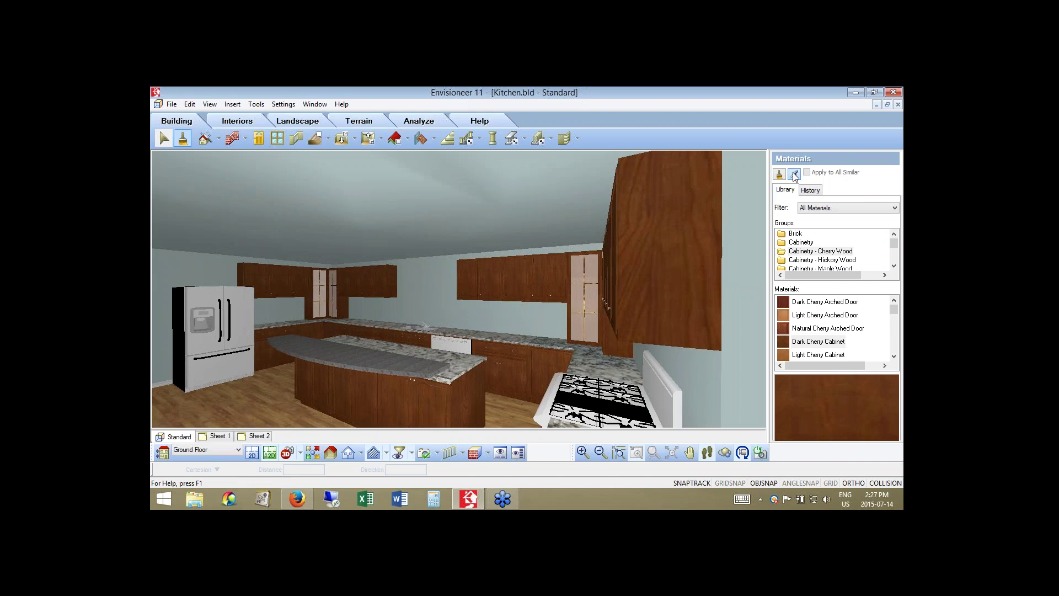
click(468, 364)
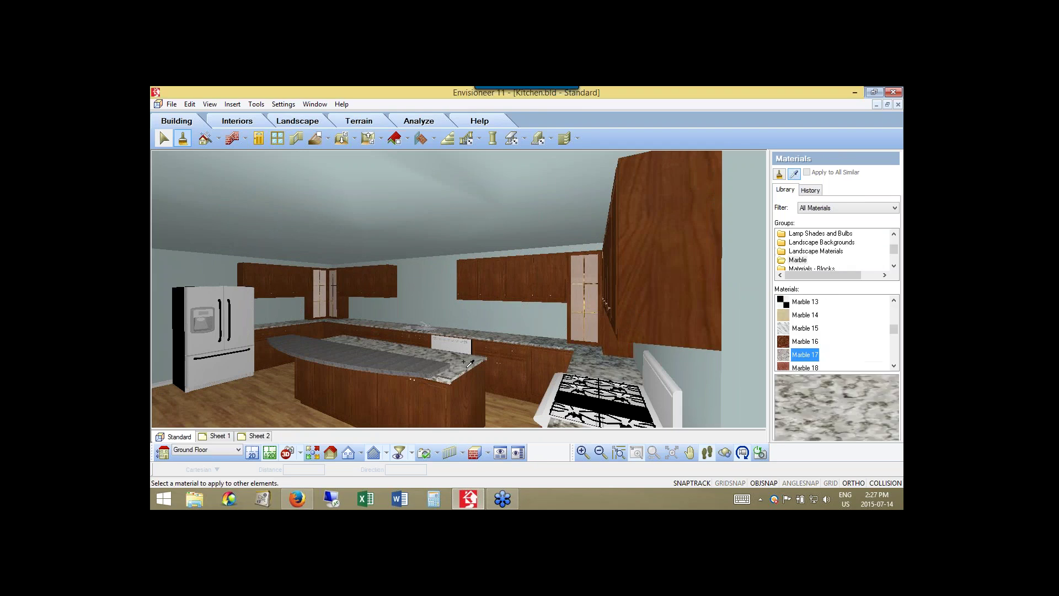
click(780, 175)
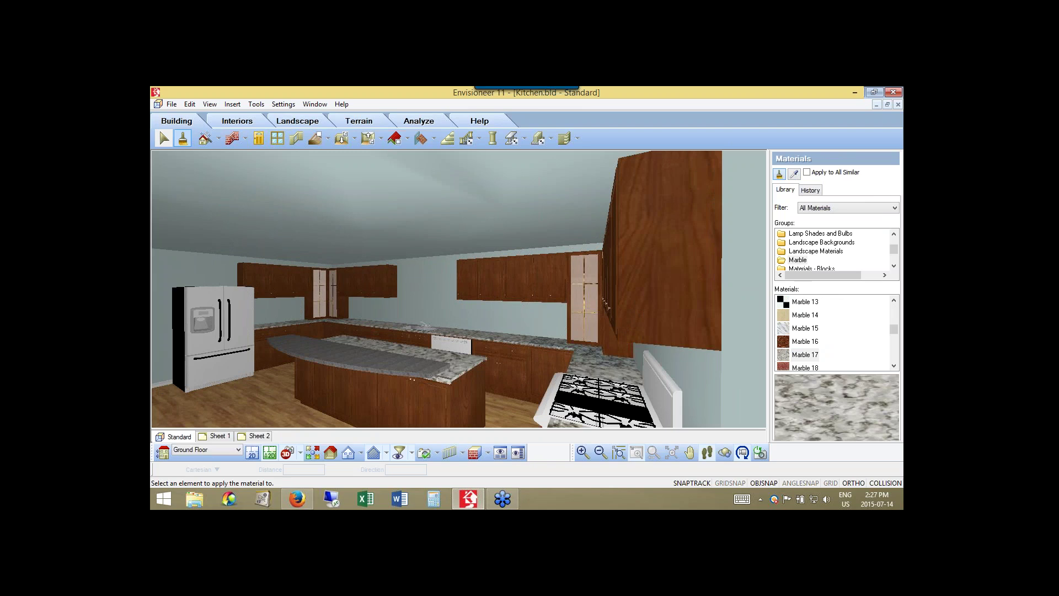
click(415, 379)
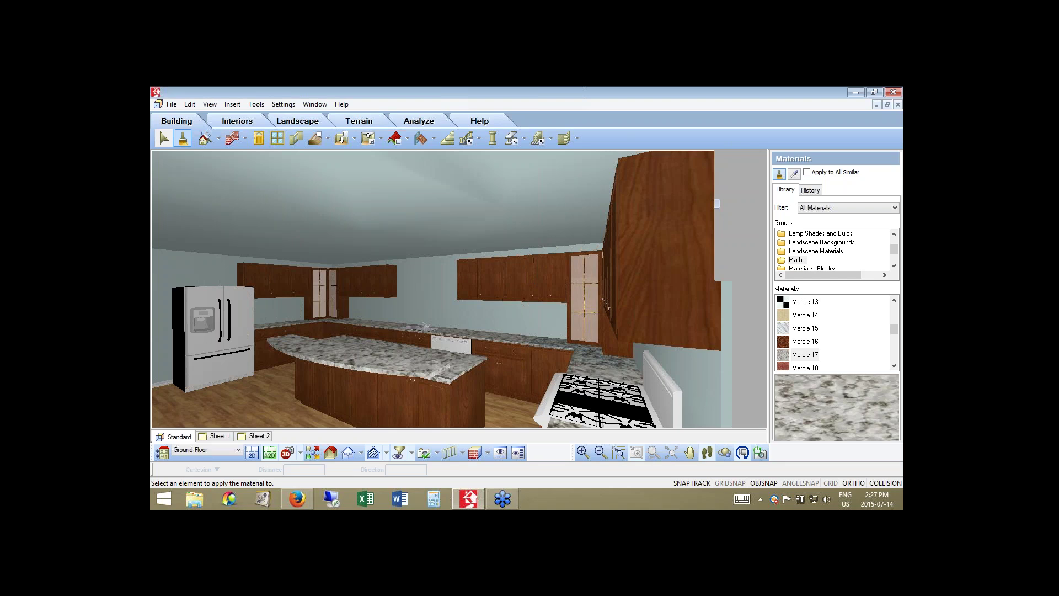
right_click(538, 227)
click(557, 233)
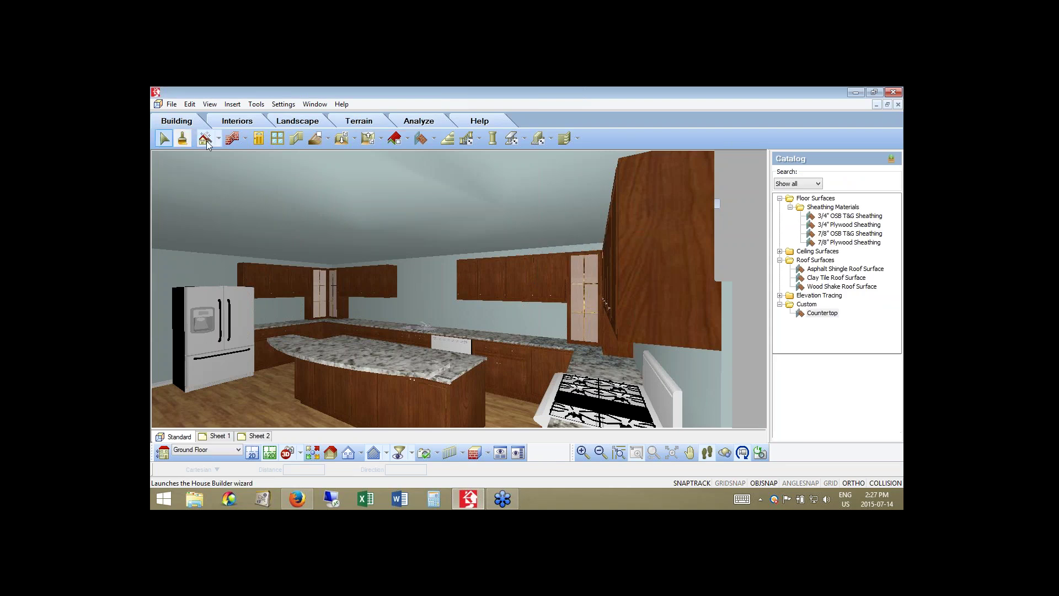
click(226, 122)
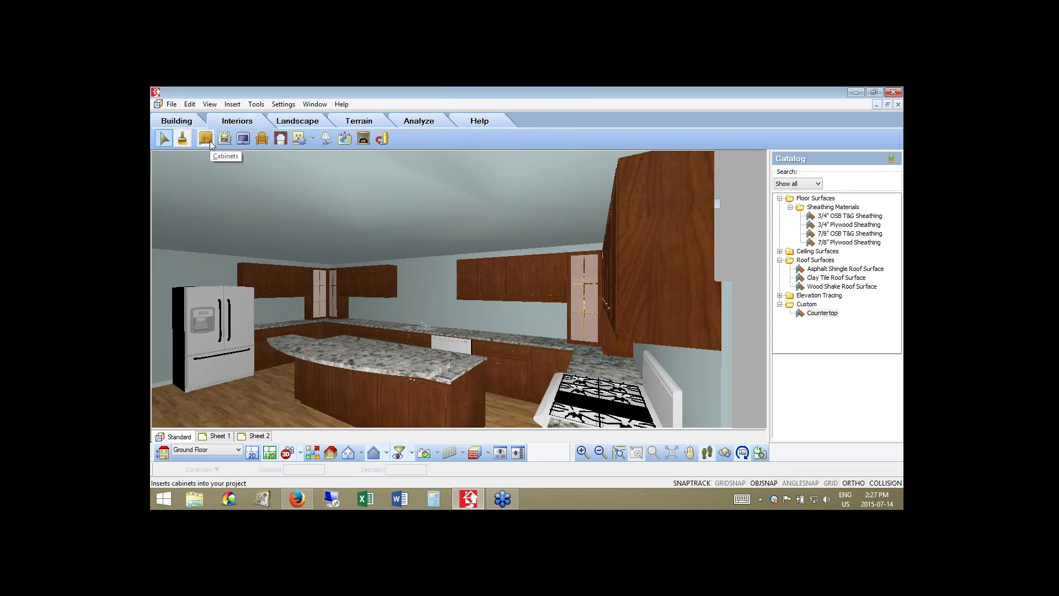
click(194, 118)
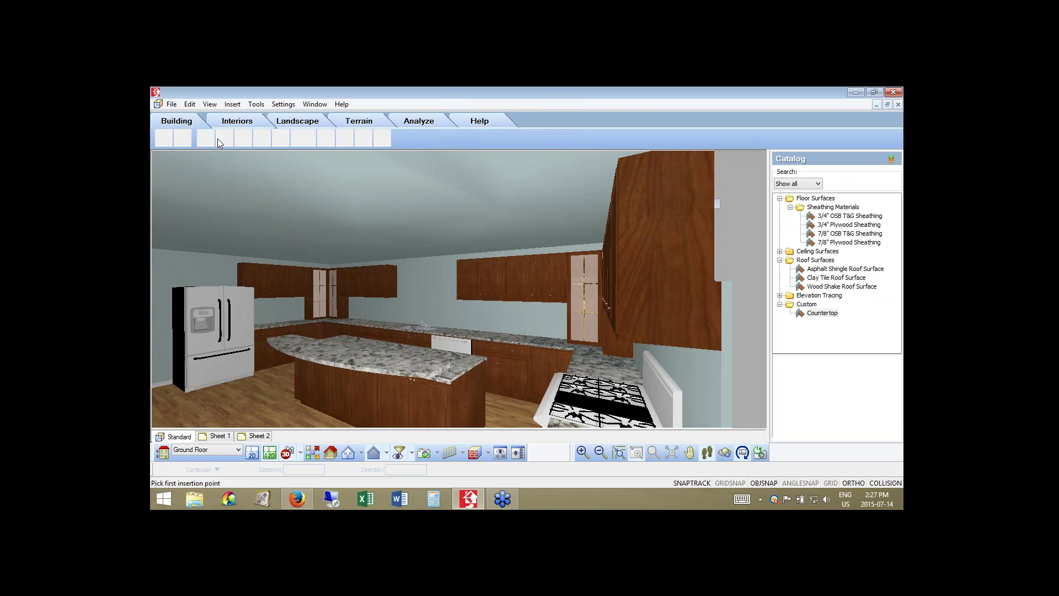
click(217, 138)
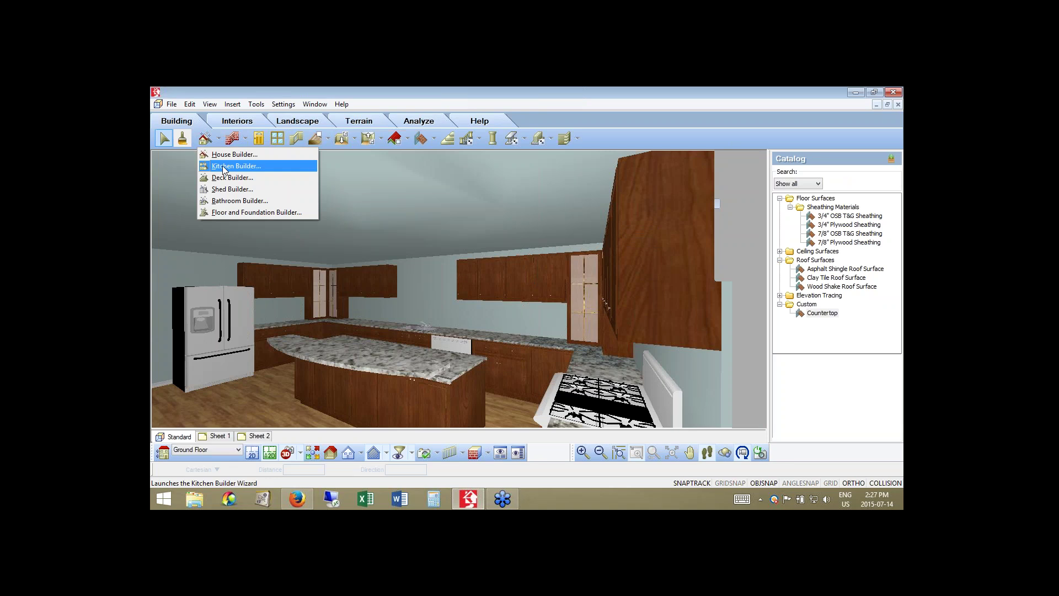
click(648, 138)
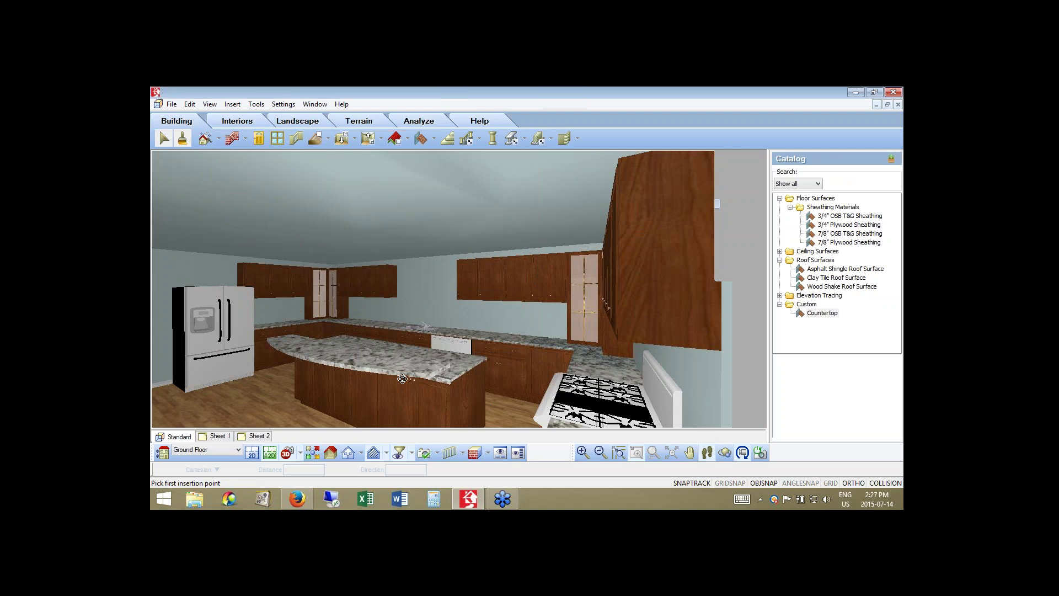
drag(402, 379, 380, 339)
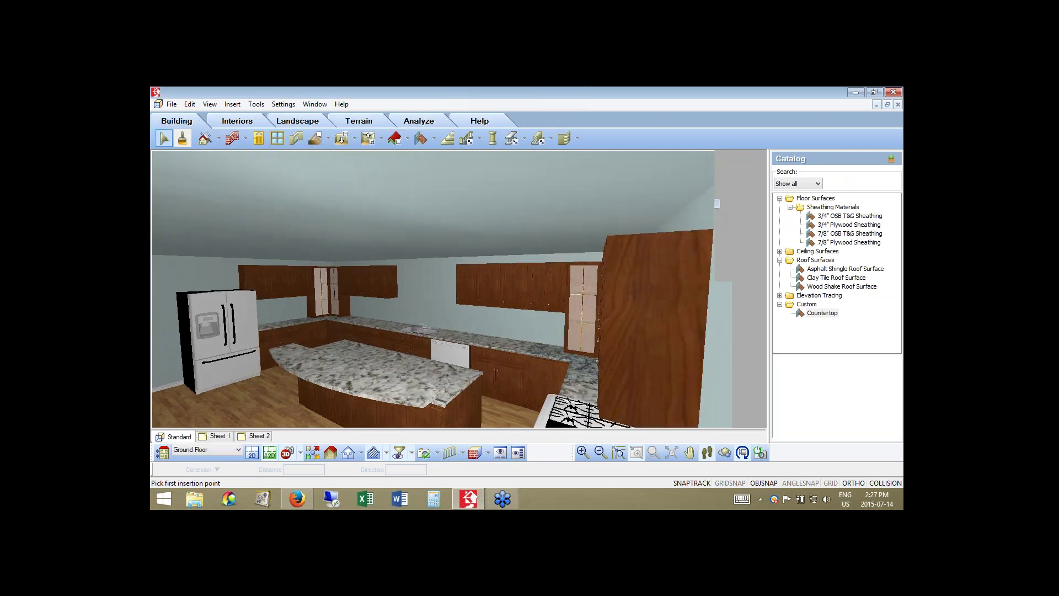
right_click(382, 338)
click(385, 342)
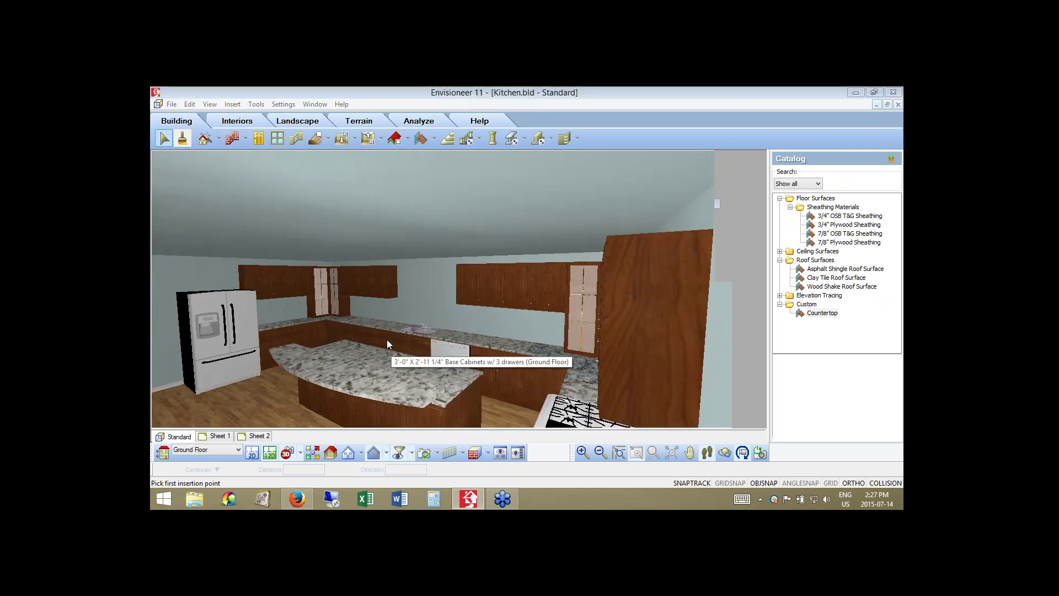
click(386, 356)
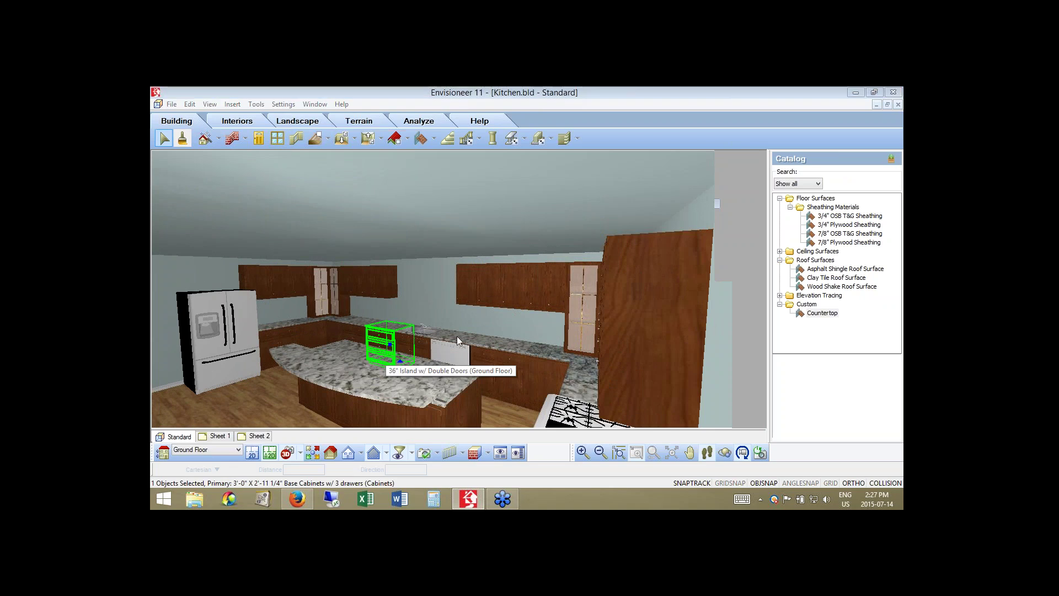
click(462, 380)
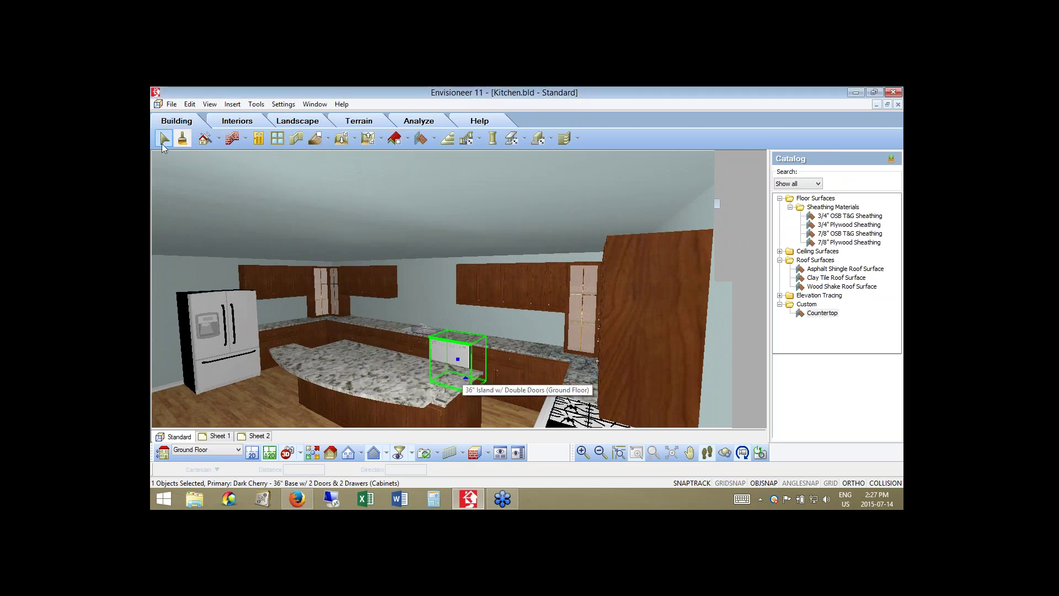
click(162, 140)
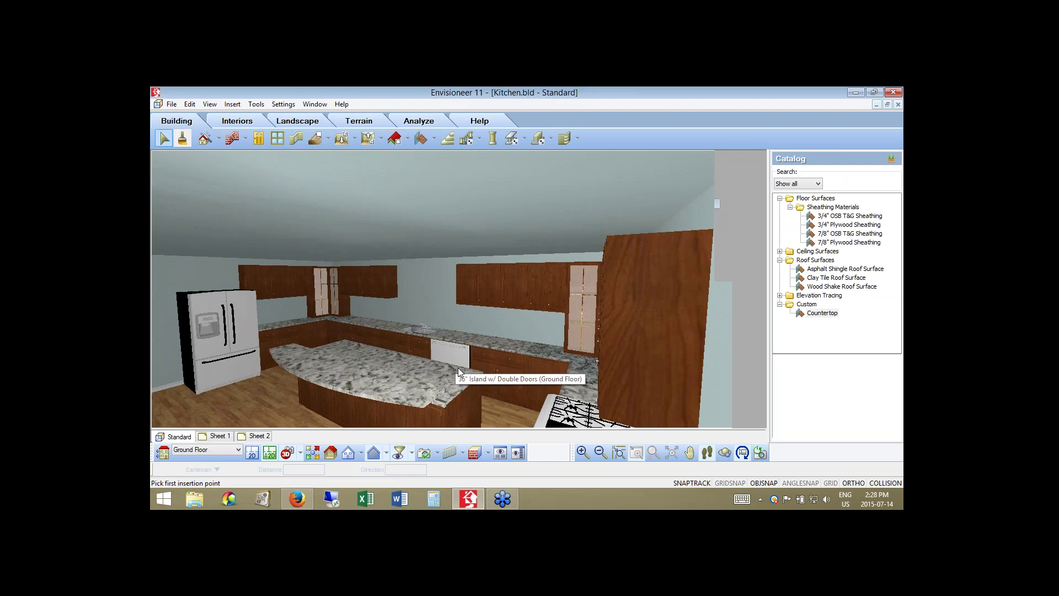
click(728, 455)
drag(519, 331, 536, 310)
click(232, 104)
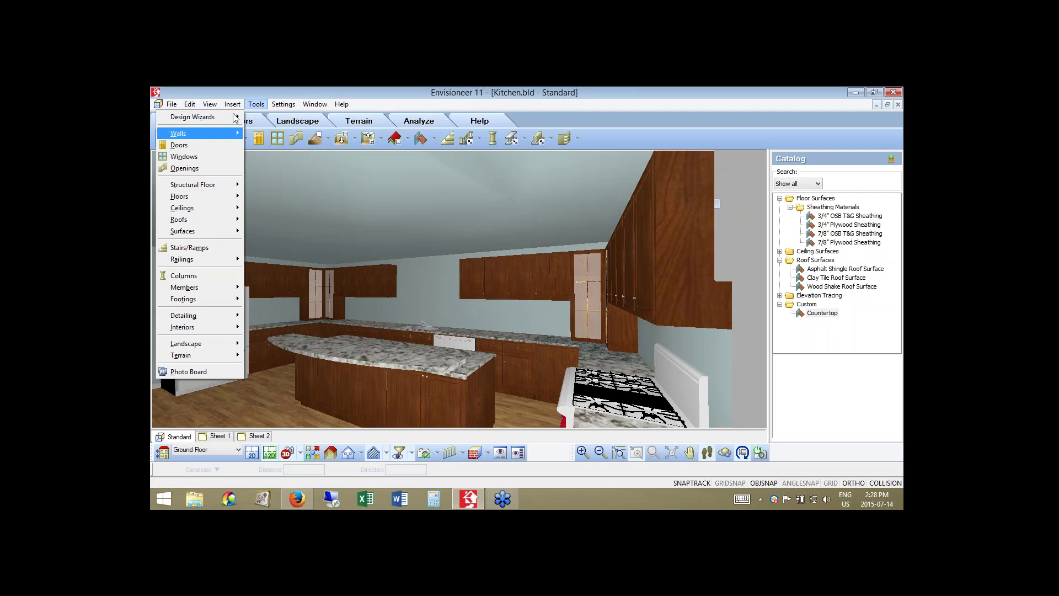
mouse_move(256, 104)
mouse_move(296, 145)
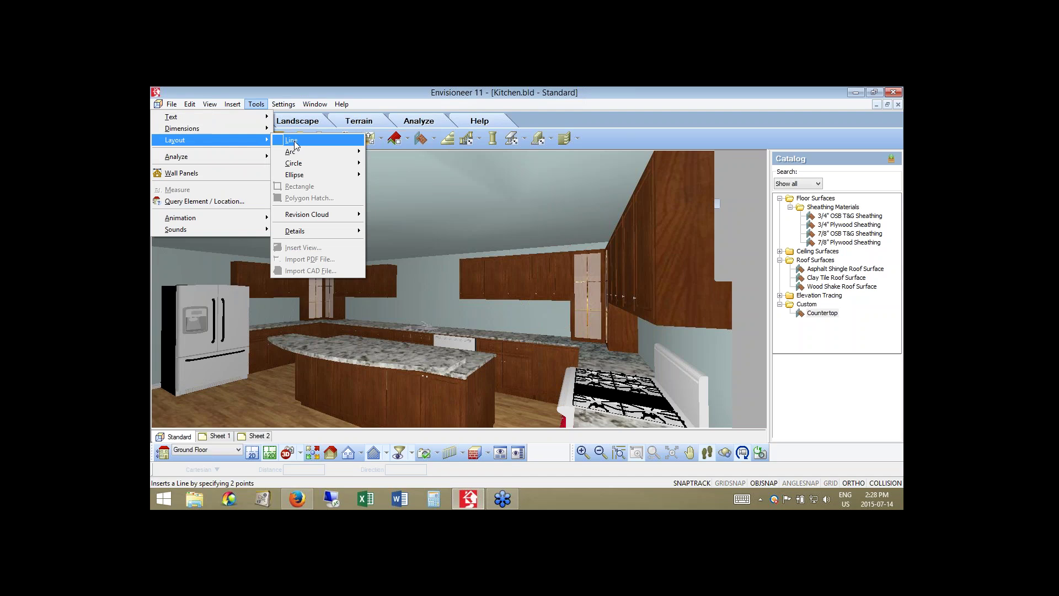
click(295, 144)
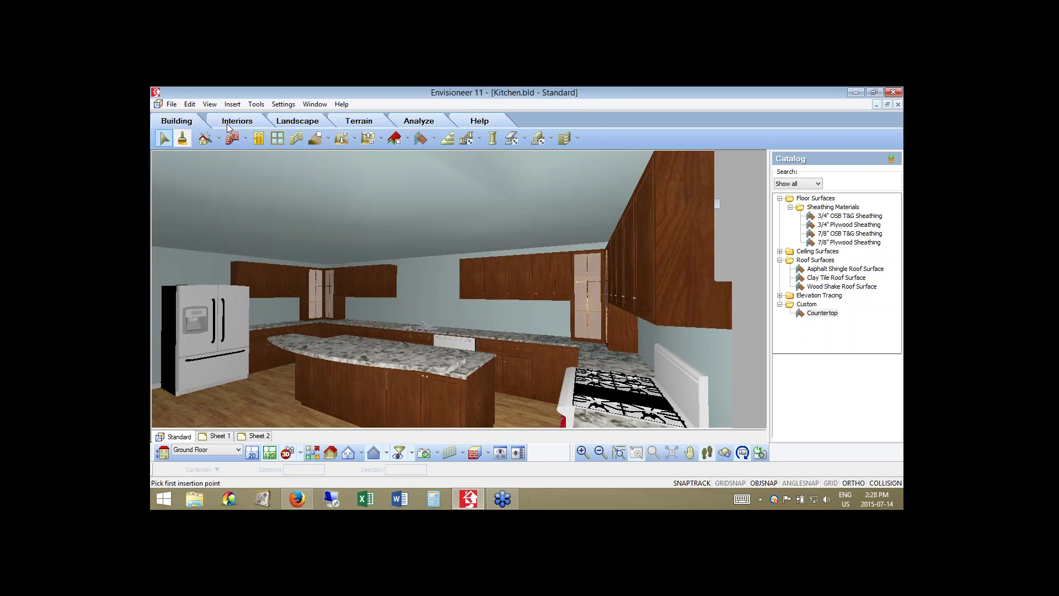
- Browse the interior cabinets catalog to Kitchen Builder Cabinets and expand the White Beadboard Shaker group
click(204, 137)
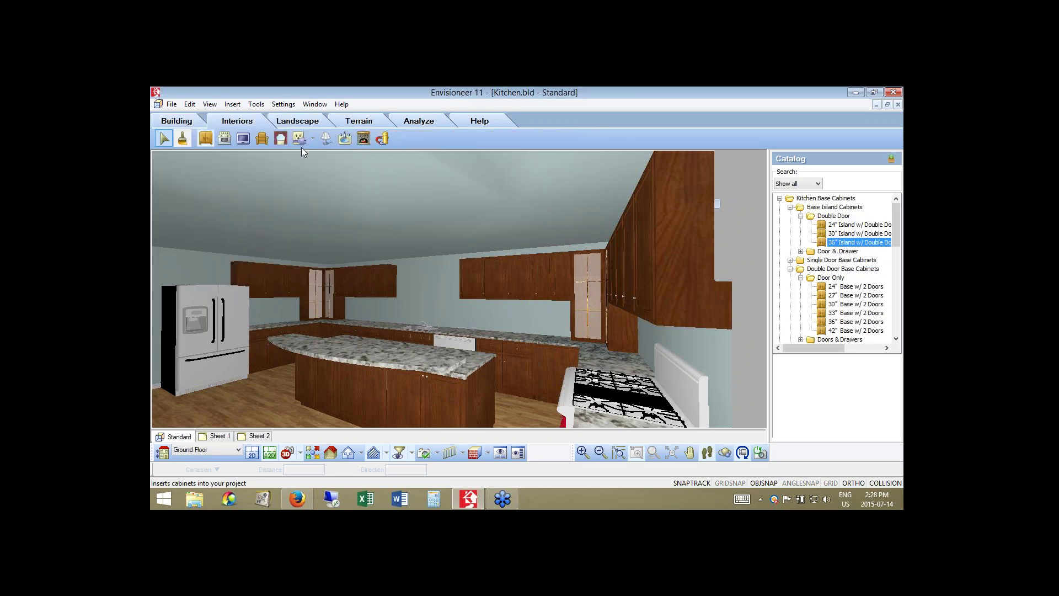
drag(750, 113, 738, 125)
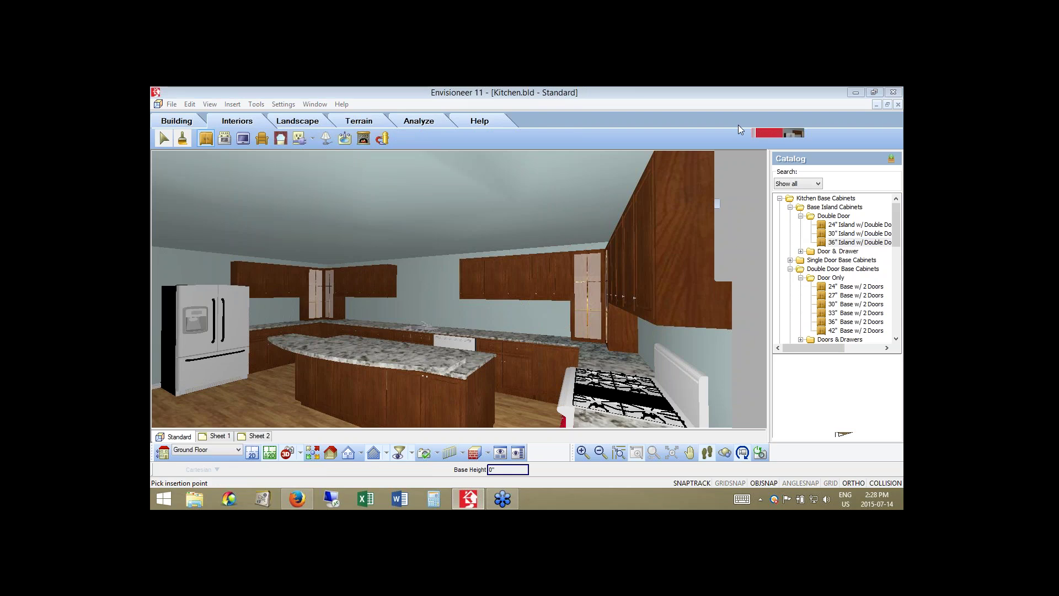
click(896, 339)
click(896, 339)
scroll(823, 262, down, 1)
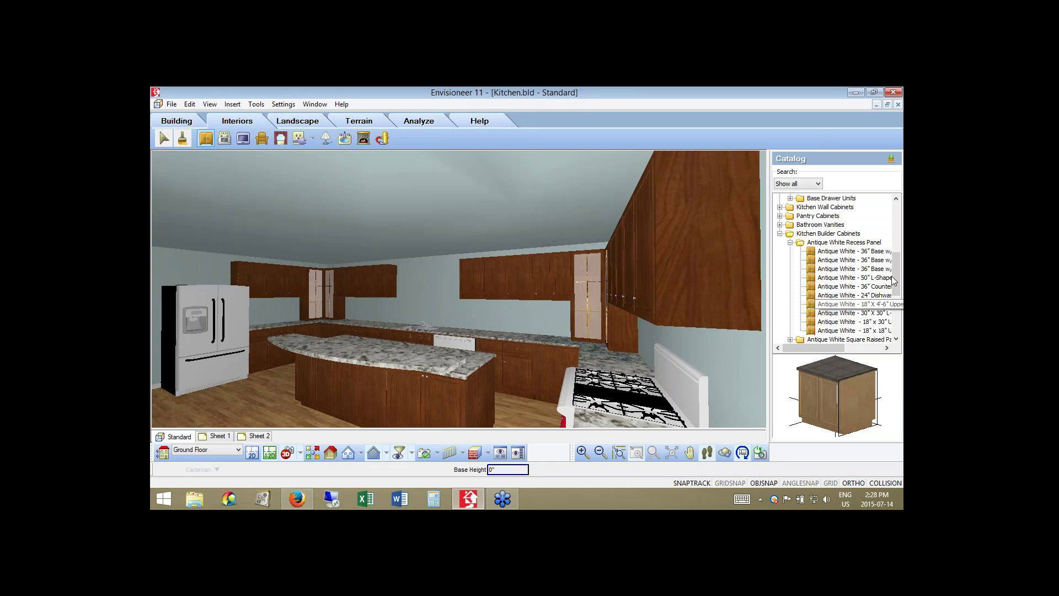
mouse_move(894, 281)
mouse_down()
mouse_move(899, 307)
mouse_move(897, 276)
mouse_up()
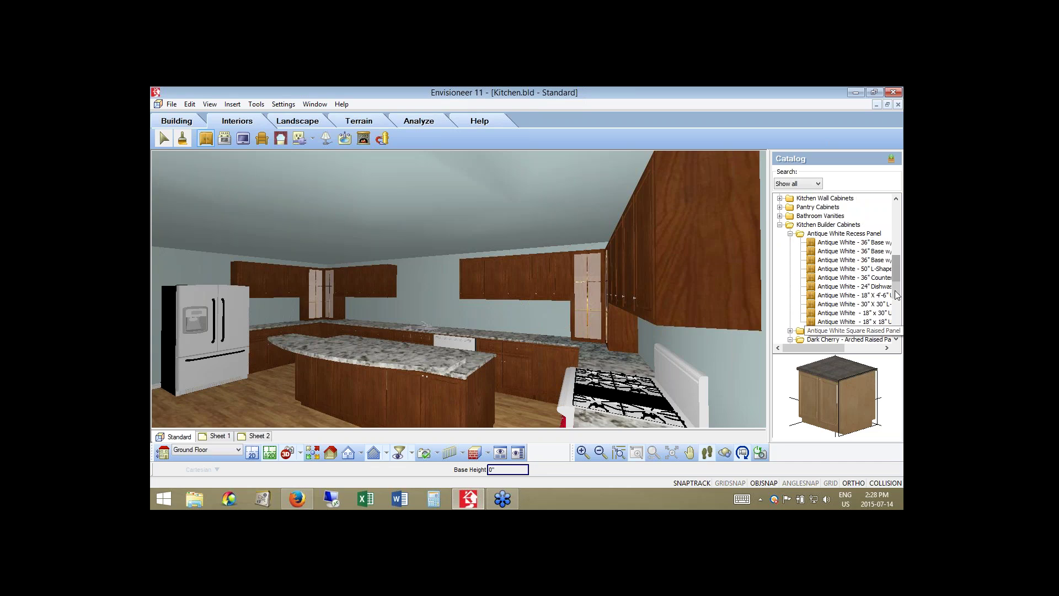
scroll(792, 308, down, 3)
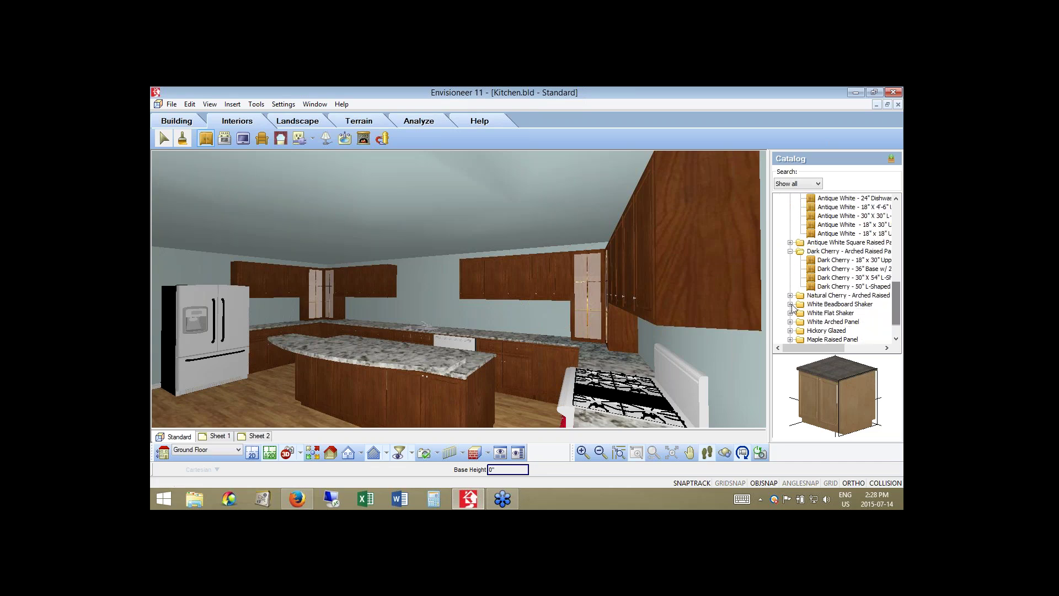
click(791, 304)
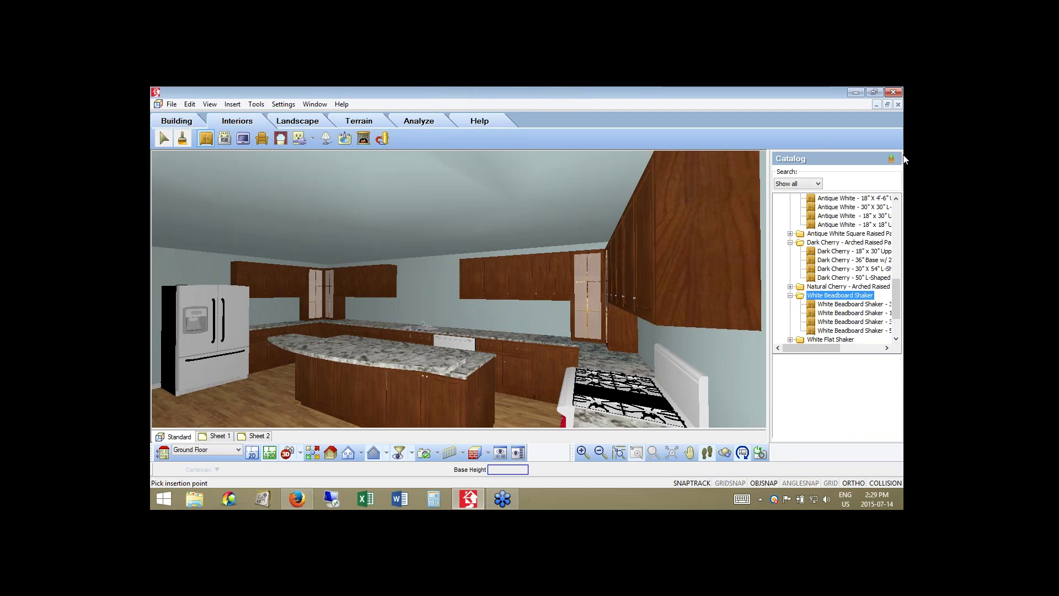
- Annotate the kitchen view with green check marks on the upper, base and corner cabinets and an arc linking the glass-door corner cabinets
click(898, 234)
click(812, 252)
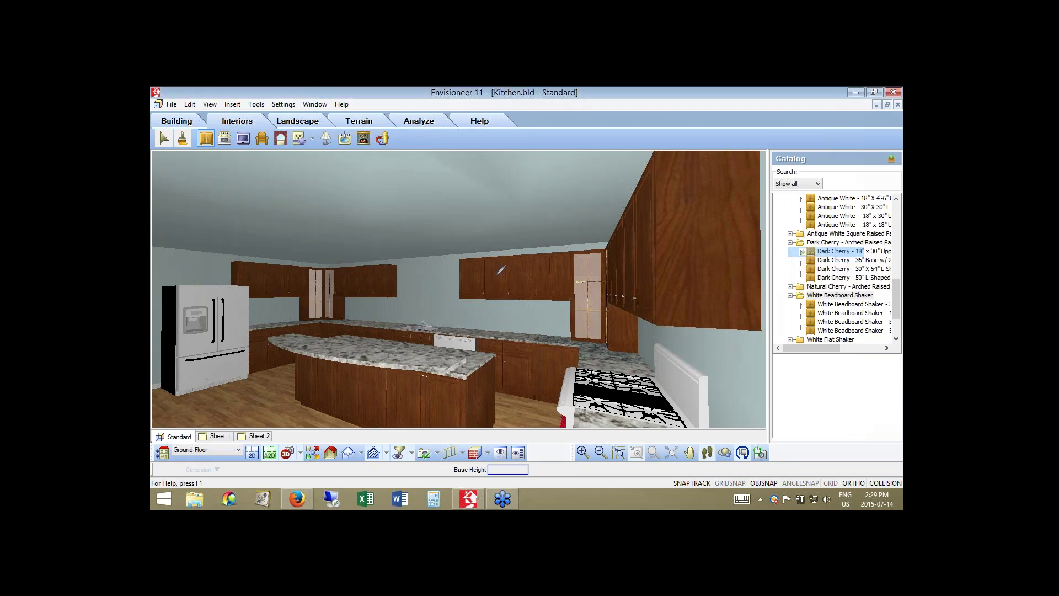
drag(515, 257, 516, 257)
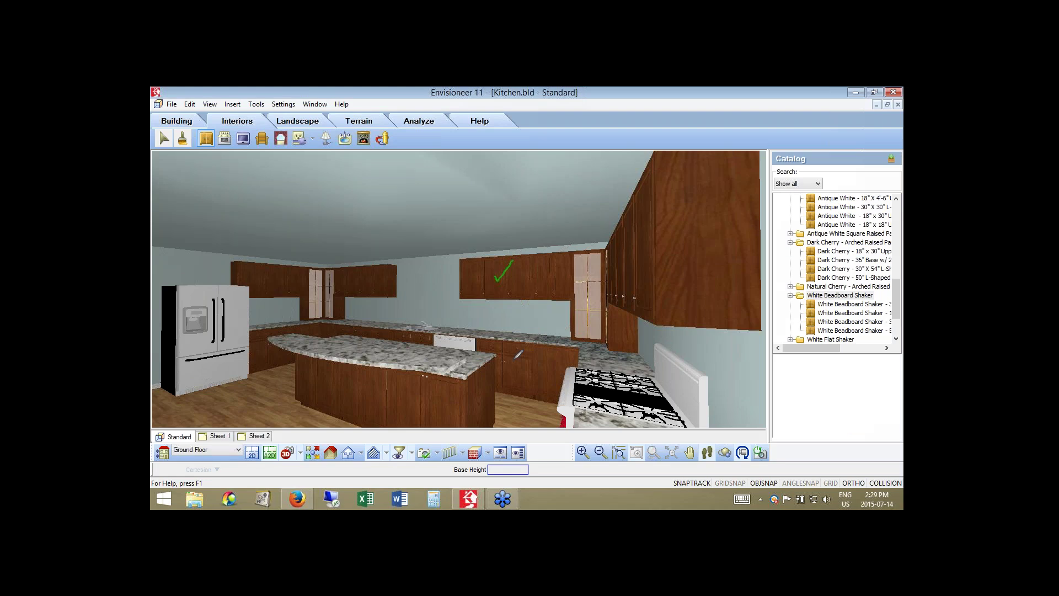
drag(509, 362, 540, 342)
drag(568, 354, 583, 348)
drag(589, 290, 606, 272)
drag(505, 281, 560, 289)
mouse_move(586, 256)
mouse_down()
mouse_move(548, 238)
mouse_move(356, 237)
mouse_move(338, 265)
mouse_up()
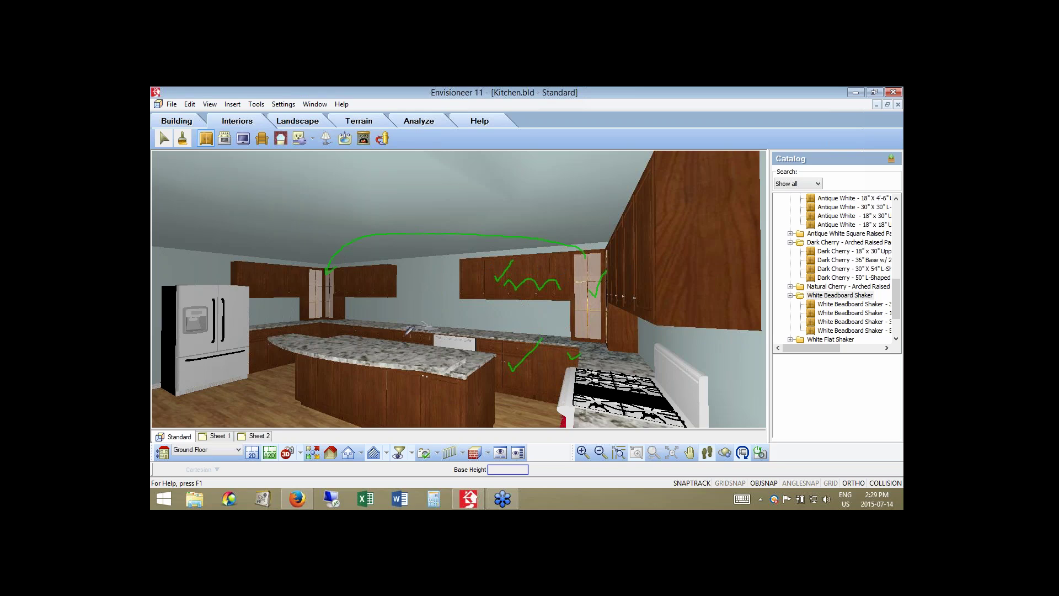
mouse_move(405, 332)
mouse_down()
mouse_move(414, 331)
mouse_move(361, 323)
mouse_up()
right_click(784, 344)
click(842, 369)
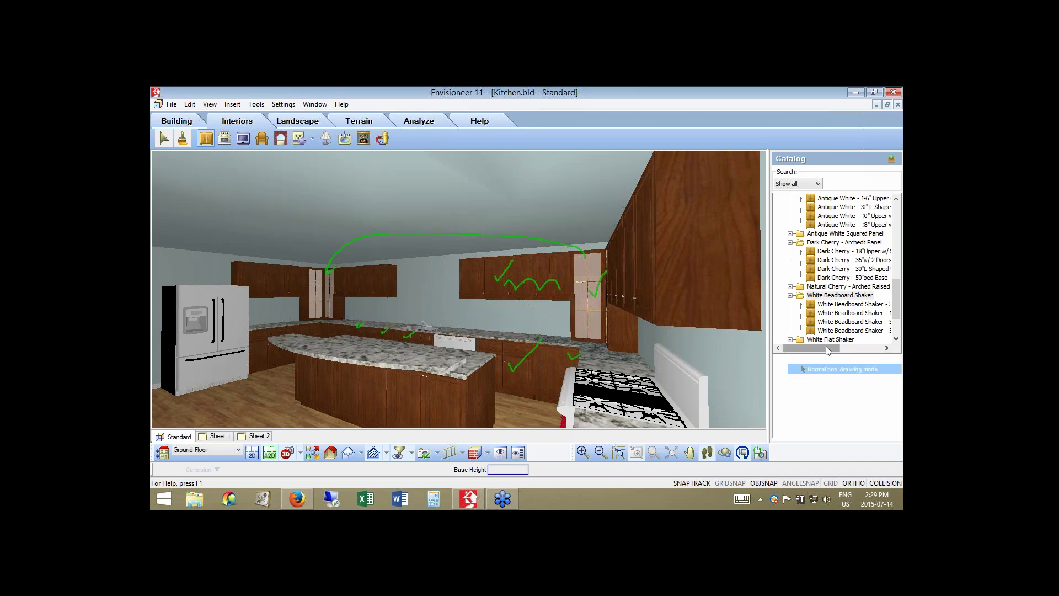
- Preview the 36" base cabinet in the catalog's Dark Cherry group
drag(826, 346, 861, 347)
click(807, 260)
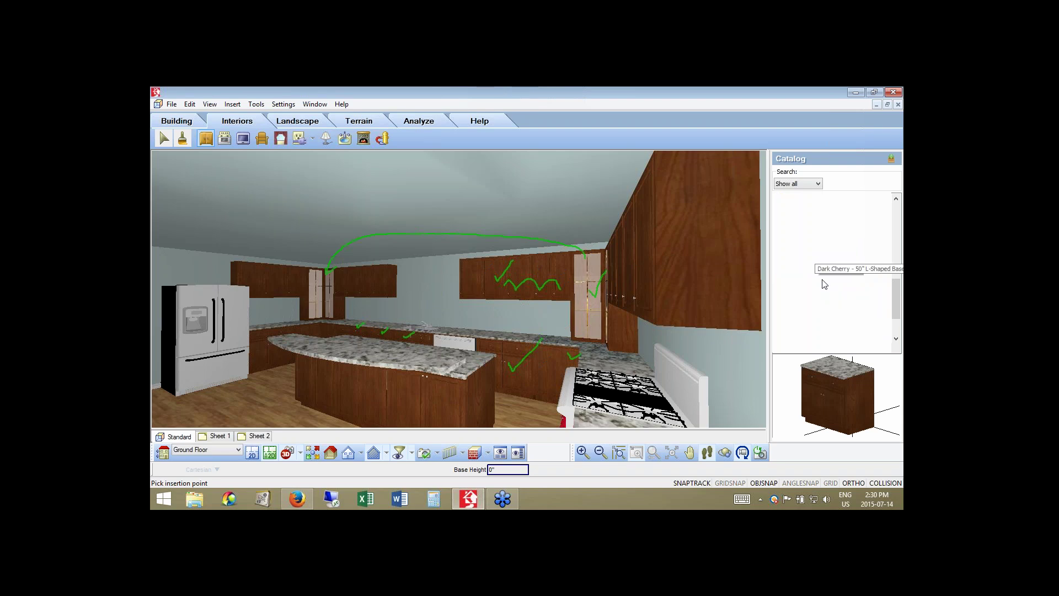
- Open the Library Manager, erase all annotation drawings, and show the Kitchen Configuration library
click(172, 105)
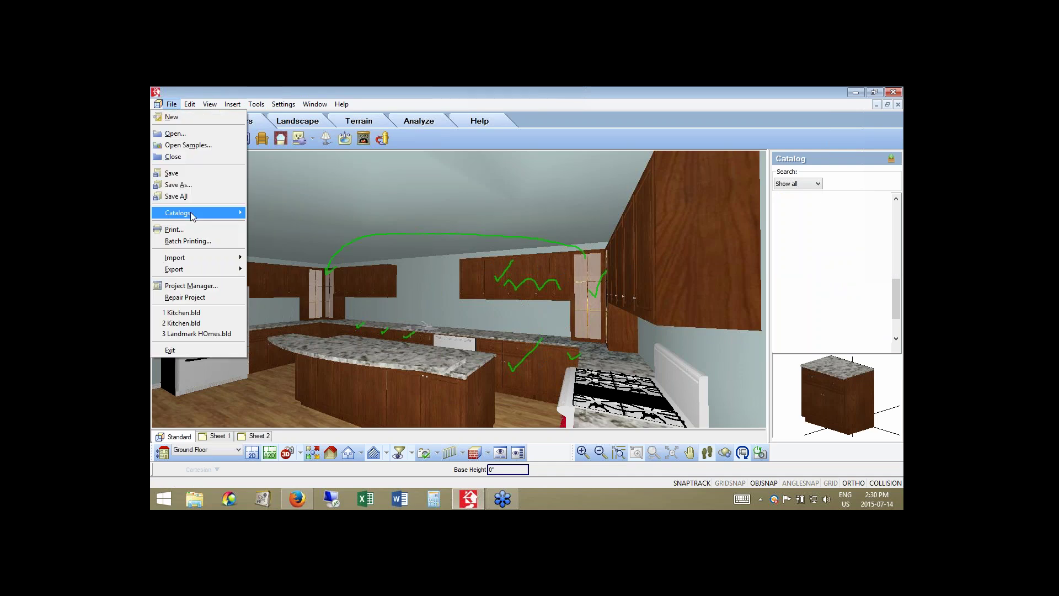
mouse_move(191, 213)
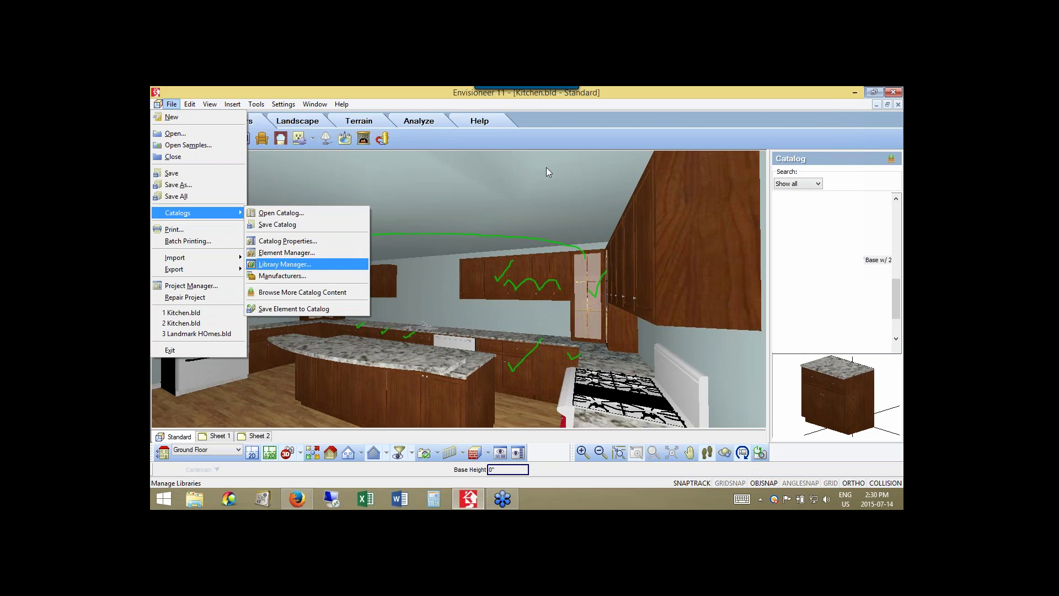
key(Return)
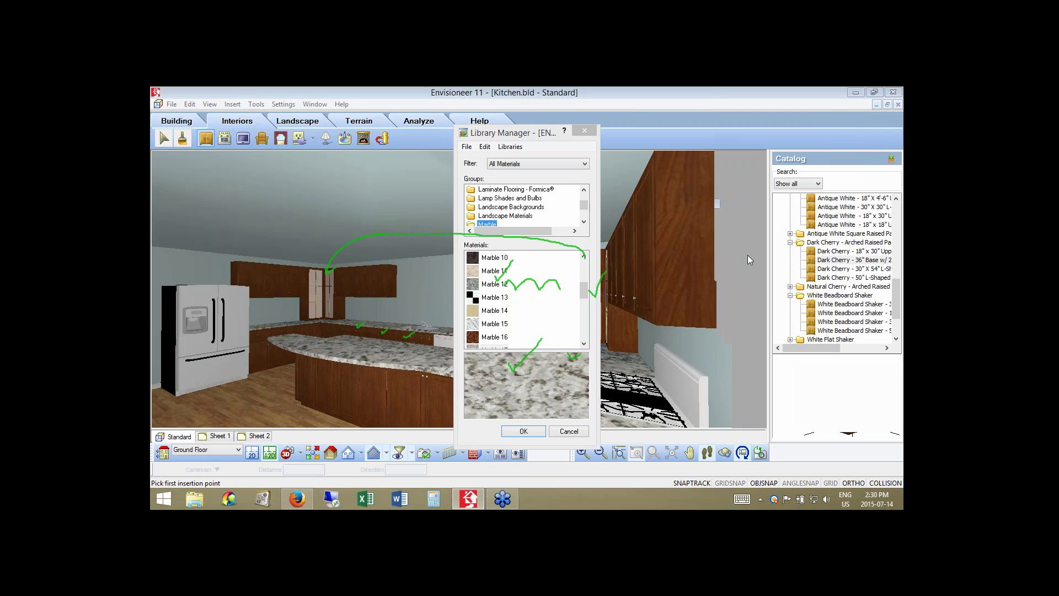
click(754, 298)
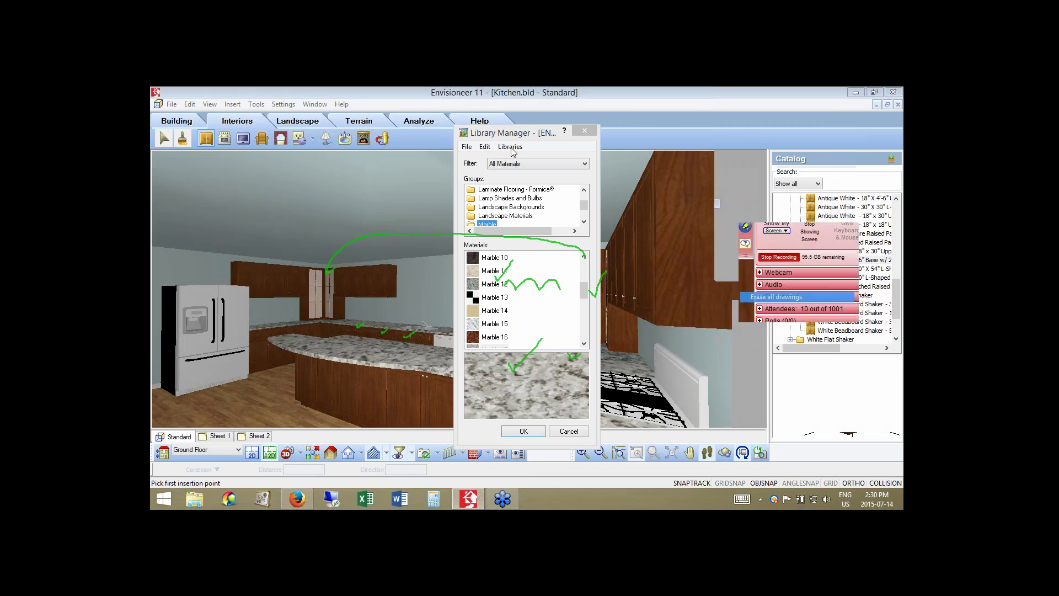
click(511, 147)
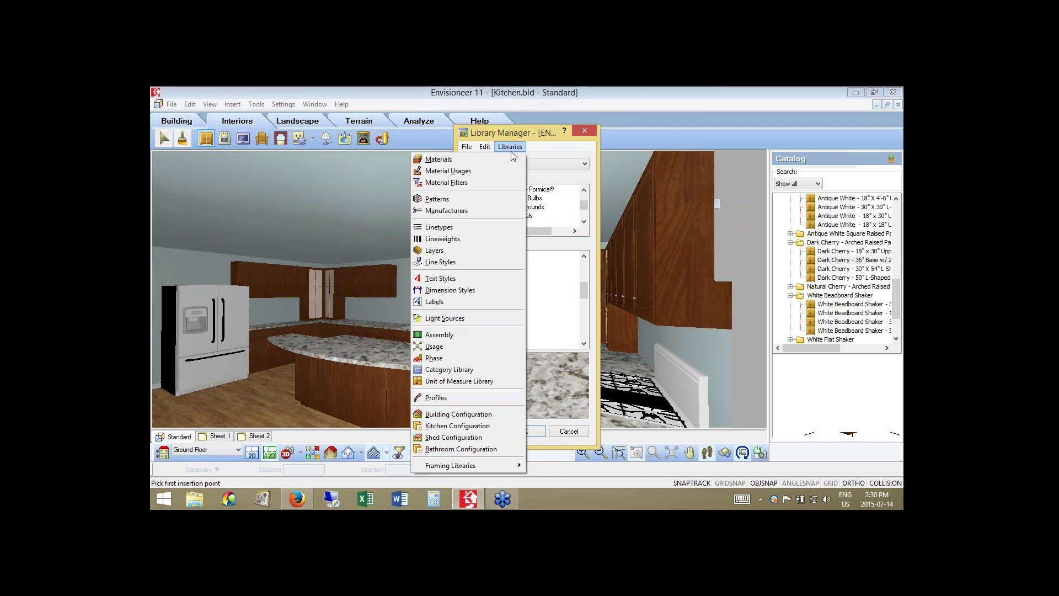
click(456, 426)
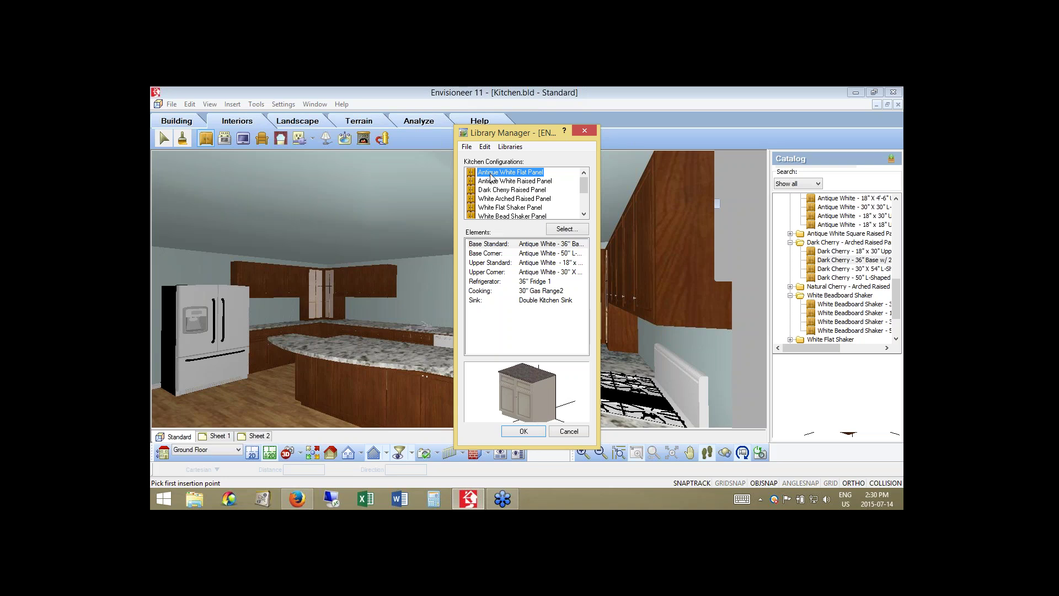
- Examine the cabinet, refrigerator and sink elements assigned to the Antique White Flat Panel and Antique White Raised Panel configurations
click(488, 245)
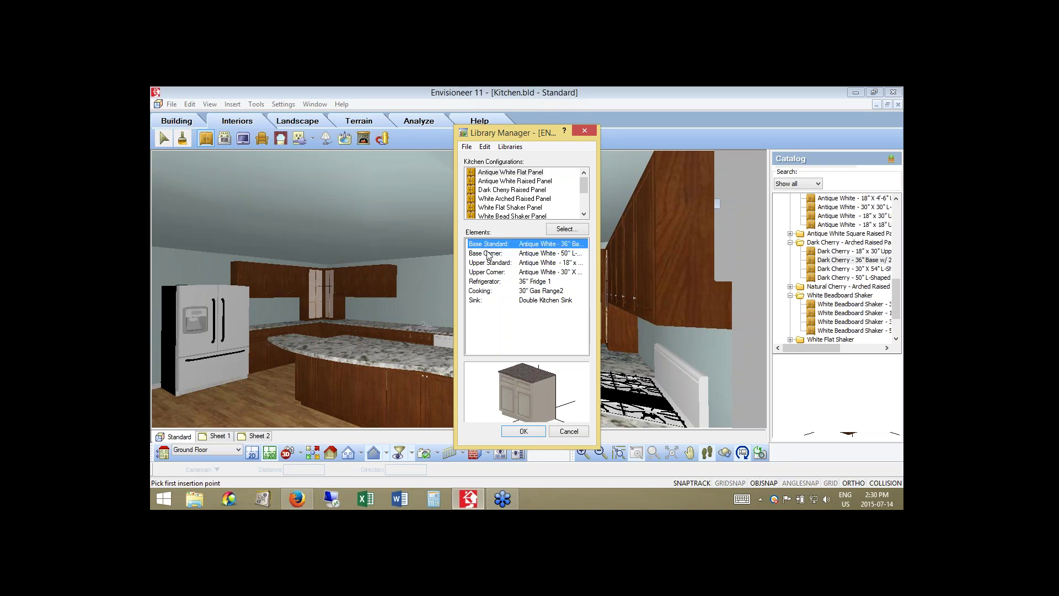
click(488, 254)
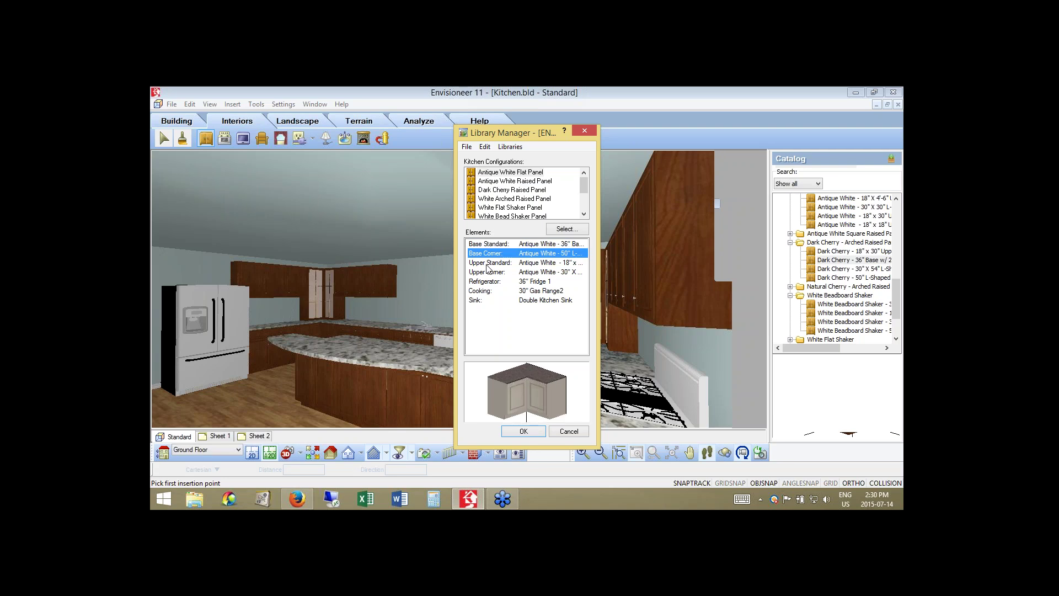
click(488, 270)
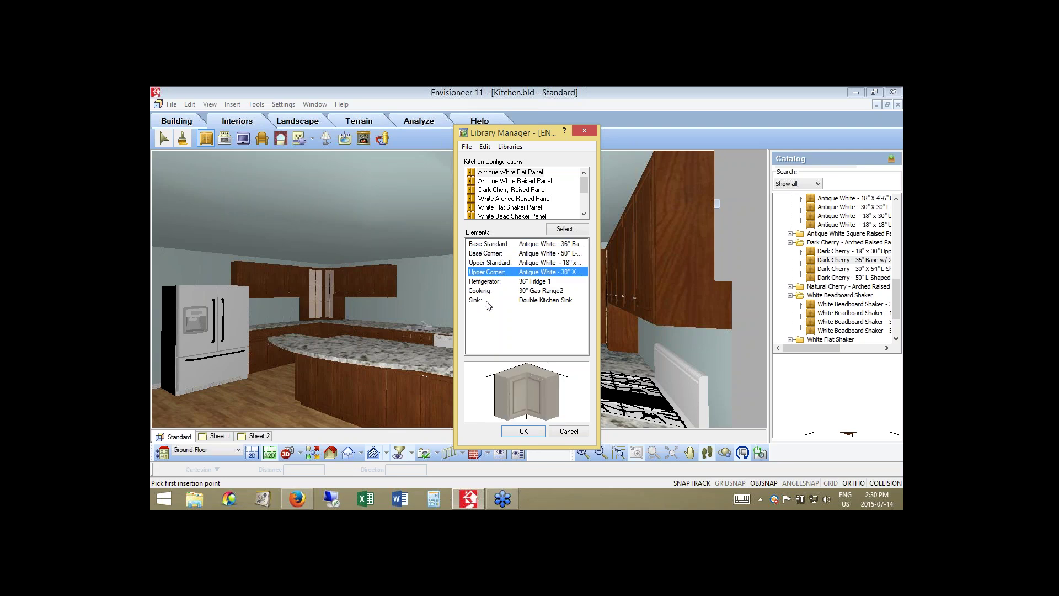
click(485, 281)
click(478, 305)
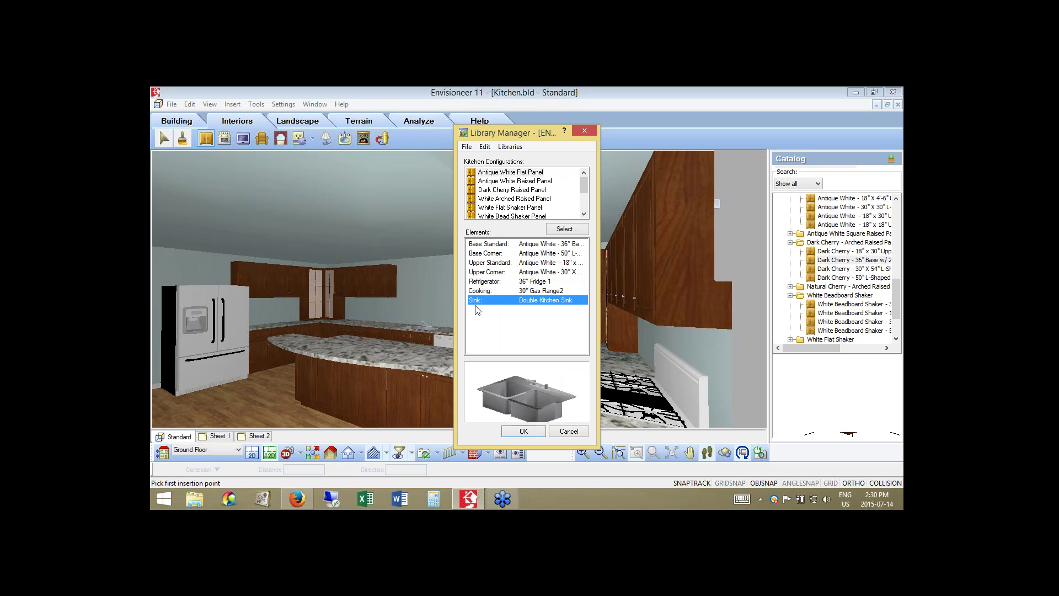
click(487, 182)
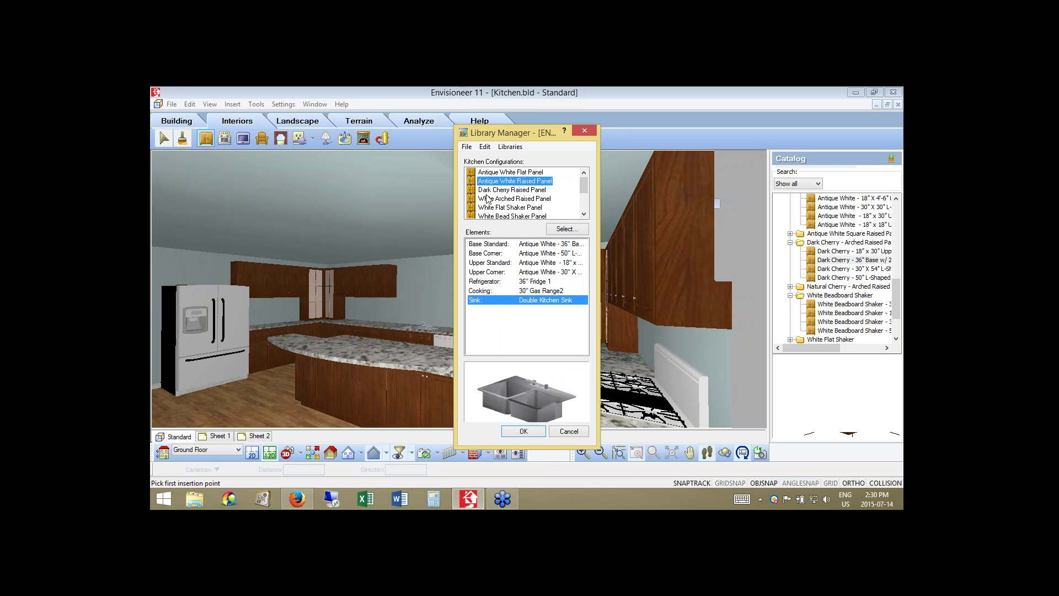
click(485, 254)
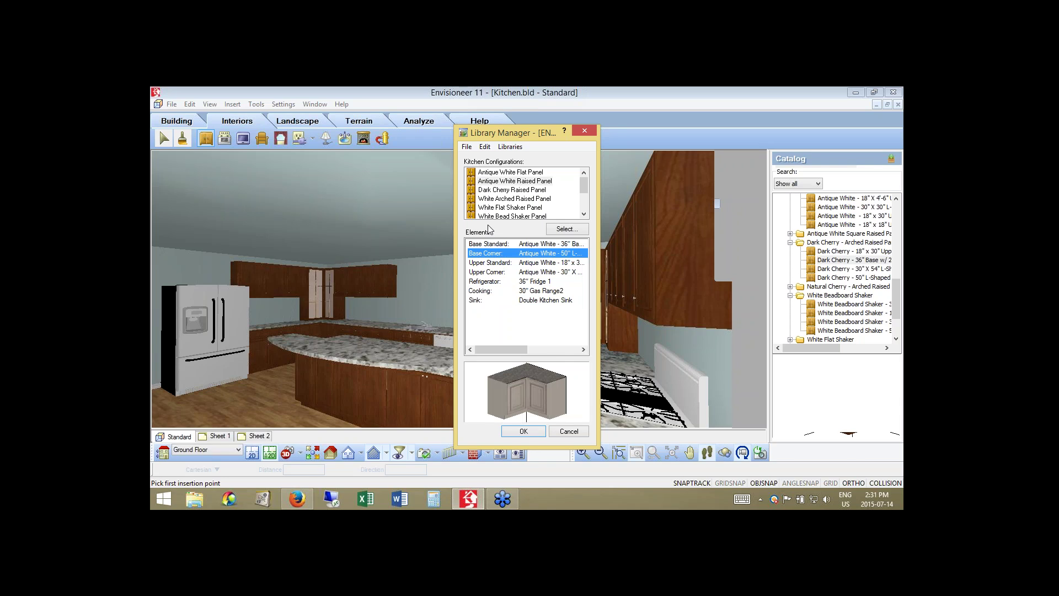
- Add a new kitchen configuration named Sample Kitchen
click(507, 182)
right_click(507, 184)
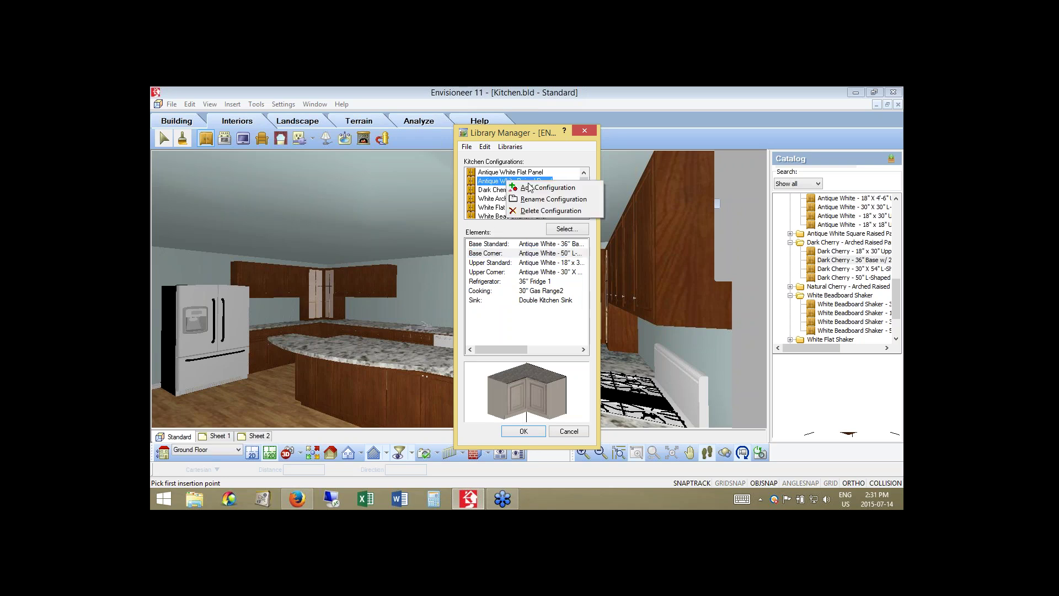
click(531, 188)
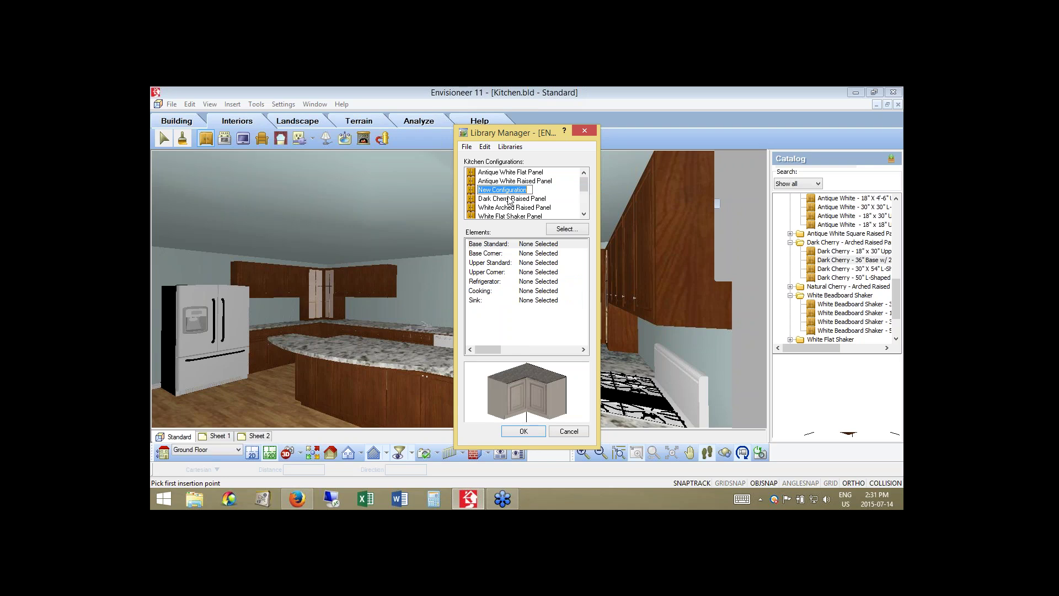
text(Sample Kitchen)
- Set the Base Standard element of Sample Kitchen to the 36" Base w/ 2 Doors cabinet from Double Door Base Cabinets
click(497, 246)
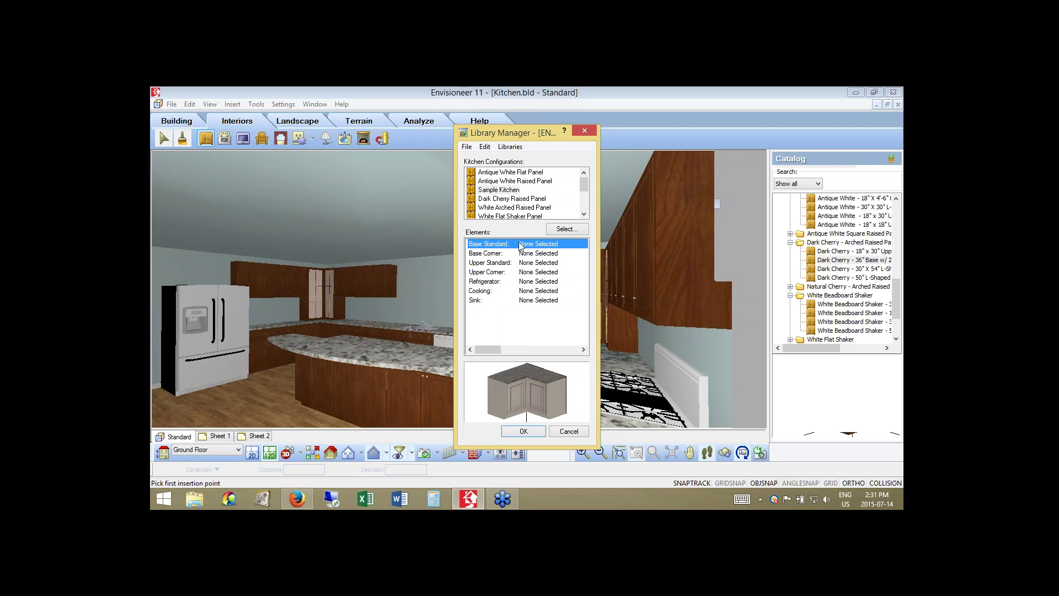
click(573, 229)
scroll(595, 276, down, 3)
drag(601, 298, 600, 208)
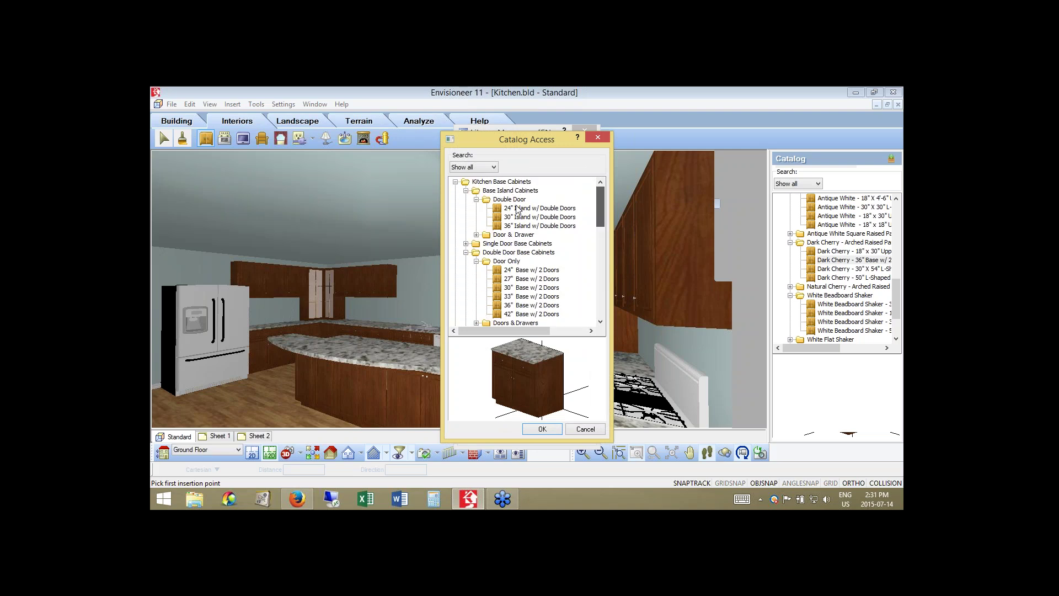
click(455, 181)
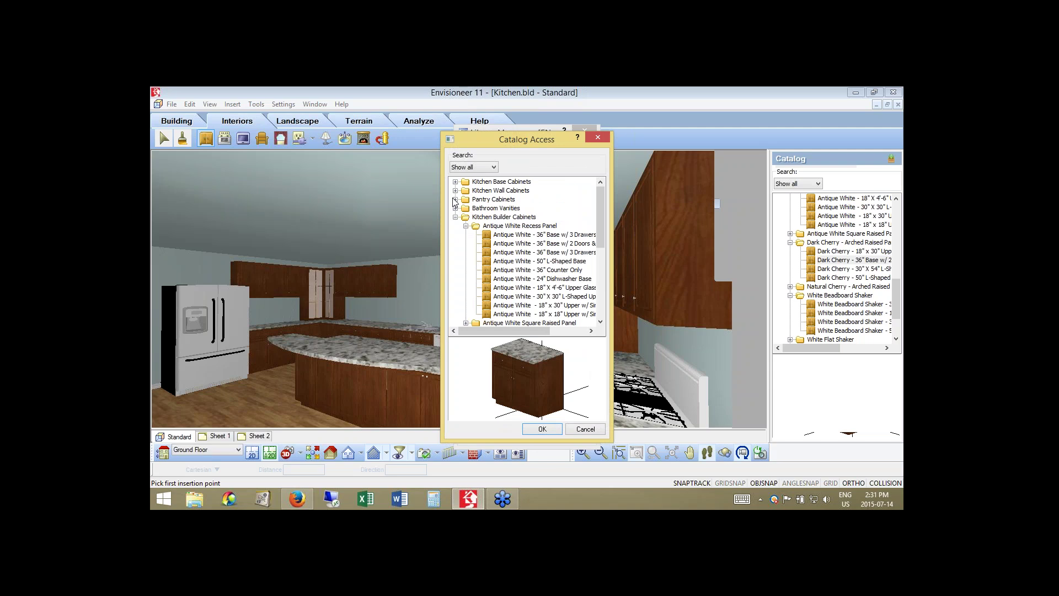
click(455, 182)
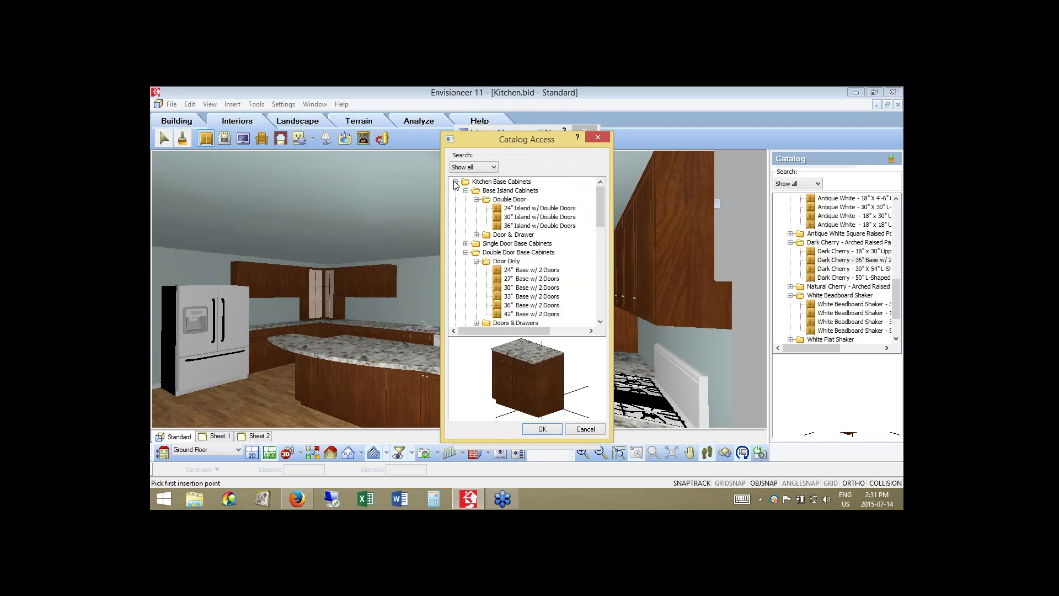
click(477, 234)
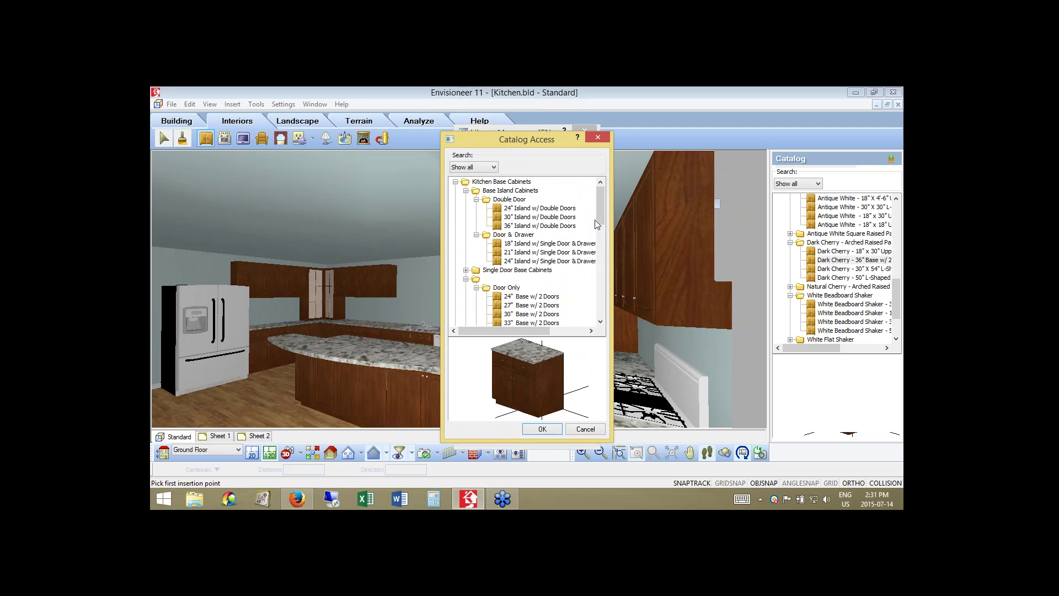
drag(600, 215, 600, 228)
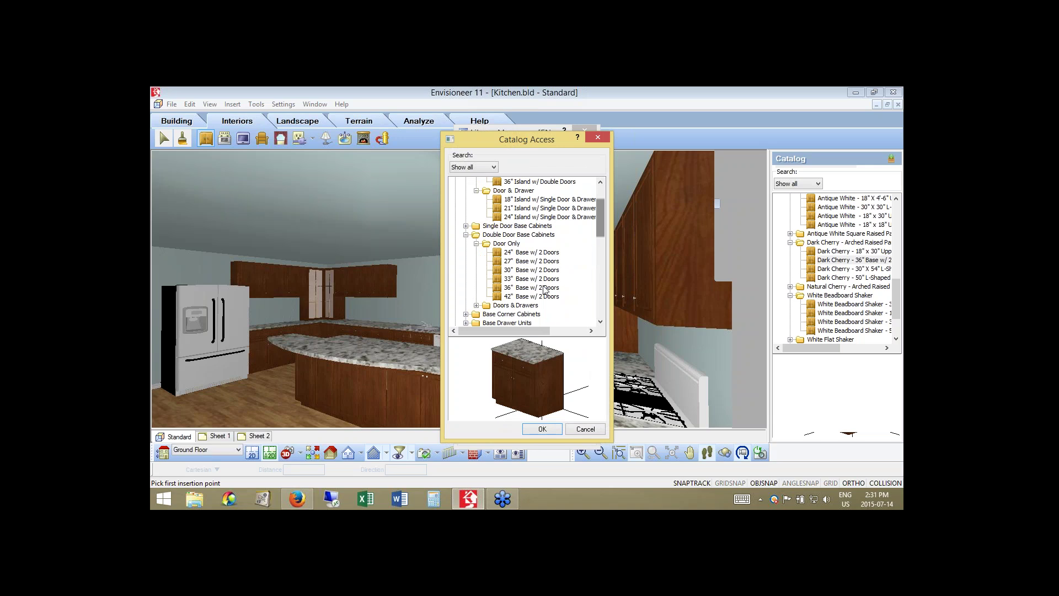
click(545, 288)
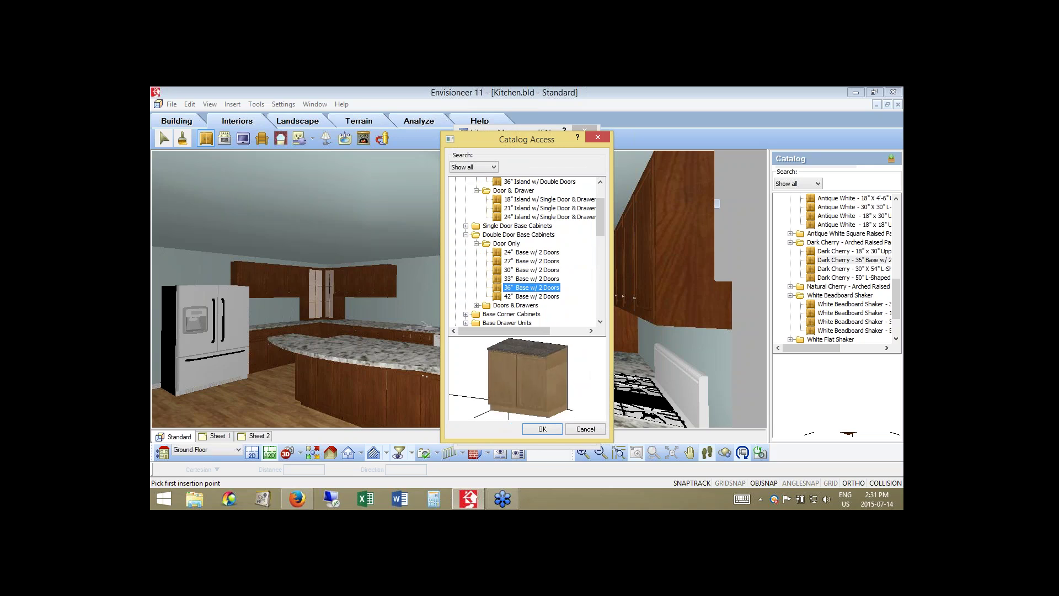
double_click(531, 287)
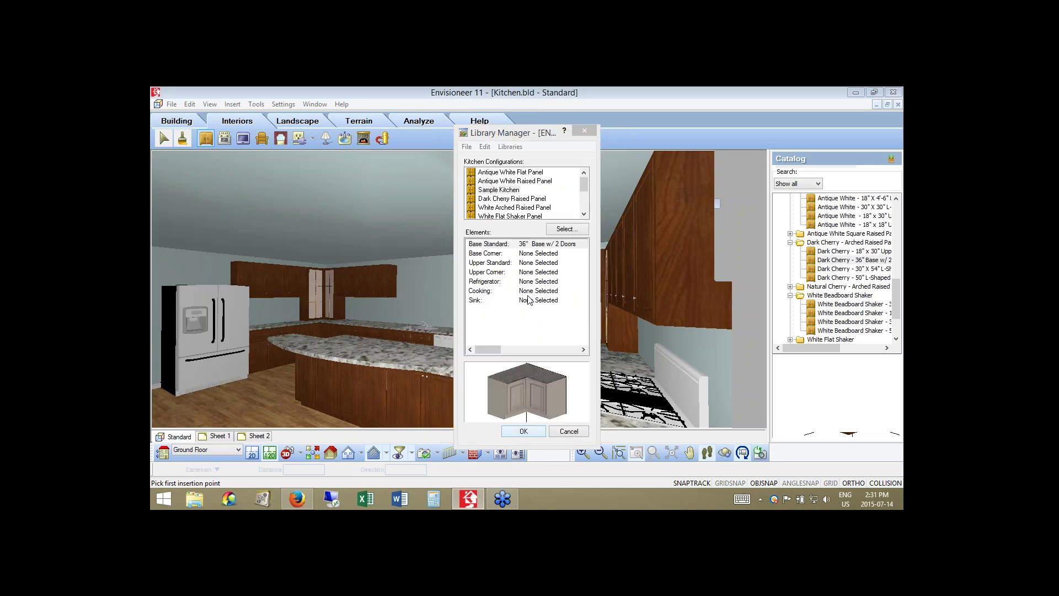
- Set the Base Corner element of Sample Kitchen to the 36" L-Shaped Base from Base Corner Cabinets
click(488, 256)
click(488, 254)
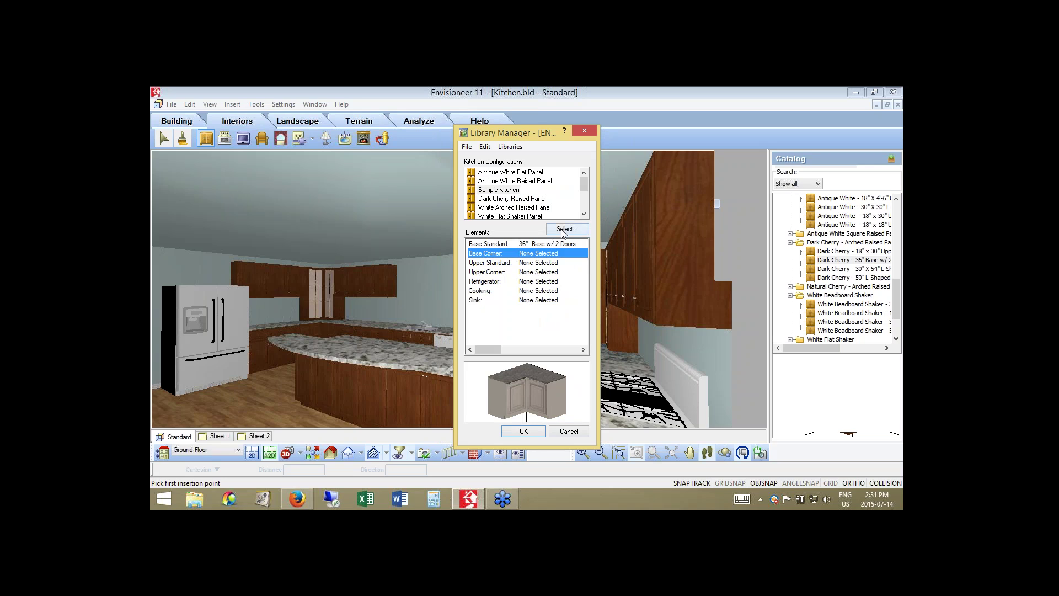
click(563, 229)
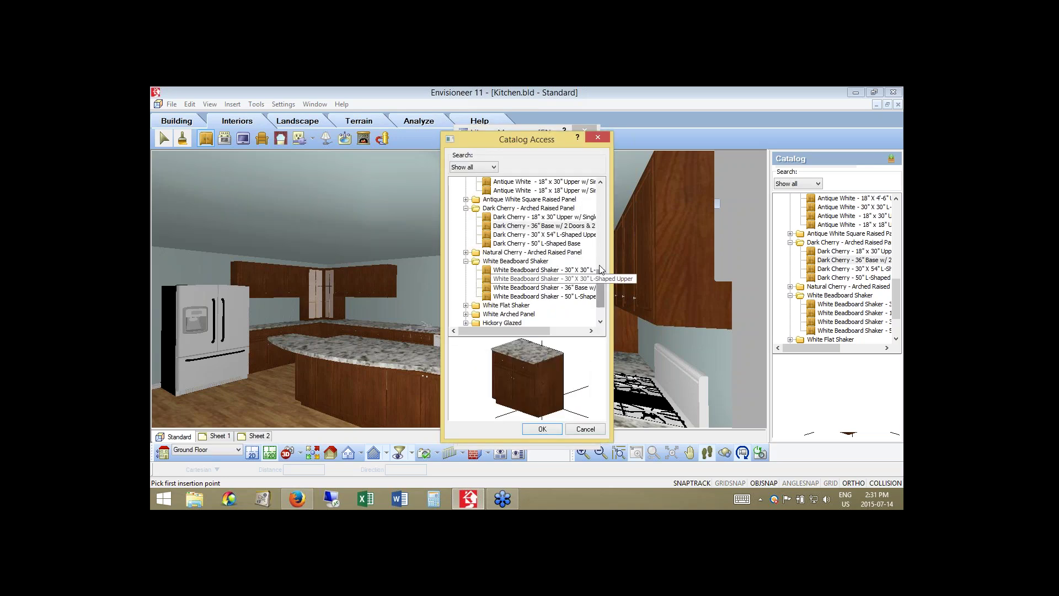
scroll(600, 269, up, 10)
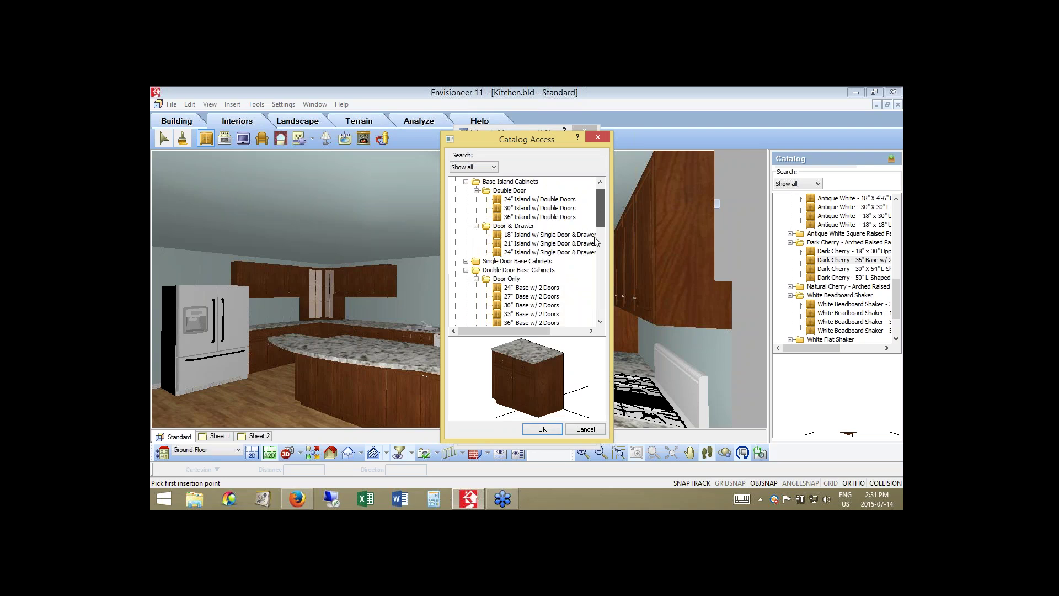
scroll(594, 238, down, 4)
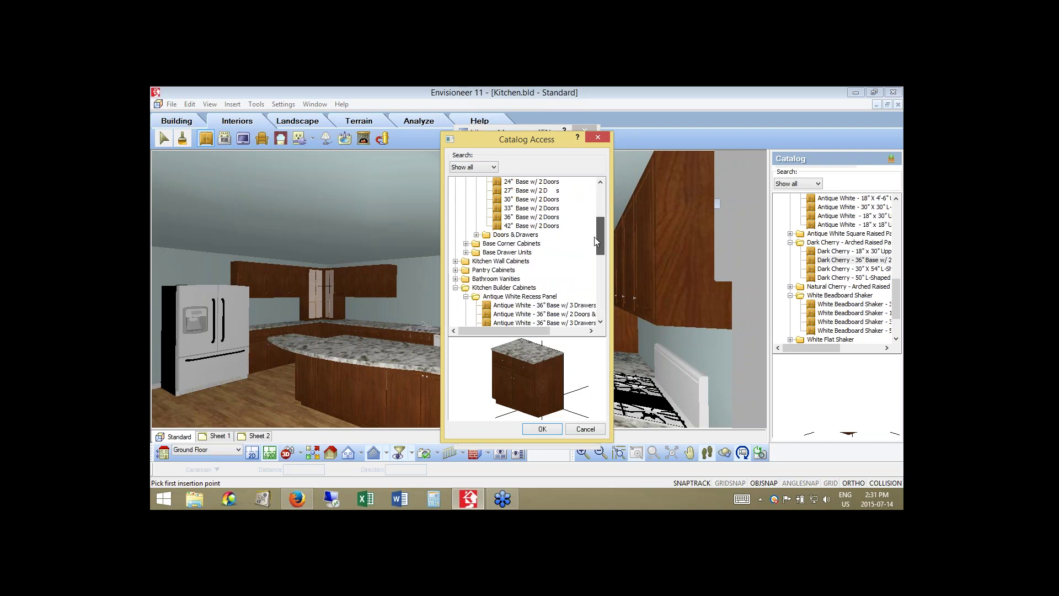
click(466, 243)
click(477, 252)
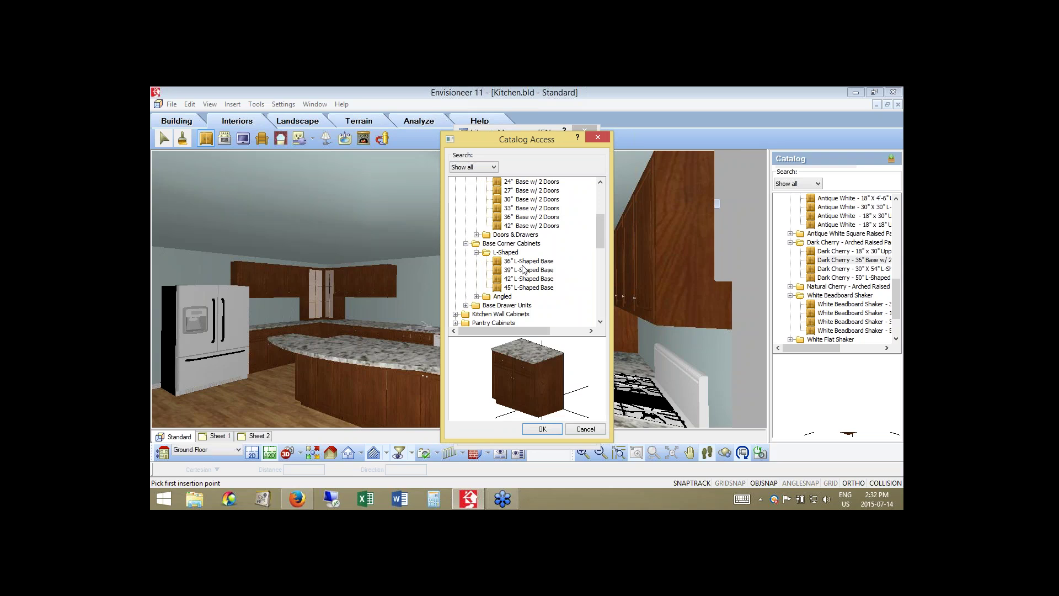
click(529, 261)
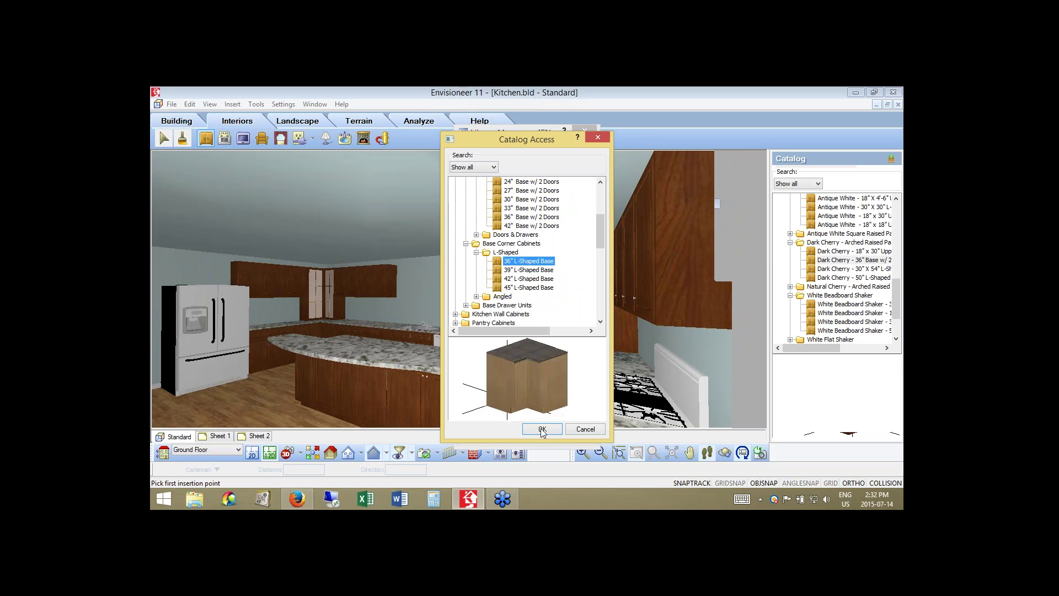
click(542, 428)
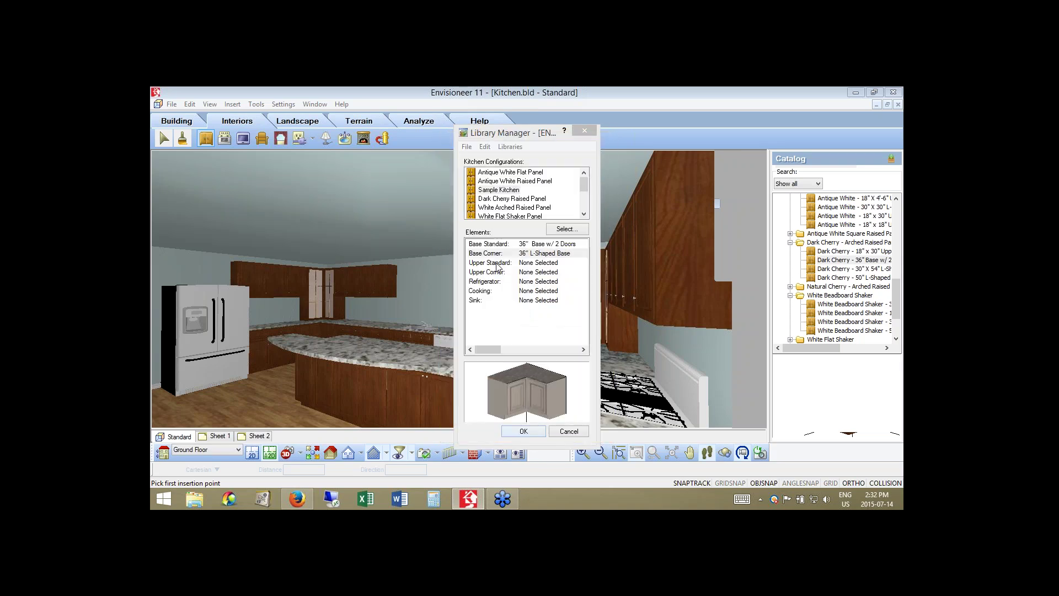
- Try to assign the 24" Height group of double-door upper wall cabinets to the Upper Standard element
click(502, 264)
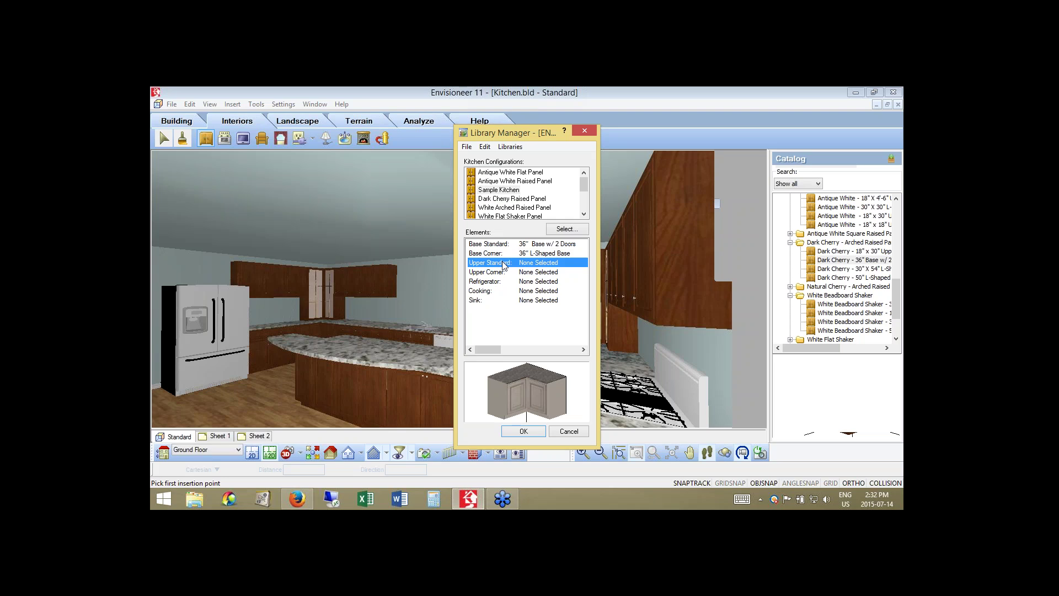
click(566, 229)
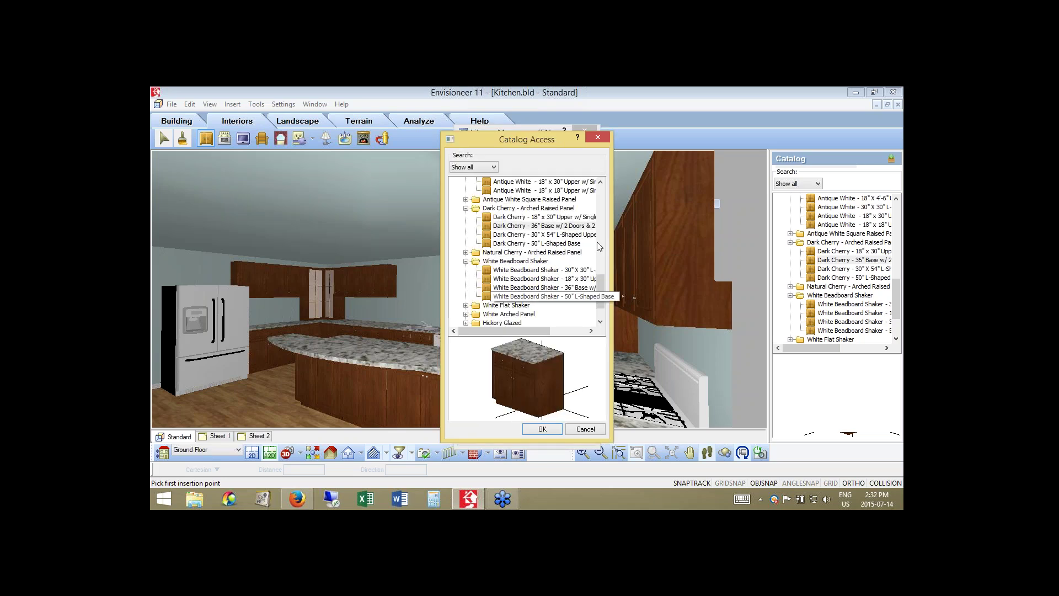
mouse_move(600, 246)
mouse_down()
mouse_move(597, 204)
mouse_move(595, 252)
mouse_up()
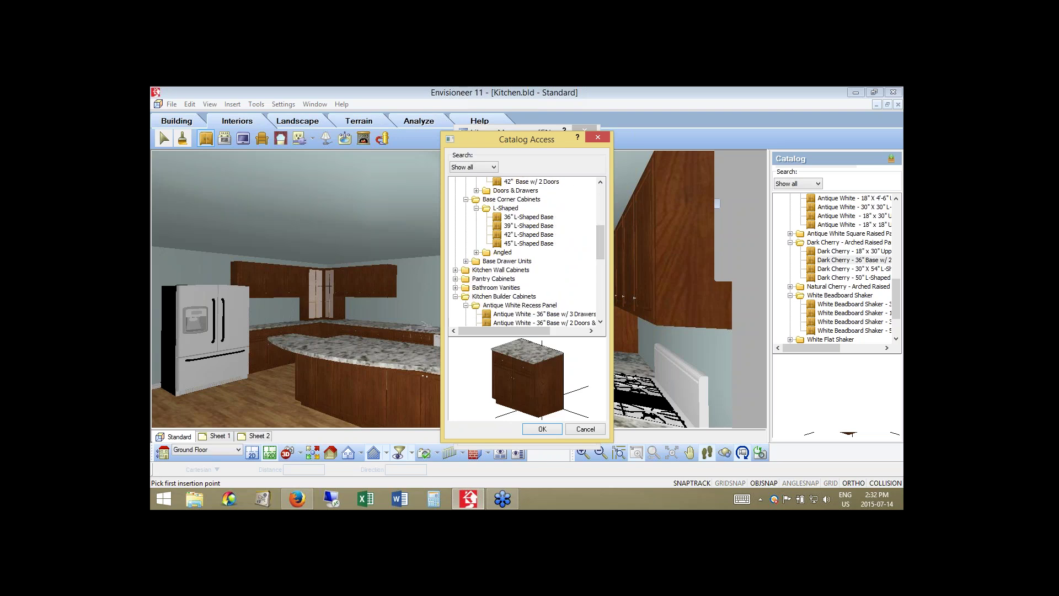
scroll(460, 196, up, 6)
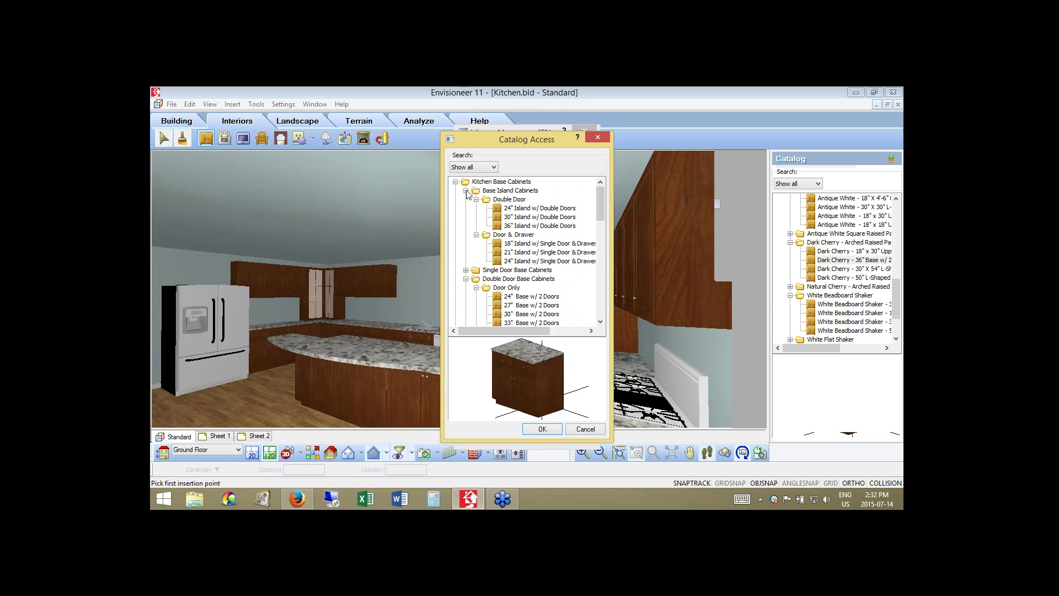
click(466, 190)
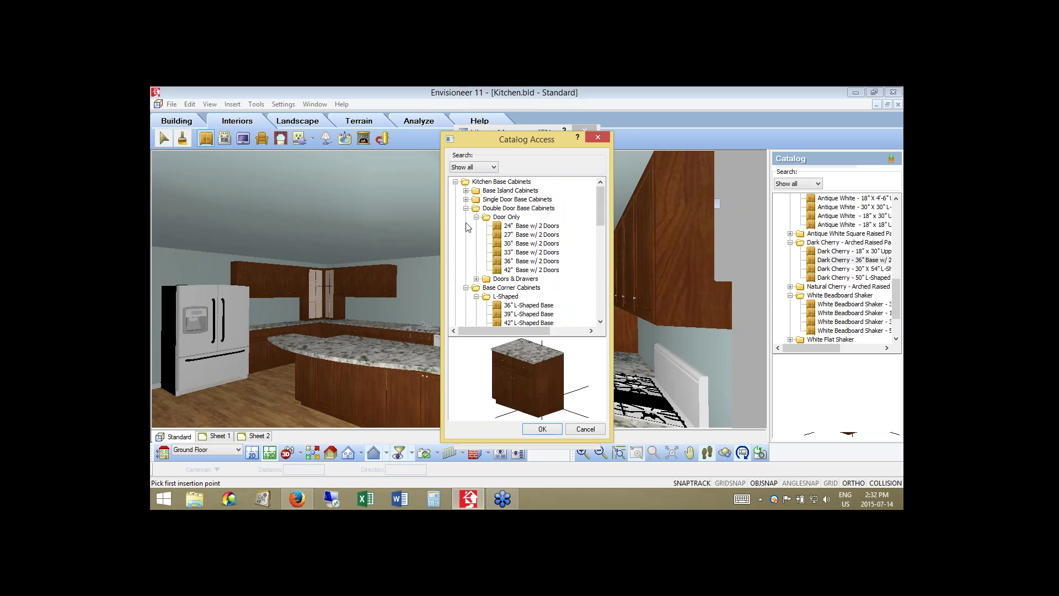
click(456, 182)
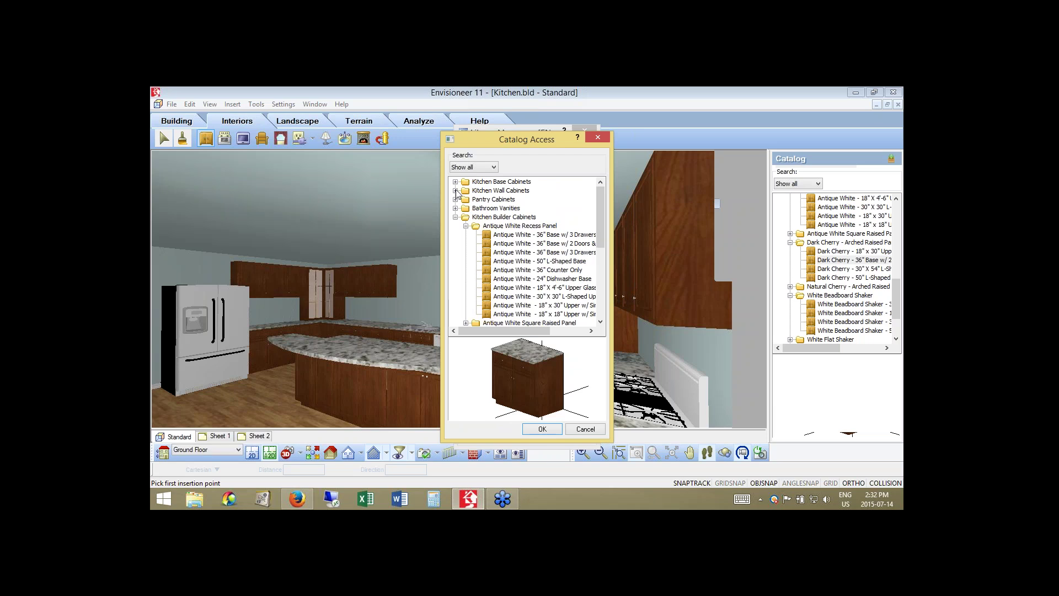
click(455, 191)
click(466, 200)
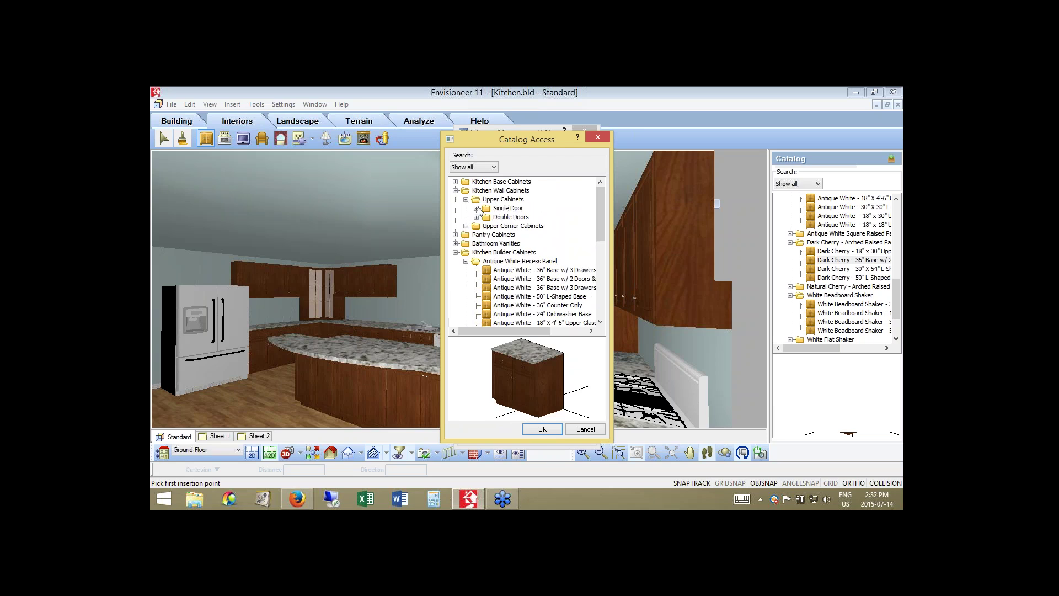
double_click(508, 217)
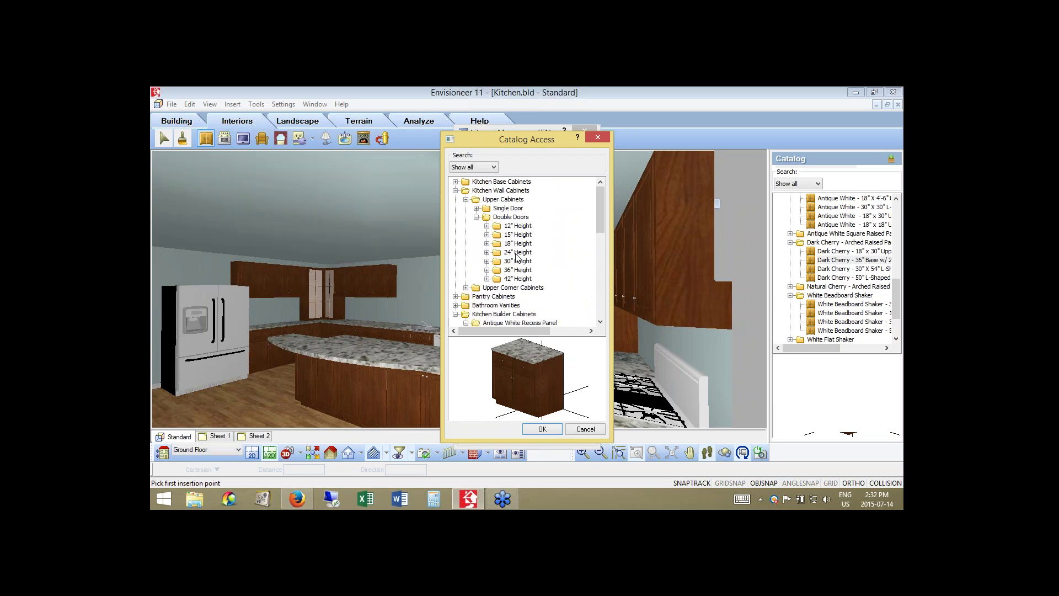
click(518, 252)
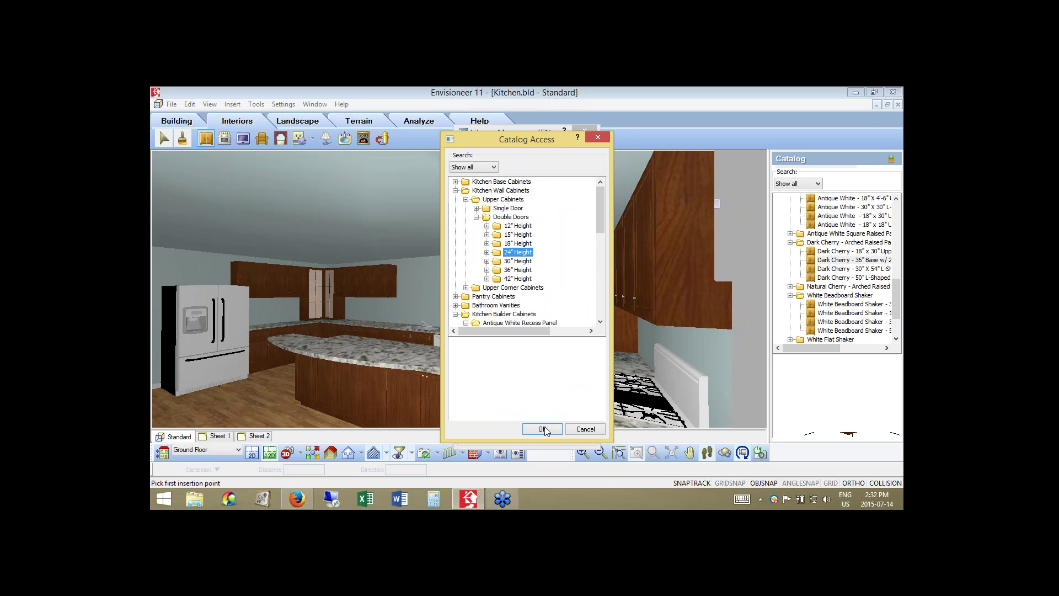
click(544, 429)
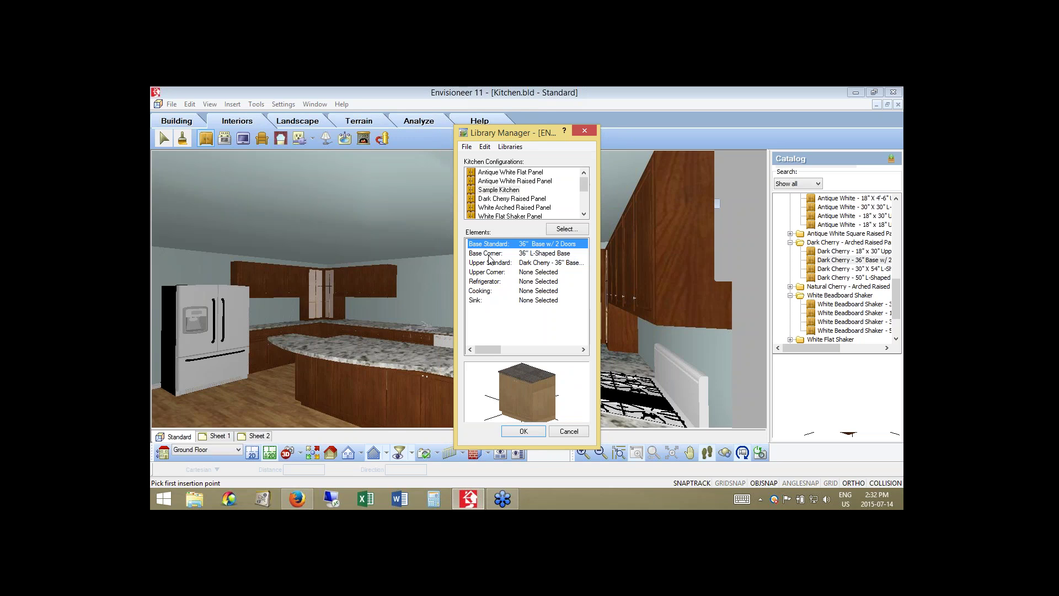
- Set the Upper Standard element to the 30" x 24" Upper w/ 2 Doors cabinet from the double-door upper cabinets
click(488, 263)
click(487, 272)
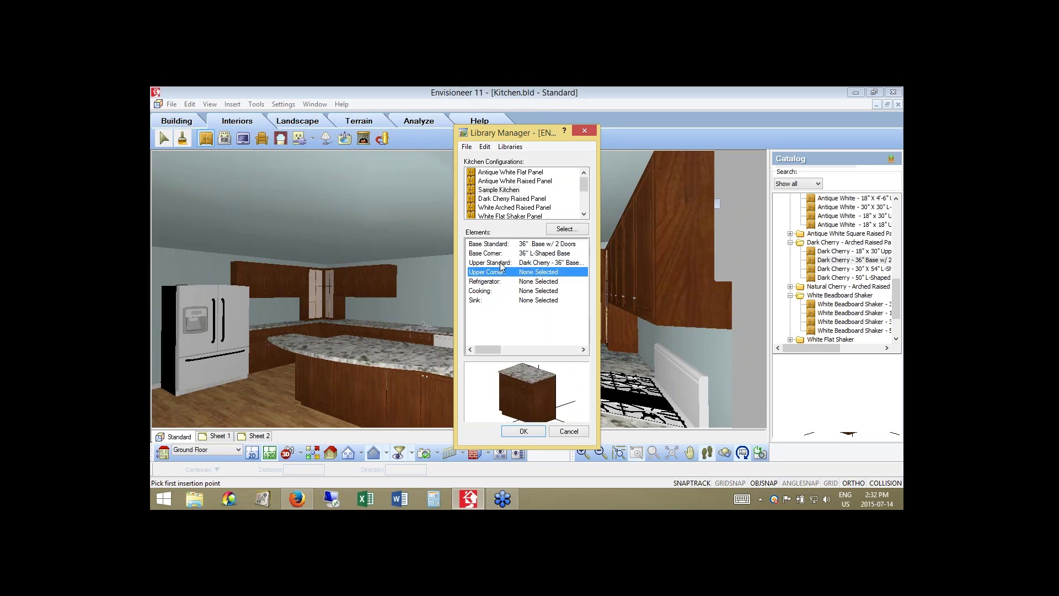
click(503, 263)
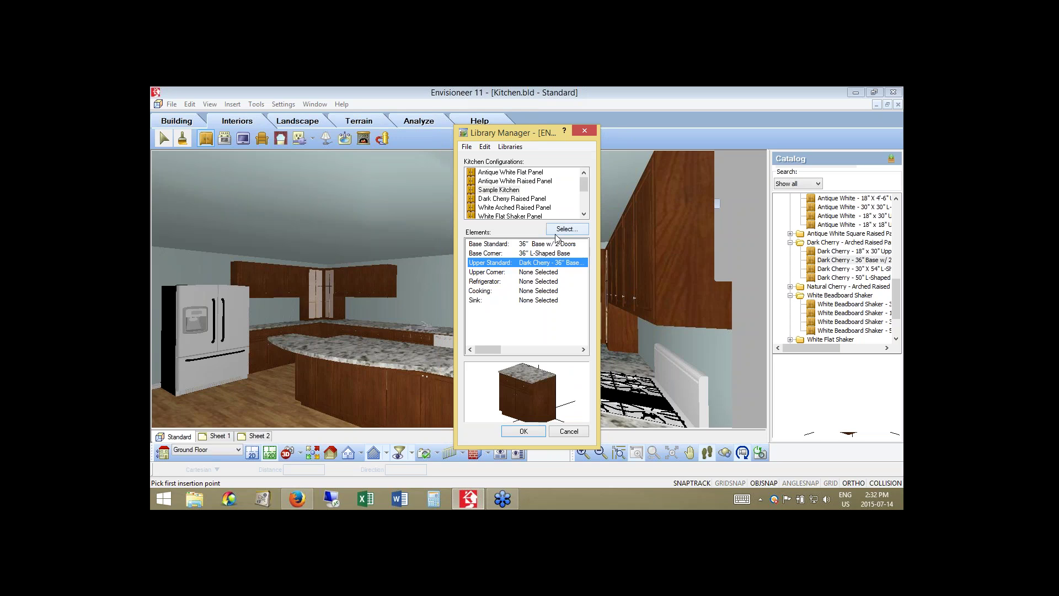
click(566, 228)
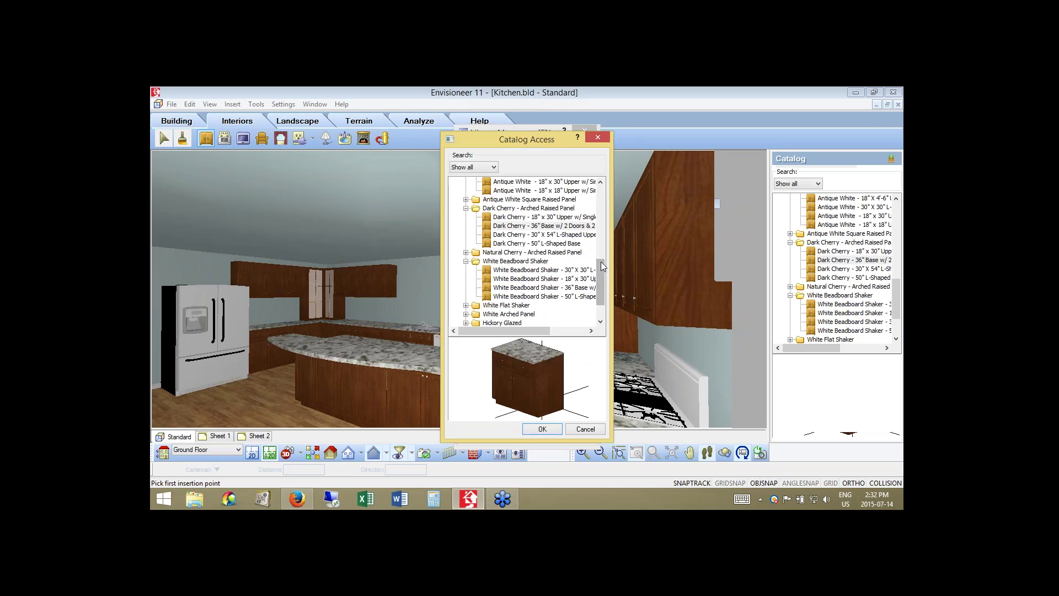
drag(601, 262, 600, 192)
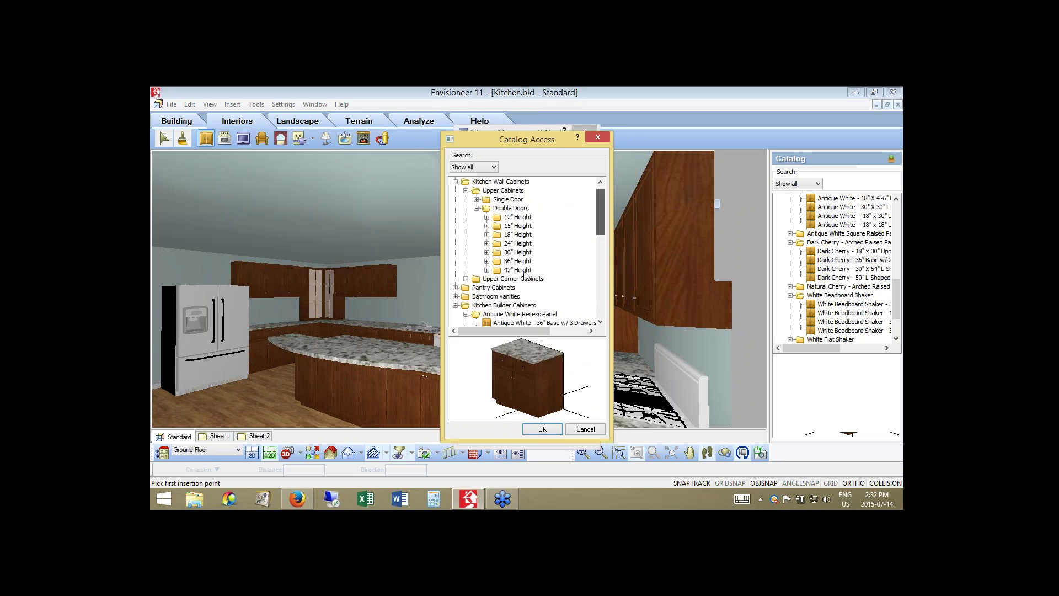
click(487, 244)
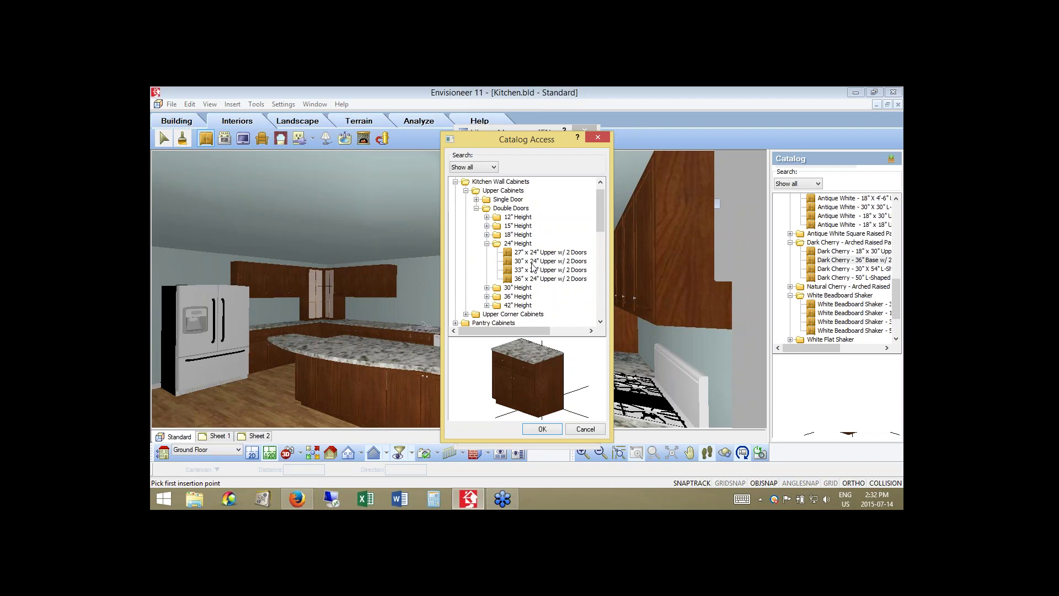
click(533, 261)
click(542, 428)
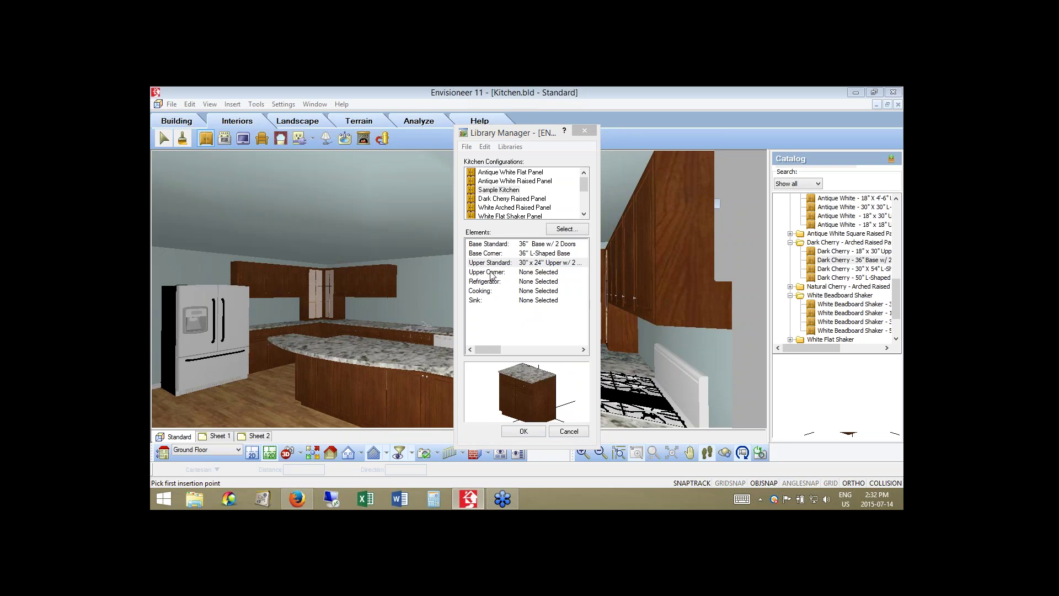
- Set the Upper Corner element to the 36" X 30" L-Shaped Upper from Upper Corner Cabinets
click(491, 271)
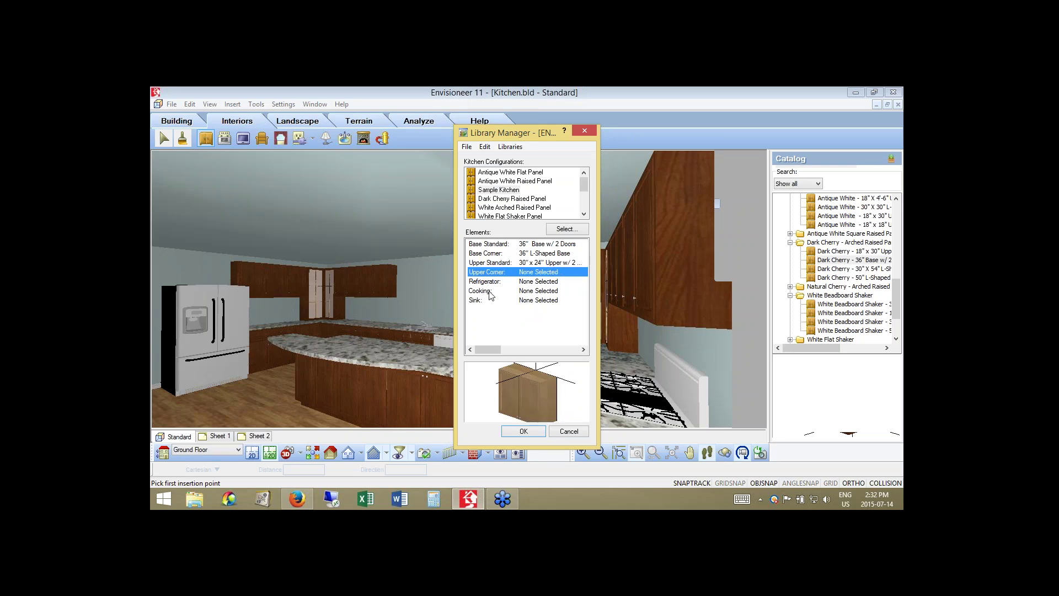
click(490, 281)
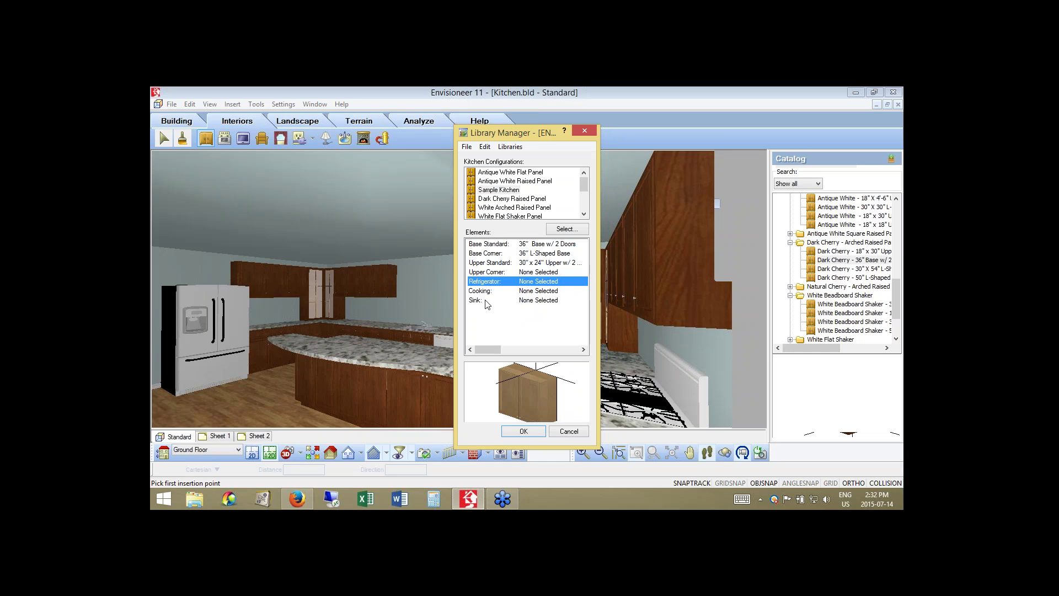
click(493, 273)
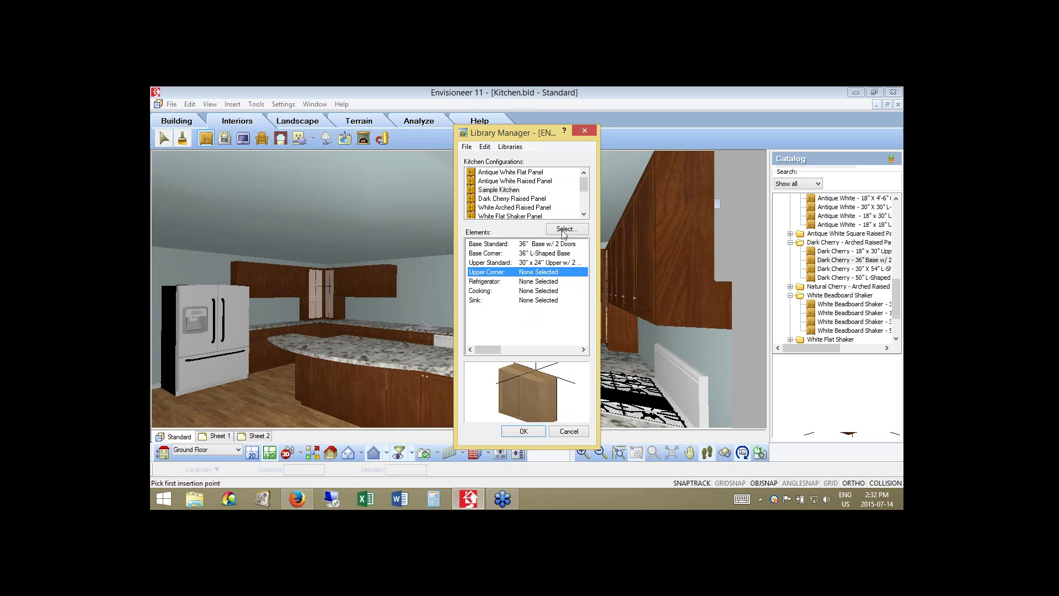
click(564, 229)
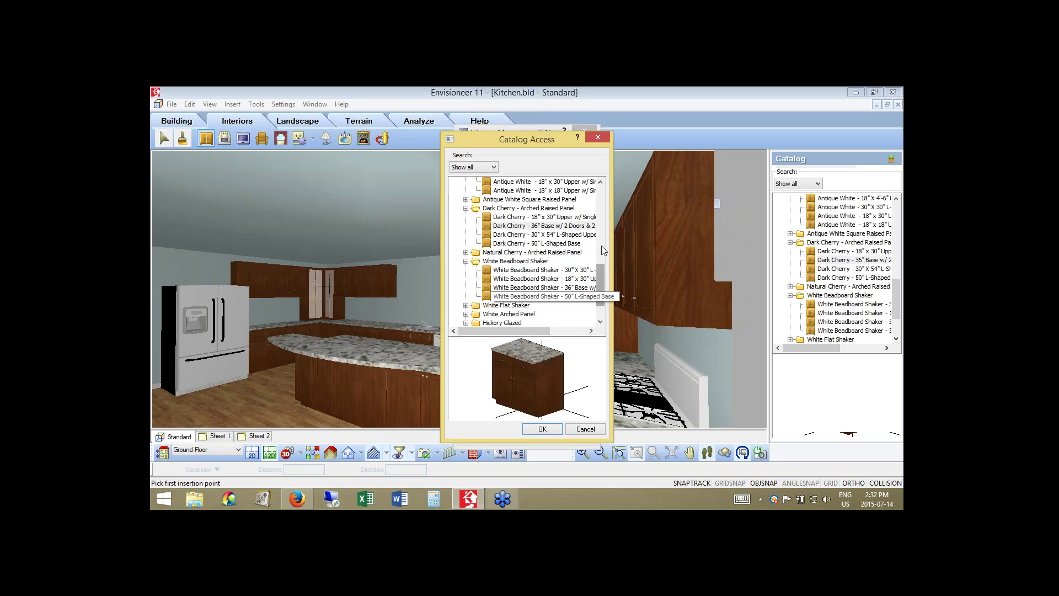
mouse_move(602, 246)
mouse_down()
mouse_move(601, 219)
mouse_move(600, 234)
mouse_up()
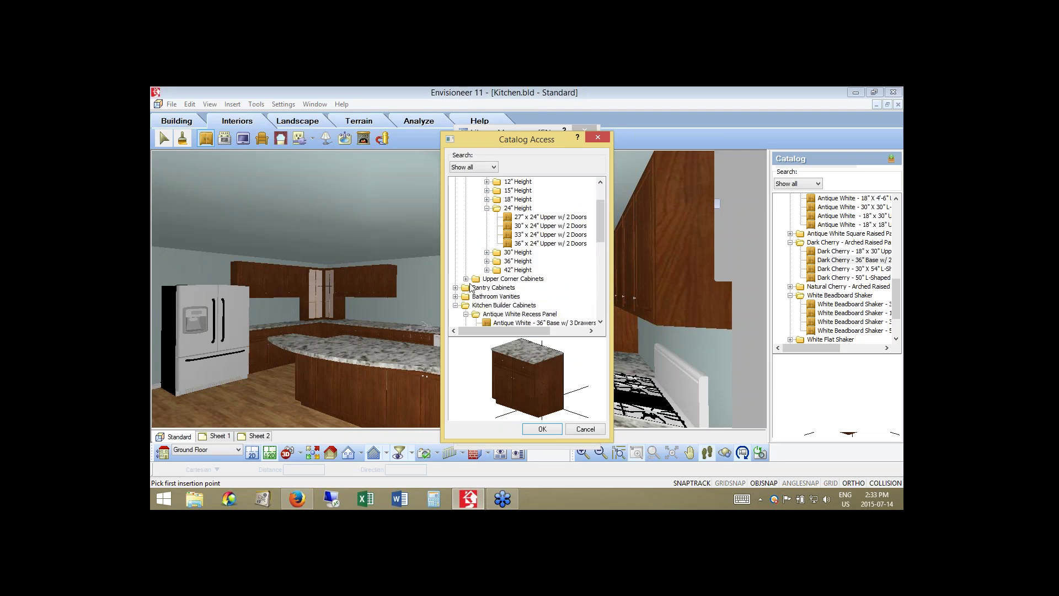
click(465, 279)
click(476, 288)
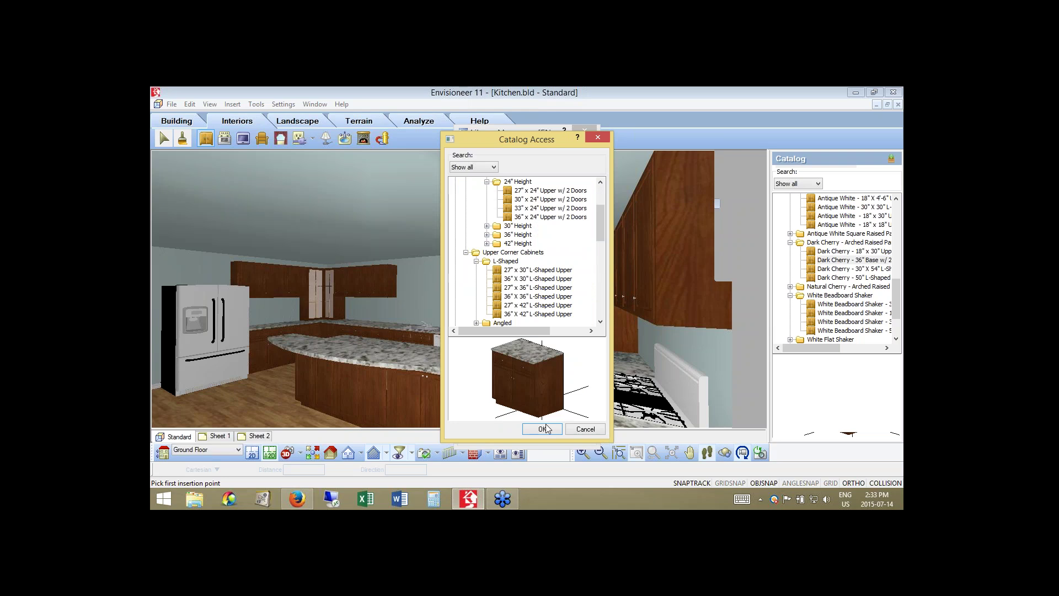
click(520, 279)
click(542, 429)
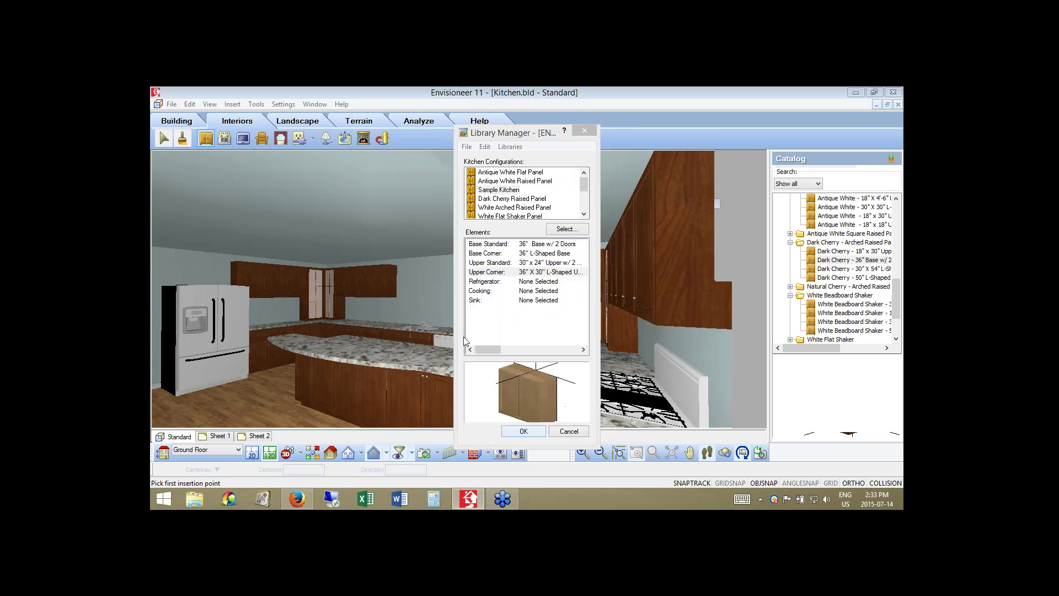
- Set the Refrigerator element of Sample Kitchen to 36" Fridge 1 from the kitchen appliances
click(494, 282)
click(564, 229)
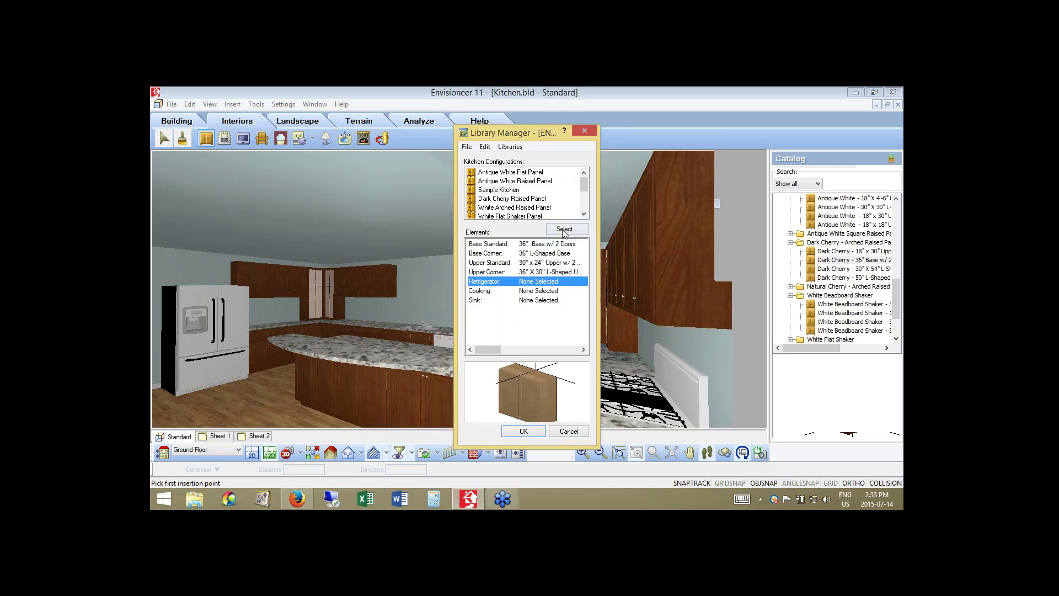
drag(601, 269, 602, 216)
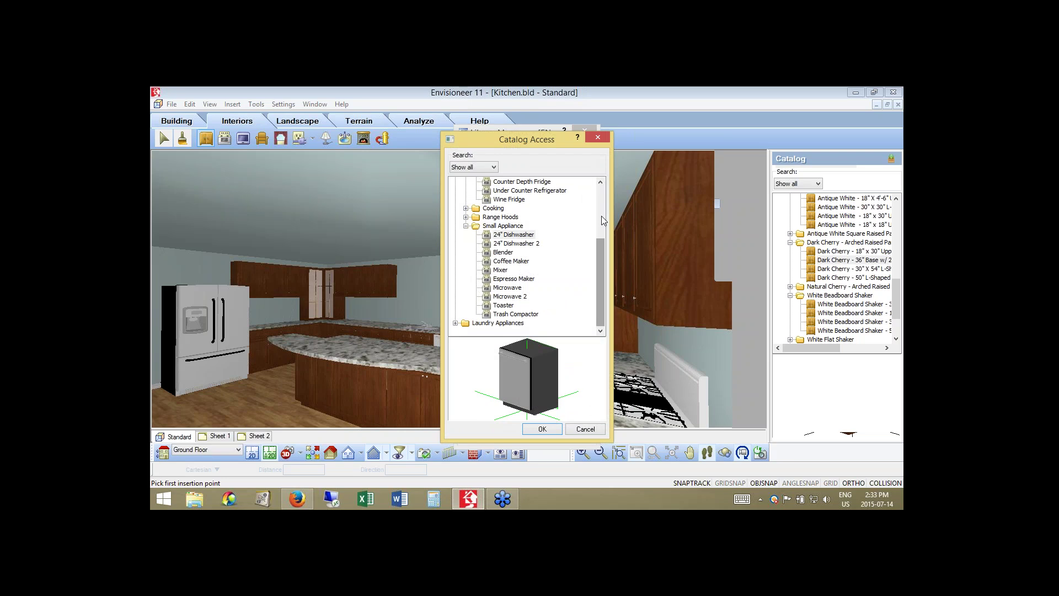
click(512, 208)
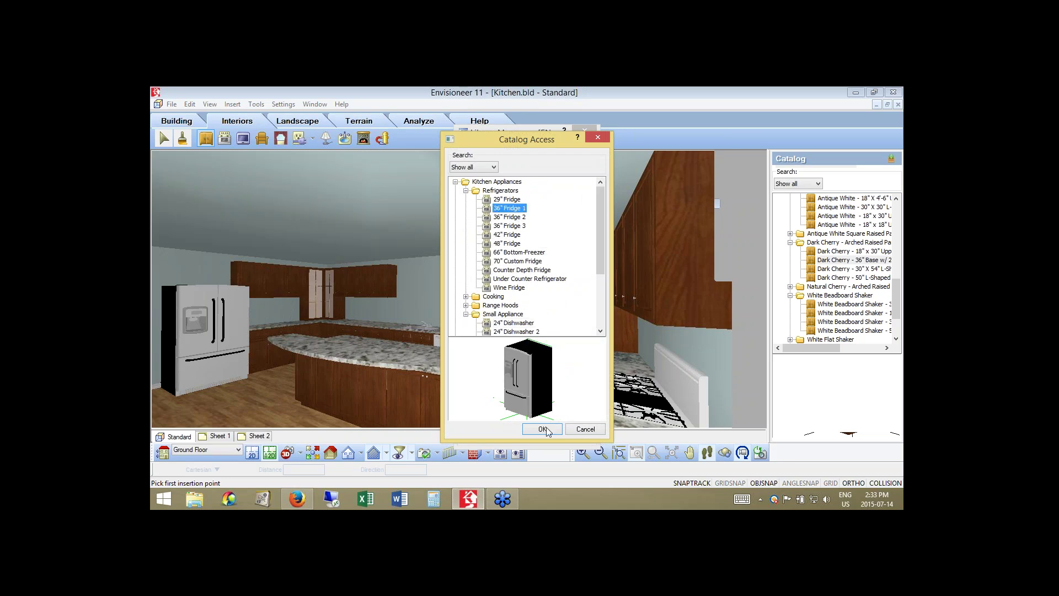
click(542, 428)
- Set the Cooking element of Sample Kitchen to 30" Electric Range 1 from the cooking ranges
click(480, 291)
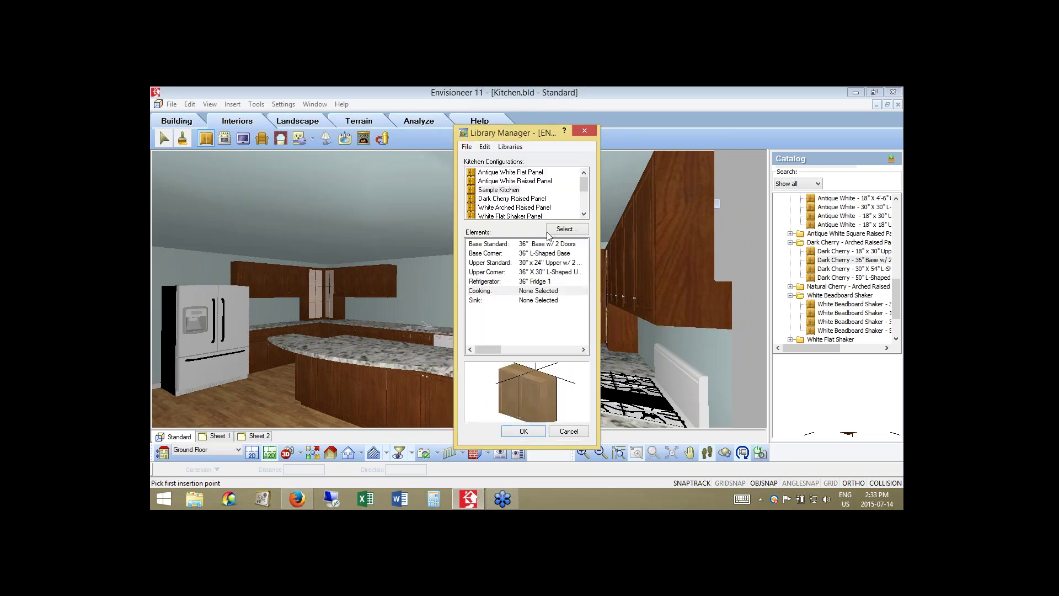
click(564, 229)
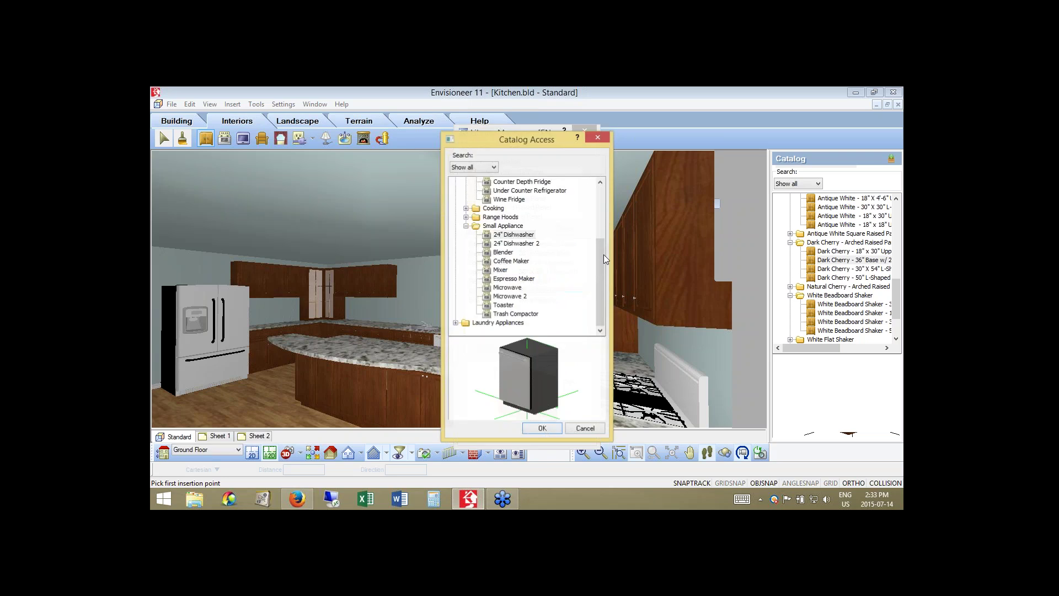
scroll(604, 229, up, 3)
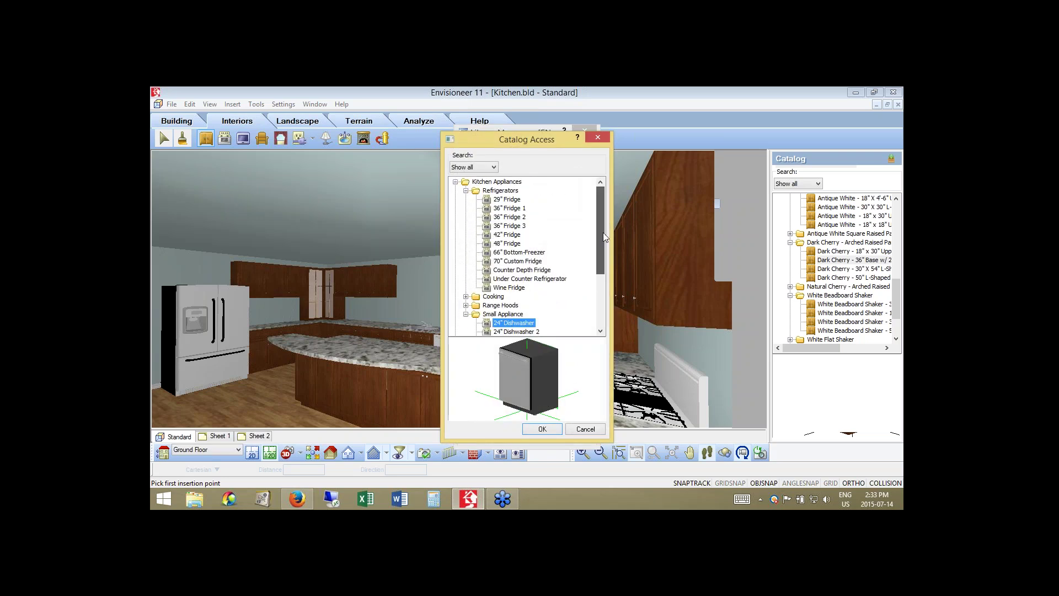
scroll(468, 282, down, 1)
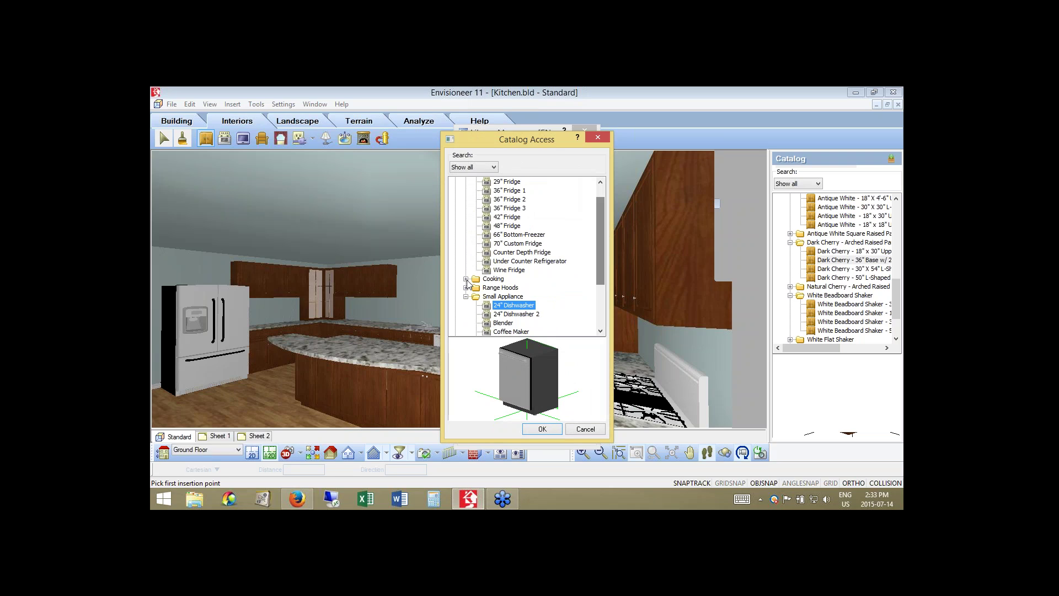
click(466, 279)
scroll(534, 259, down, 2)
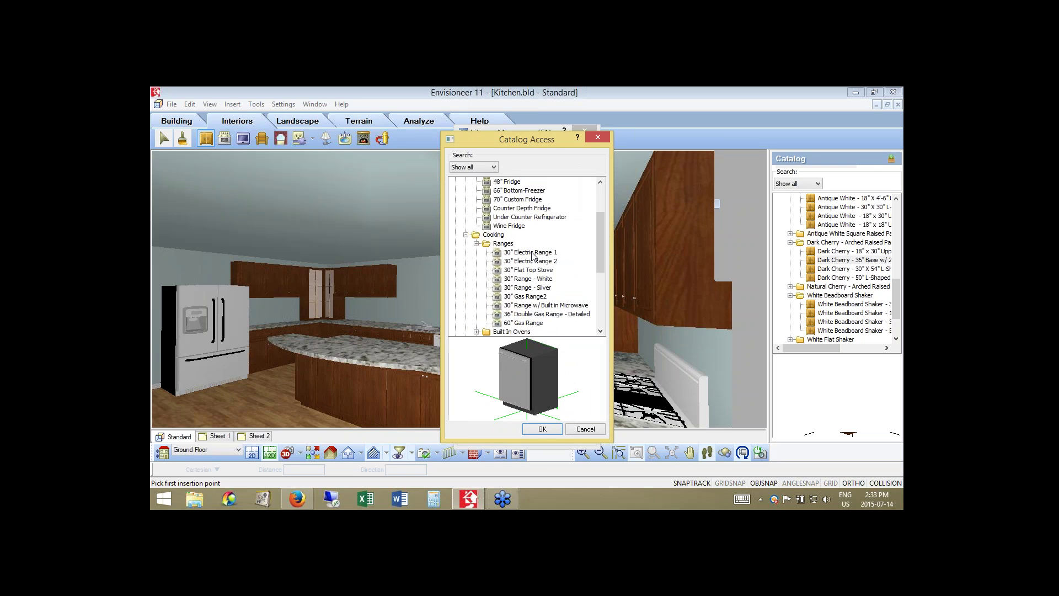
click(531, 253)
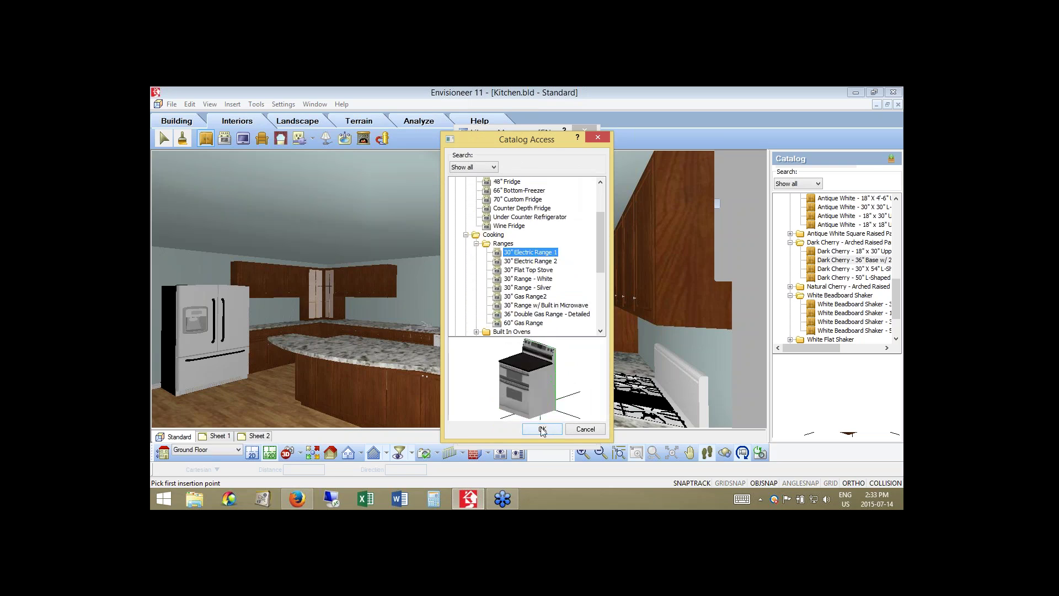
click(543, 430)
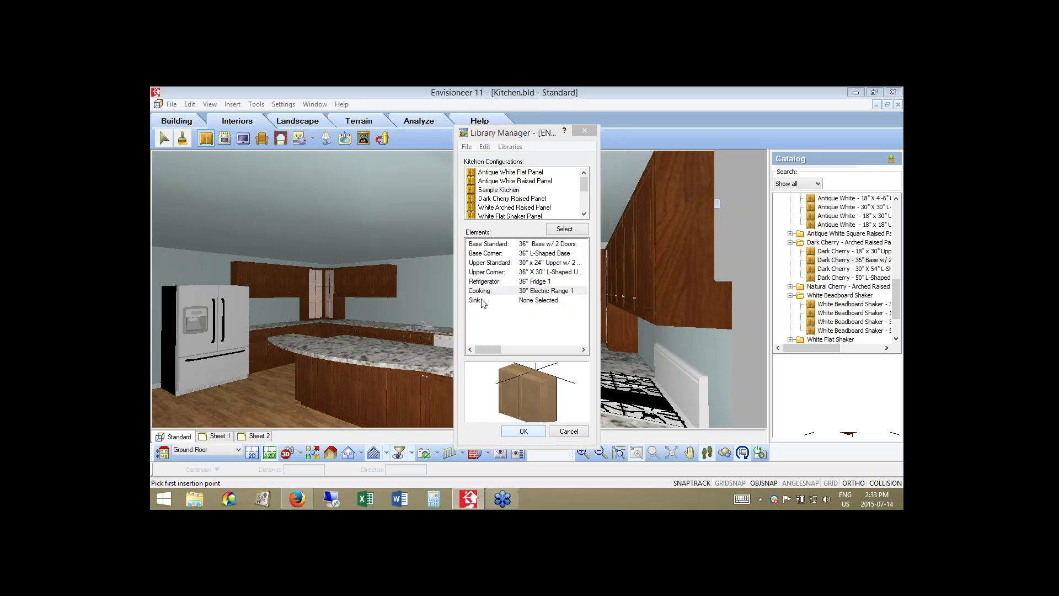
- Set the Sink element to Single Kitchen Sink from the kitchen sinks and accept the finished Sample Kitchen configuration
click(566, 229)
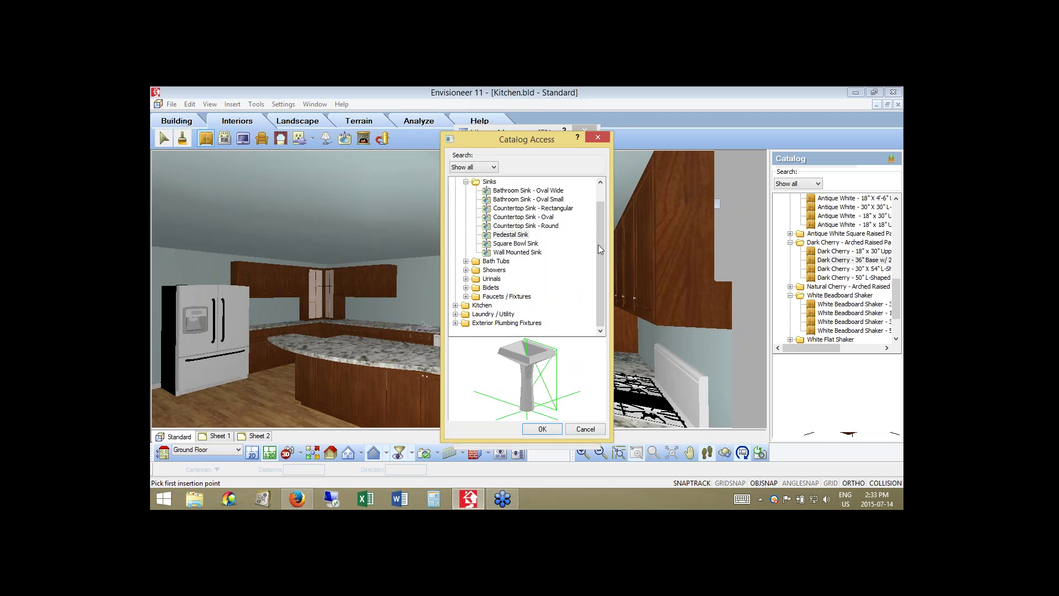
drag(598, 245, 455, 305)
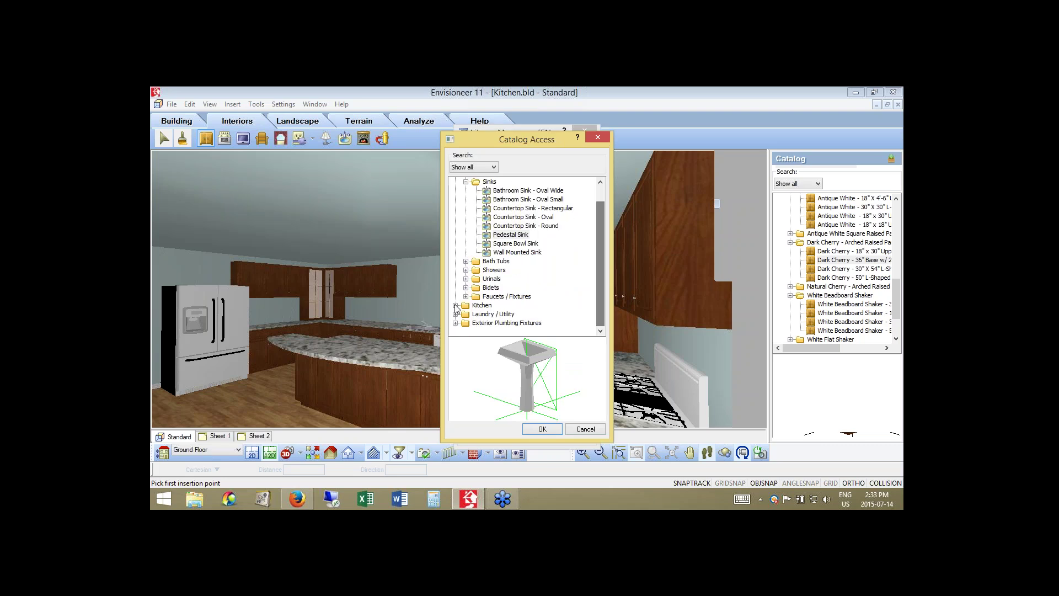
click(456, 305)
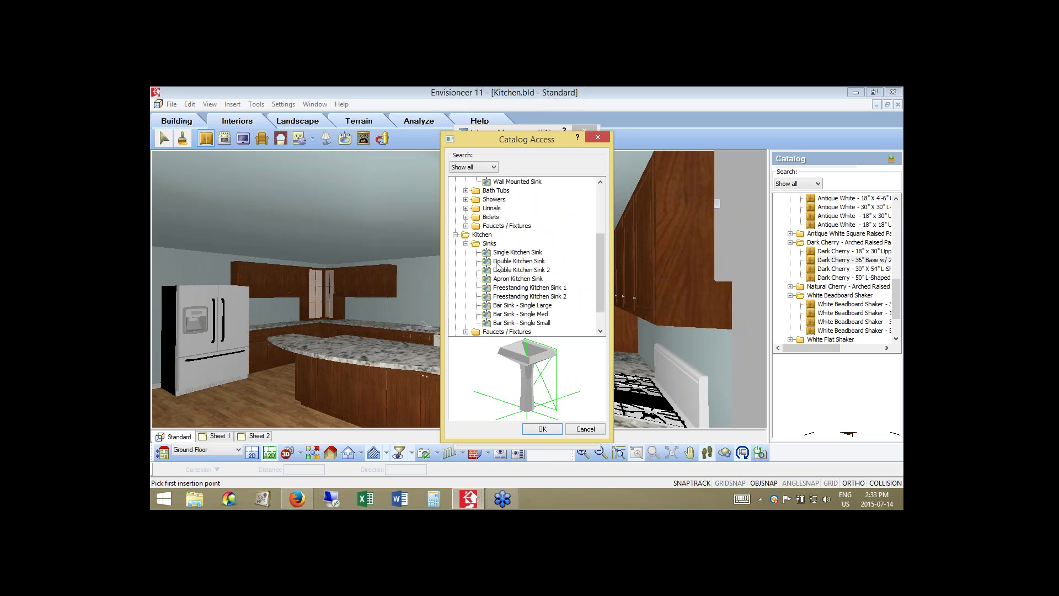
click(506, 253)
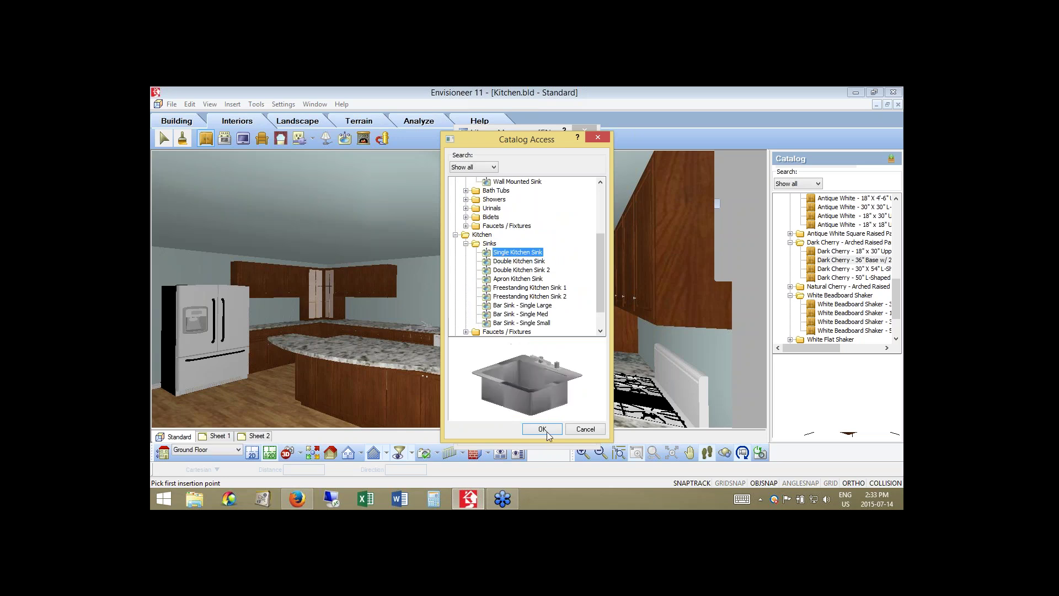
click(545, 430)
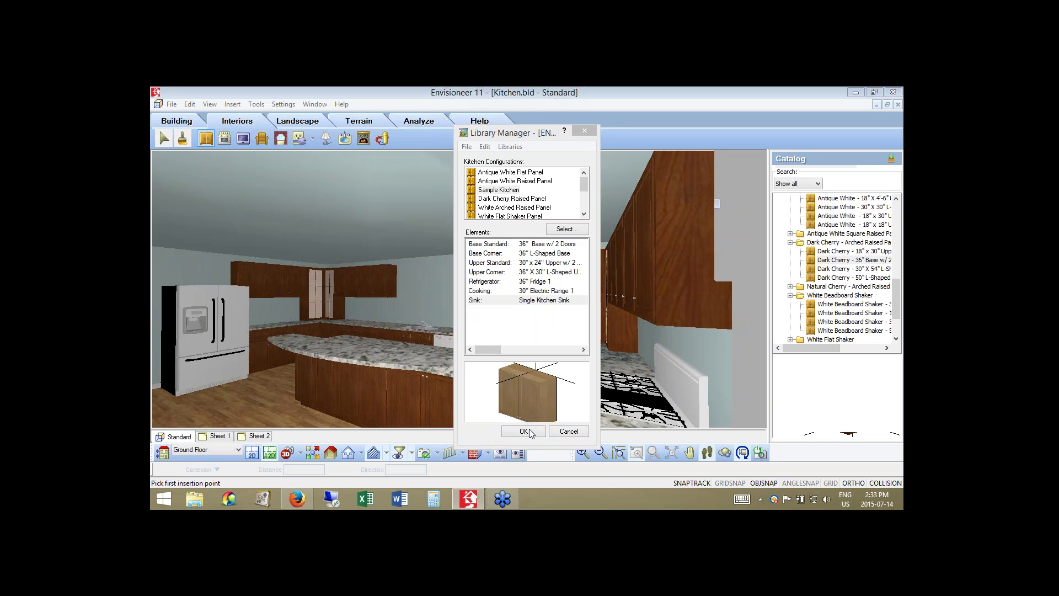
click(525, 431)
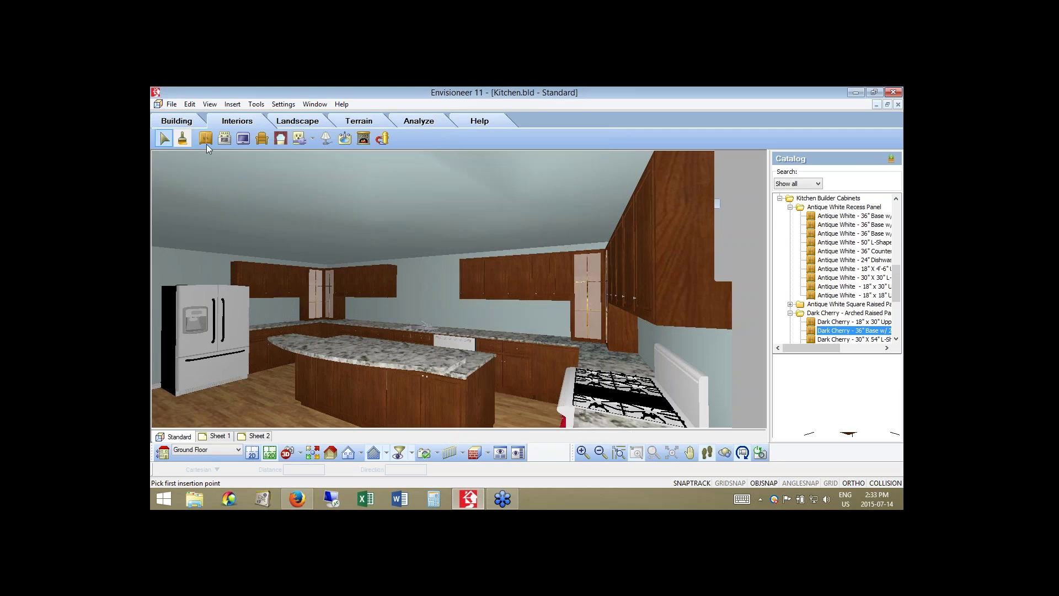
- Preview the Sample Kitchen theme in the Kitchen Builder wizard for a U-Shape kitchen with the sink at the back, and exit without building
click(176, 121)
click(207, 138)
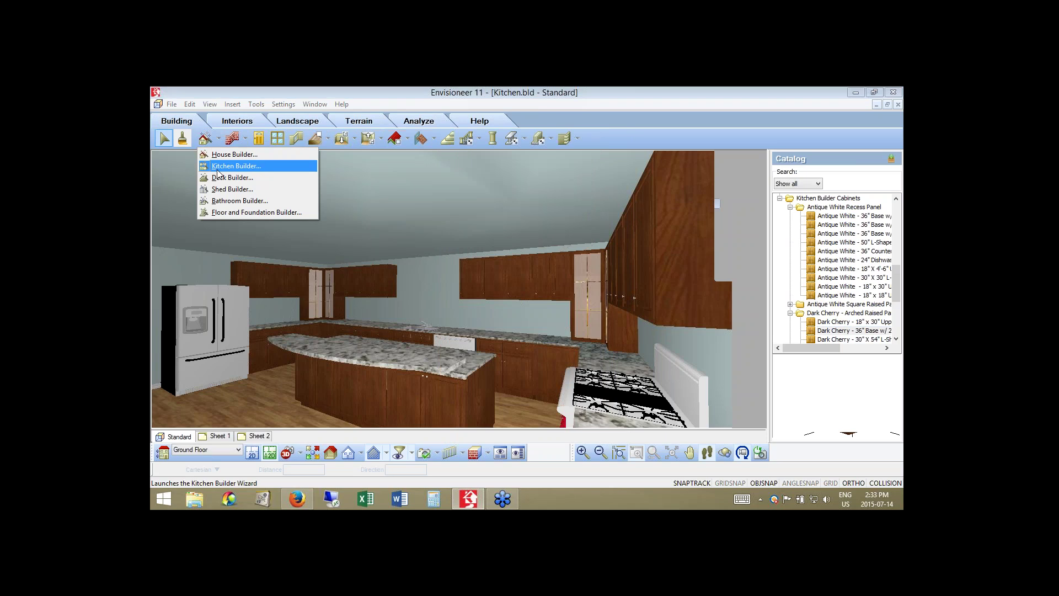
click(218, 169)
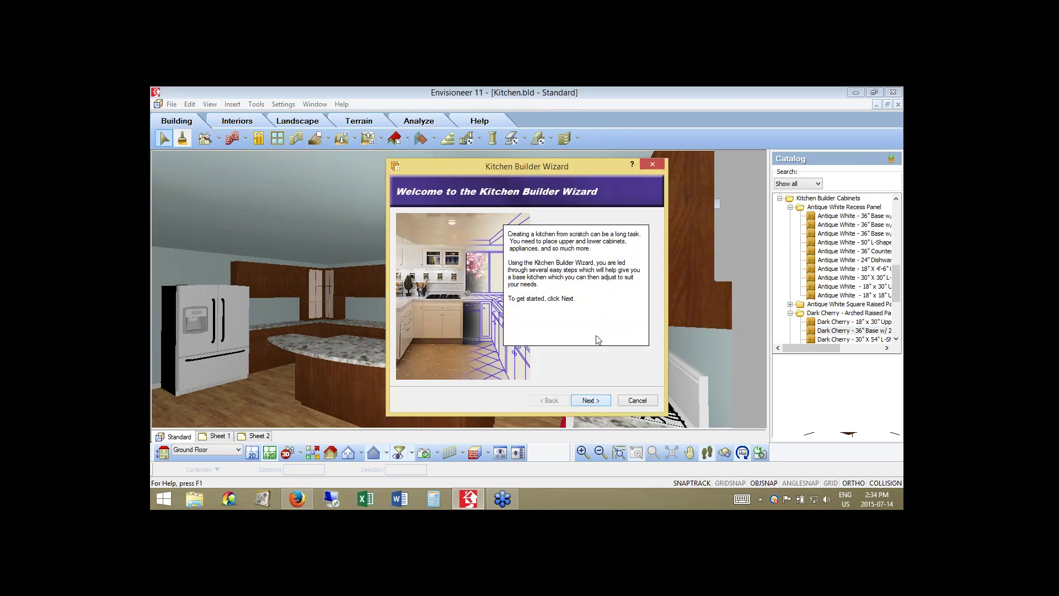
click(591, 400)
click(595, 286)
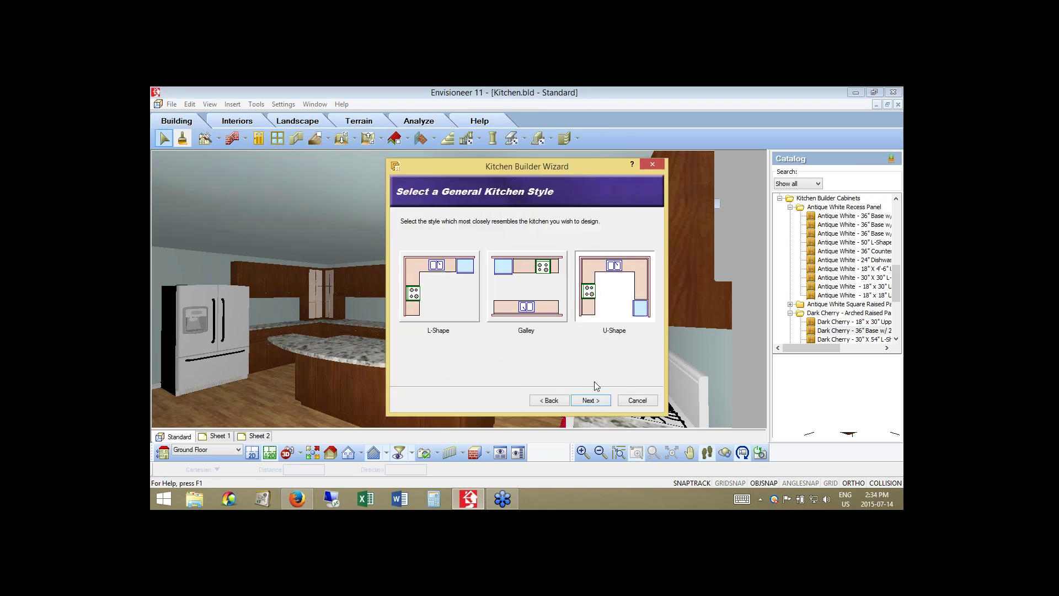
click(590, 401)
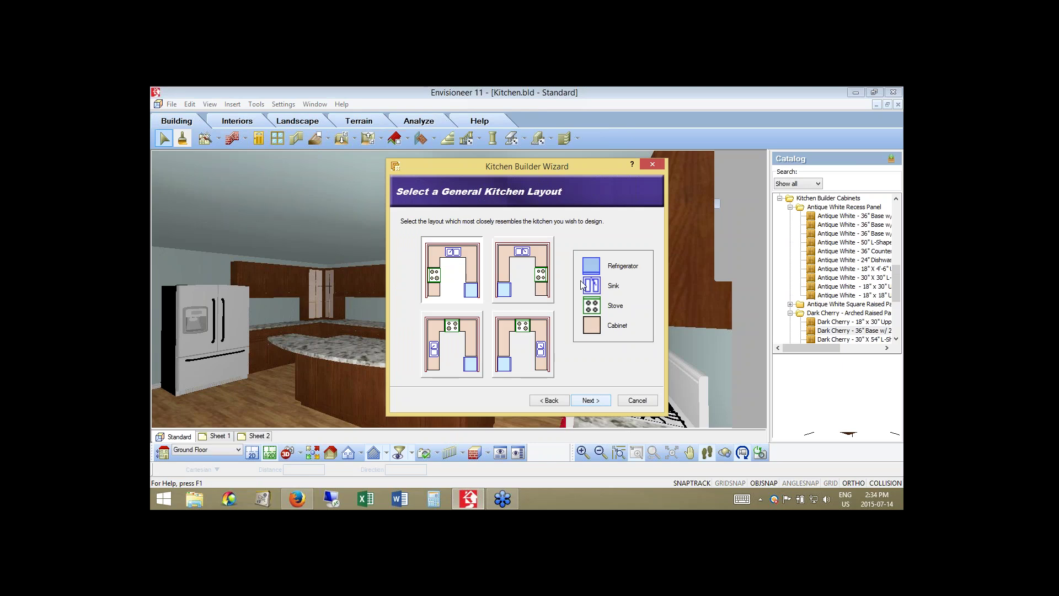
click(549, 261)
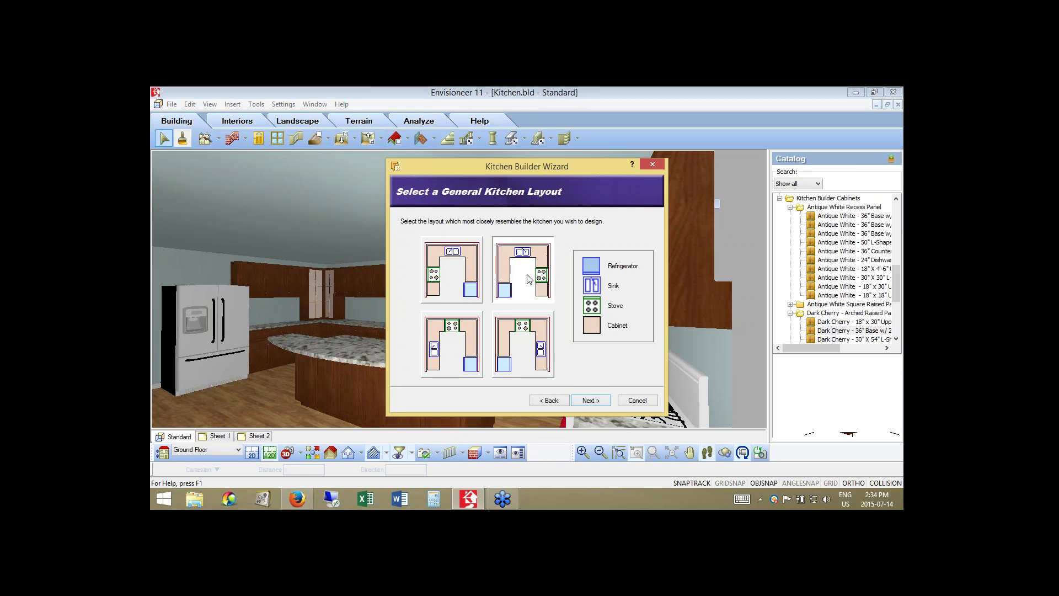
click(590, 400)
click(434, 276)
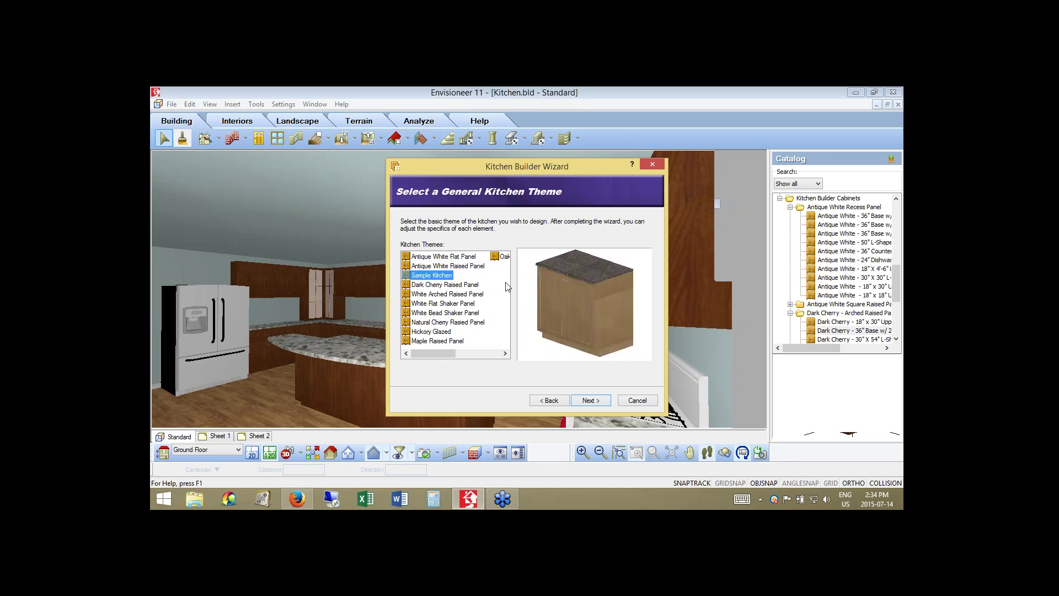
drag(574, 328, 590, 335)
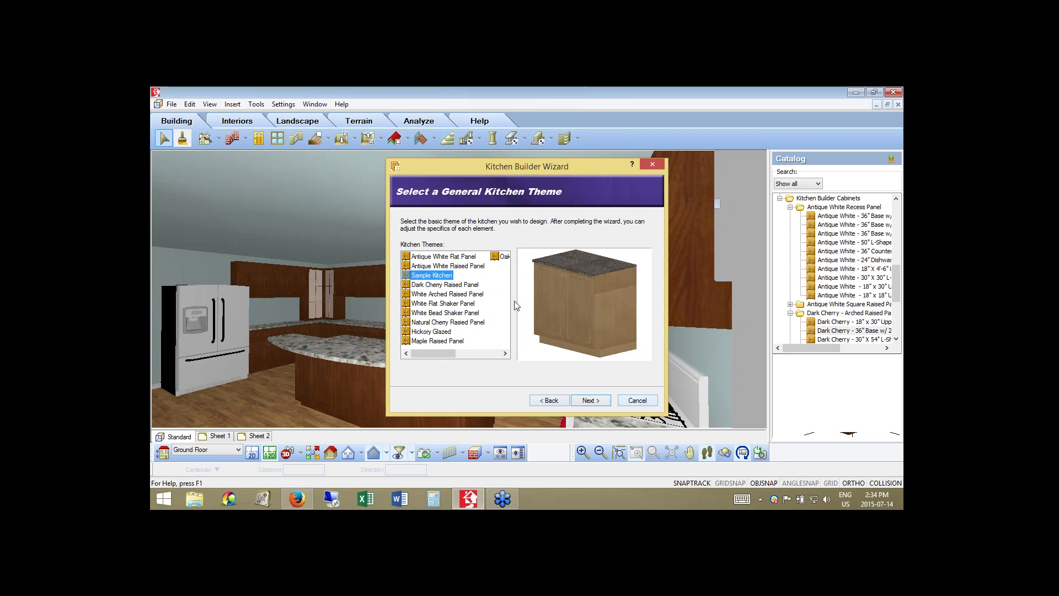
key(Escape)
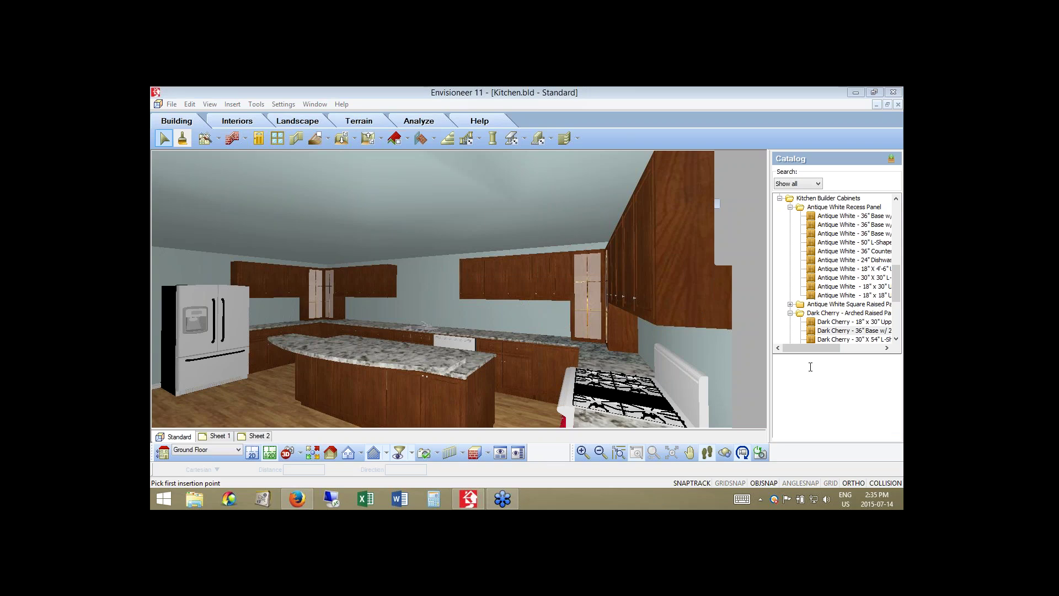
- Try showing the toe space on the 36" base cabinet at the island's end, with 1/4" toe depth and 1/4" toe height
double_click(458, 329)
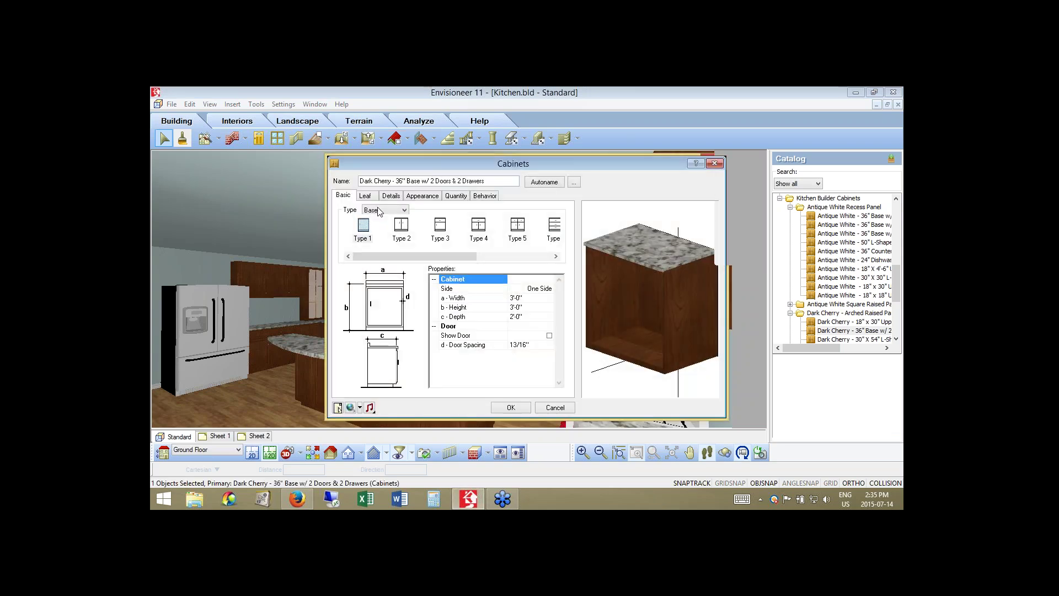
click(391, 196)
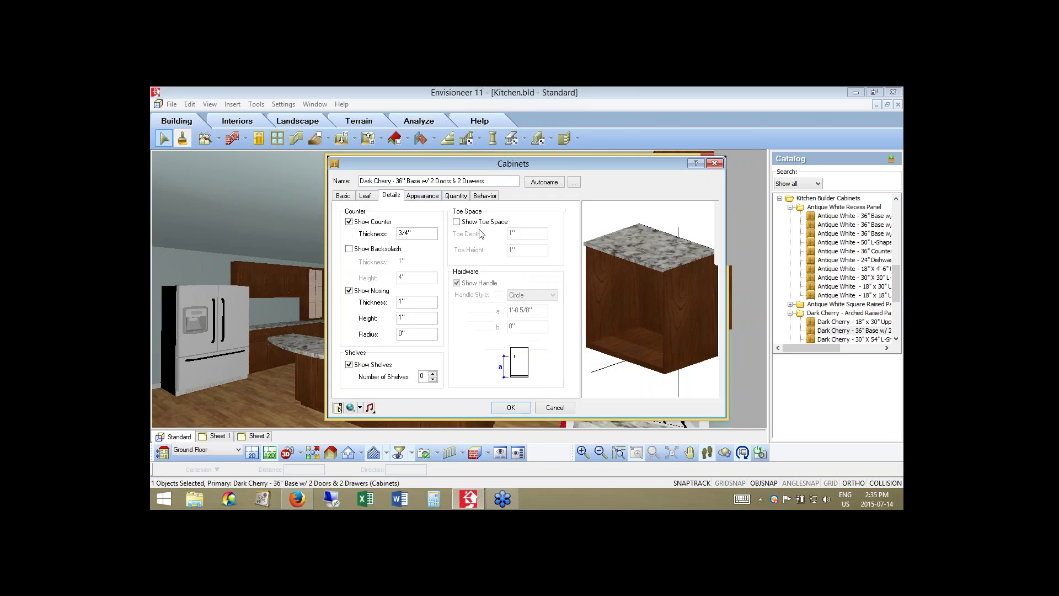
click(457, 223)
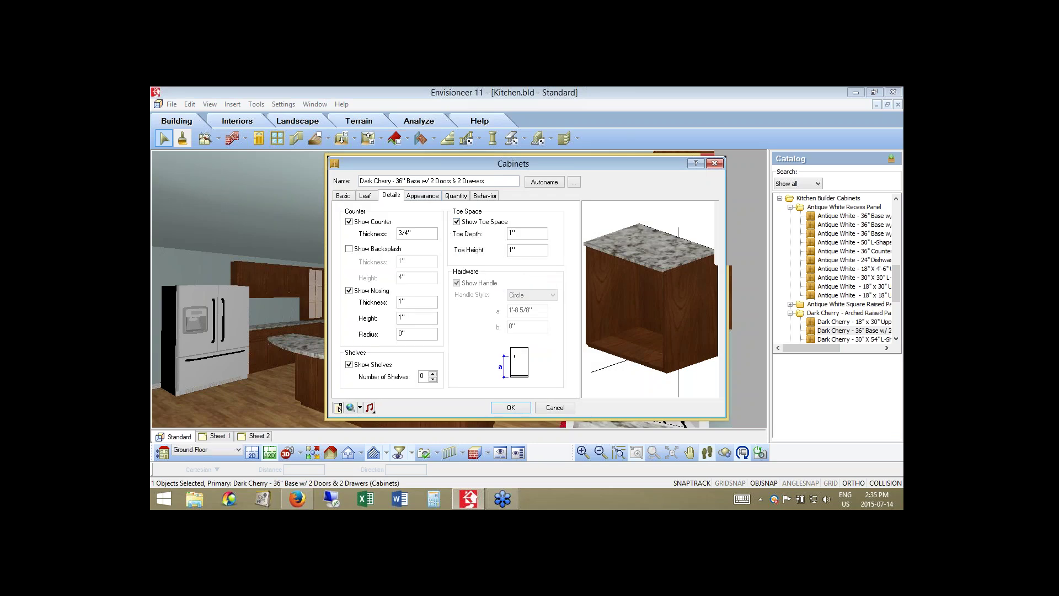
double_click(528, 233)
text(.25)
key(Tab)
text(.25)
click(535, 232)
- Try a toe height of 0 for the same cabinet and discard all its property changes
click(525, 252)
key(shift+Home)
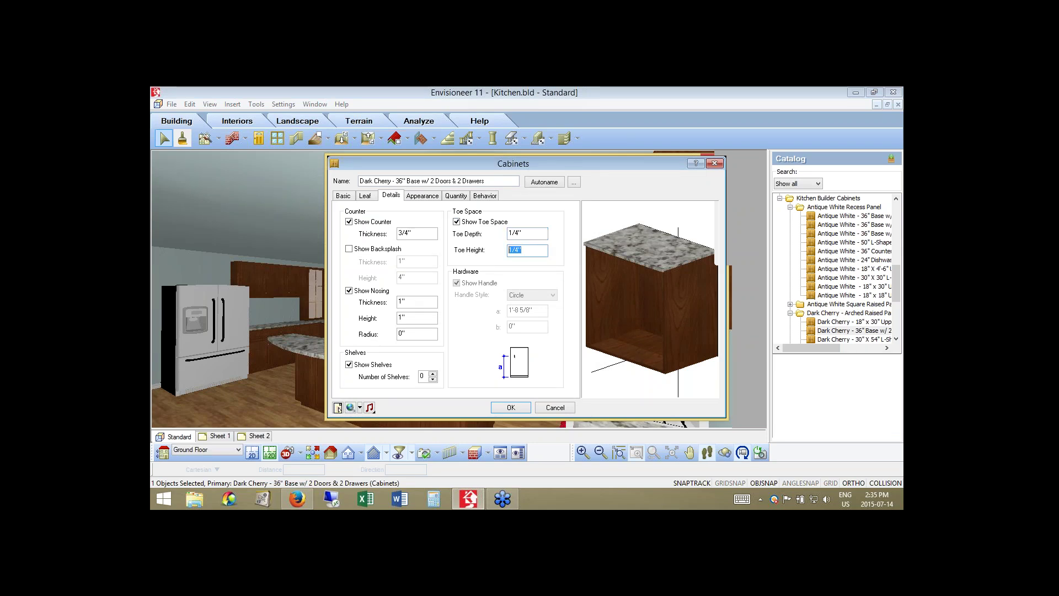
text(0)
click(531, 235)
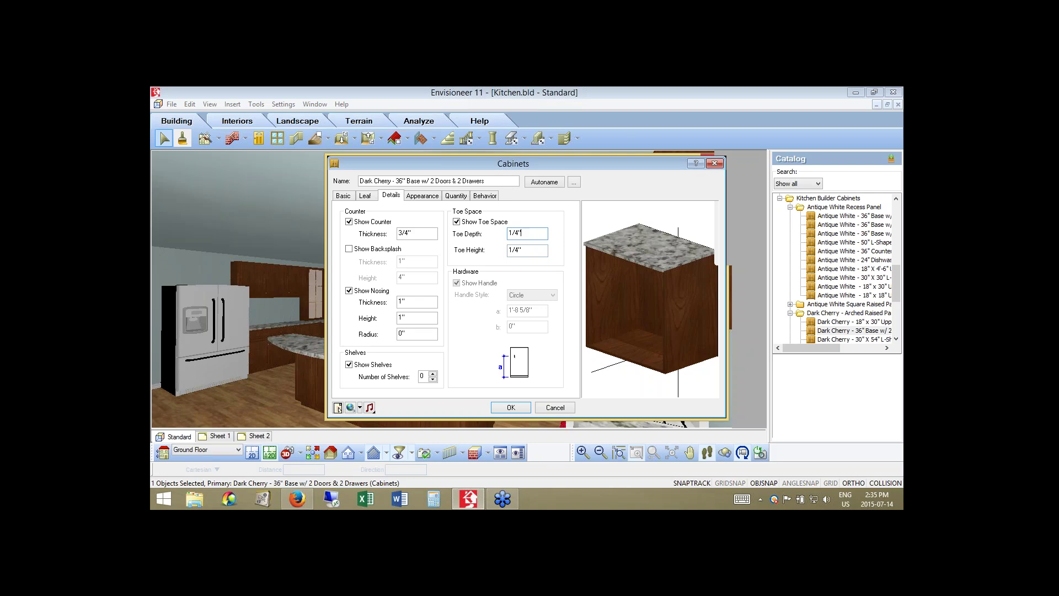
click(897, 321)
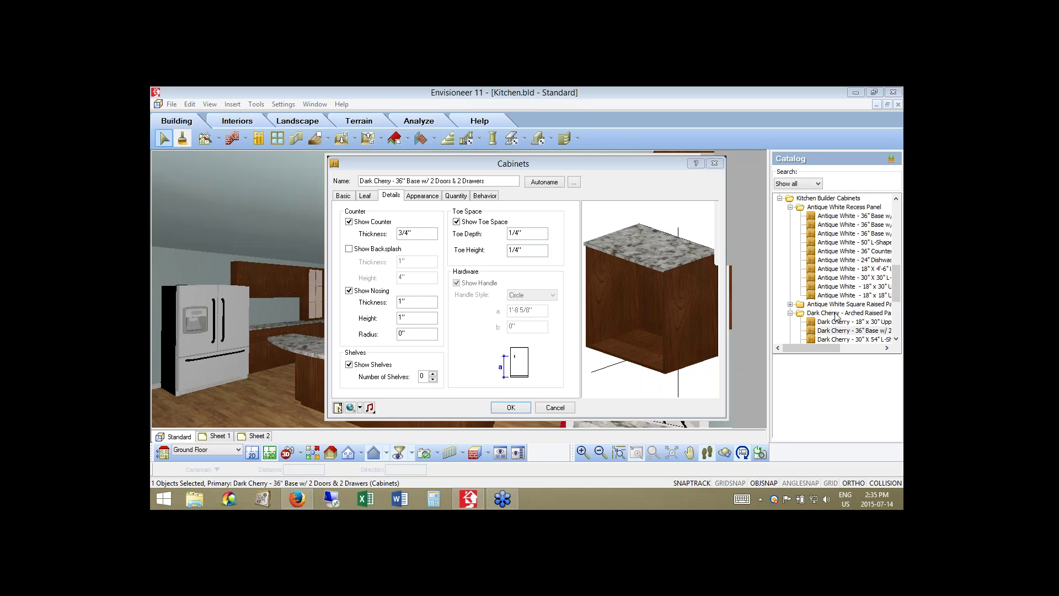
click(555, 407)
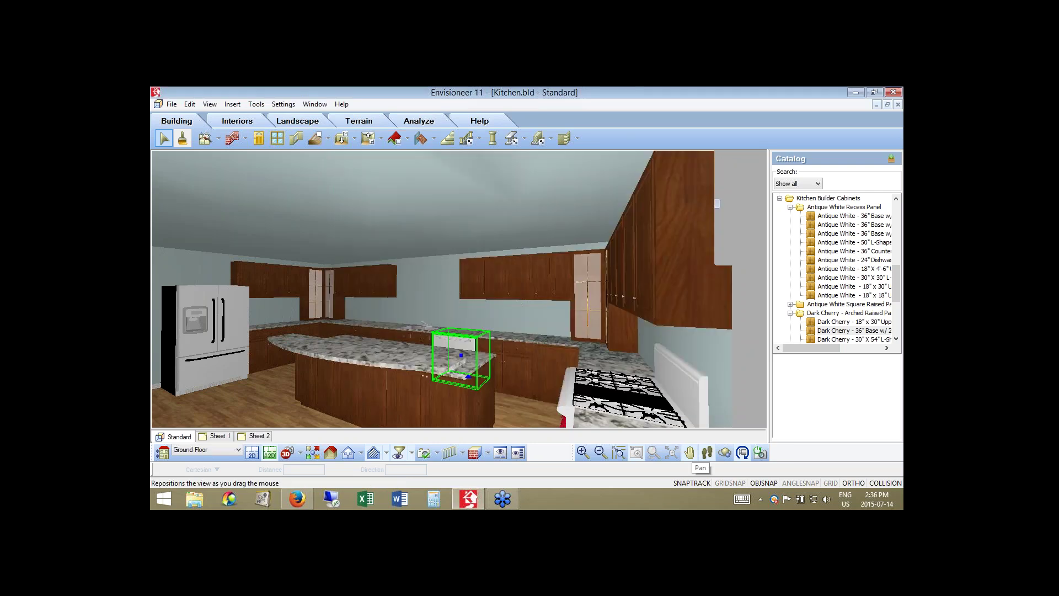
- Examine the base of the island cabinets from a lower viewpoint and clear the cabinet selection
click(690, 452)
drag(425, 315, 423, 275)
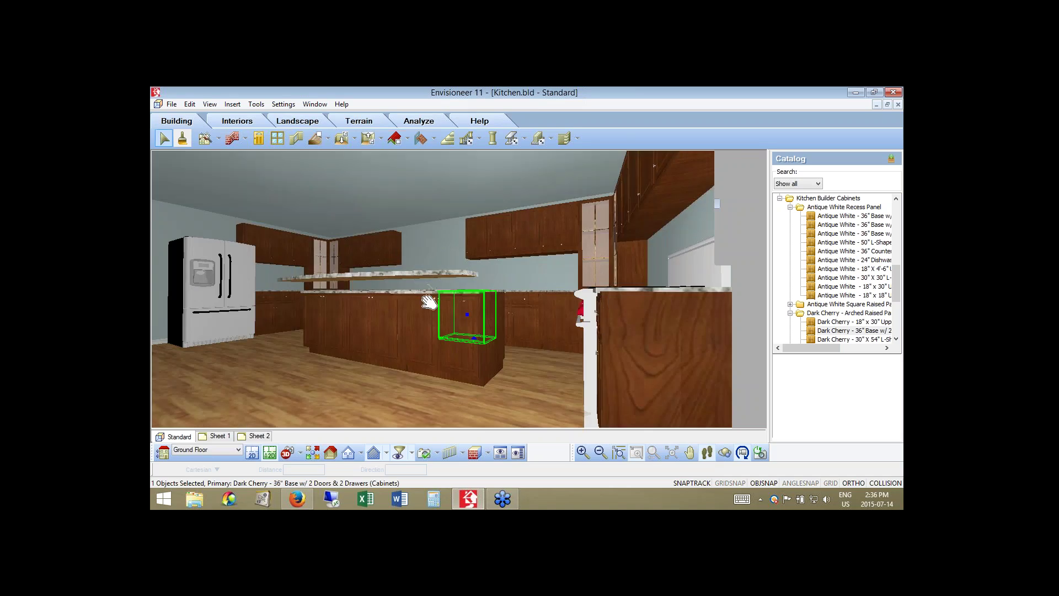
right_click(428, 298)
click(428, 293)
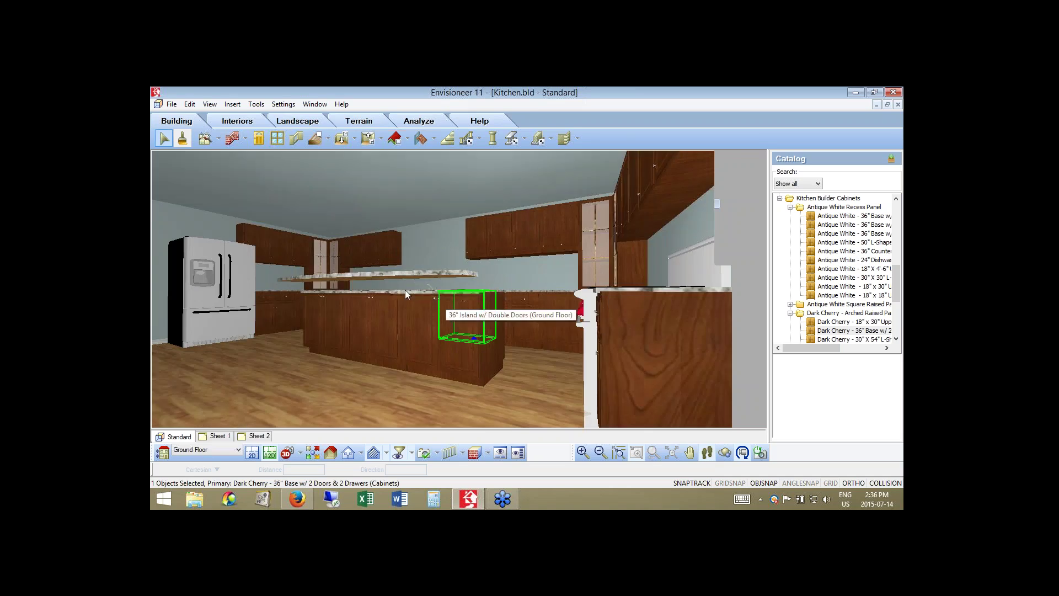
click(165, 139)
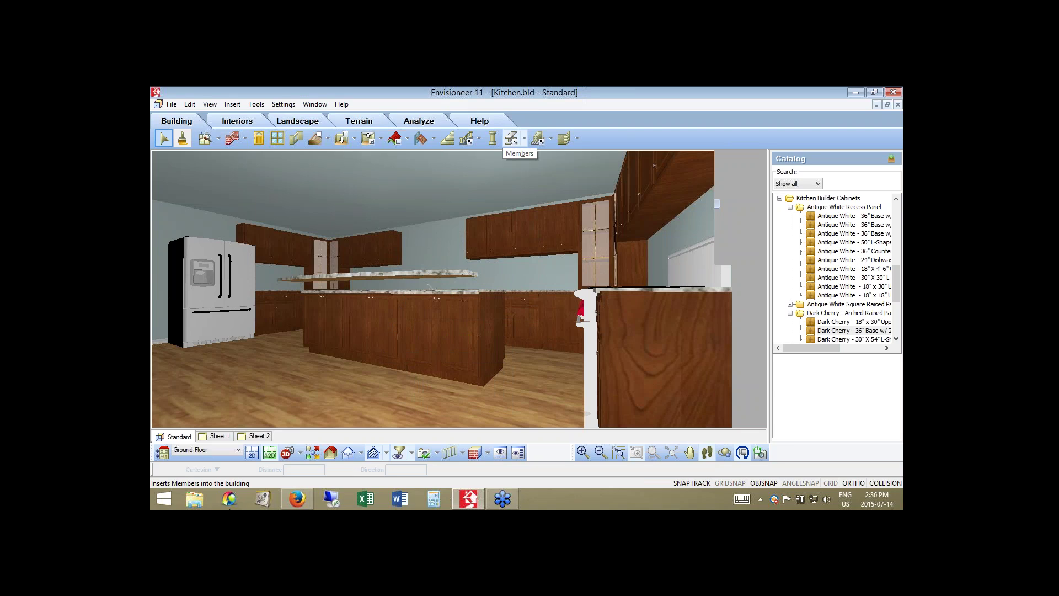
- In the 2D plan view, make a copy of the custom Bulkhead member in the member catalog
click(253, 453)
click(512, 140)
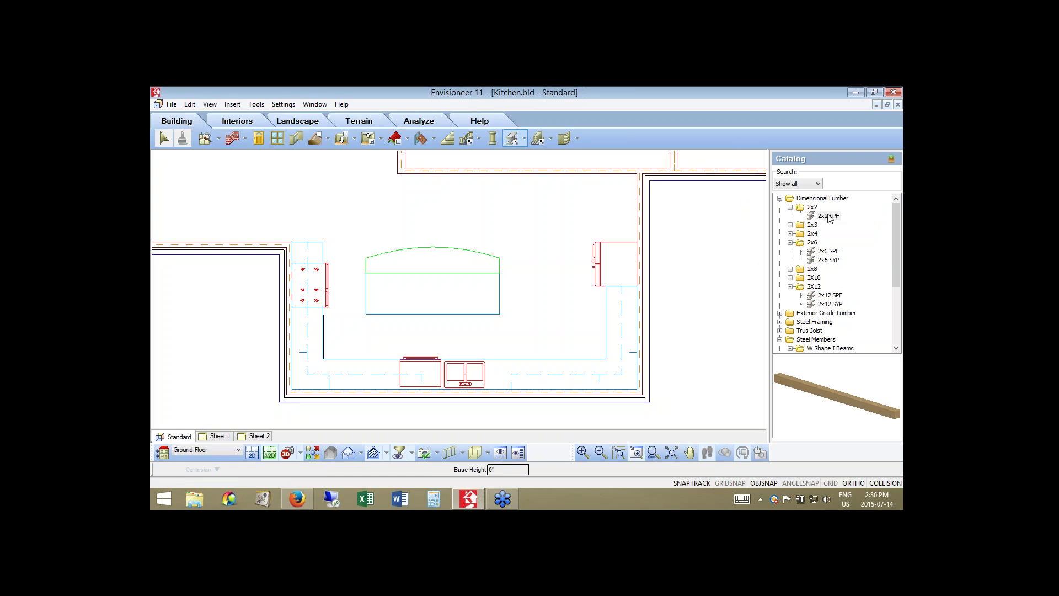
drag(899, 319, 899, 343)
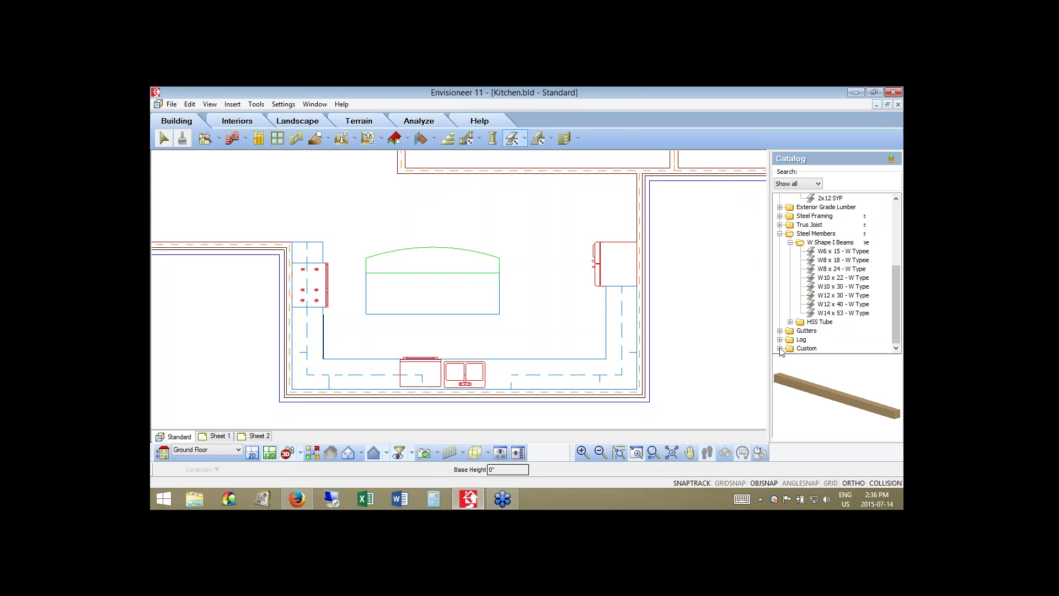
click(780, 348)
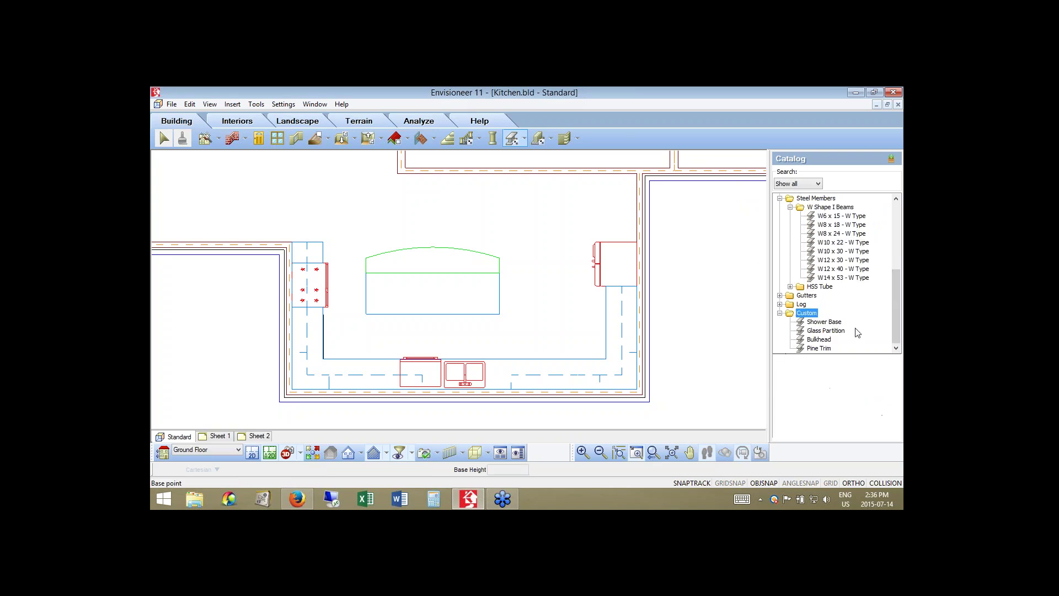
click(829, 340)
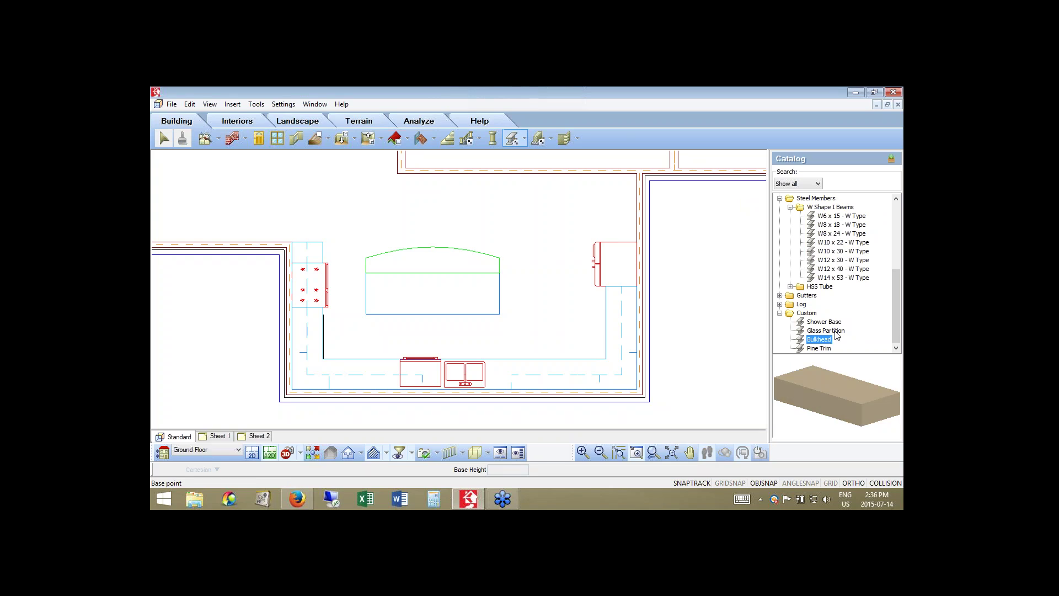
right_click(827, 346)
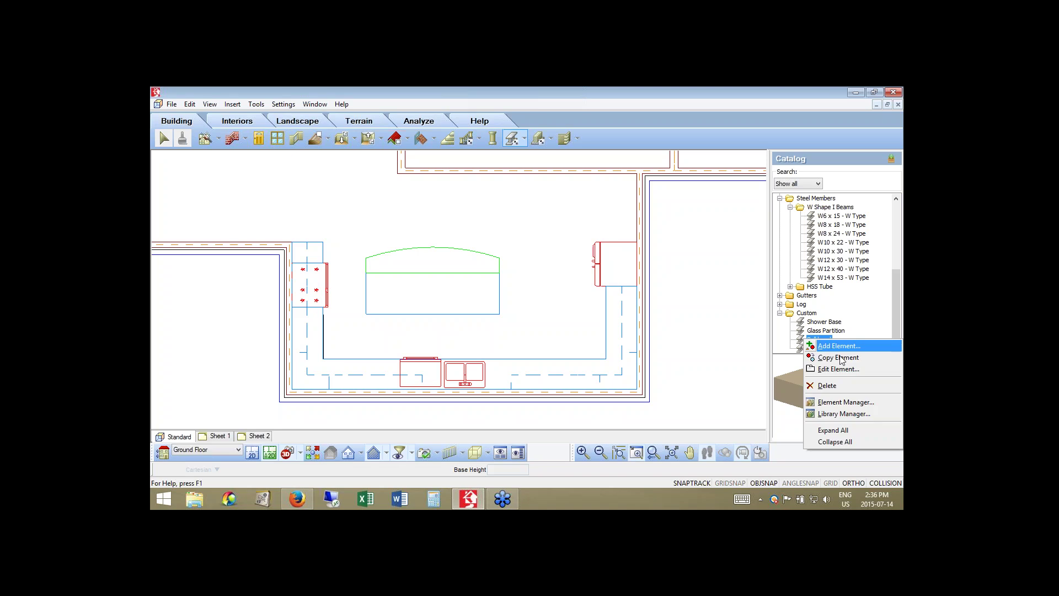
click(841, 358)
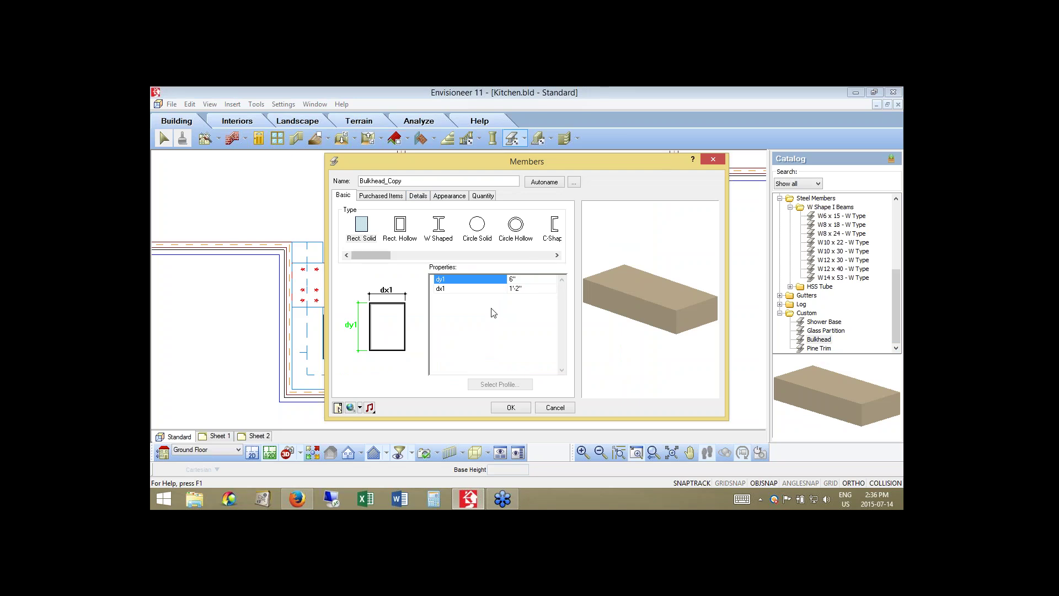
- Set the copied member's dx1 dimension to 6" and name it Backsplash
click(524, 289)
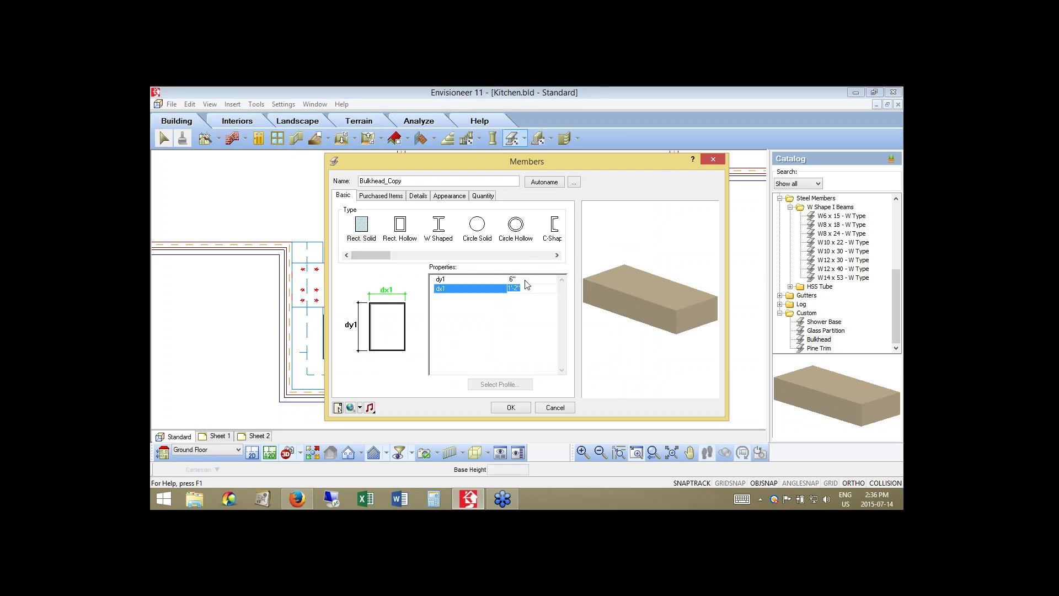
click(525, 281)
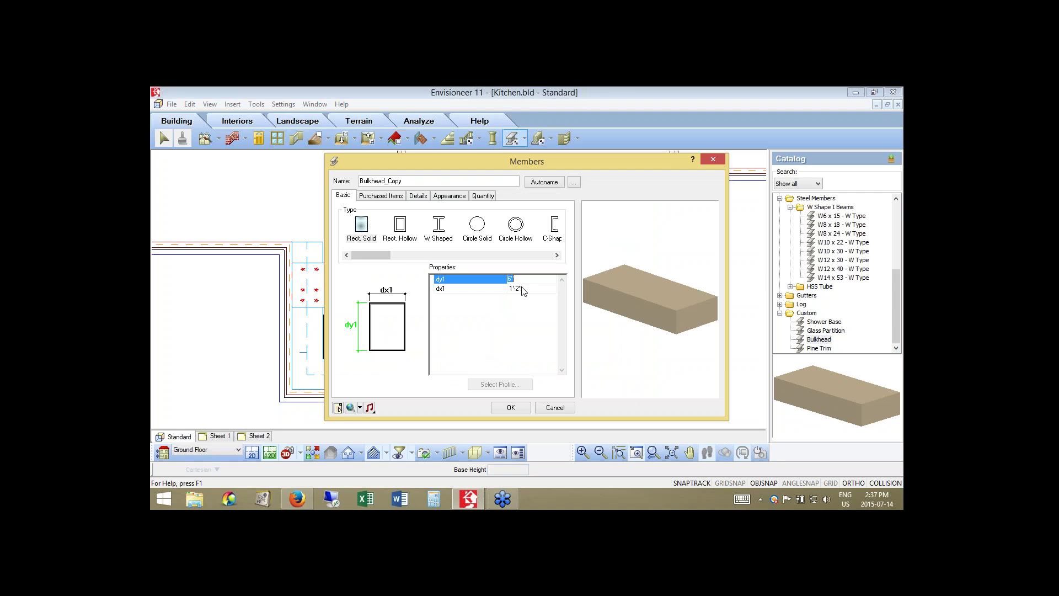
click(523, 289)
click(526, 290)
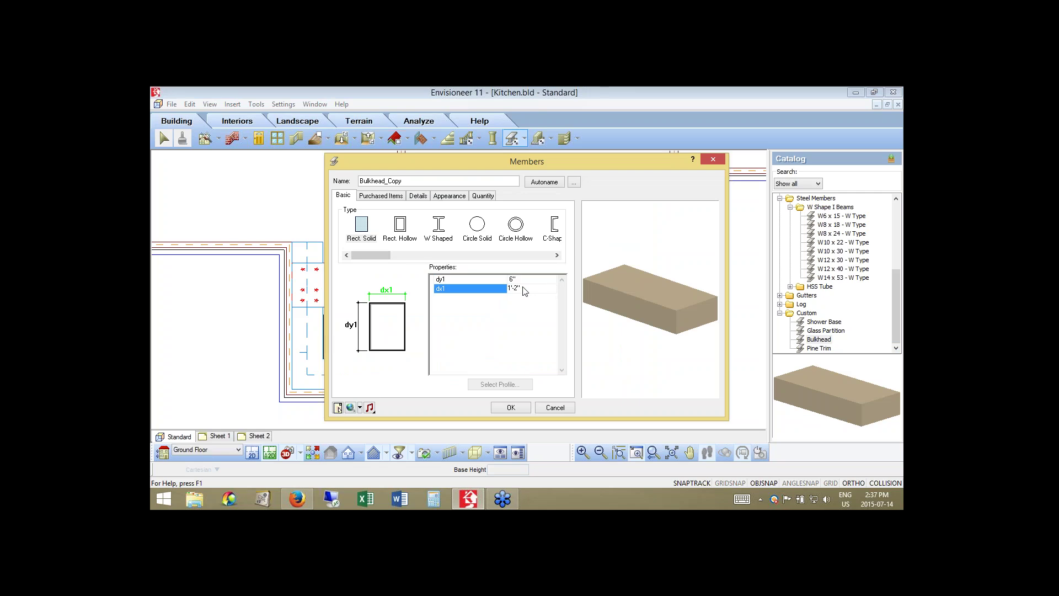
text(6)
key(BackSpace)
key(BackSpace)
key(BackSpace)
key(BackSpace)
text(6)
key(Return)
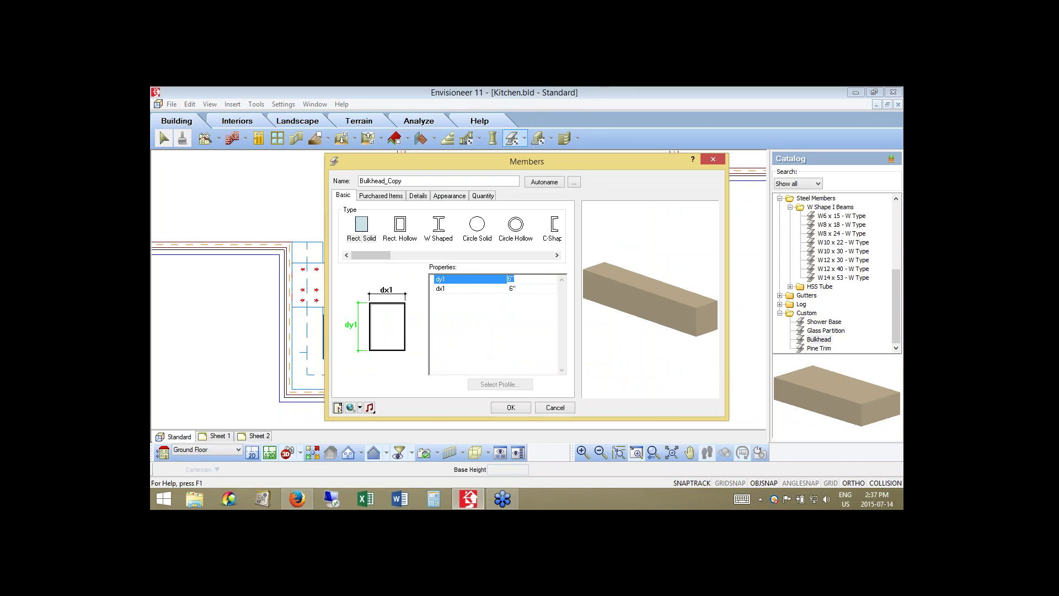
double_click(389, 181)
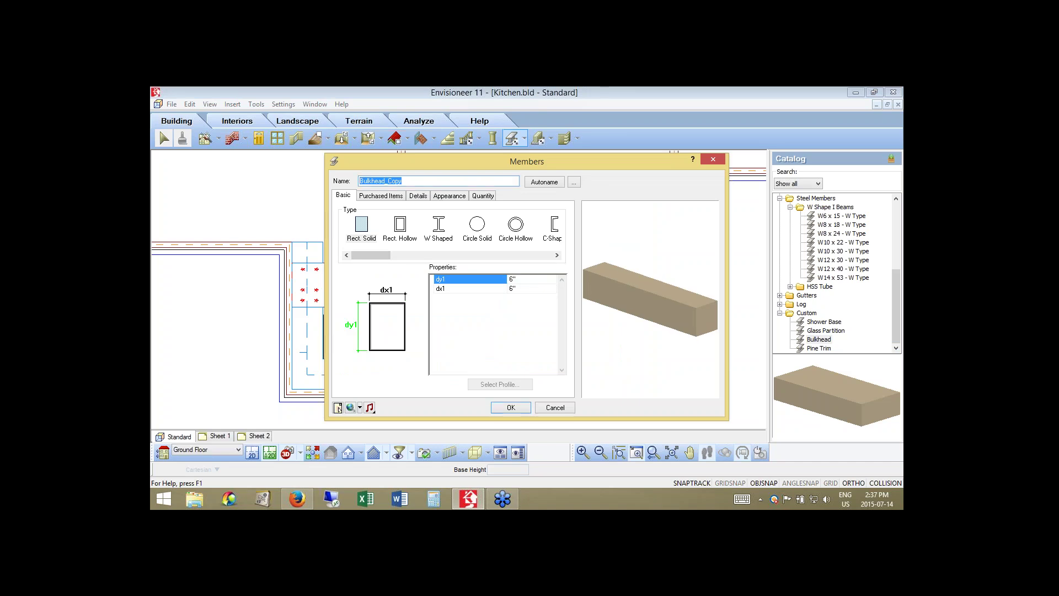
text(Backsplash)
- Apply the Dark Cherry Cabinet material from the Cabinetry - Cherry Wood group to the Backsplash member, accepting the material conflict
click(460, 197)
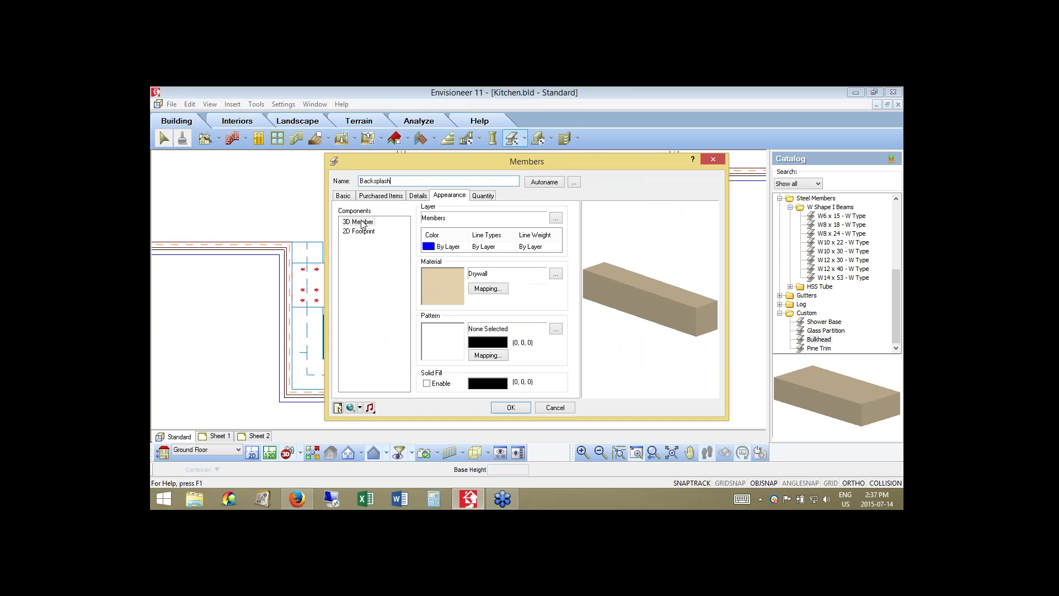
click(361, 223)
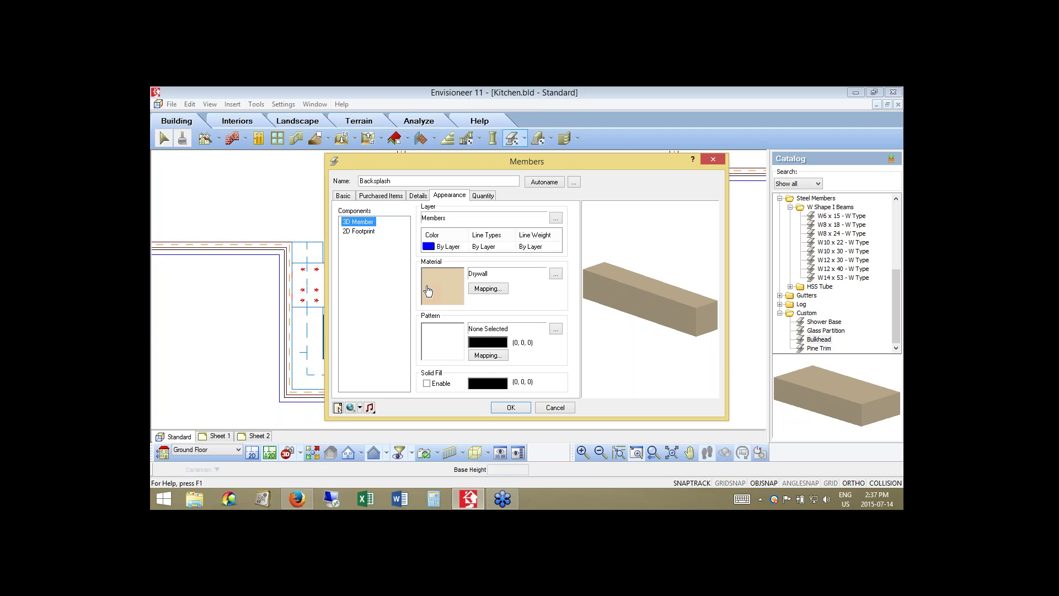
click(429, 291)
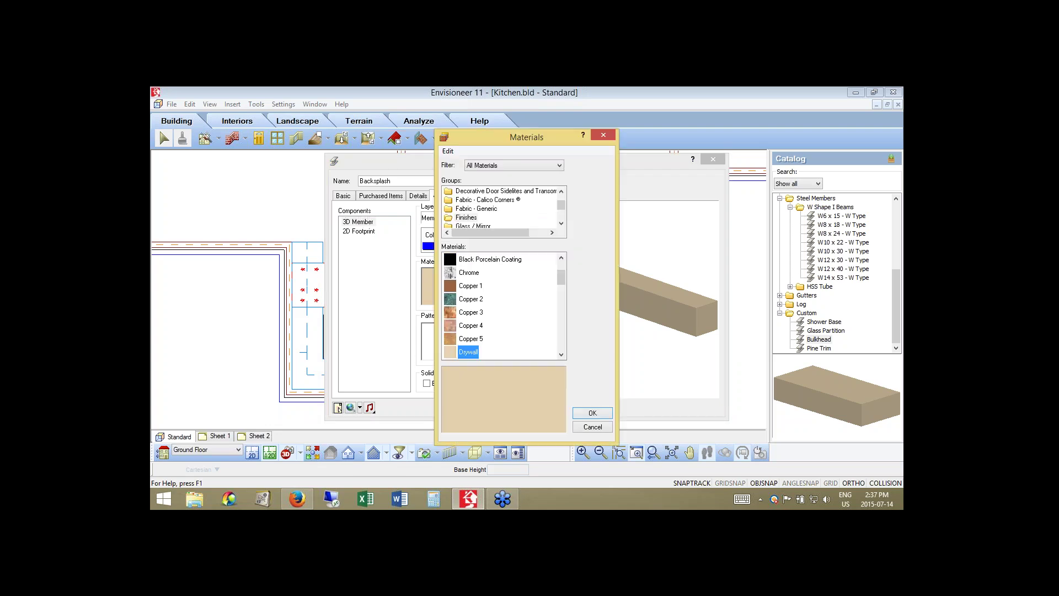
click(562, 196)
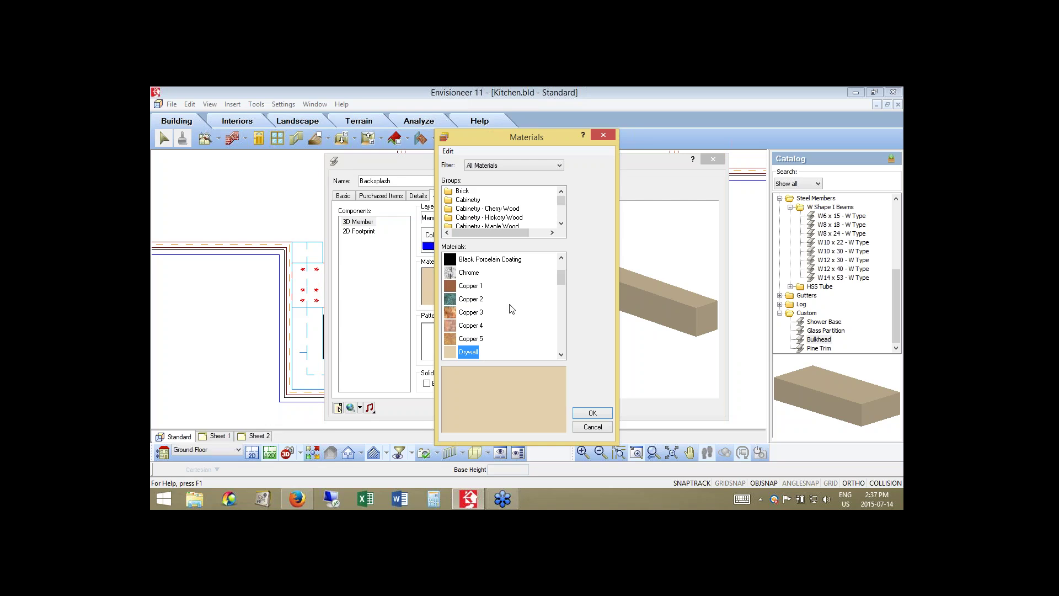
click(486, 209)
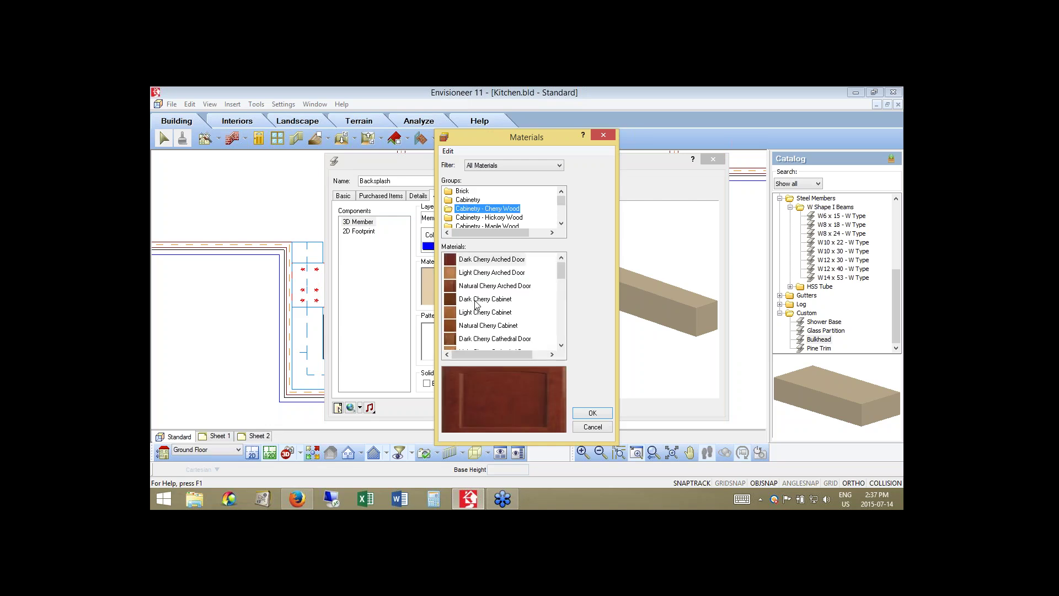
click(475, 301)
click(591, 413)
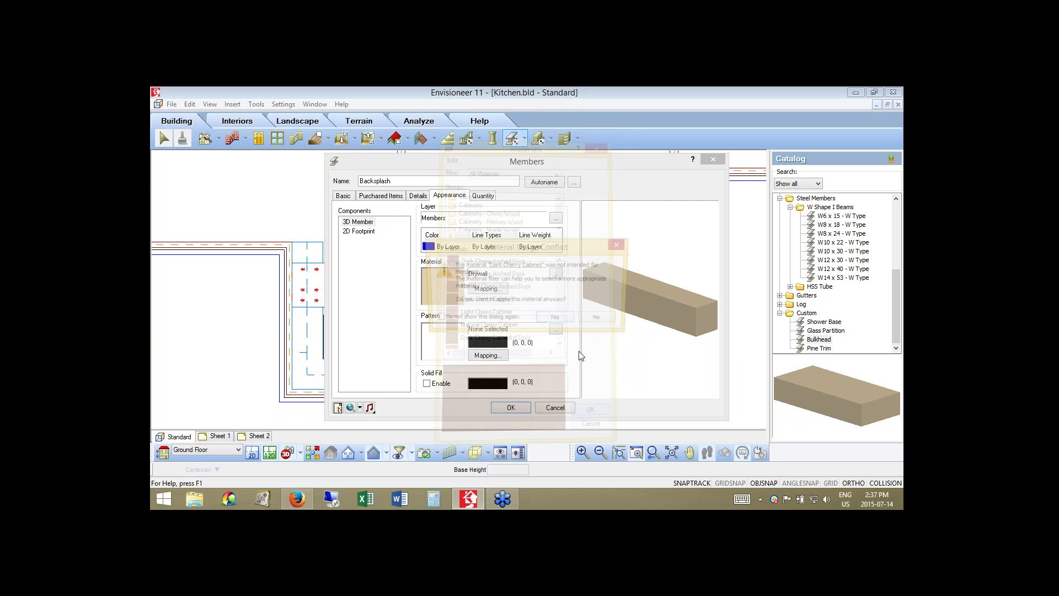
click(557, 320)
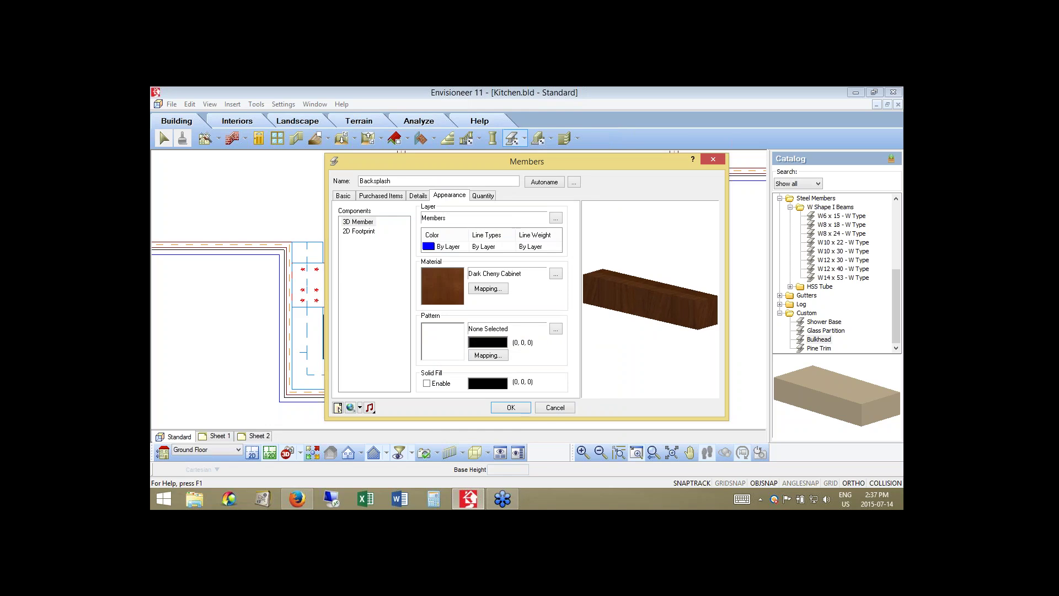
- Rotate the Backsplash material's texture mapping to 90° and save the new member
click(488, 288)
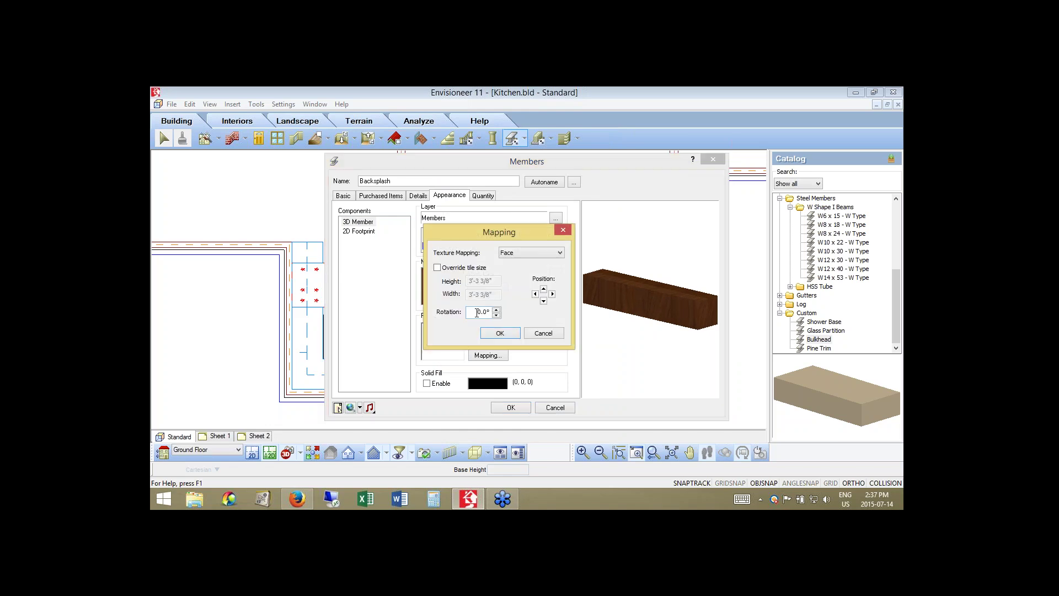
text(9)
click(500, 333)
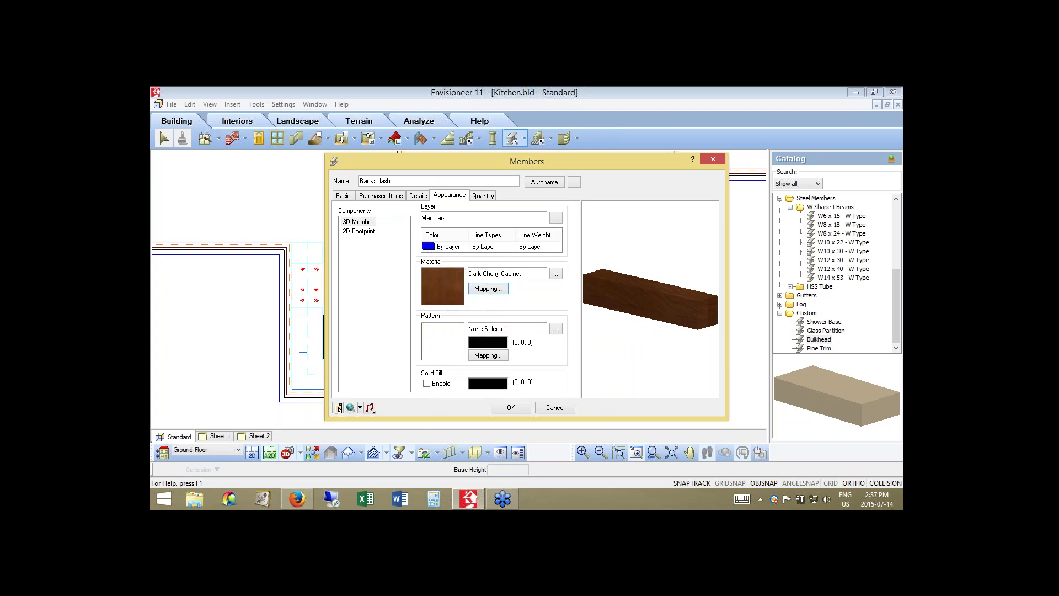
drag(653, 300, 517, 337)
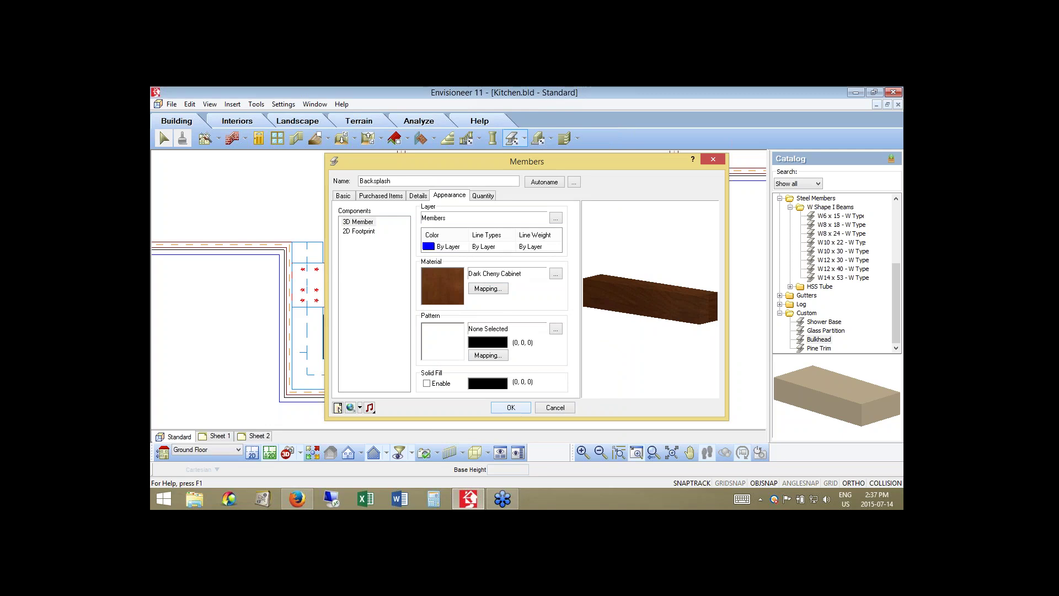
click(511, 407)
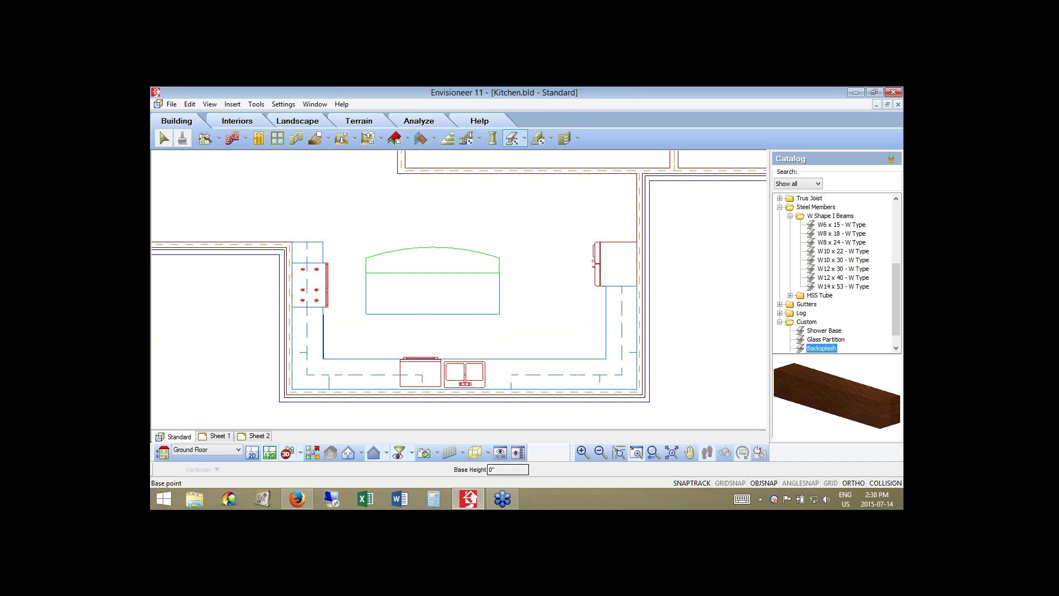
- Insert the Backsplash member at a 41" base height along the full 9'-0" island edge where the cabinets meet the curved counter
click(499, 273)
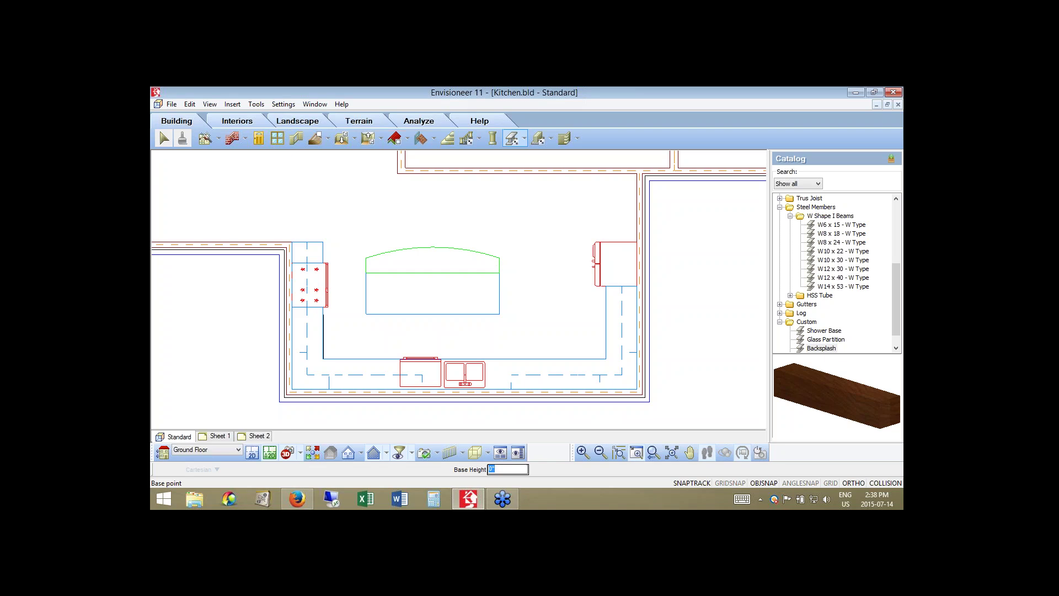
text(41)
key(Return)
click(499, 273)
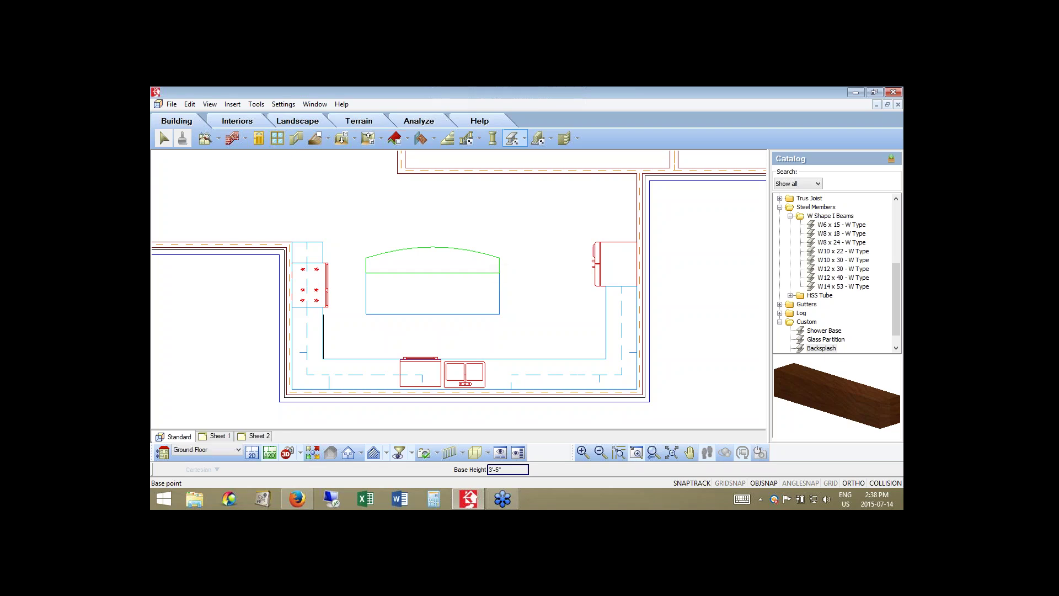
click(367, 272)
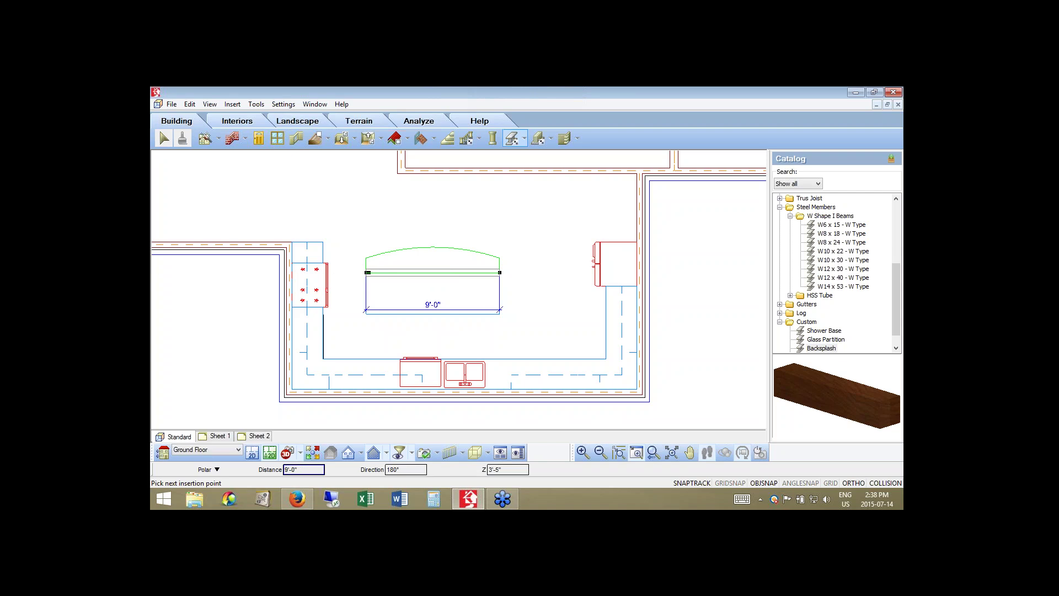
right_click(367, 273)
click(400, 280)
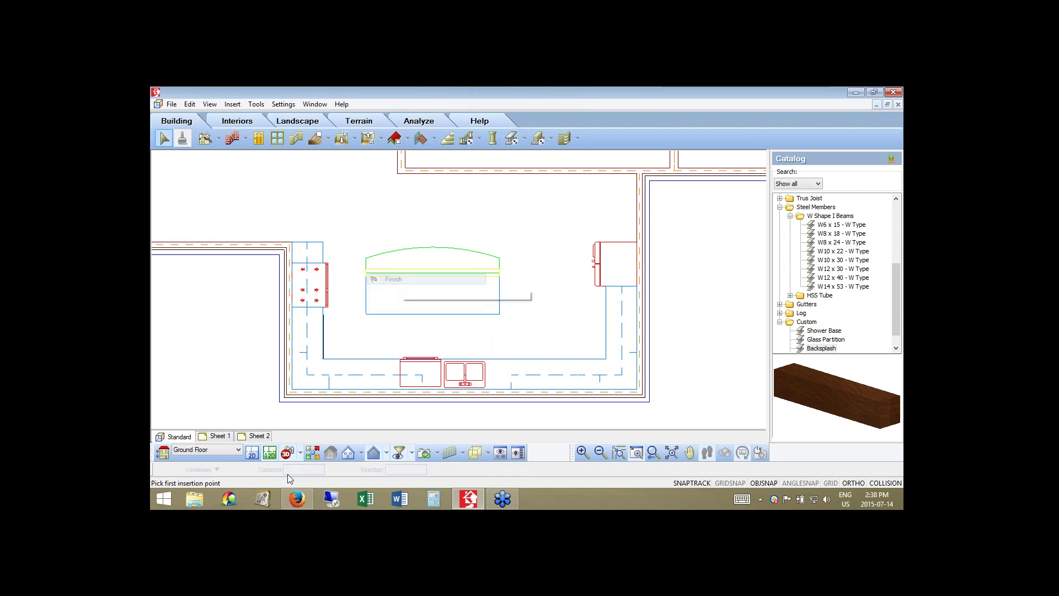
- View the island with its backsplash in 3D through Camera2
click(301, 454)
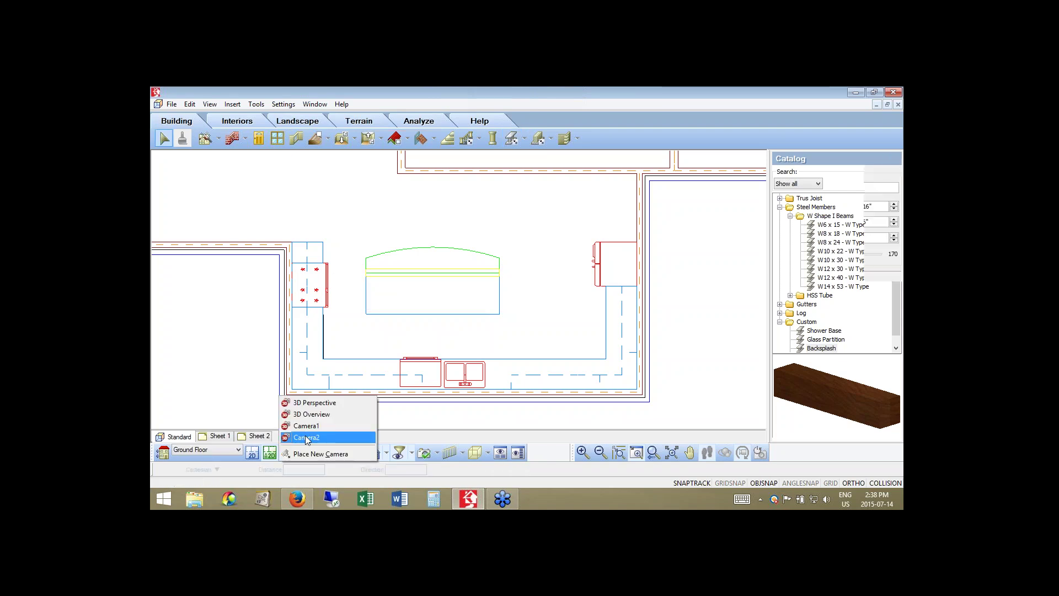
click(307, 437)
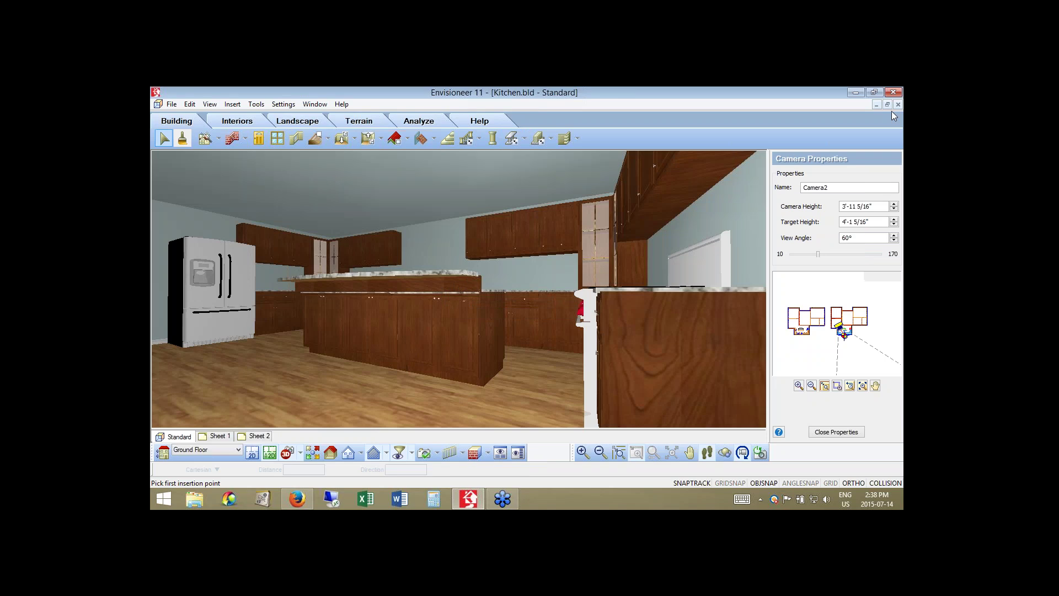
click(510, 140)
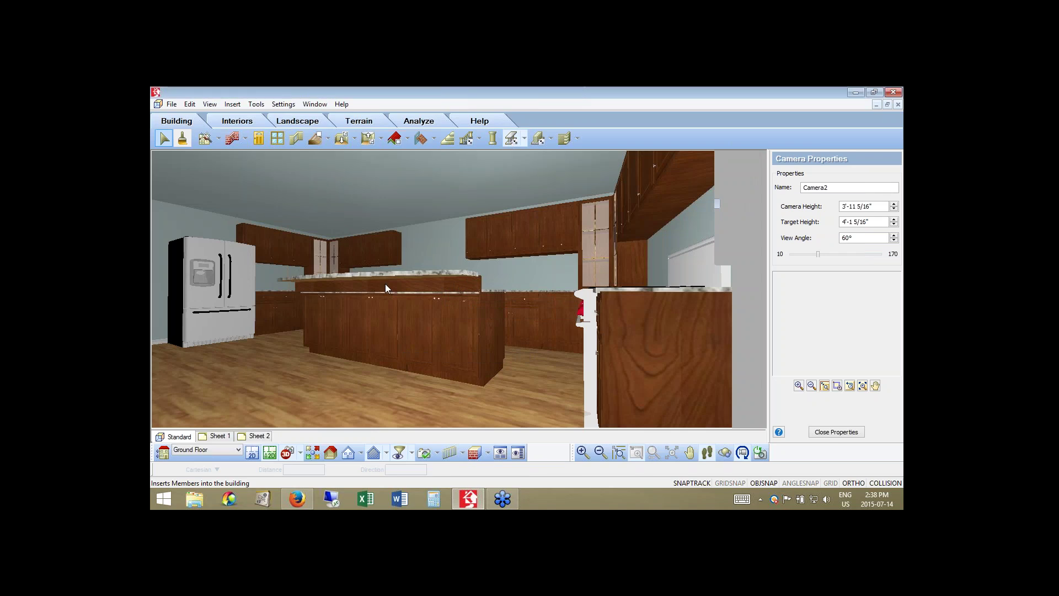
- Try the Crown 2 profile from the Crown Profiles group as a custom shape for the island's Backsplash member
double_click(385, 283)
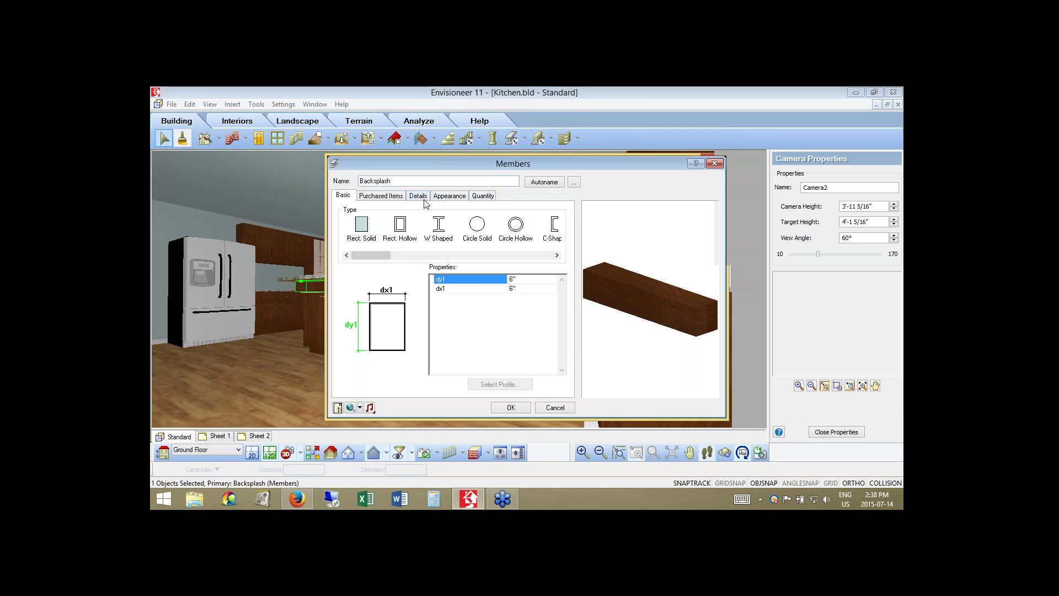
click(541, 255)
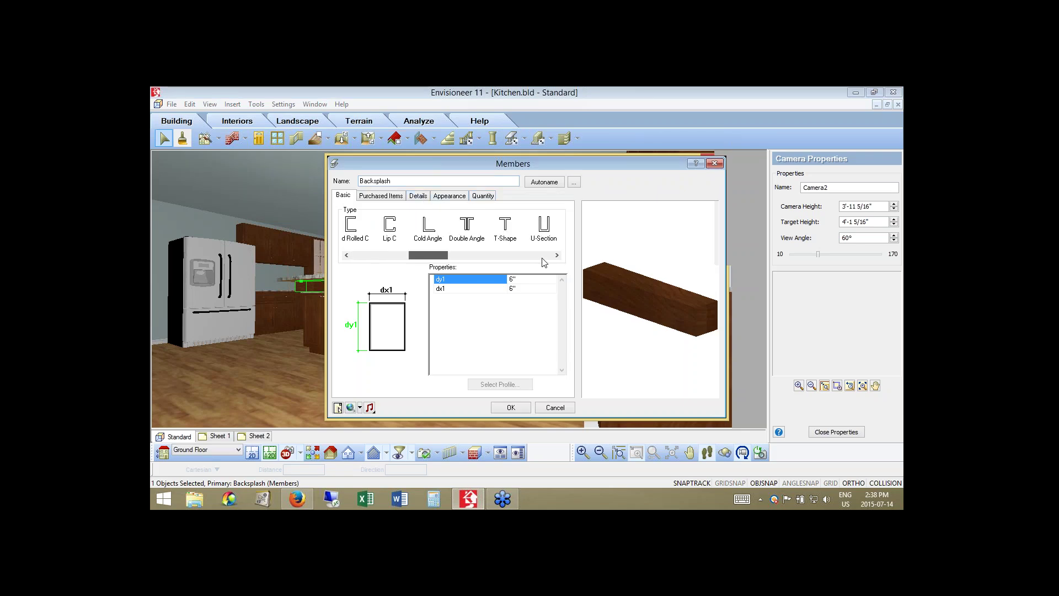
click(542, 255)
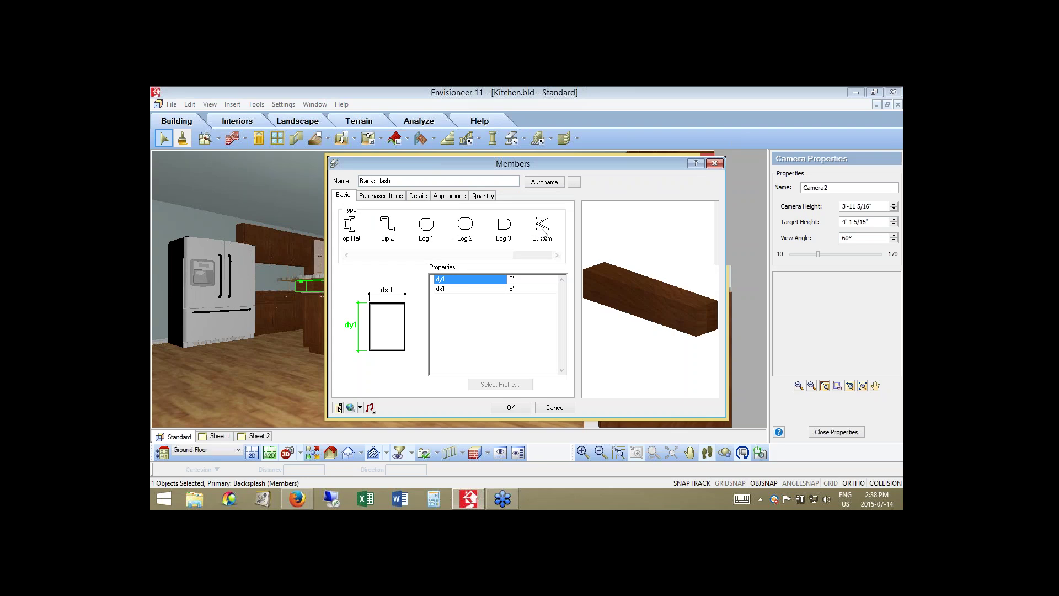
click(542, 232)
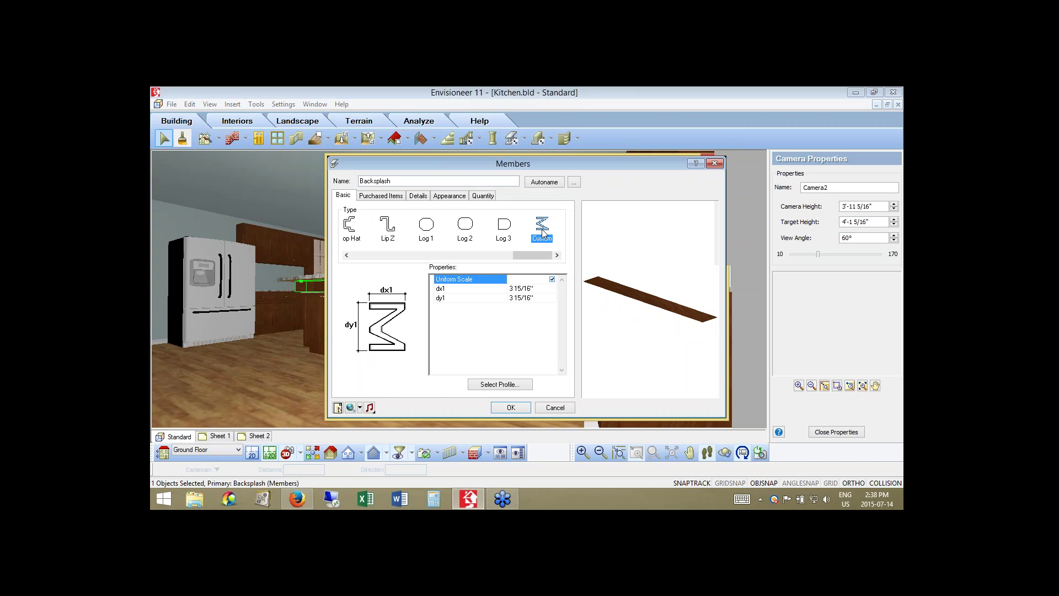
click(518, 386)
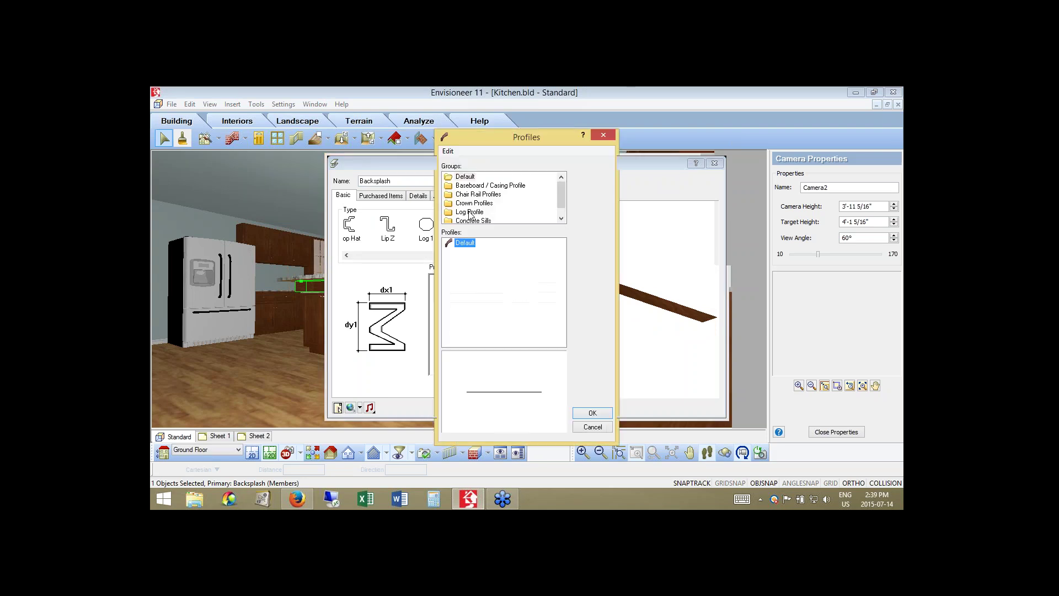
click(471, 195)
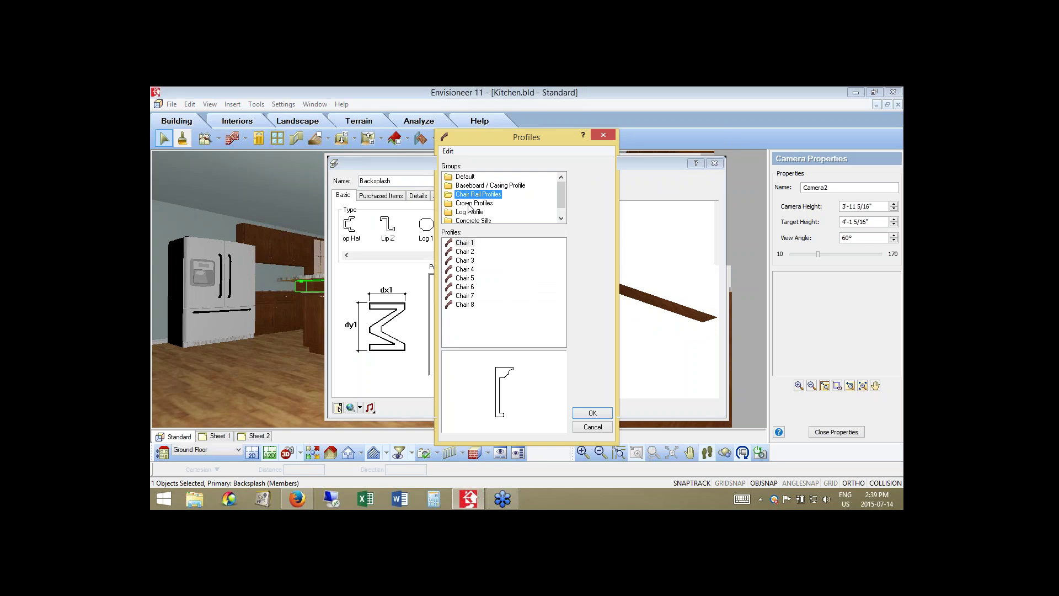
click(470, 203)
click(466, 251)
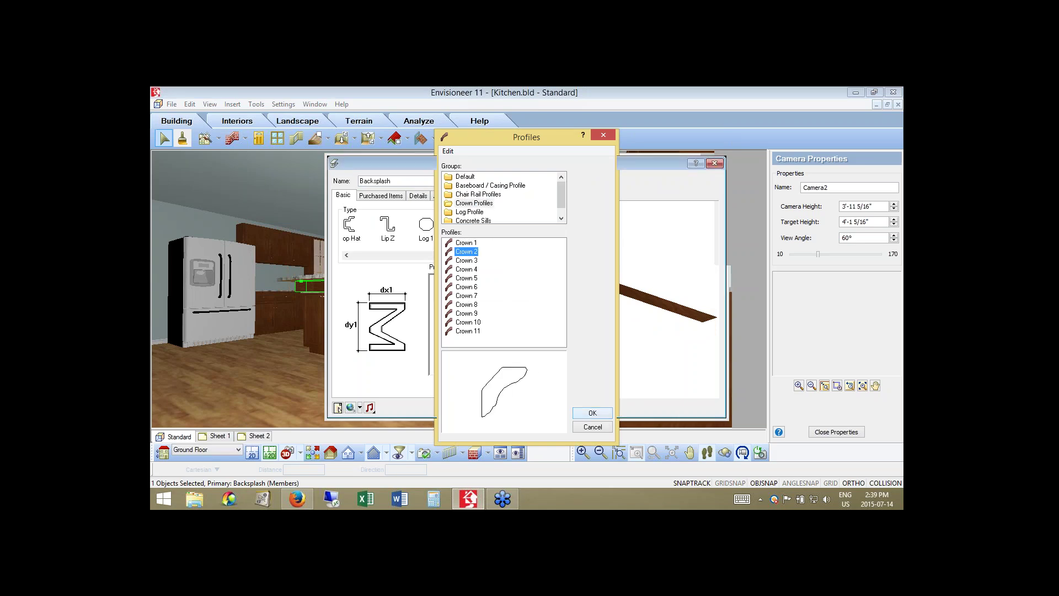
click(593, 413)
drag(654, 315, 612, 276)
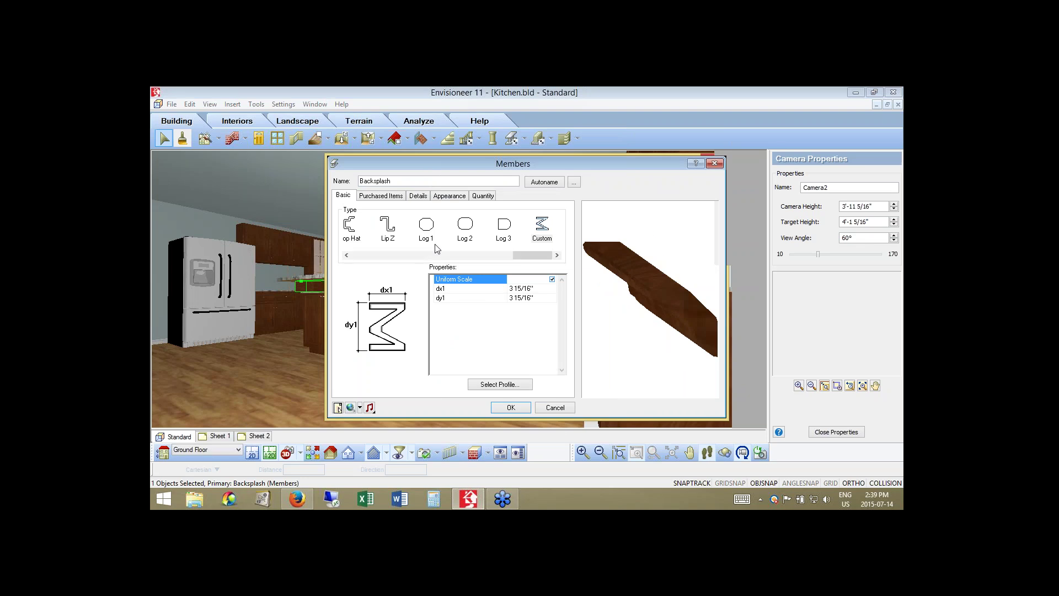
click(555, 408)
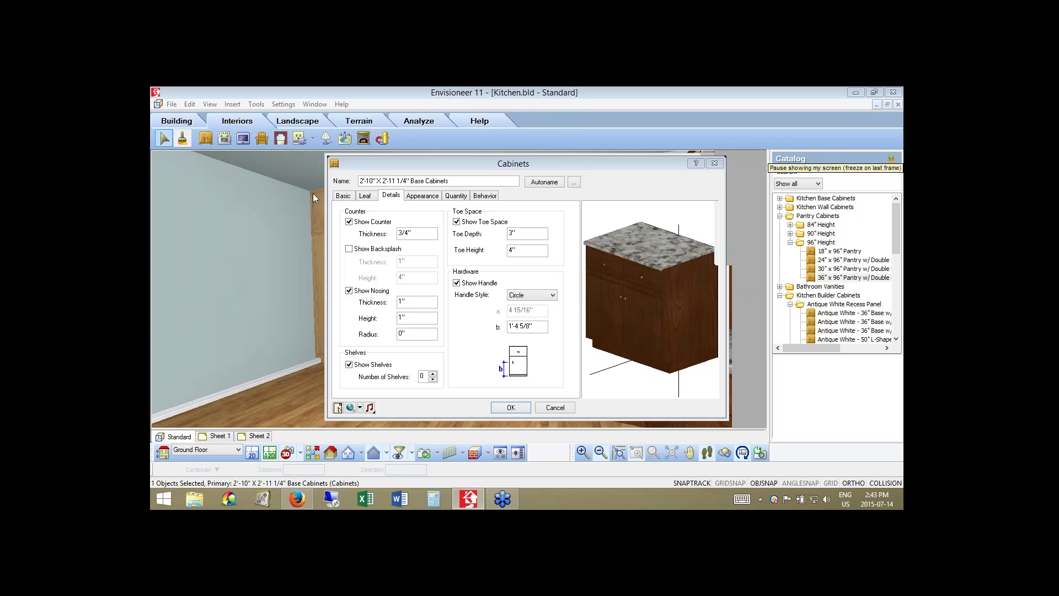
- Try showing a counter backsplash on the 2'-10" X 2'-11 1/4" base cabinet beside the refrigerator
click(544, 182)
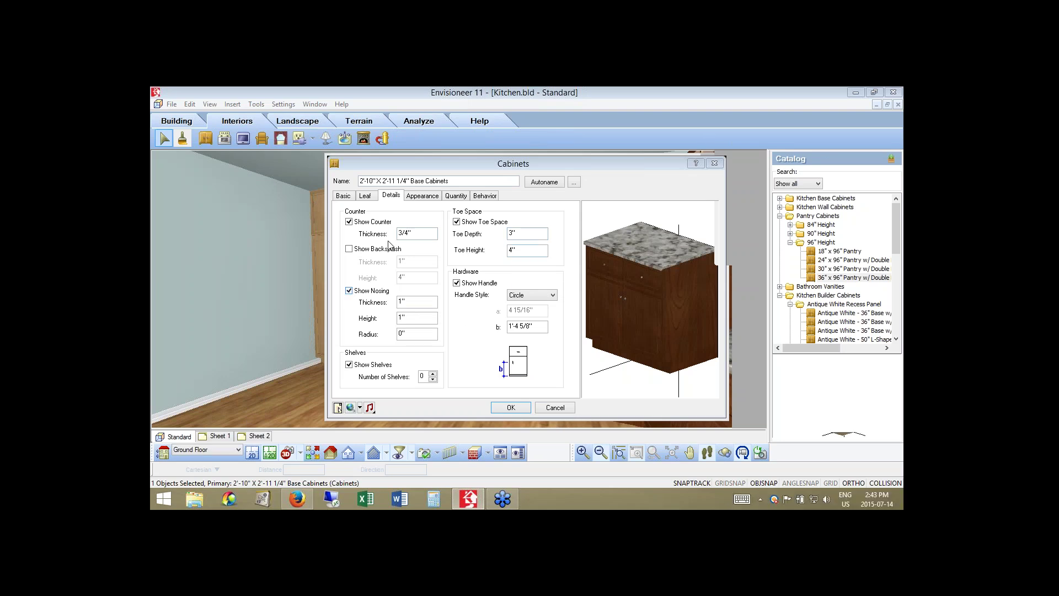
drag(658, 310, 669, 301)
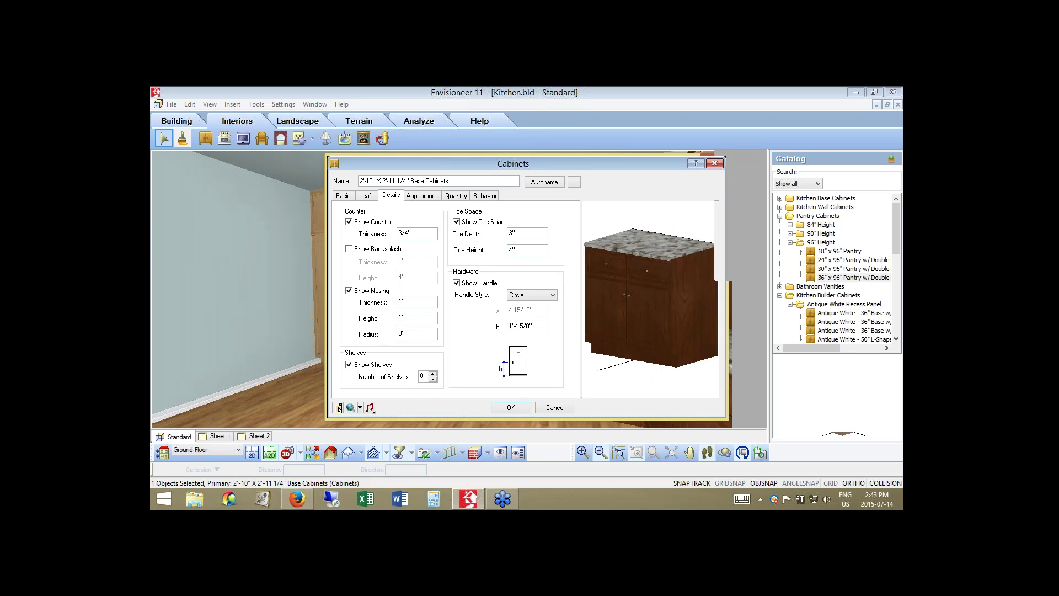
click(371, 249)
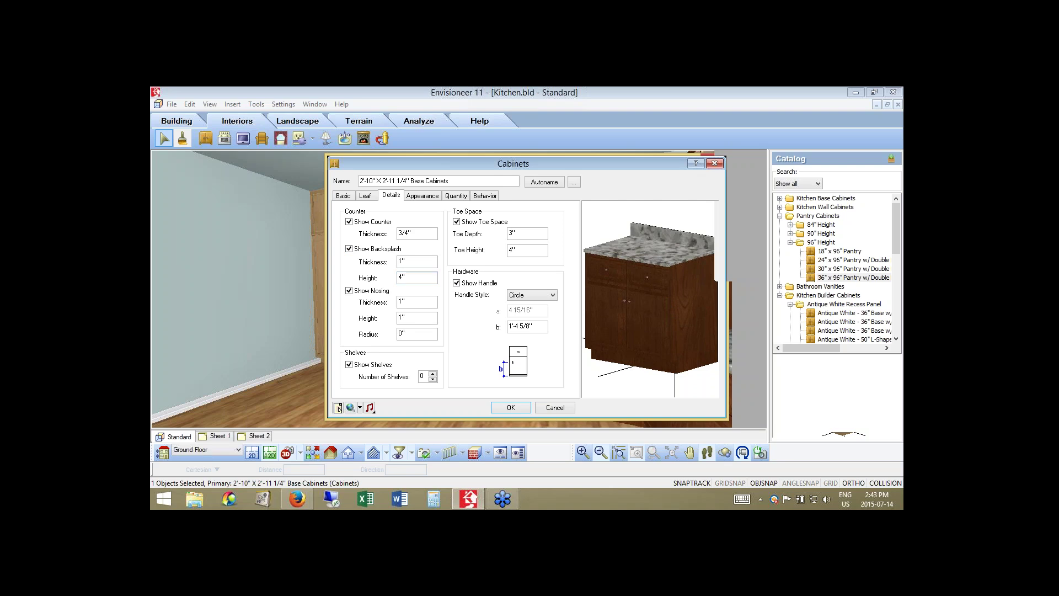
click(350, 249)
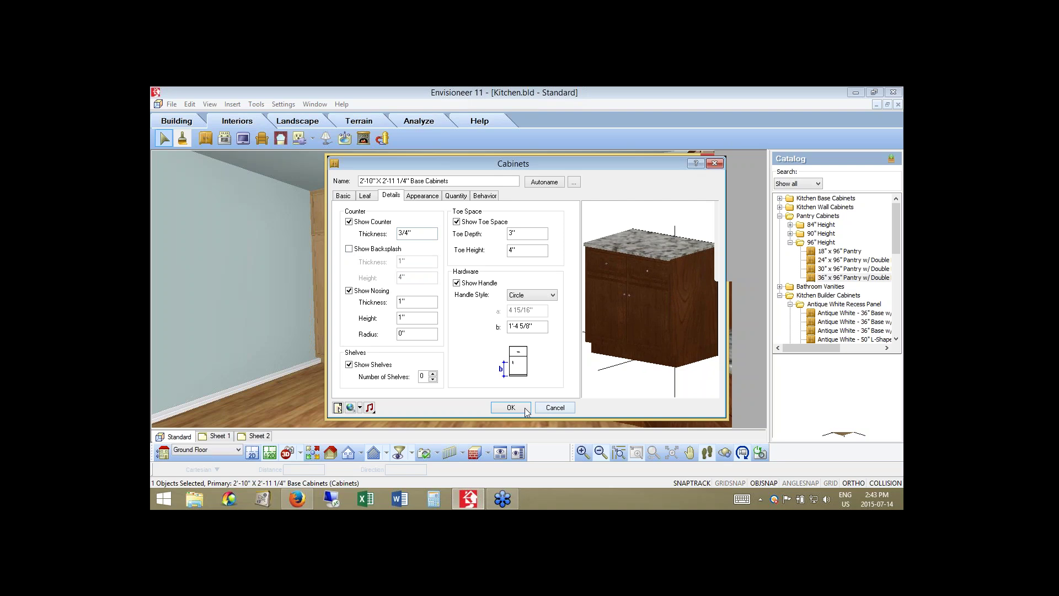
click(525, 410)
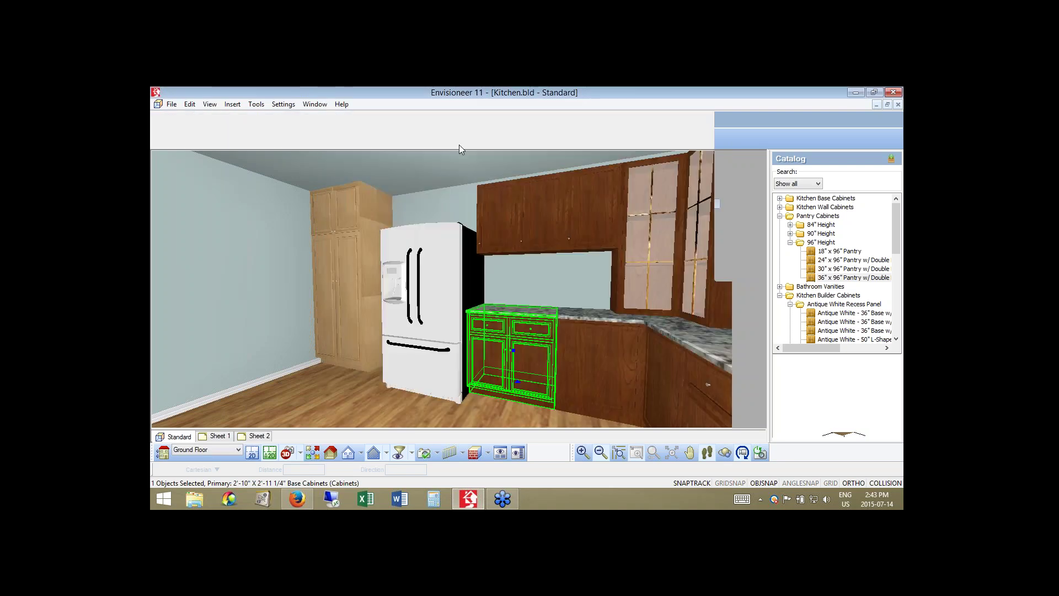
- Switch to the 2D plan and copy the custom Backsplash member in the member catalog
click(511, 140)
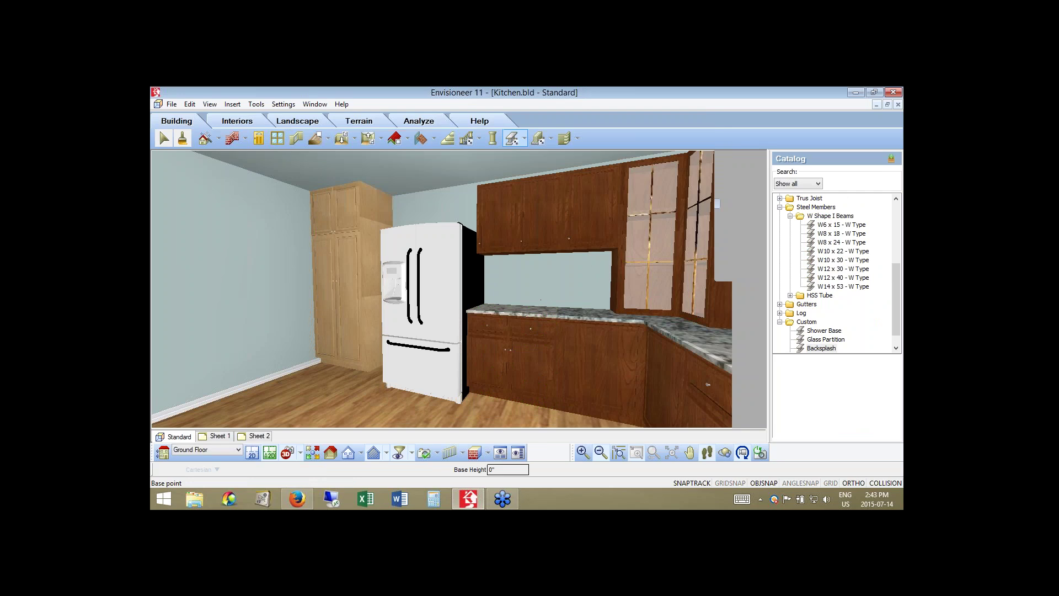
click(251, 453)
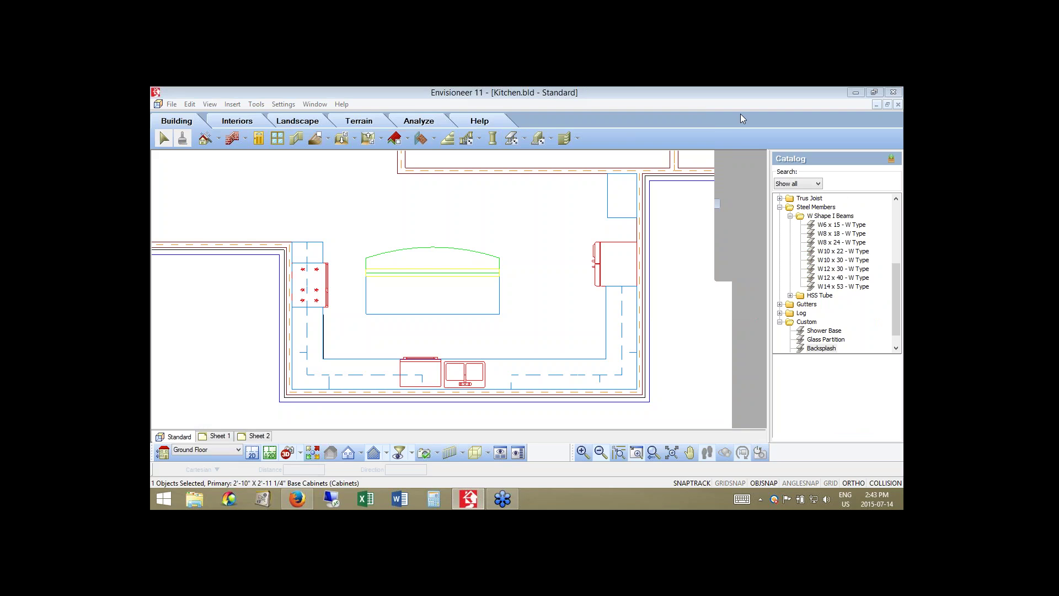
click(822, 348)
right_click(822, 349)
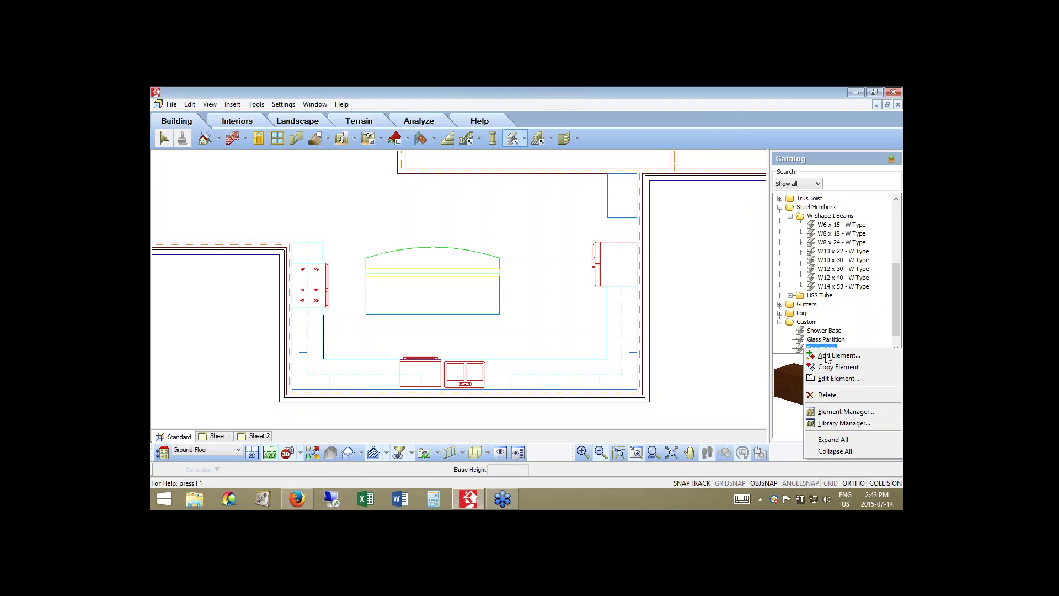
click(838, 367)
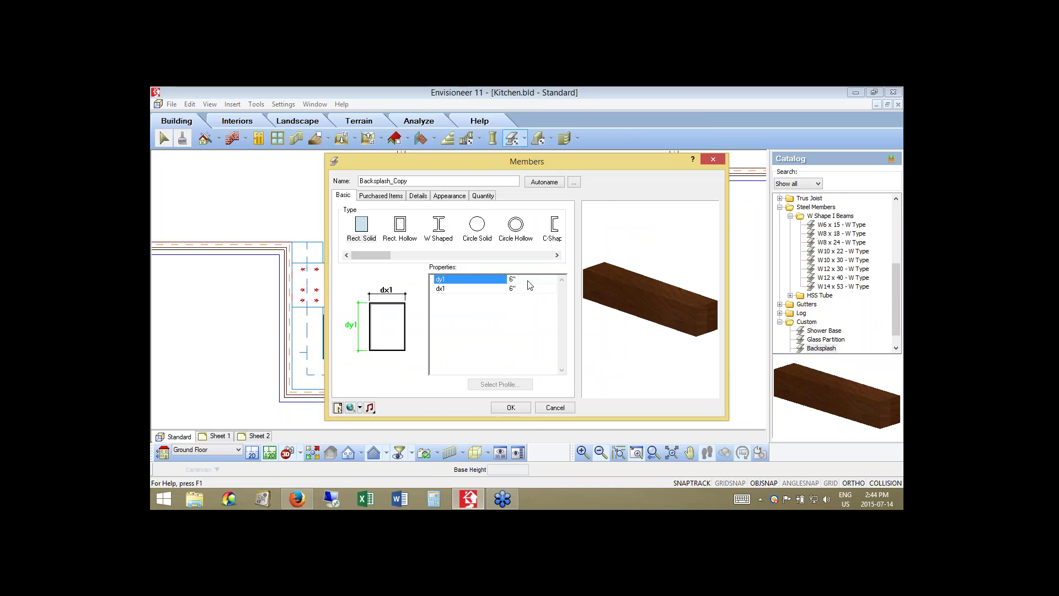
- Set the copied member's profile to 2'-0" for dy1 and 1/4" for dx1
click(529, 281)
text(2)
key(Return)
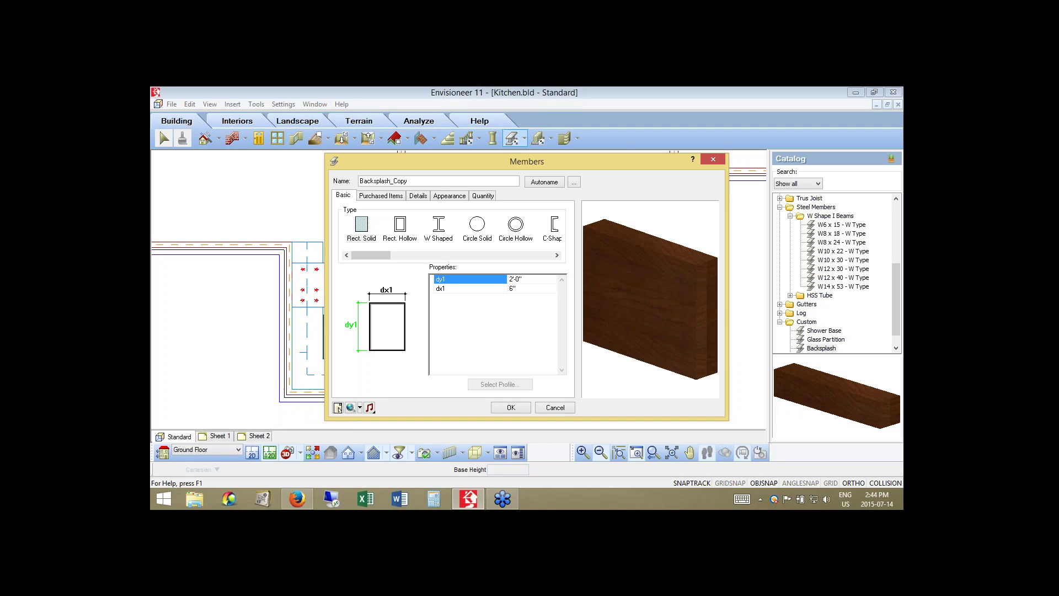
click(522, 292)
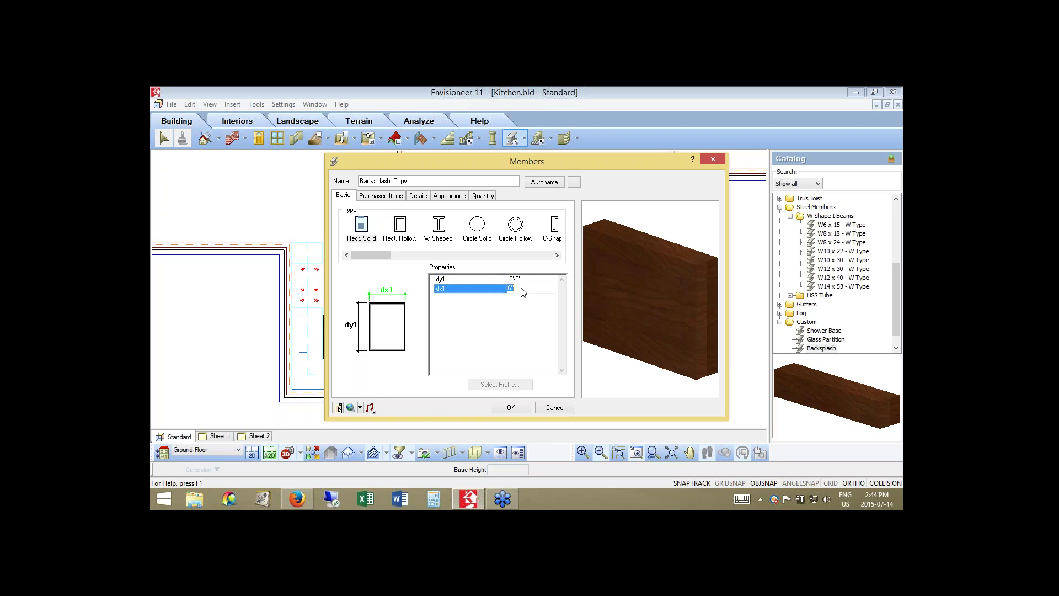
text(1/4)
key(Tab)
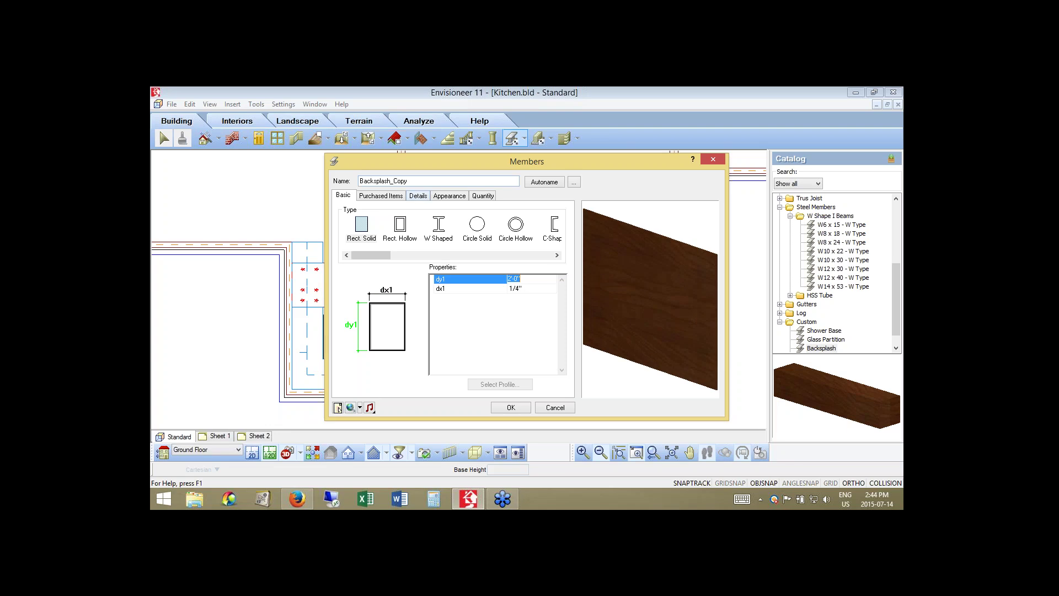
- Apply the Glass Mosaics- Amber material from the Tile - Daltile® Mosaics group to the copied member
click(449, 195)
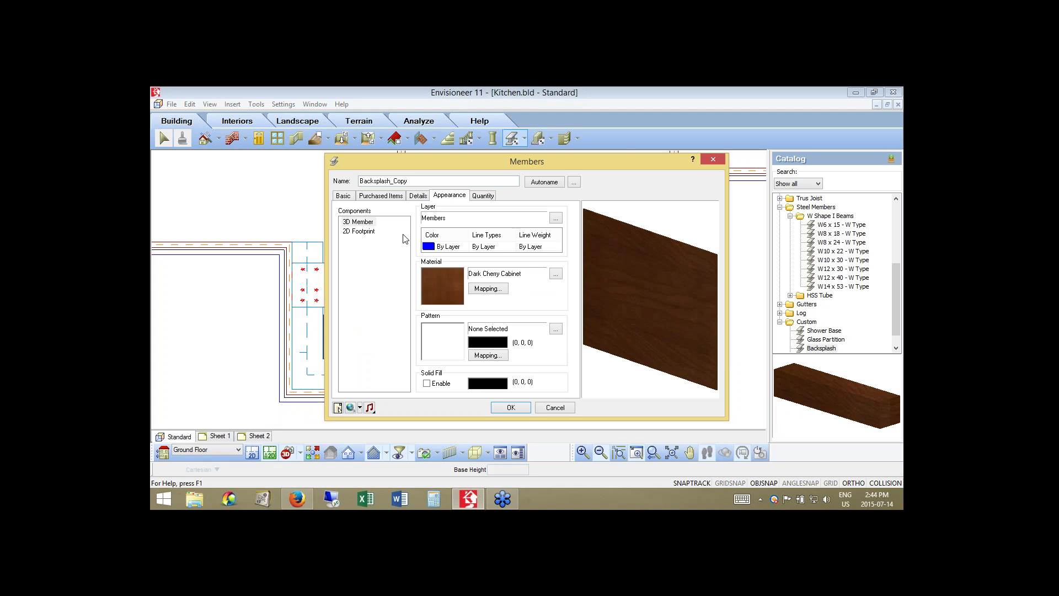
click(556, 274)
drag(561, 198, 560, 216)
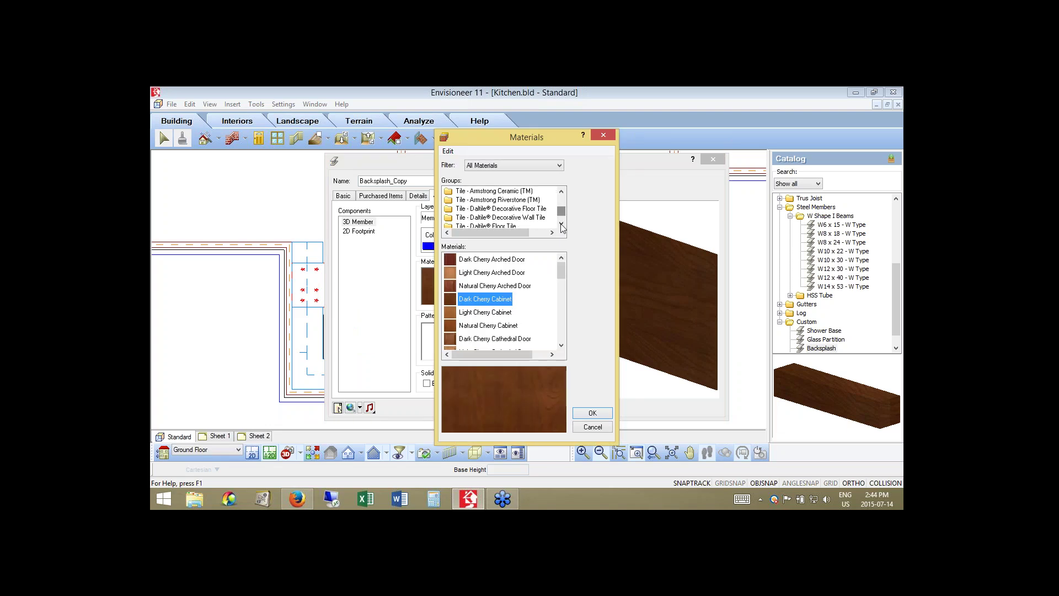
click(561, 223)
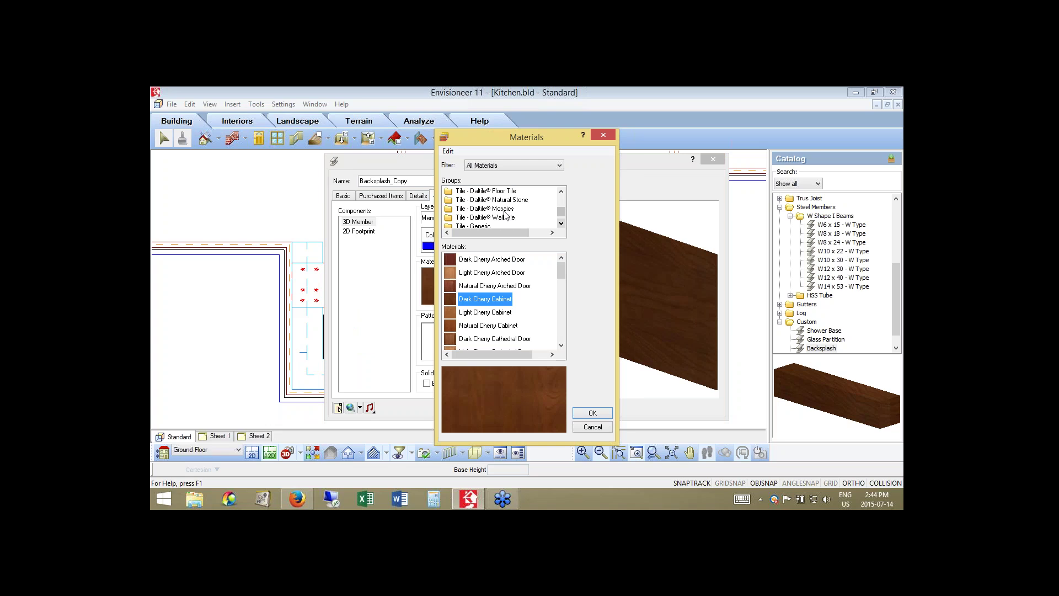
click(504, 211)
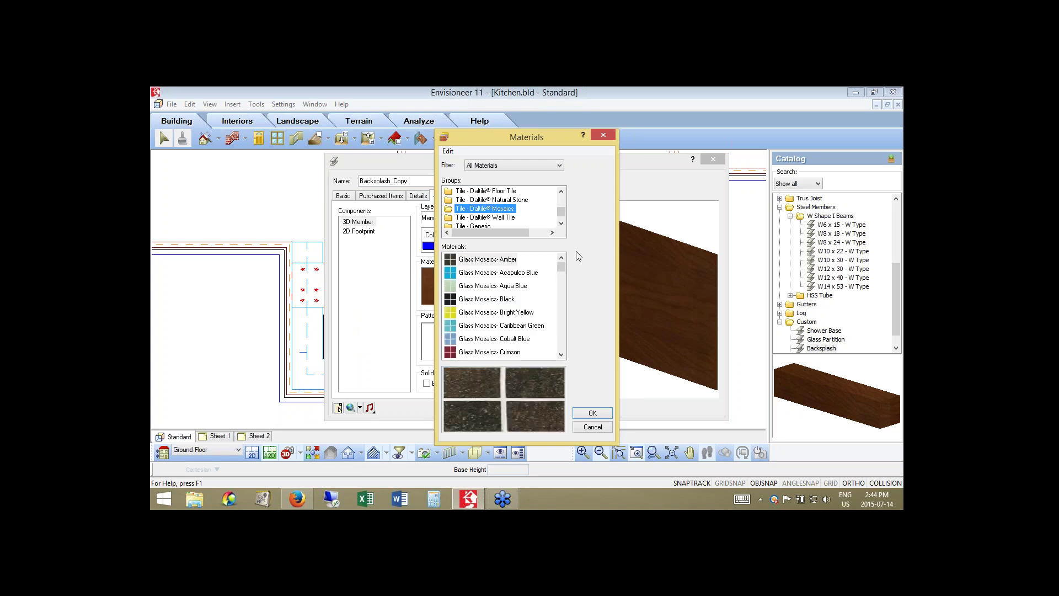
key(Return)
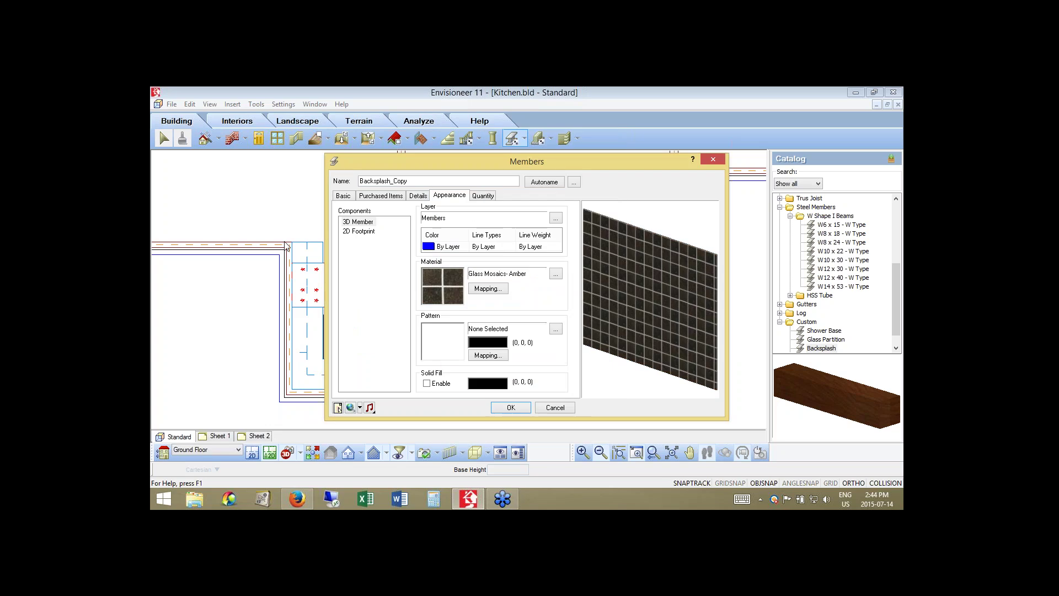
- Rename the copied member as Backsplash Tile and save it to the catalog
double_click(391, 181)
key(BackSpace)
text(Tile)
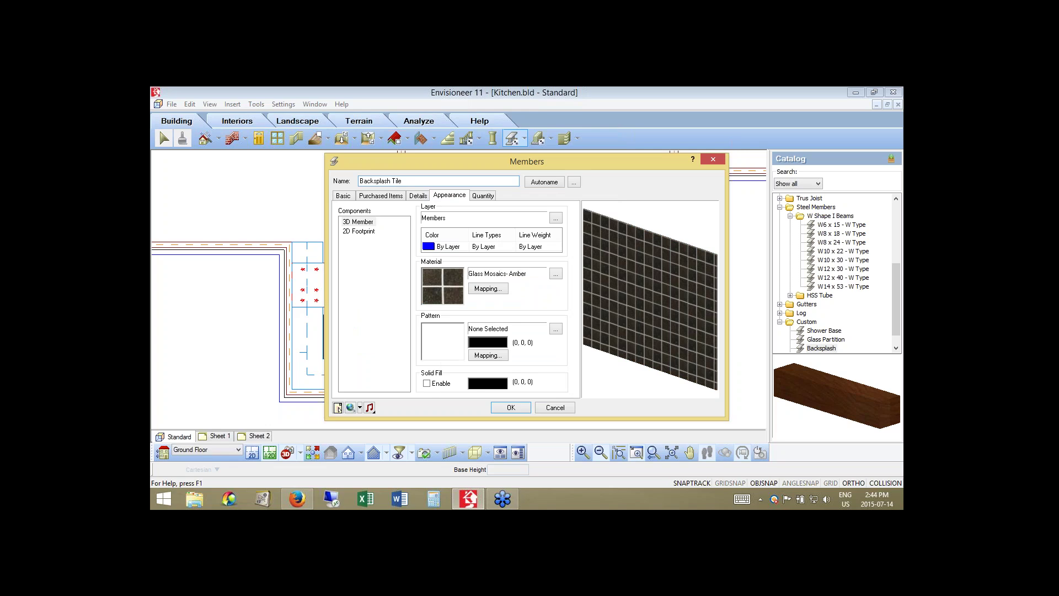
click(511, 407)
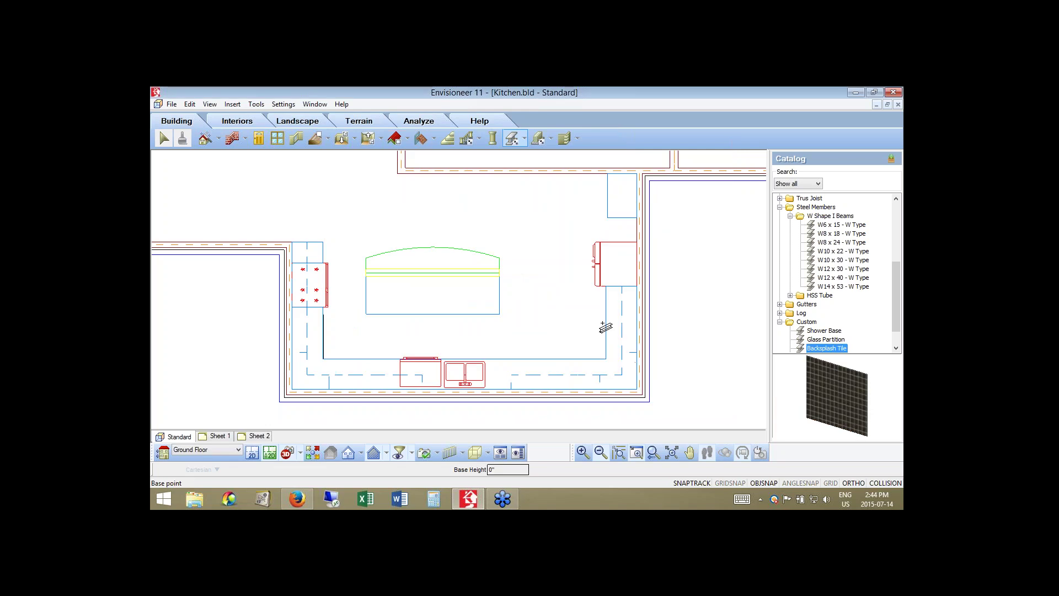
- Insert Backsplash Tile at a 5'-0" base height, running about 4'-6" along the wall from the refrigerator toward the room corner
key(Tab)
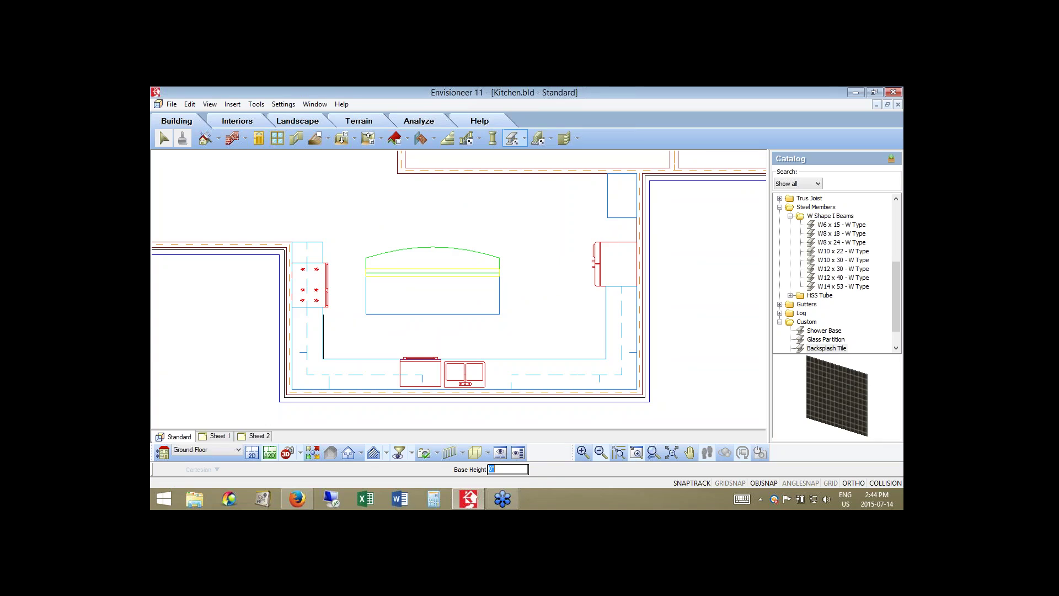
text(5')
key(Return)
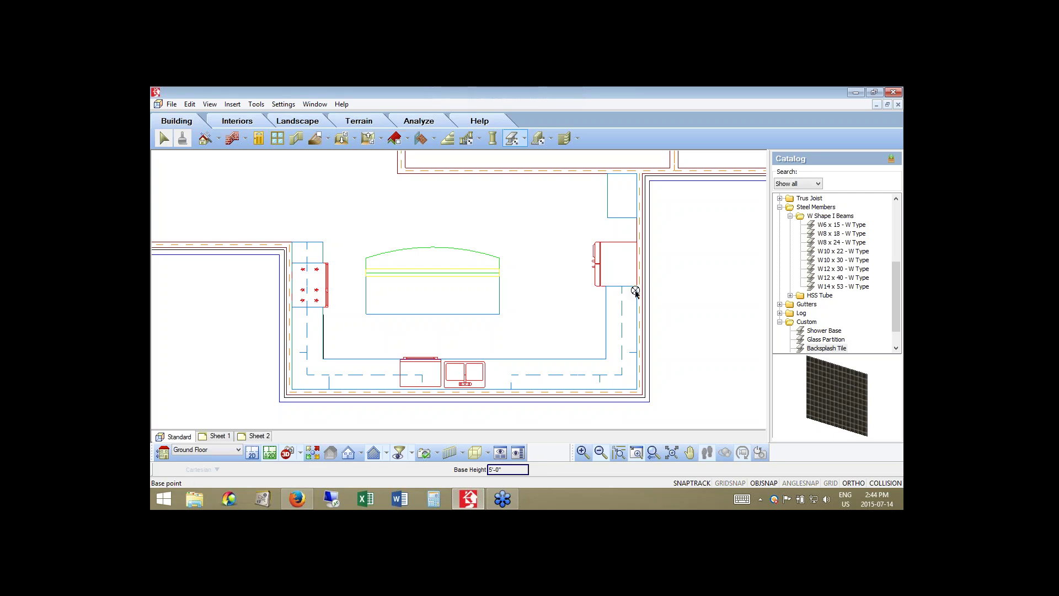
click(636, 291)
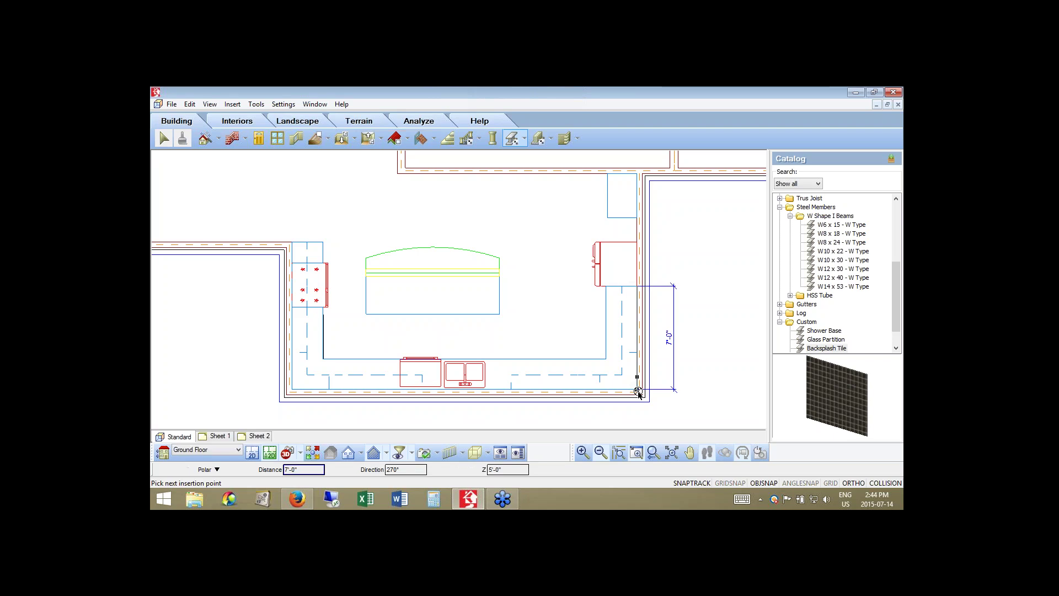
click(635, 354)
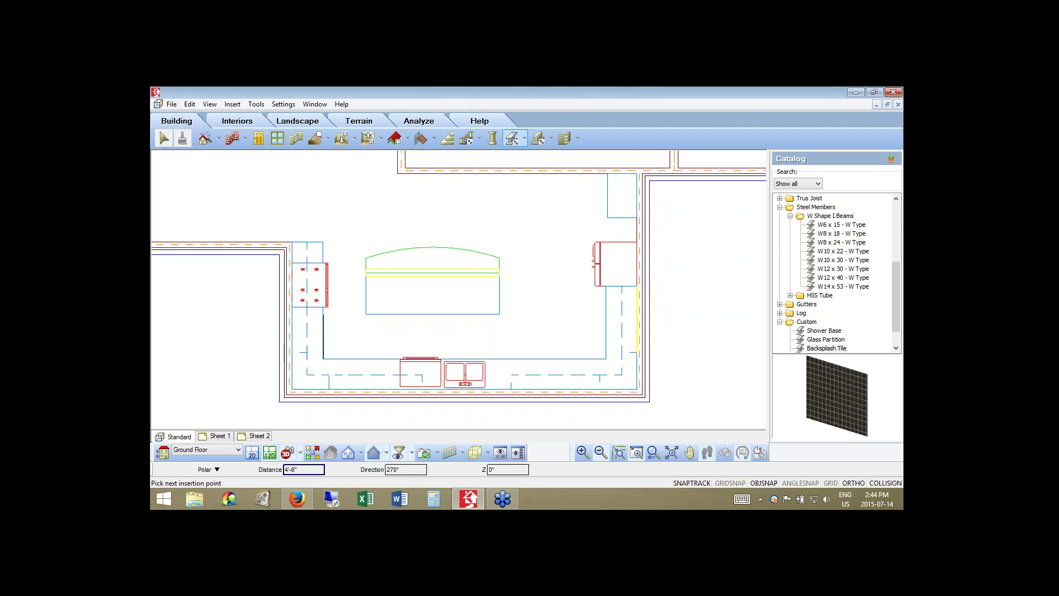
right_click(635, 352)
click(657, 357)
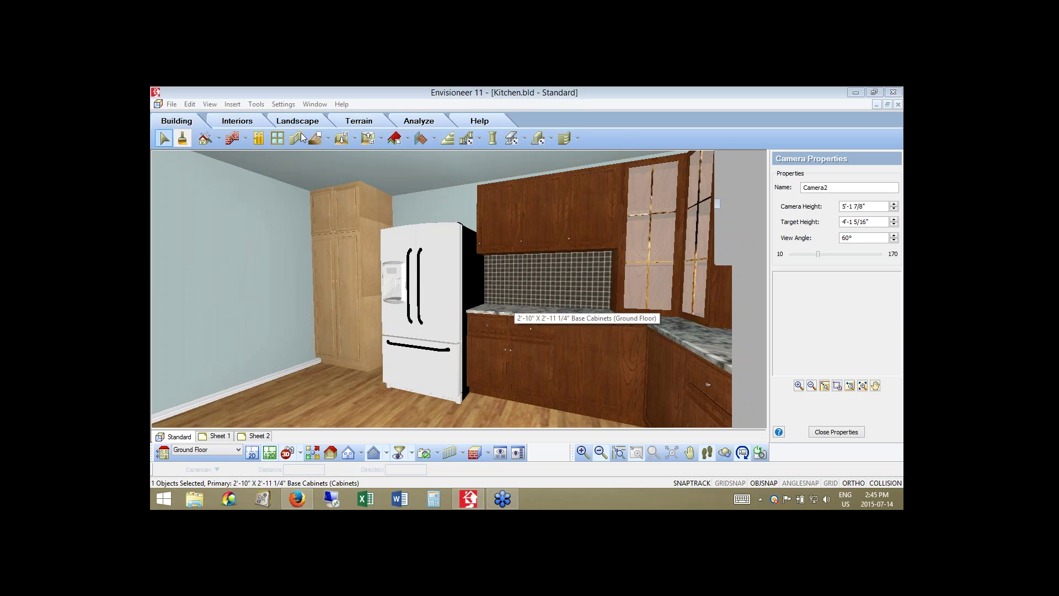
- Insert a 30" Cooktop from the Stovetops group in the floor plan, on the open floor in front of the cabinets beside the refrigerator
click(242, 122)
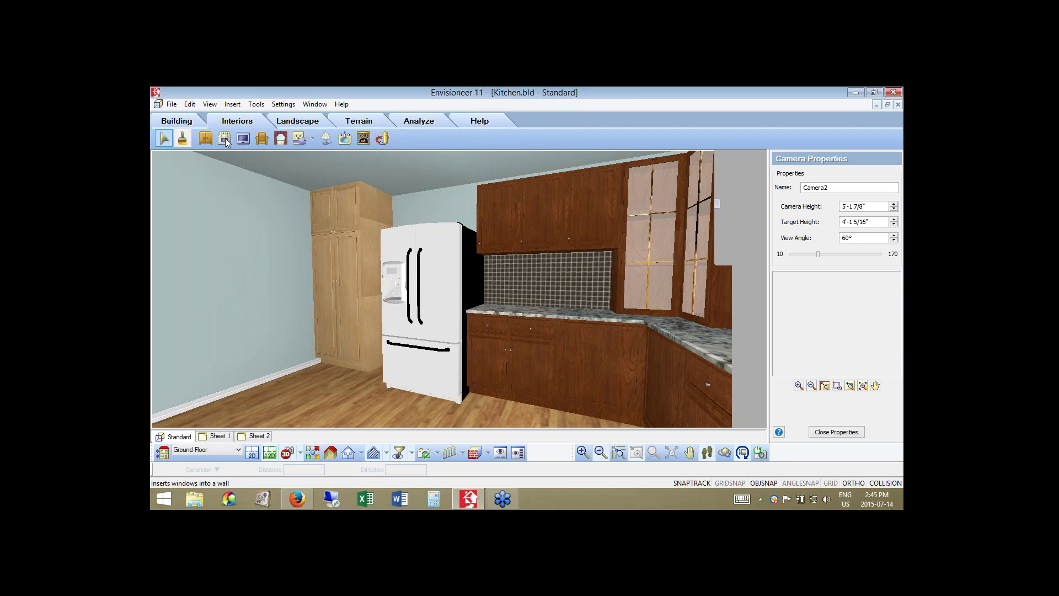
click(225, 139)
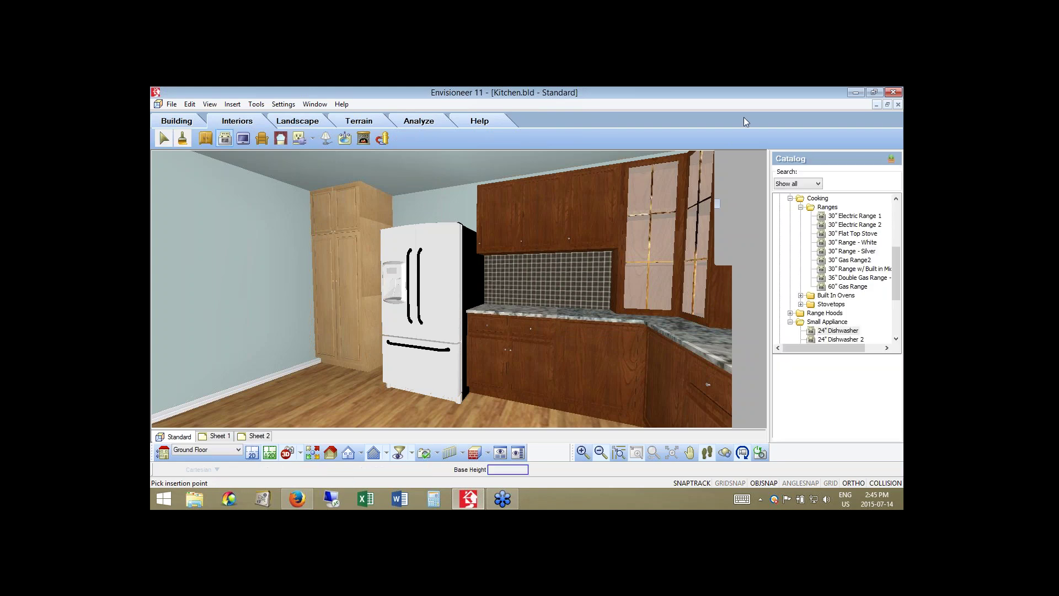
drag(898, 284, 883, 233)
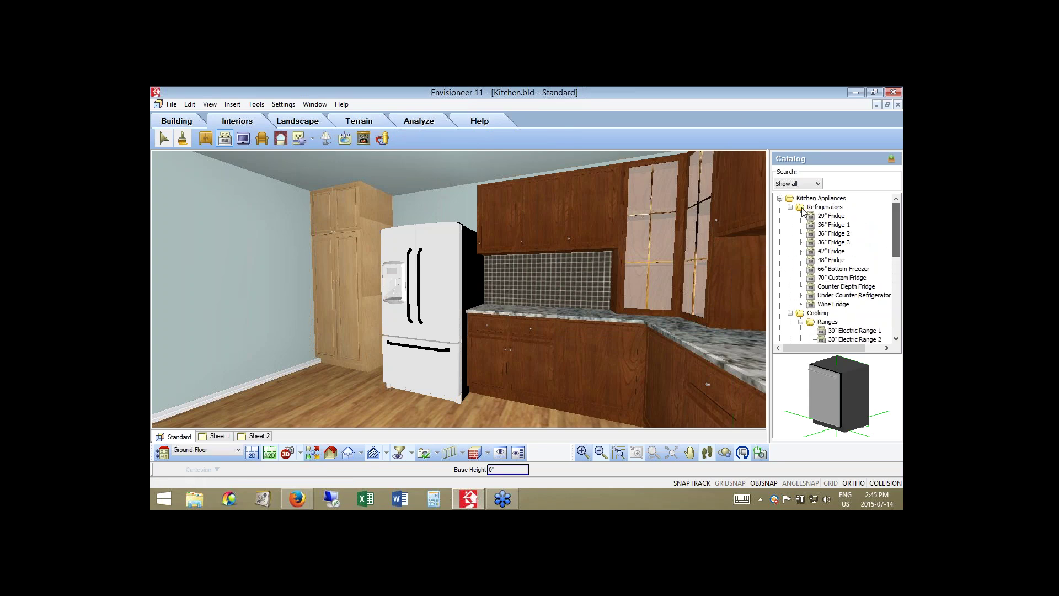
click(790, 207)
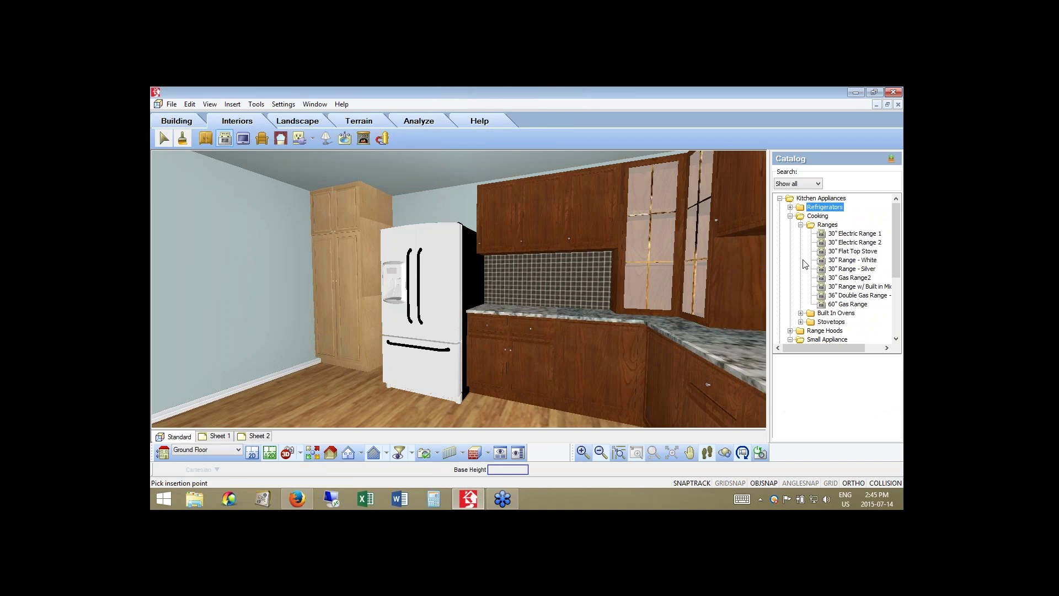
click(800, 322)
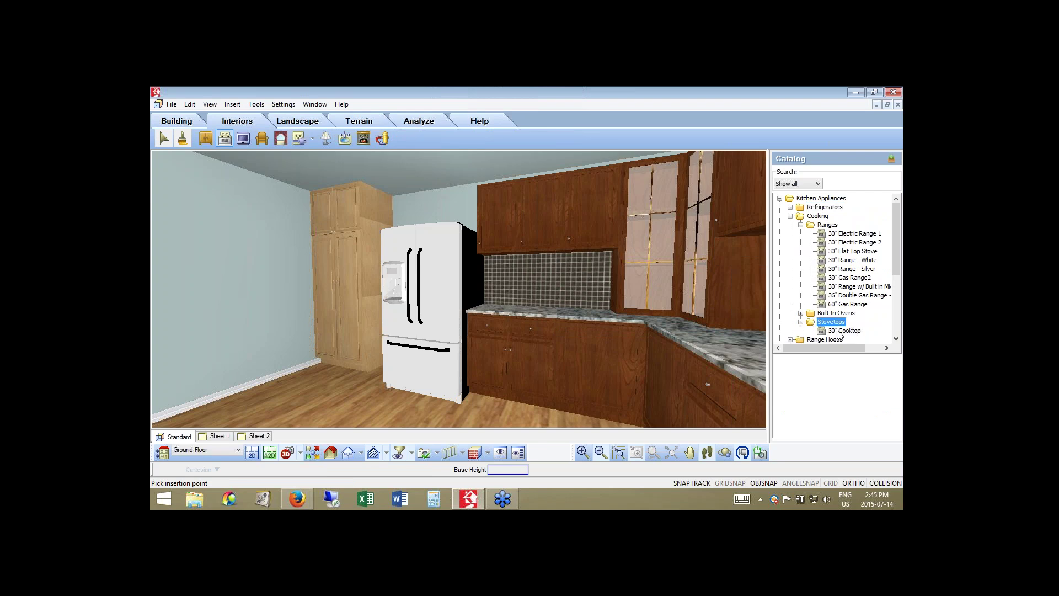
click(838, 332)
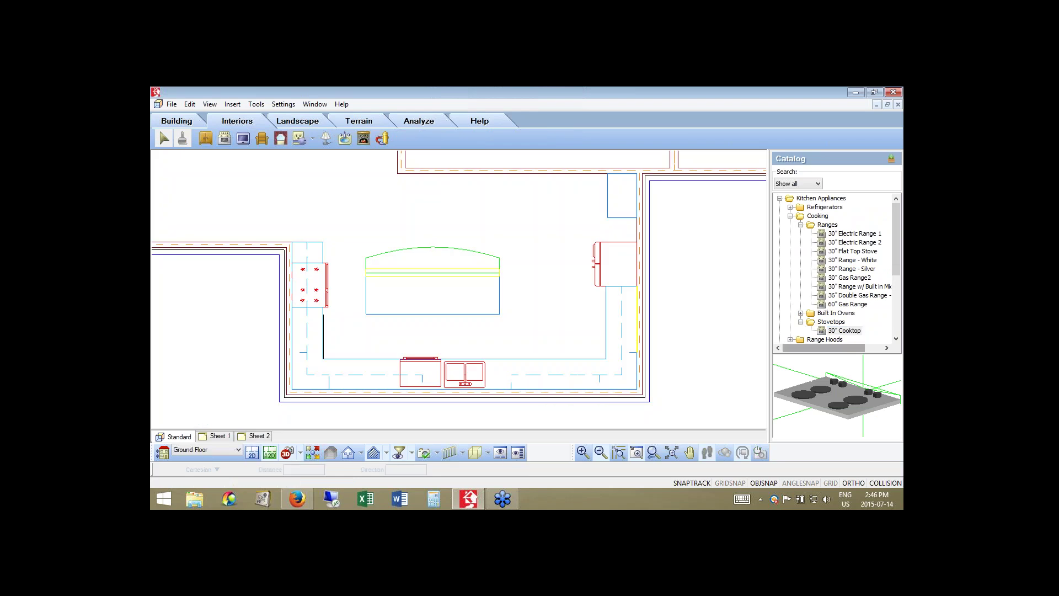
click(844, 331)
click(690, 337)
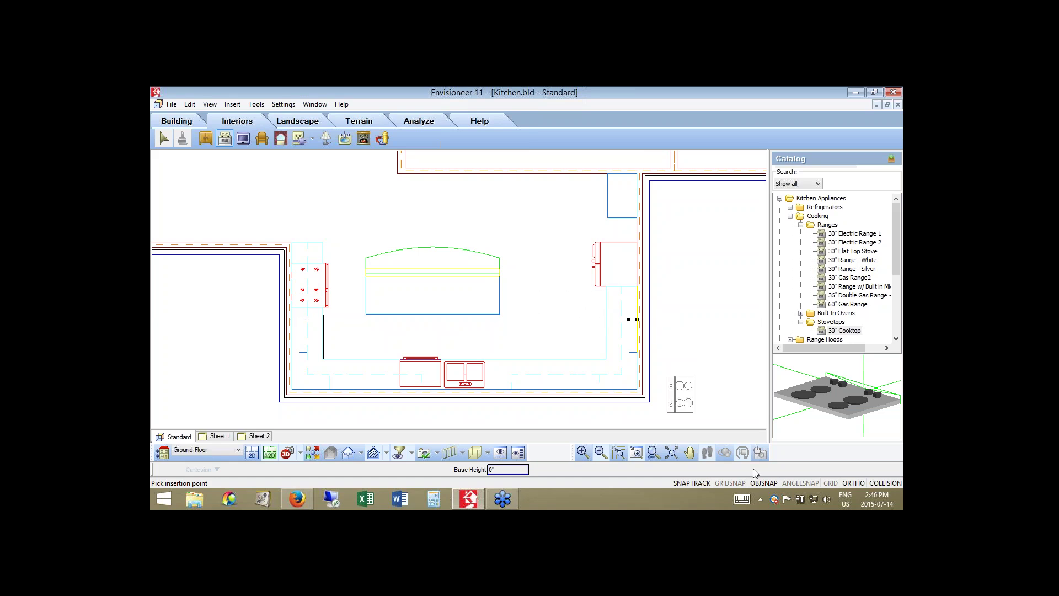
click(574, 319)
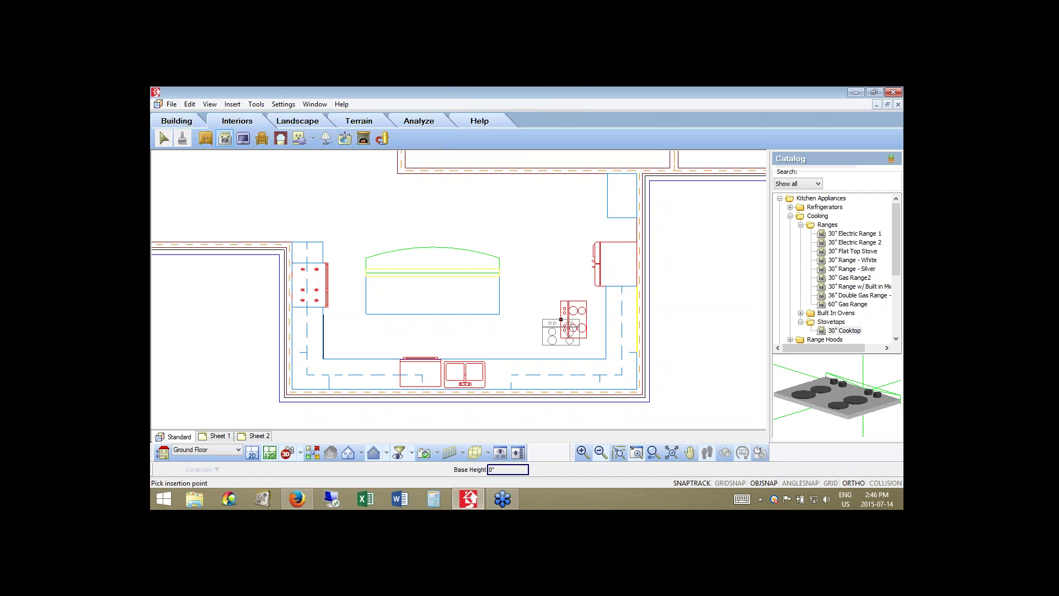
right_click(562, 322)
click(588, 328)
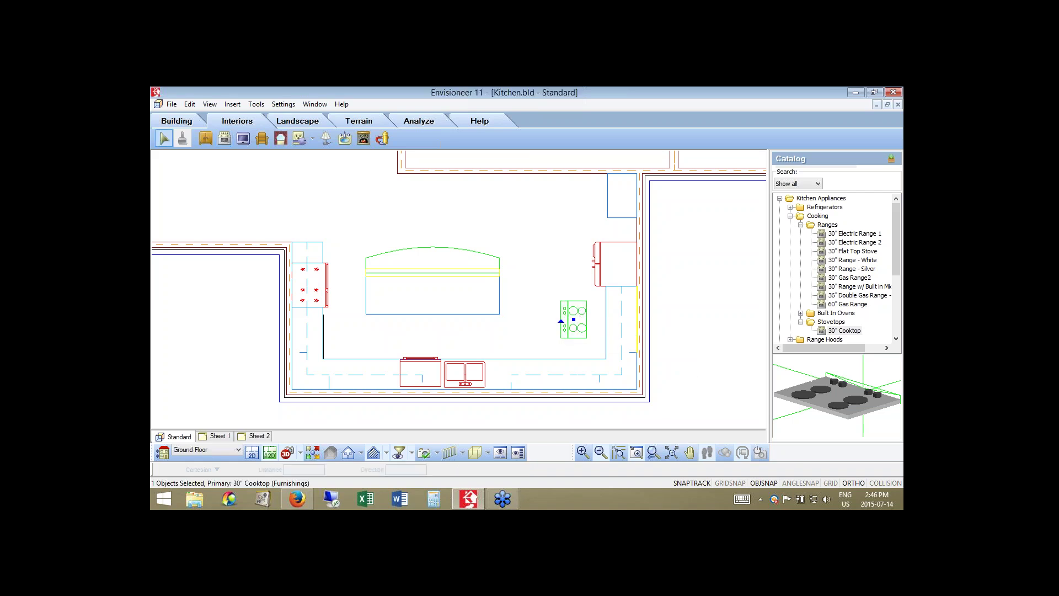
- Rotate the cooktop 180 degrees and move it onto the base cabinets next to the refrigerator
key(ctrl+r)
text(180)
key(Return)
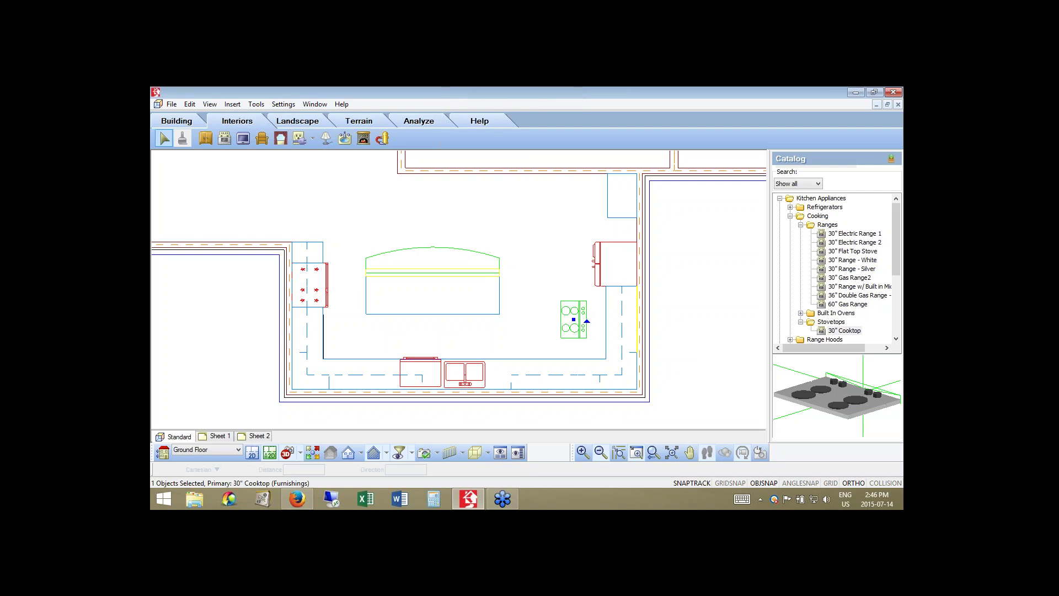
drag(574, 319, 623, 312)
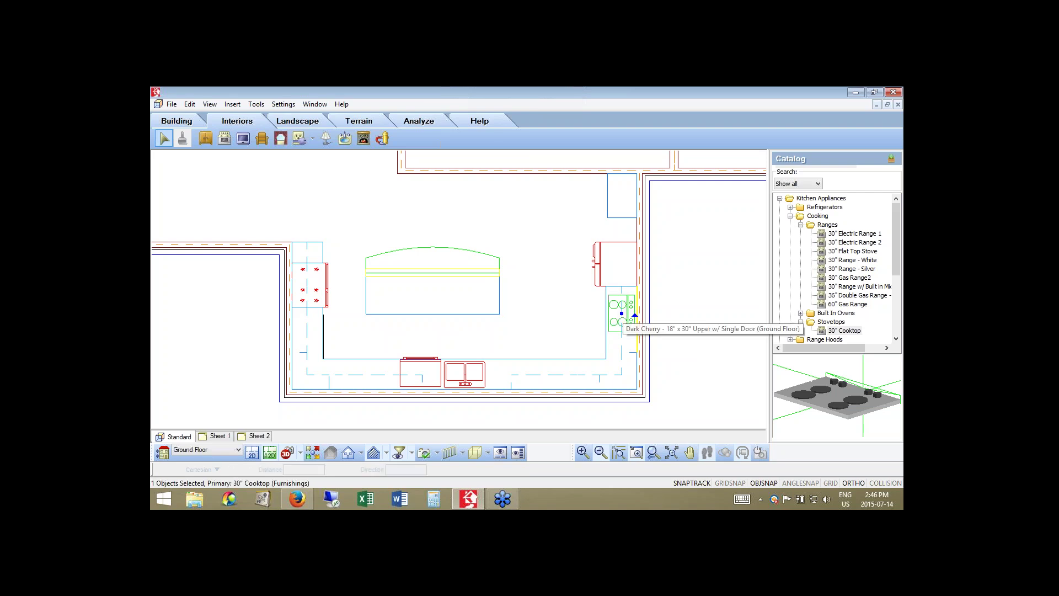
right_click(623, 314)
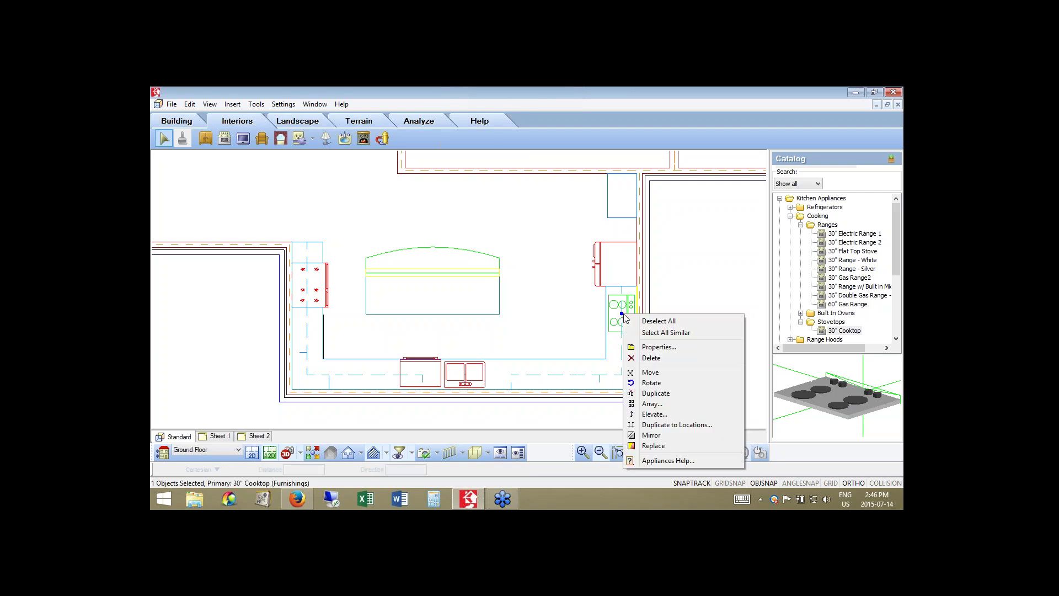
click(650, 414)
drag(492, 264, 383, 218)
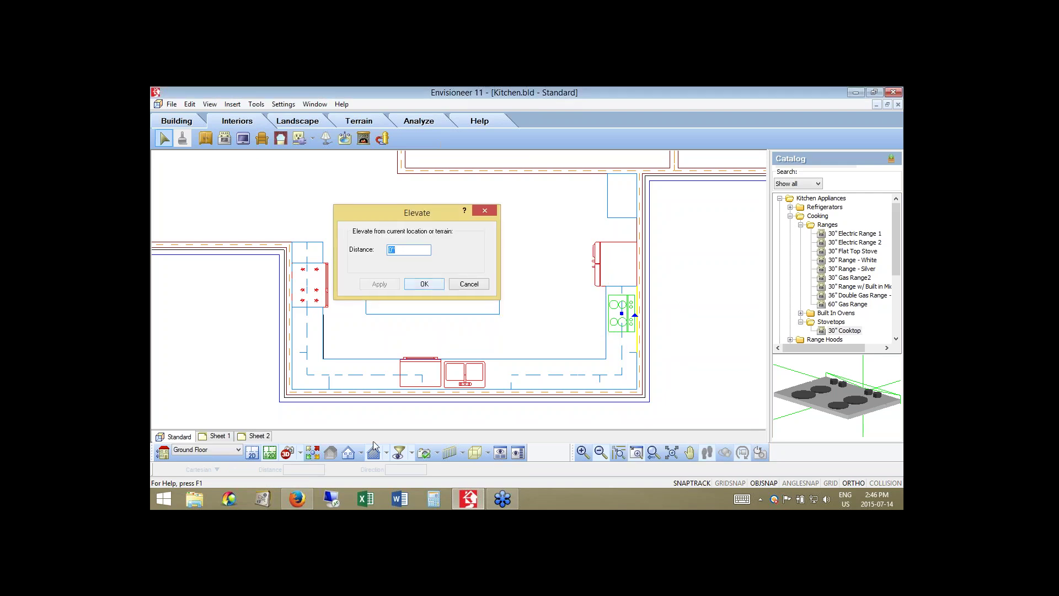
key(Return)
- Switch to the Camera2 view and elevate the 30" Cooktop by 3' onto the countertop
click(300, 453)
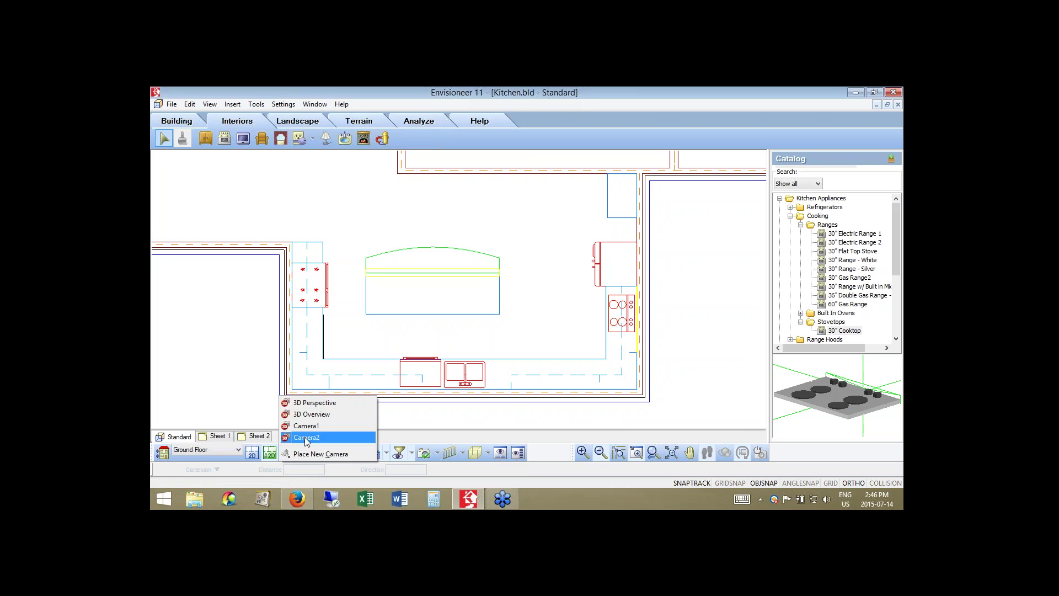
click(307, 438)
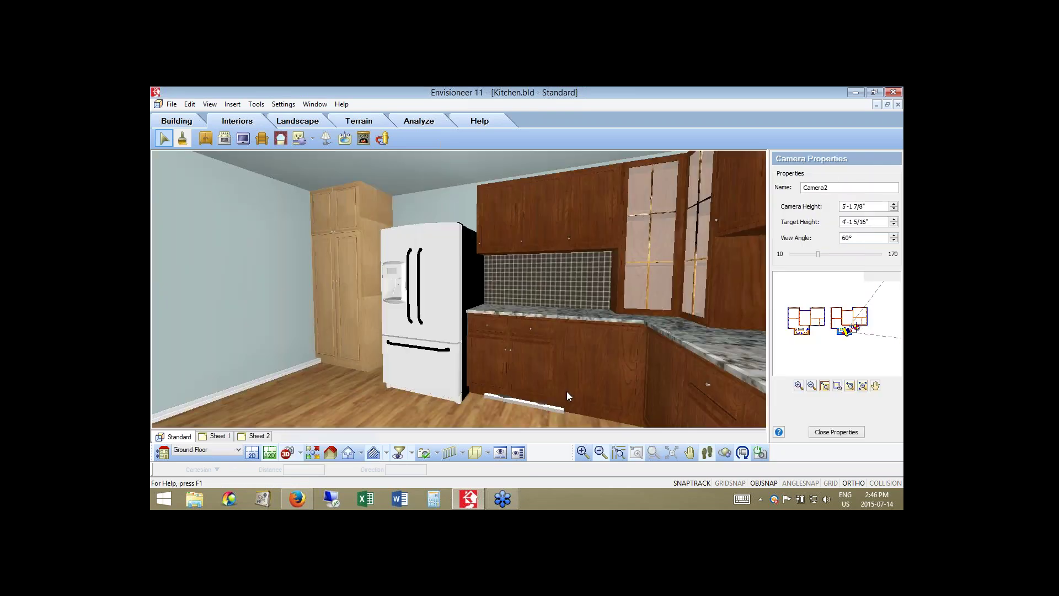
click(533, 408)
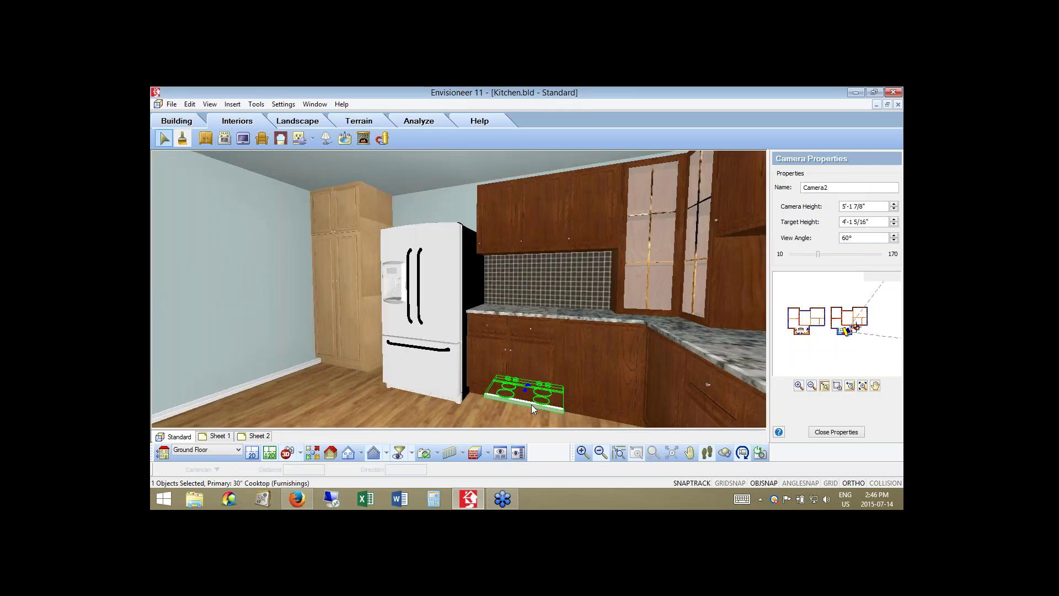
right_click(531, 405)
click(561, 349)
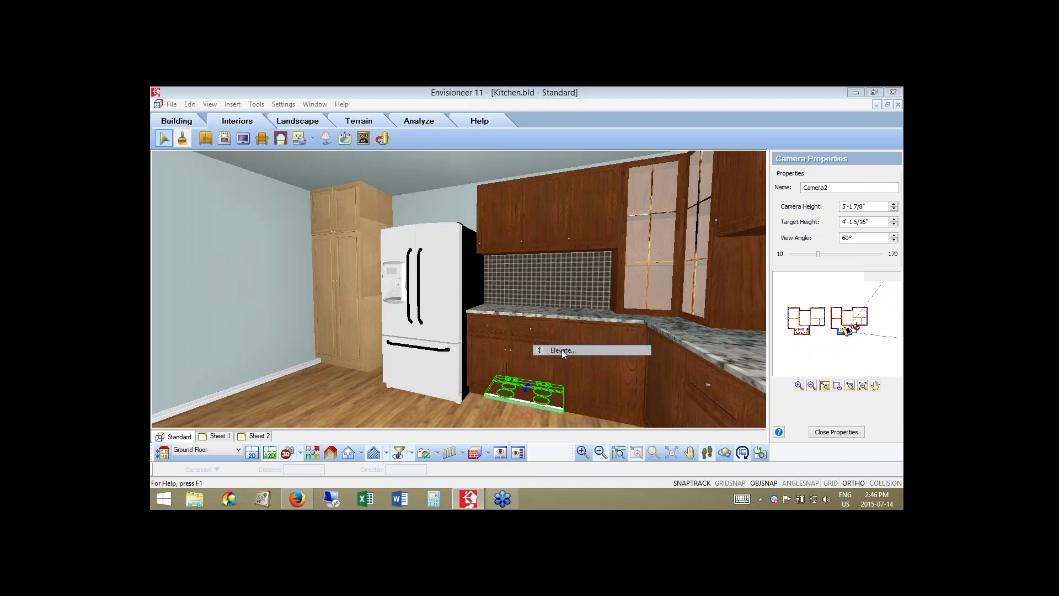
text(3')
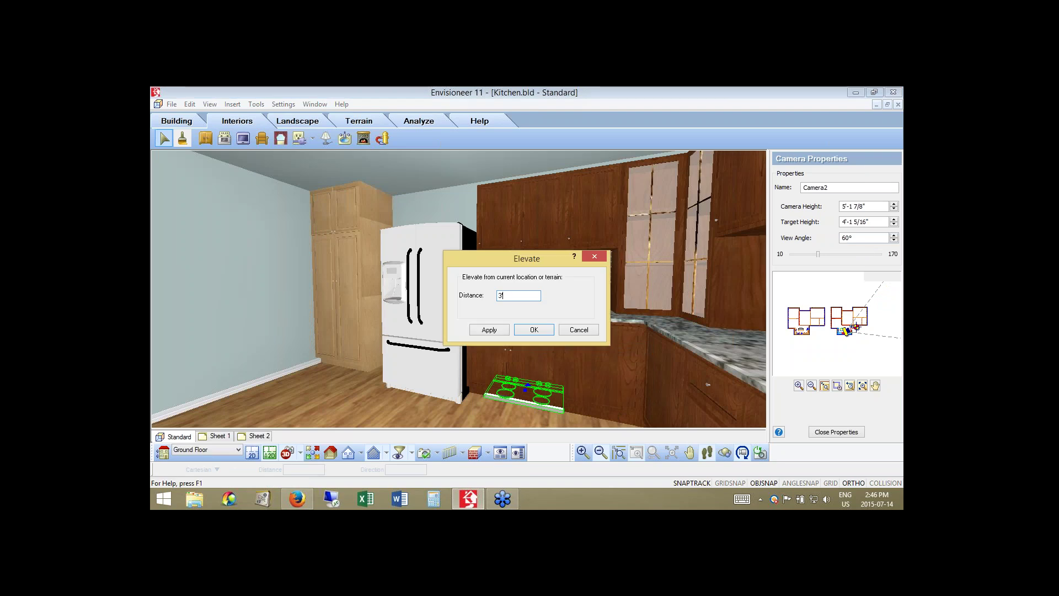
click(489, 330)
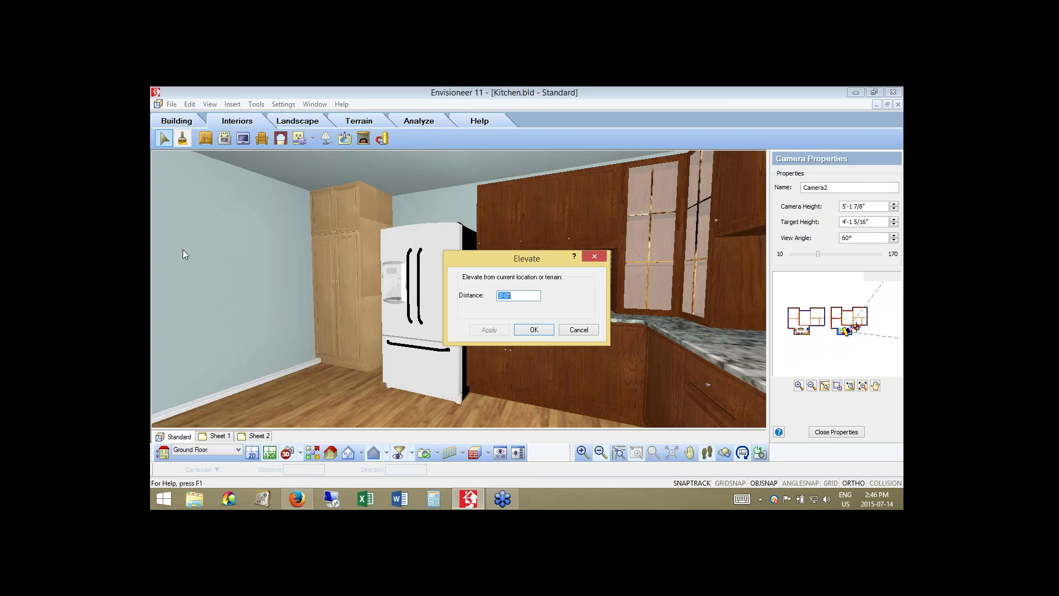
drag(525, 258, 366, 250)
click(338, 321)
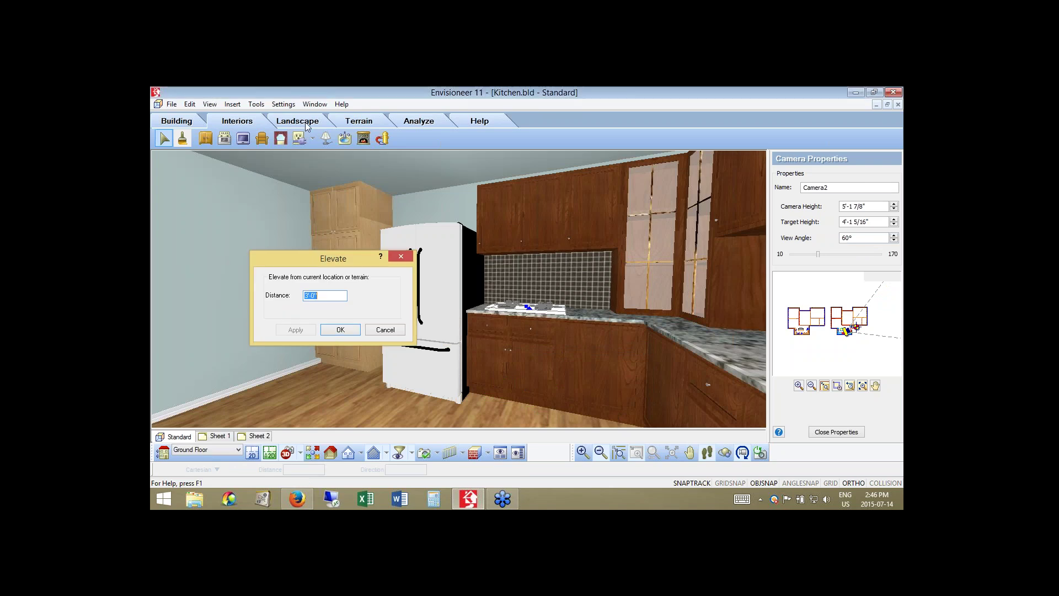
click(167, 138)
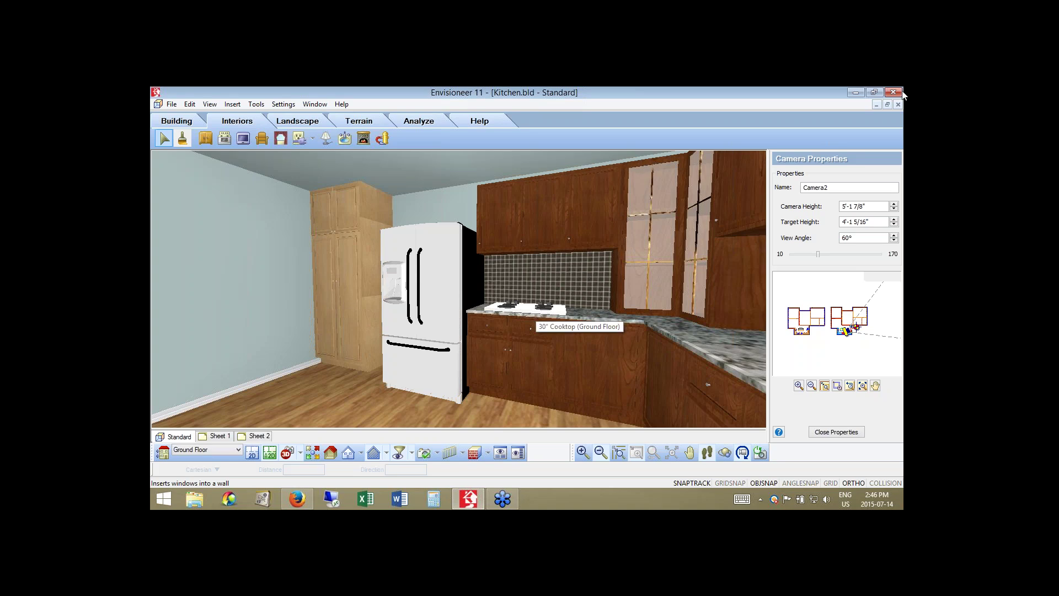
- Examine the cooktop's dimension properties and 3D preview, leaving its settings as they are
double_click(533, 313)
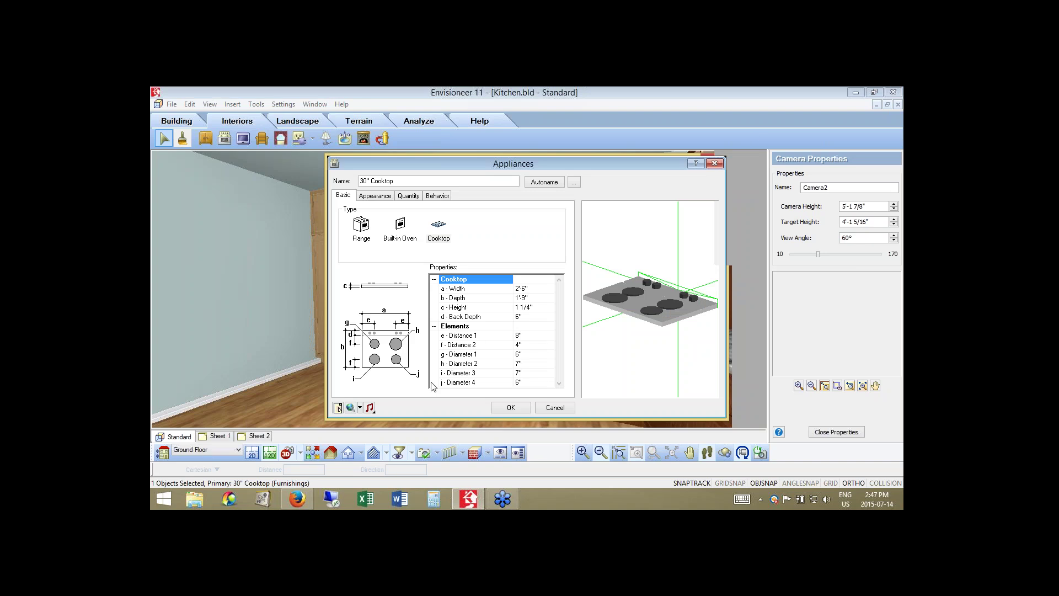
mouse_move(711, 241)
mouse_down()
mouse_move(720, 264)
mouse_move(719, 238)
mouse_up()
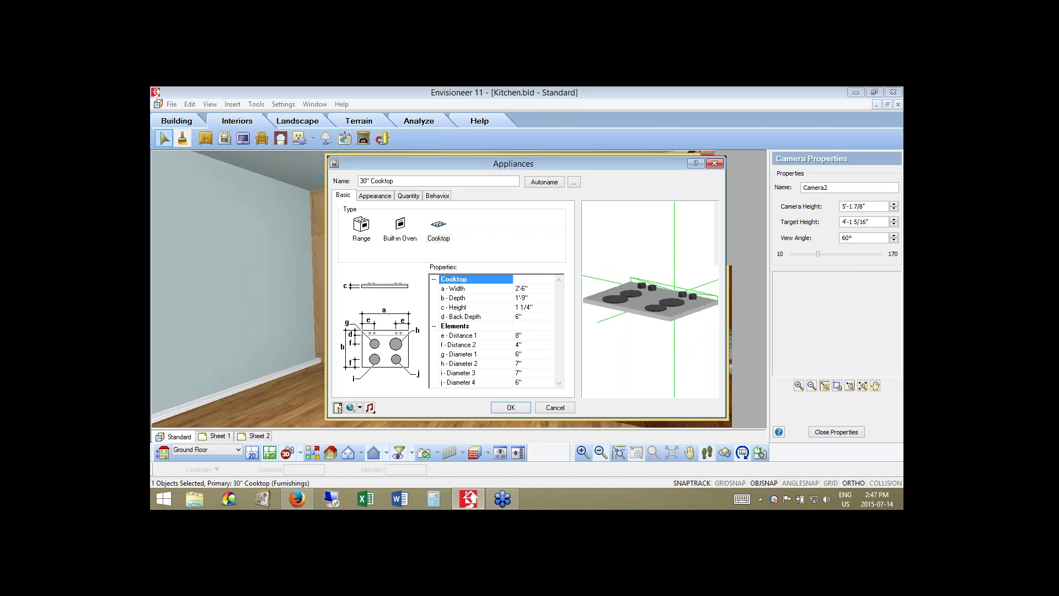
click(551, 409)
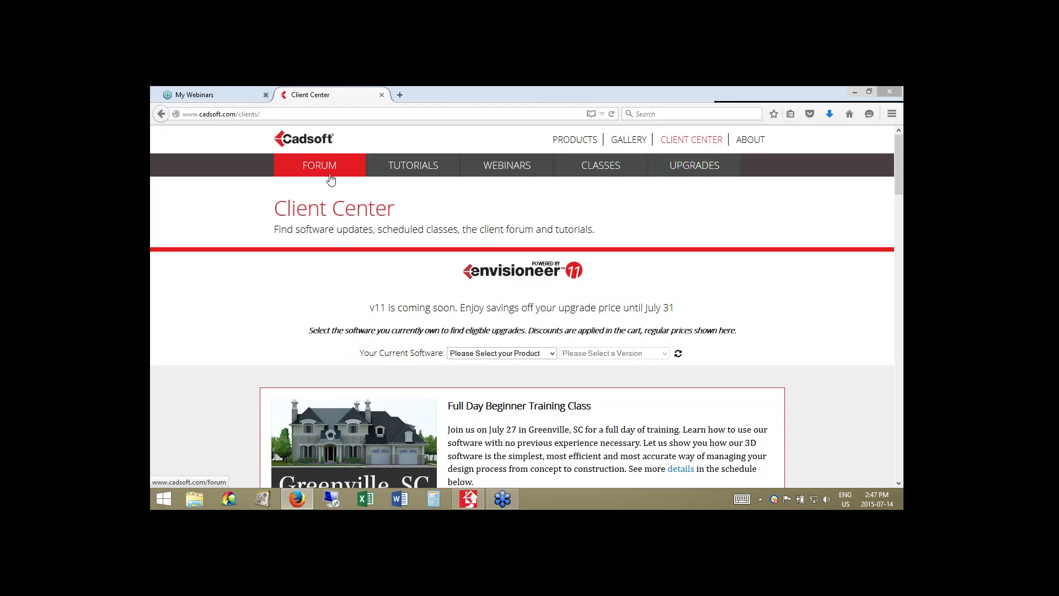
- In Firefox, search the web for google 3d warehouse and open the 3D Warehouse site
click(651, 113)
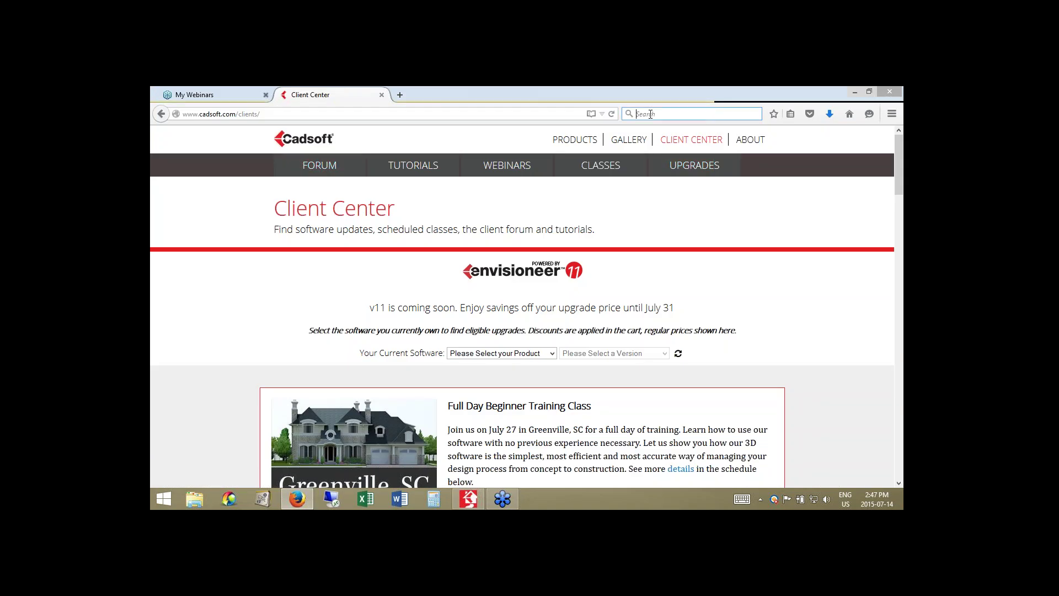
text(google 3d)
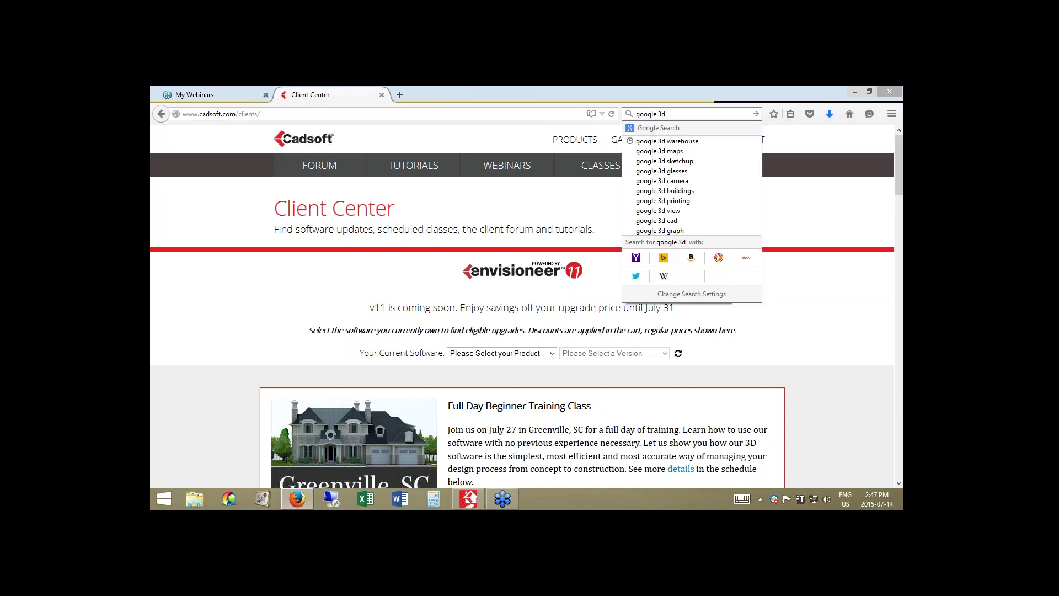
key(Down)
key(Return)
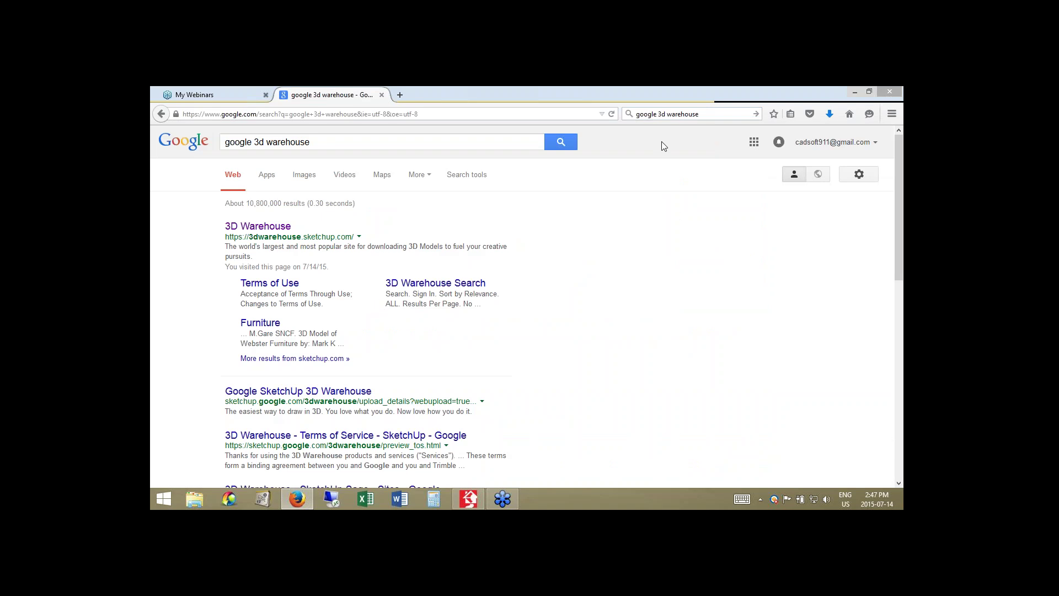
click(249, 227)
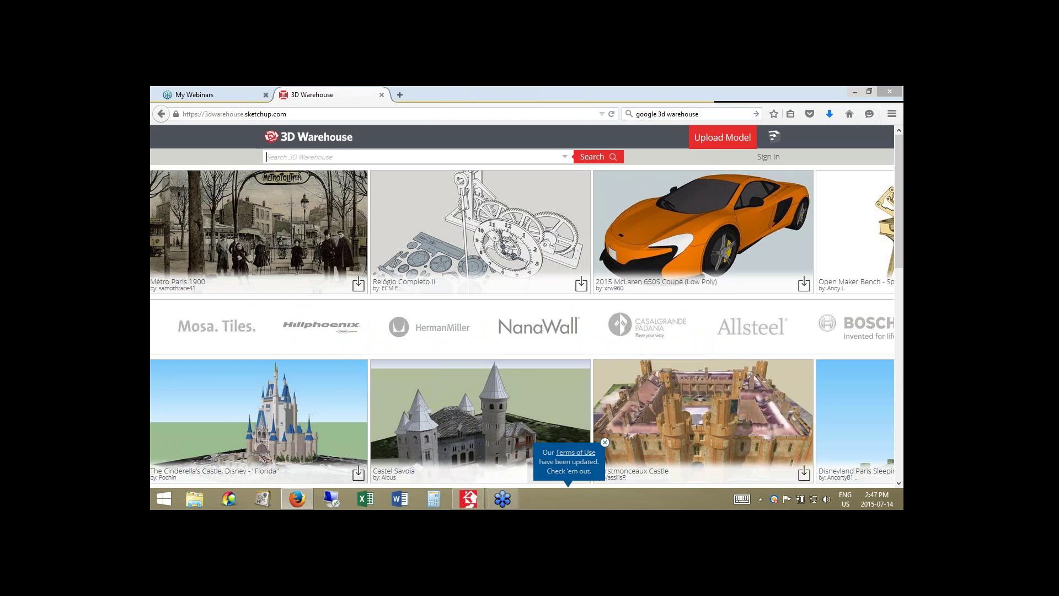
- Search the 3D Warehouse for sub zero and open the Sub Zero BI42-S Side by Side Fridge model
text(sub zero)
key(Return)
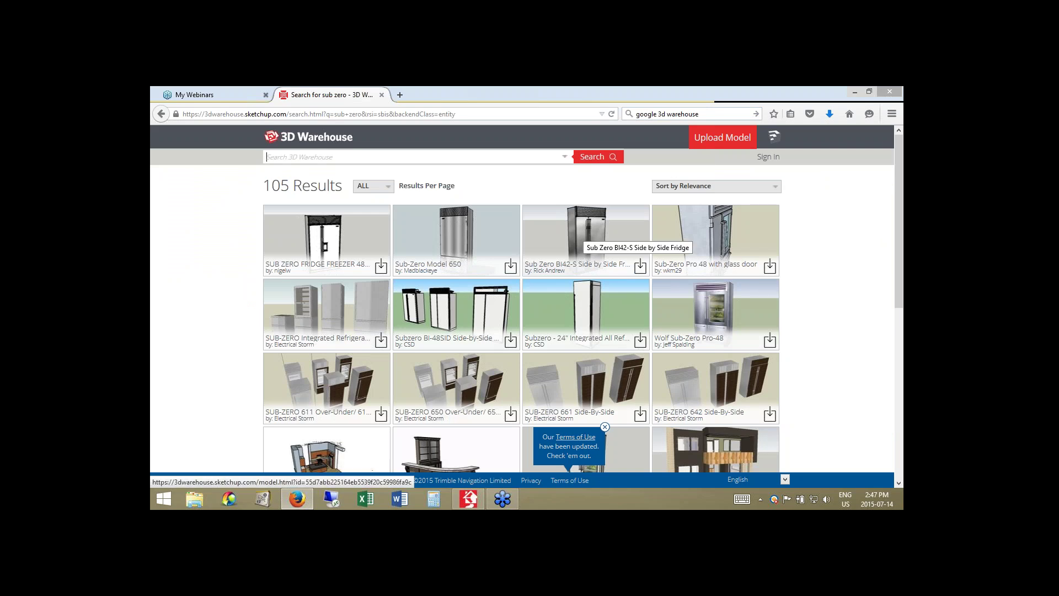
click(591, 233)
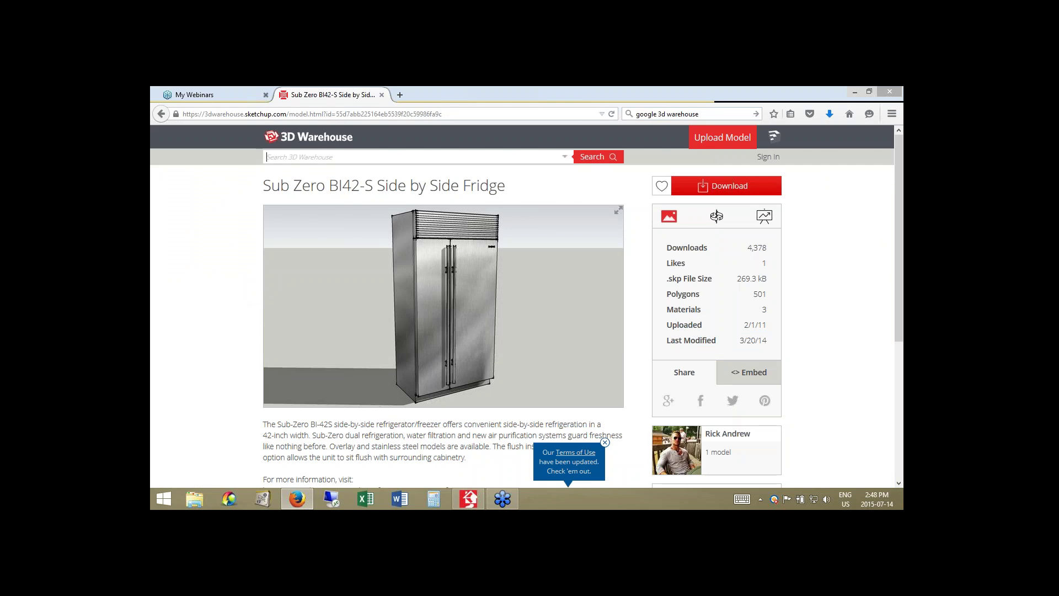
- Download the fridge as a SketchUp 8 Model and save the file Sub-Zero-BI42-S-Side-by-Side.skp
click(717, 188)
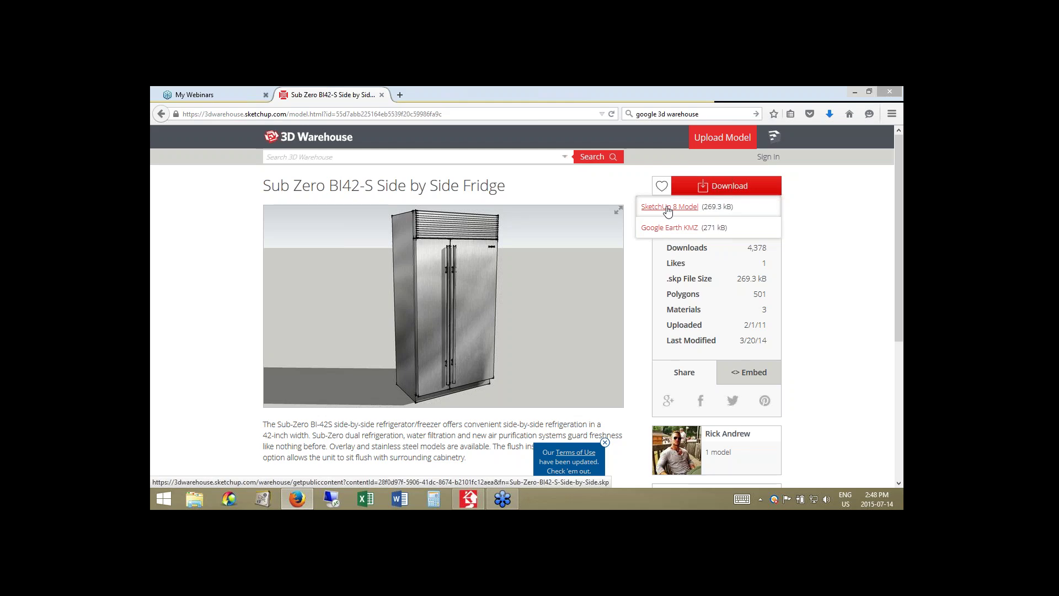
click(667, 209)
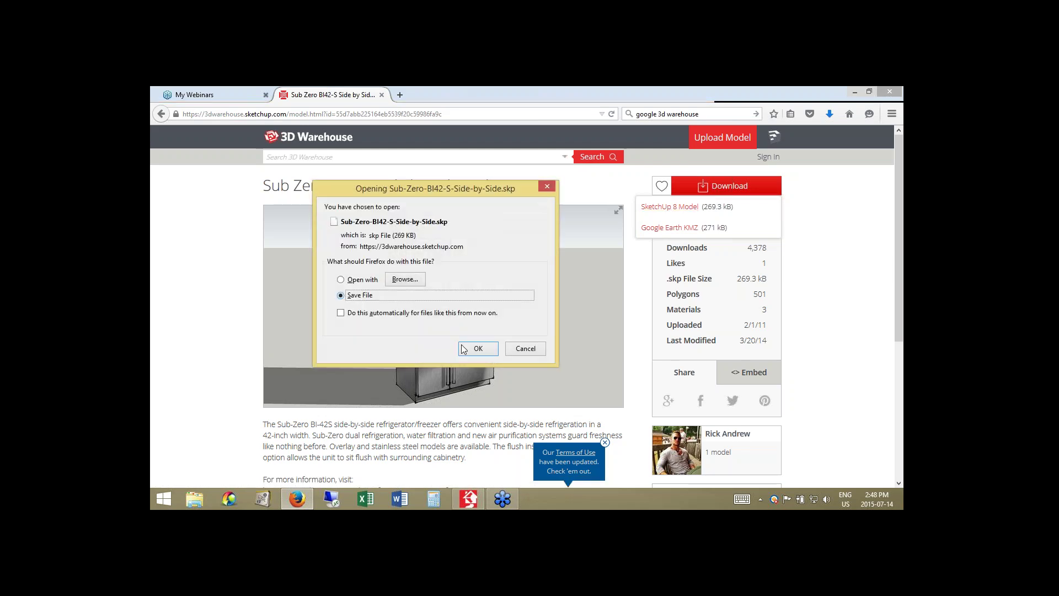
click(477, 349)
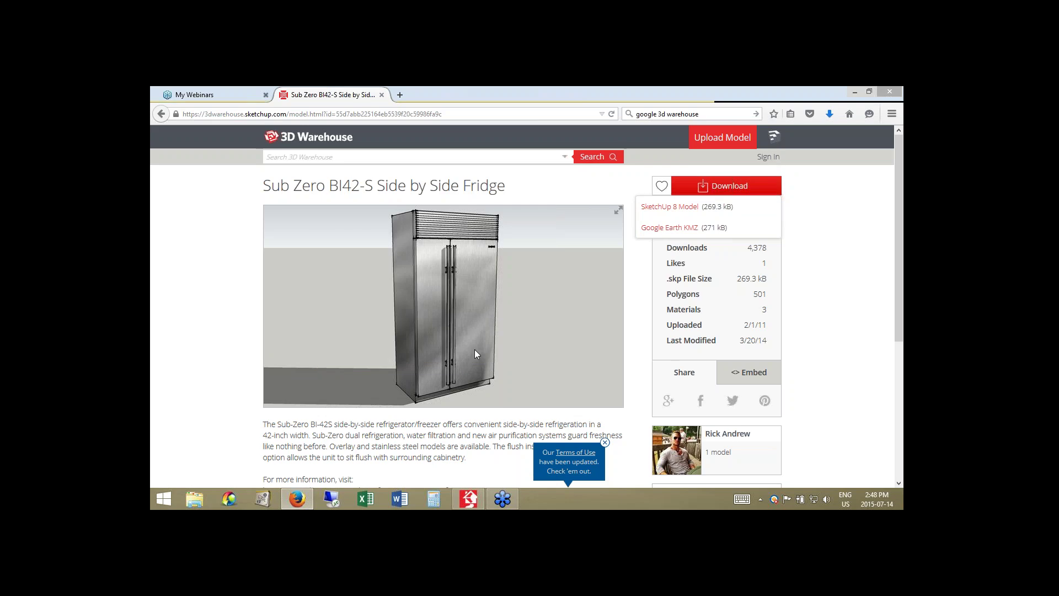
- Switch to Envisioneer and start an Object Wizard import for an appliance element named Subzero Fridge
click(473, 499)
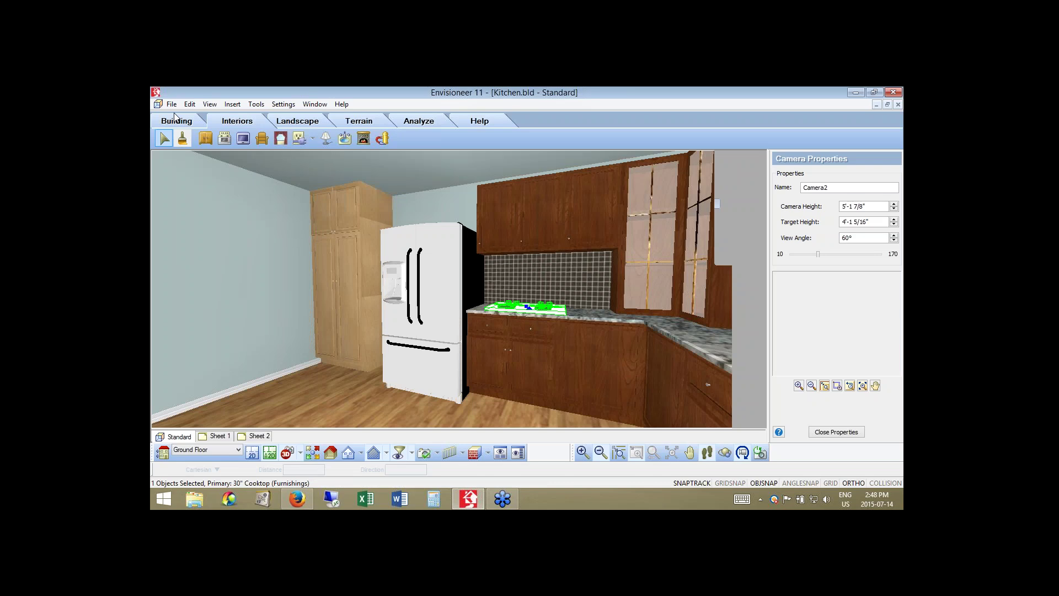
click(171, 104)
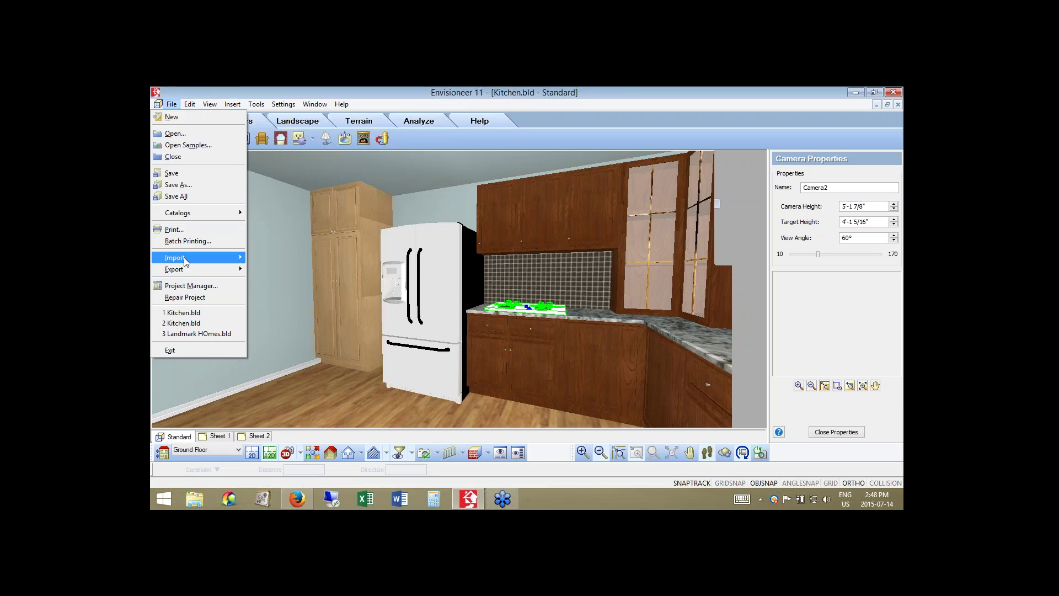
mouse_move(184, 257)
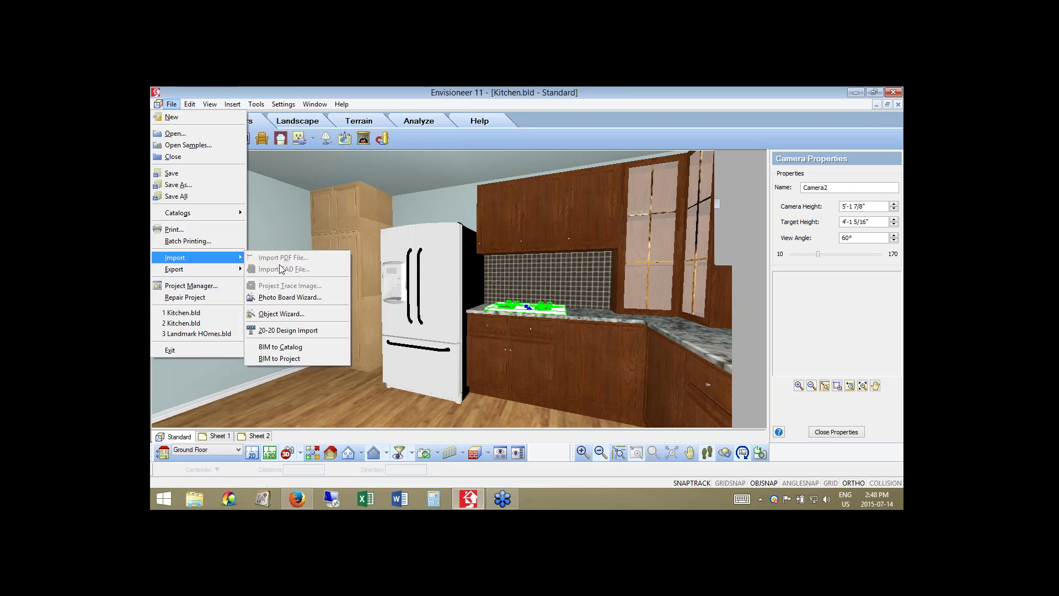
click(281, 314)
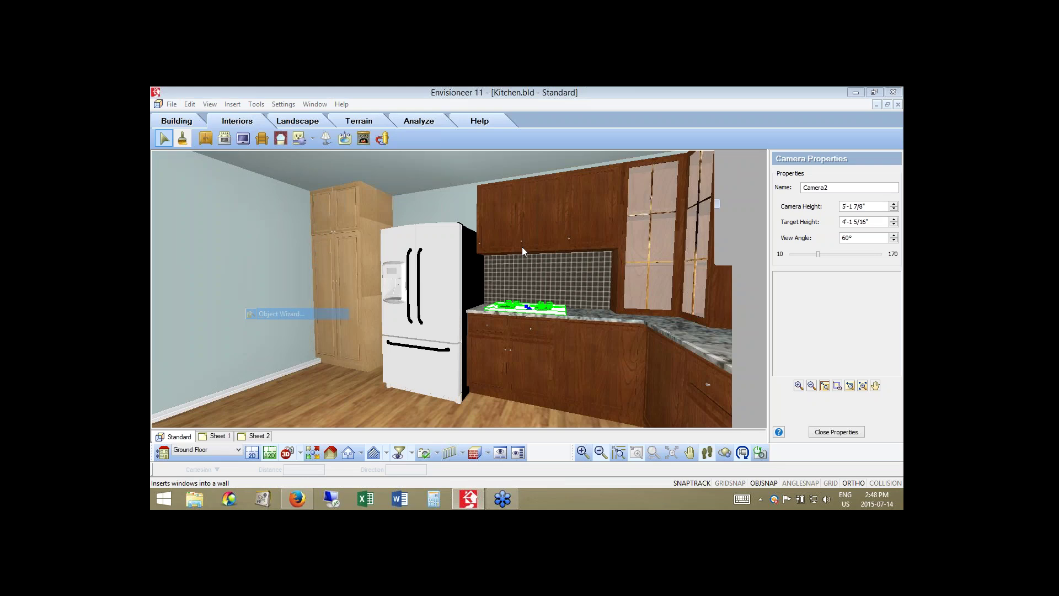
text(S)
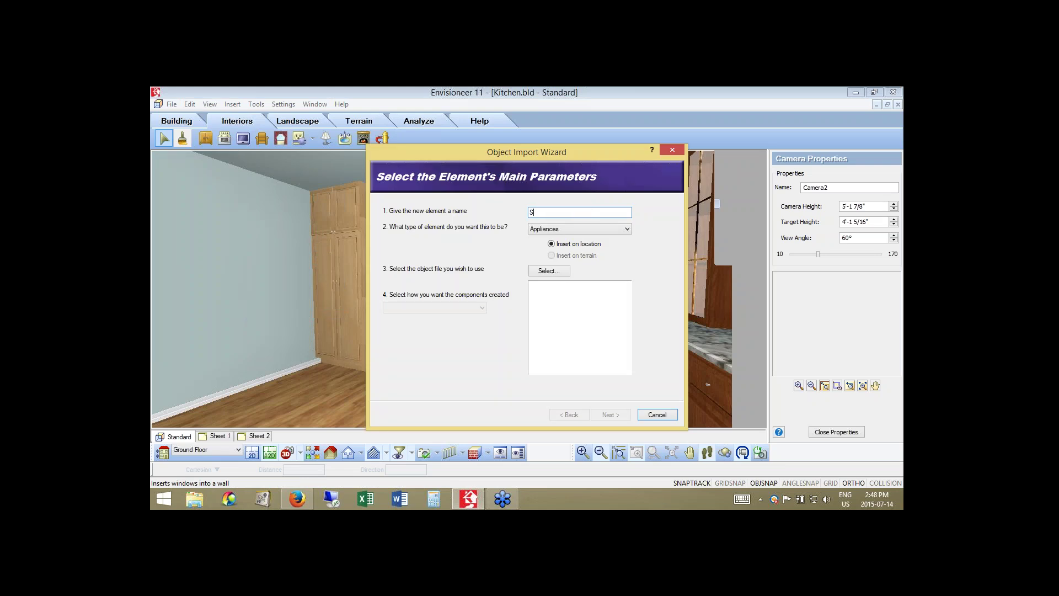
text(ubzero Fridge)
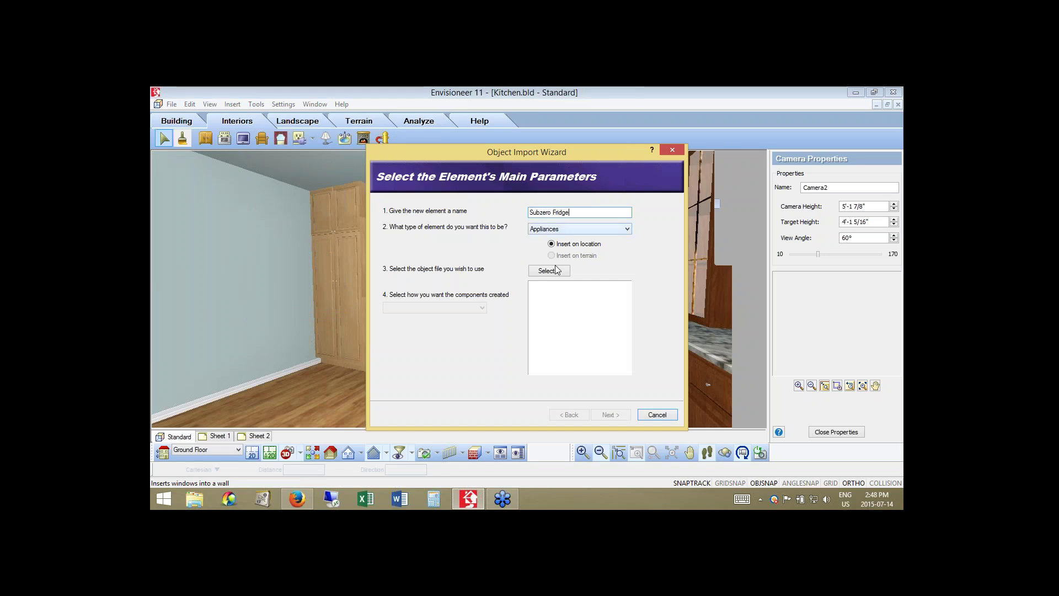
- Load Sub-Zero-BI42-S-Side-by-Side.skp from Downloads as the object file, with components created by materials
click(557, 270)
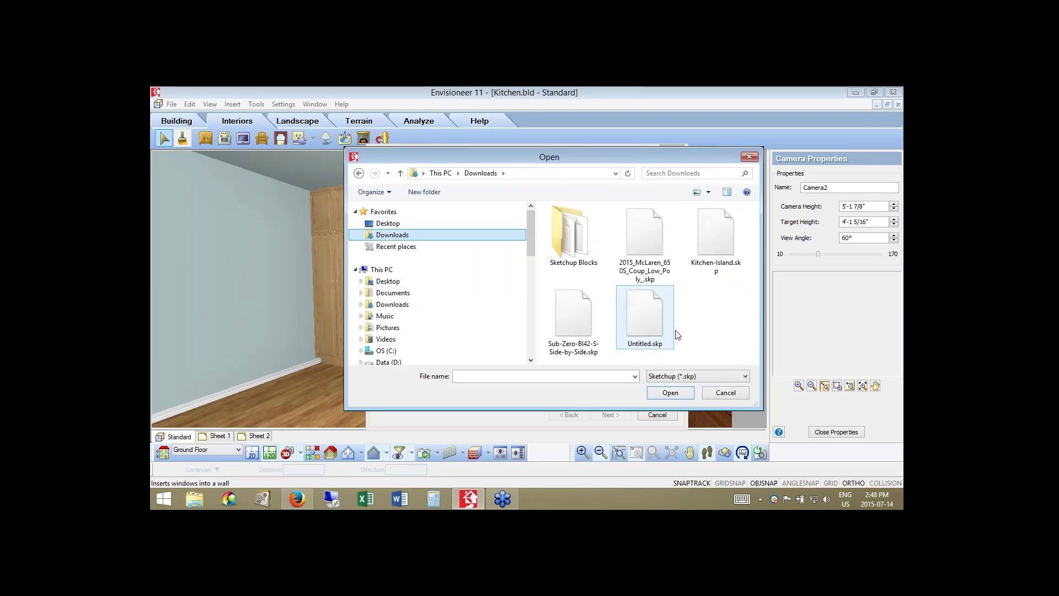
click(585, 317)
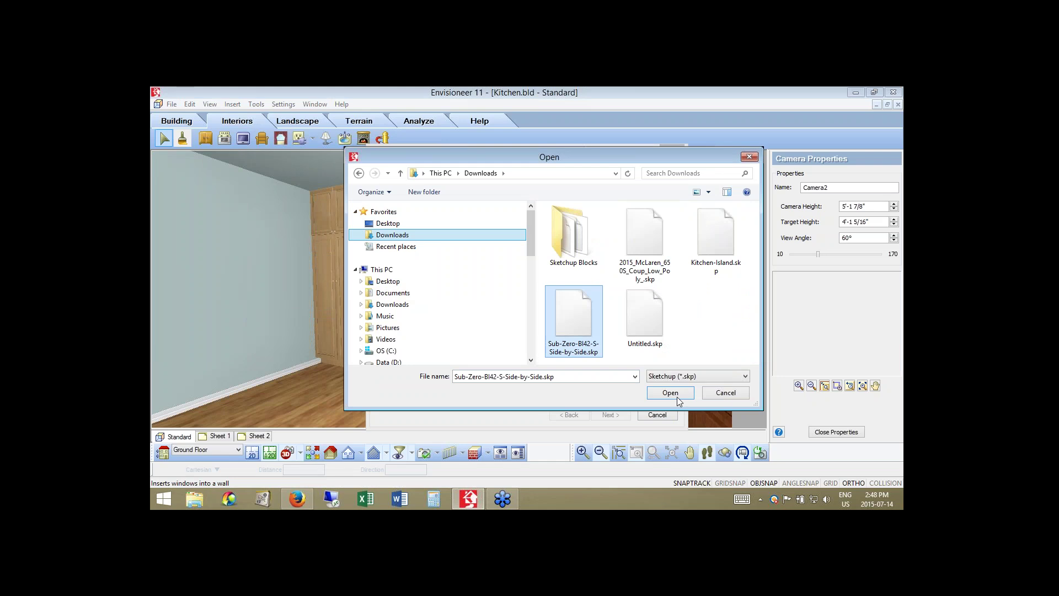
click(677, 397)
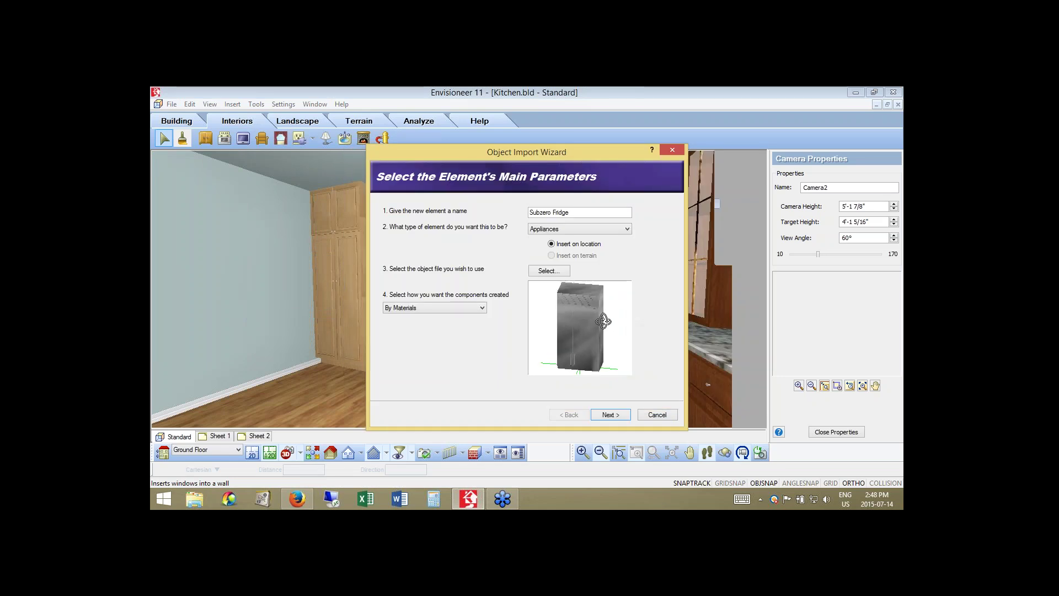
drag(603, 321, 593, 326)
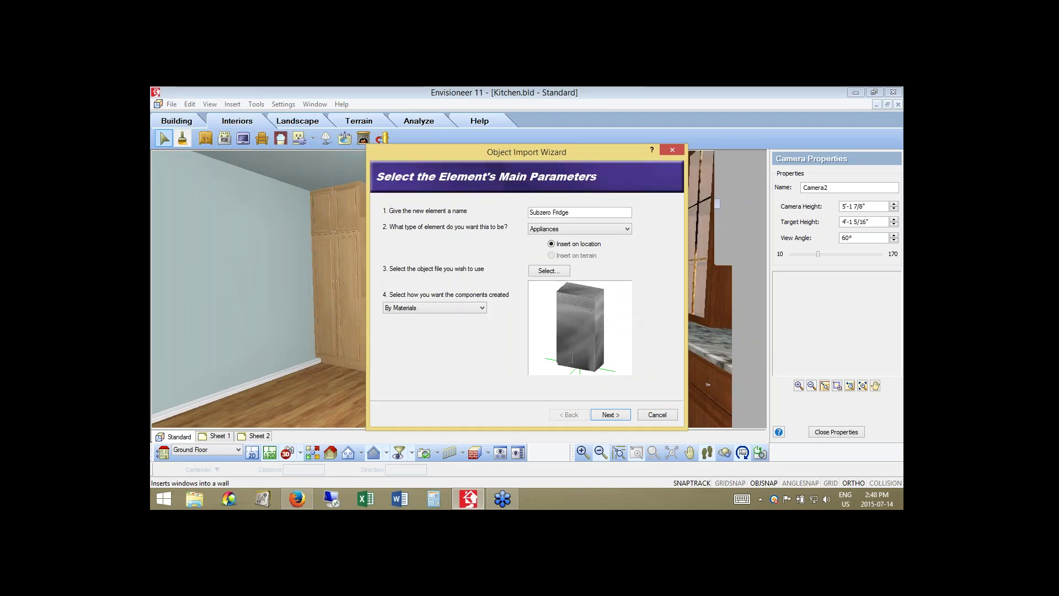
click(610, 415)
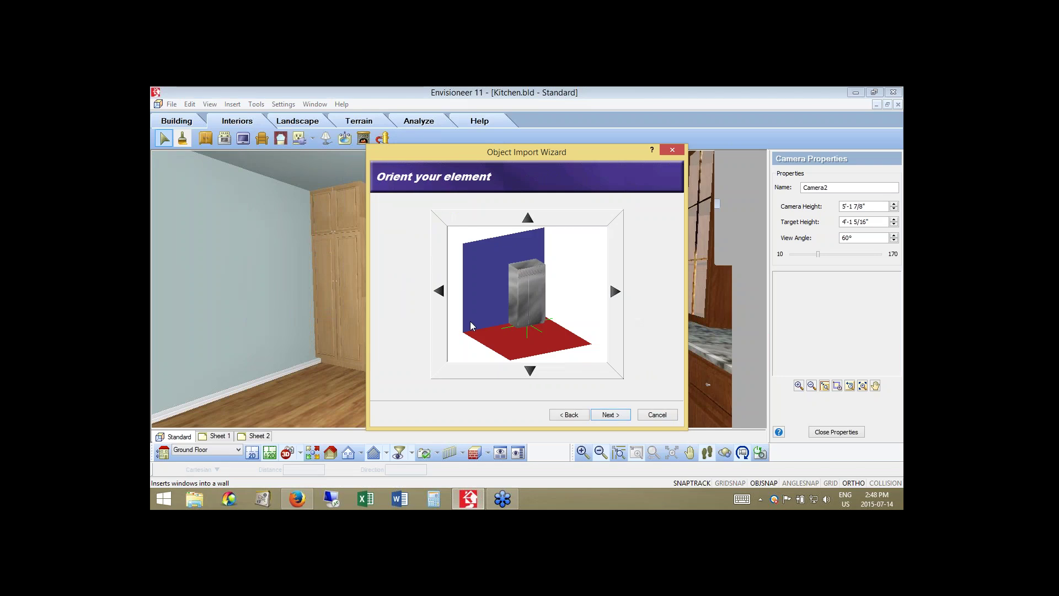
- Turn the fridge two increments to the left to orient it and accept all its components as visible in 3D
click(440, 291)
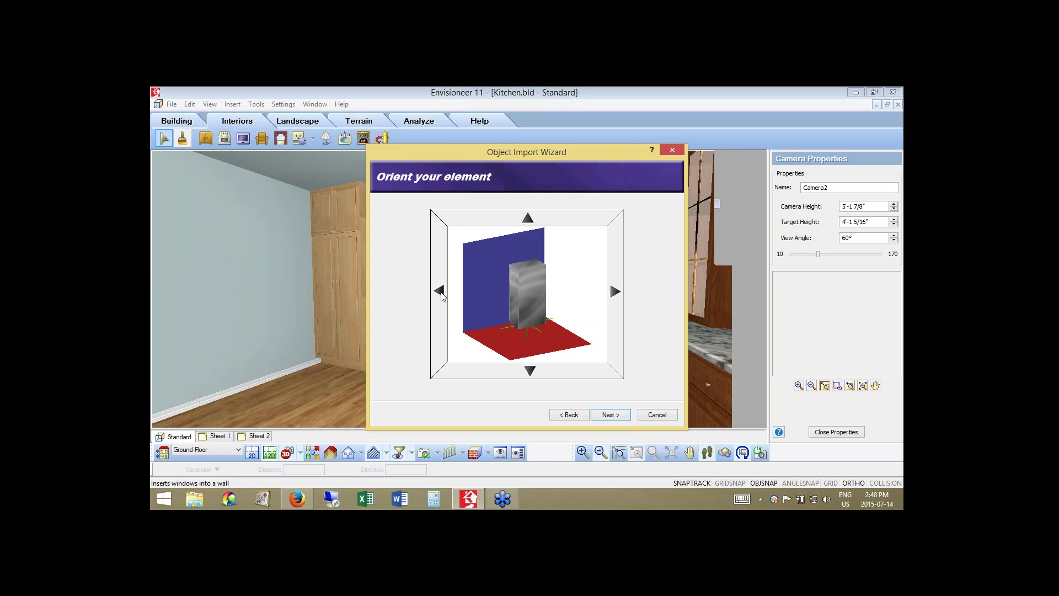
click(440, 291)
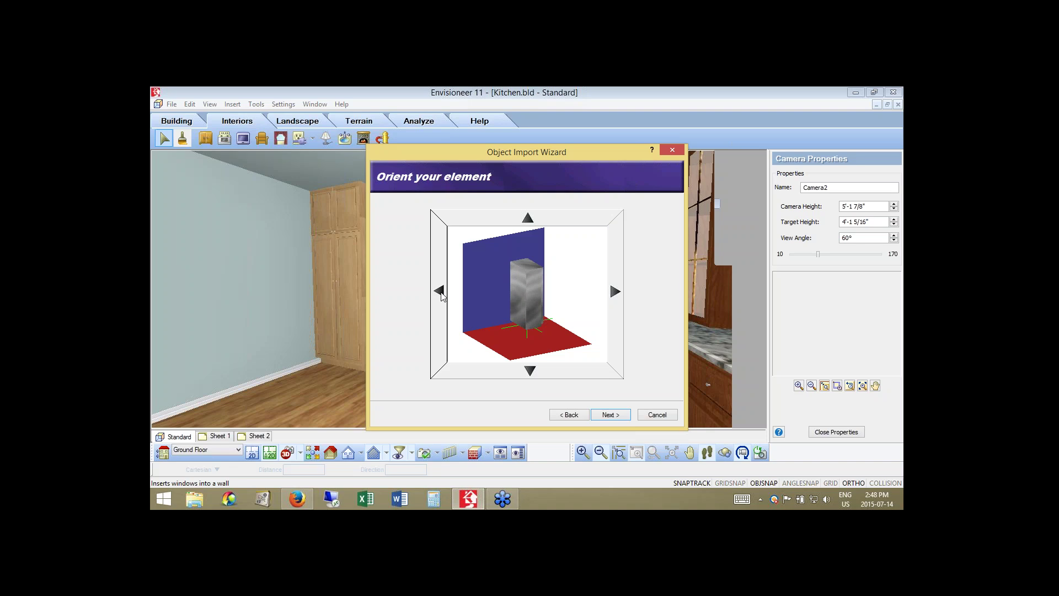
click(611, 415)
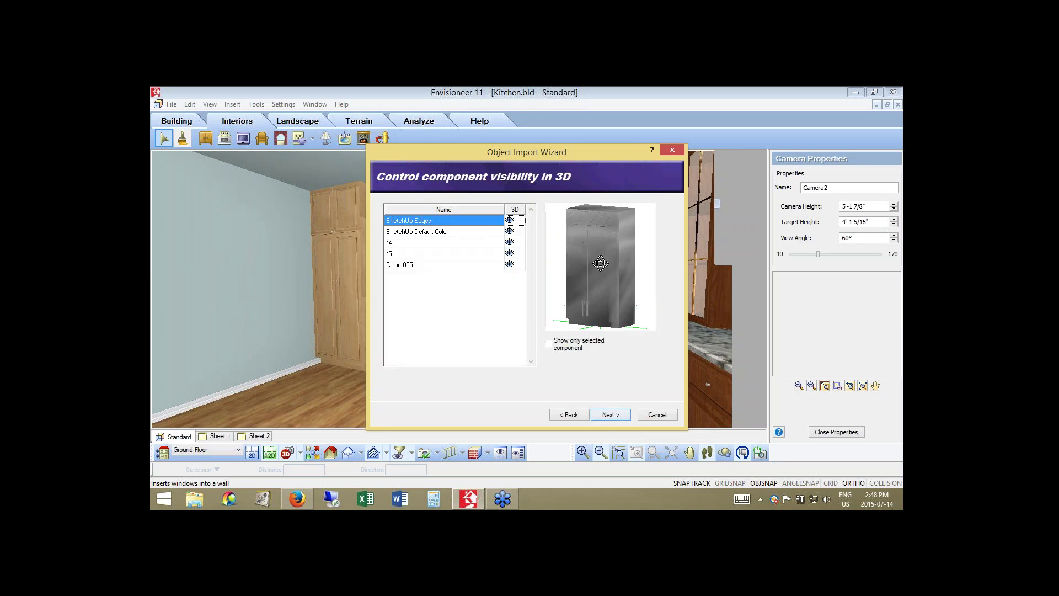
drag(600, 263, 592, 270)
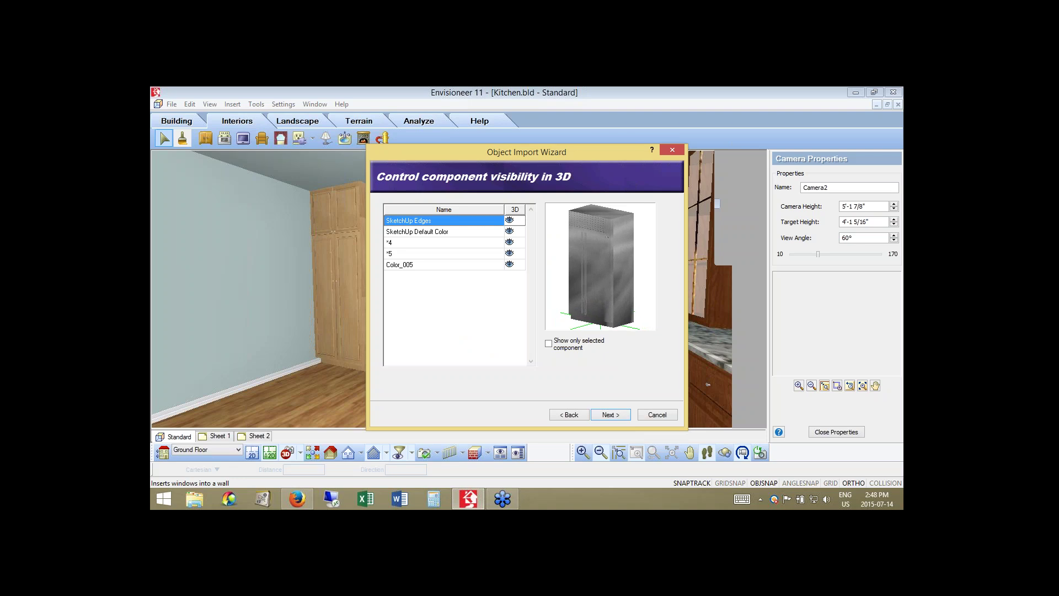
click(607, 416)
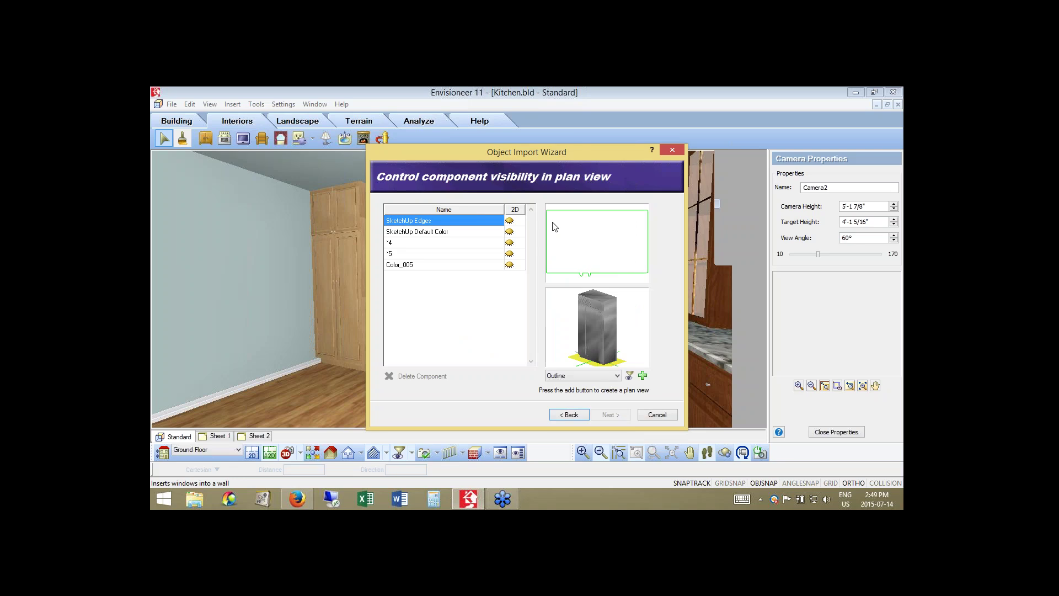
- Add an Outline plan view for the fridge, finish the import and place it on the kitchen floor beside the tall pantry cabinet
click(642, 376)
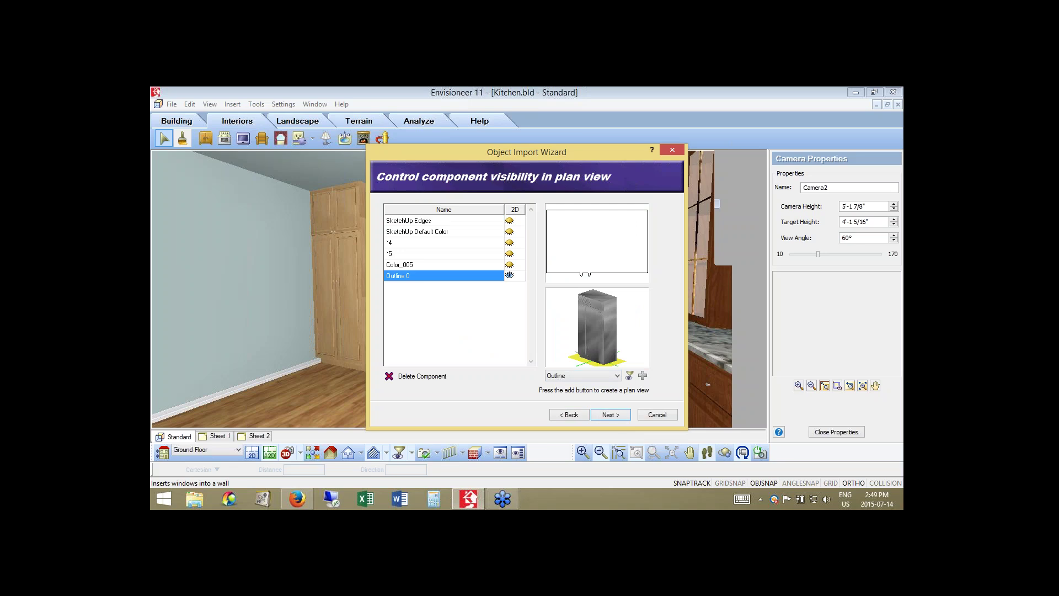
click(617, 417)
click(611, 415)
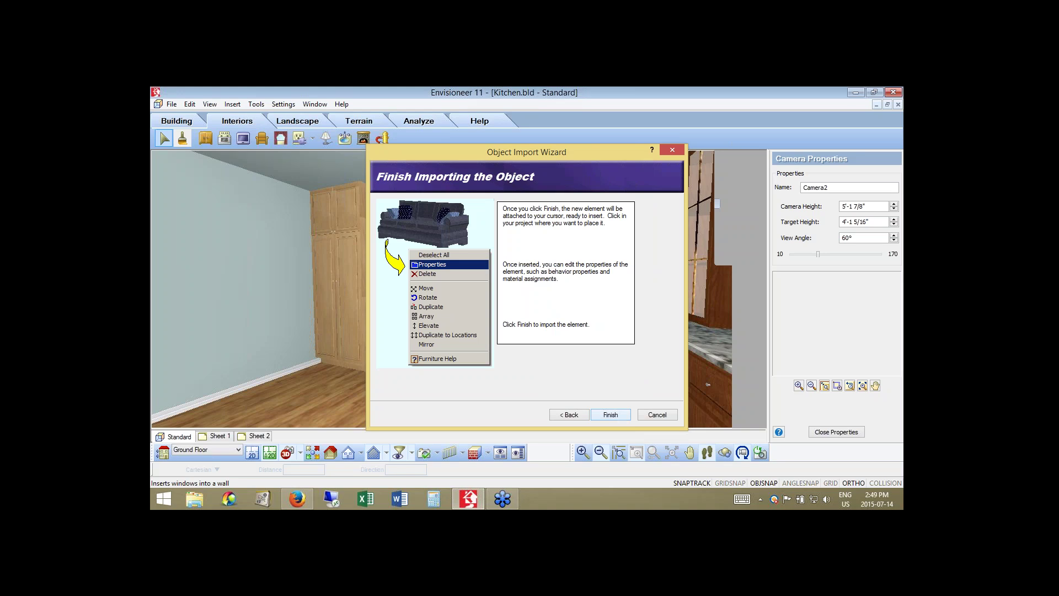
click(277, 409)
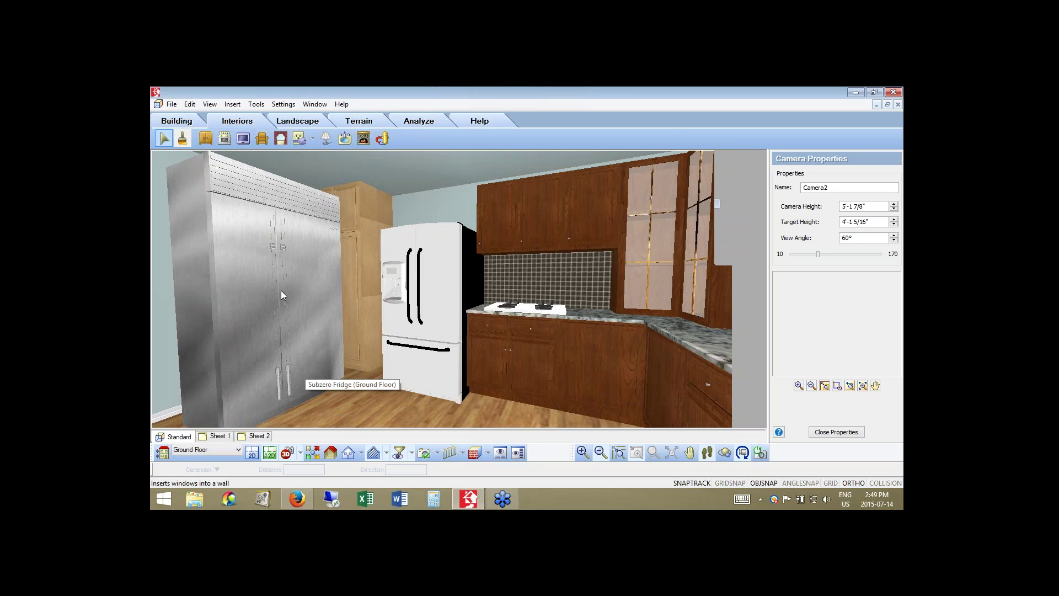
- Save the placed Subzero Fridge element to the catalog without saving any further elements
click(171, 106)
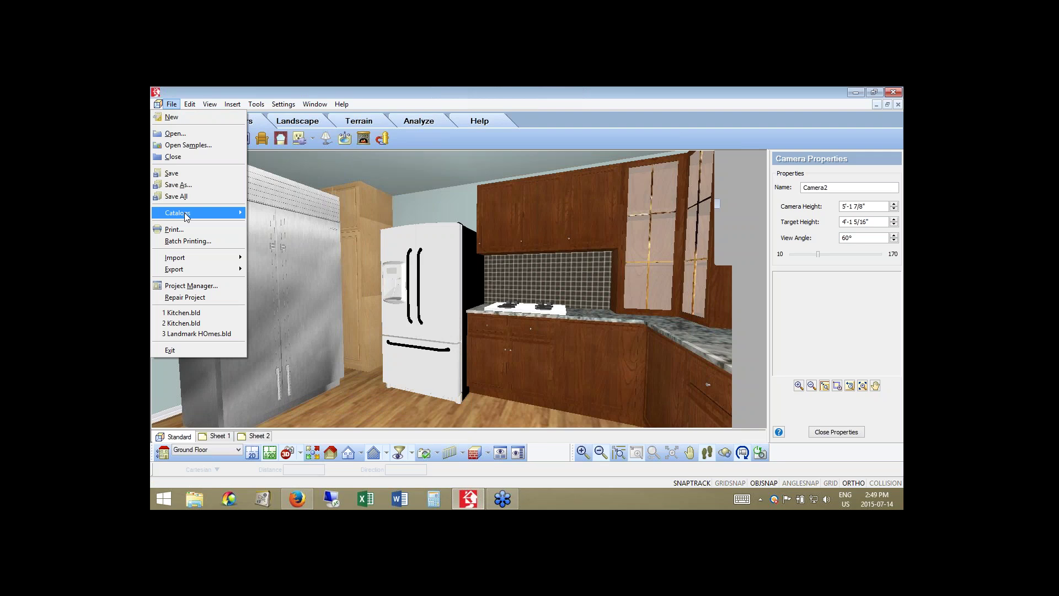
mouse_move(185, 217)
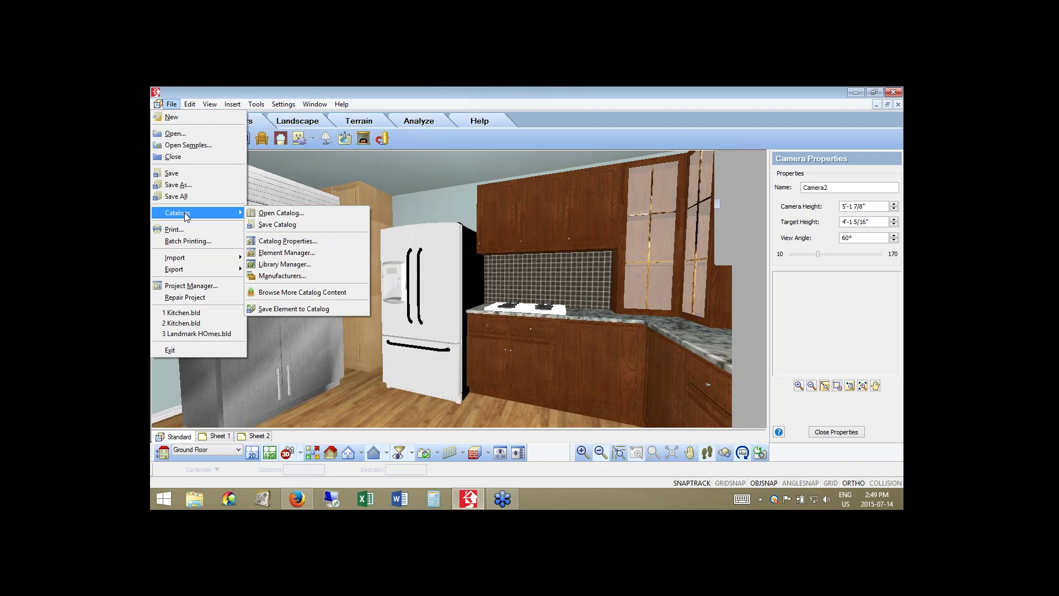
click(326, 306)
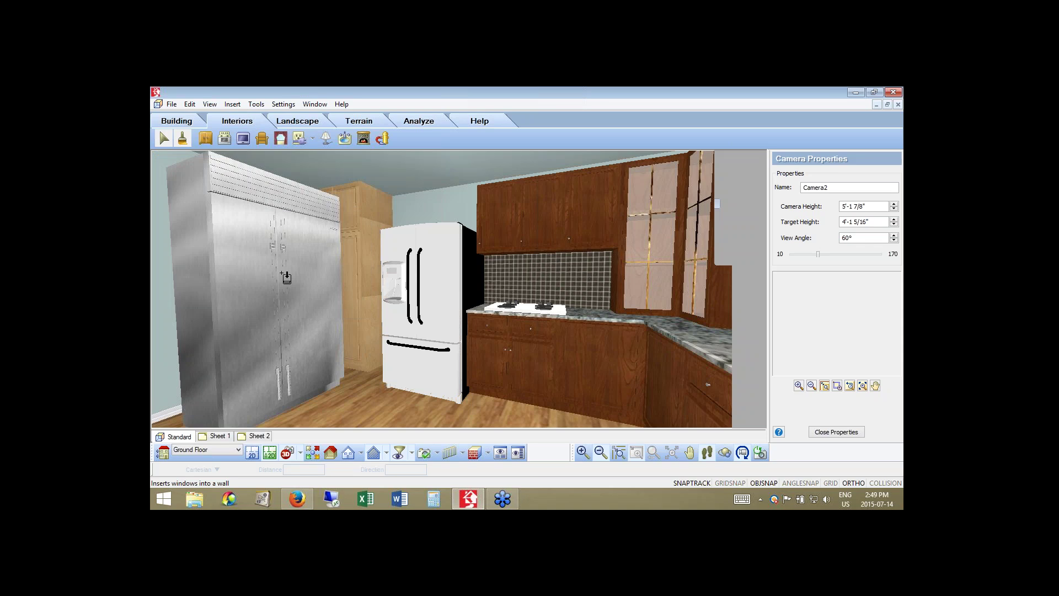
click(281, 273)
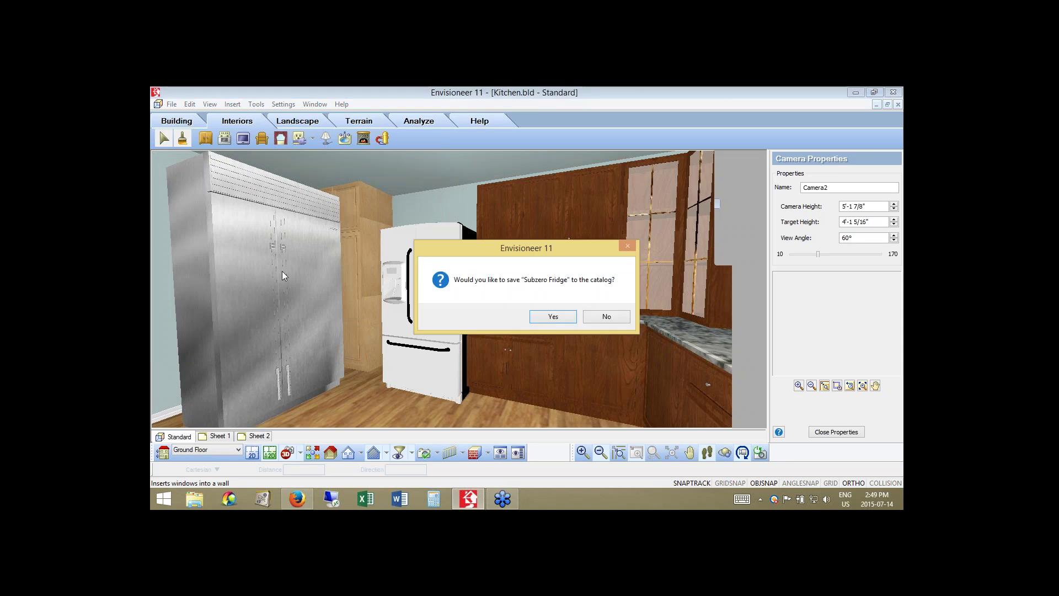
click(553, 318)
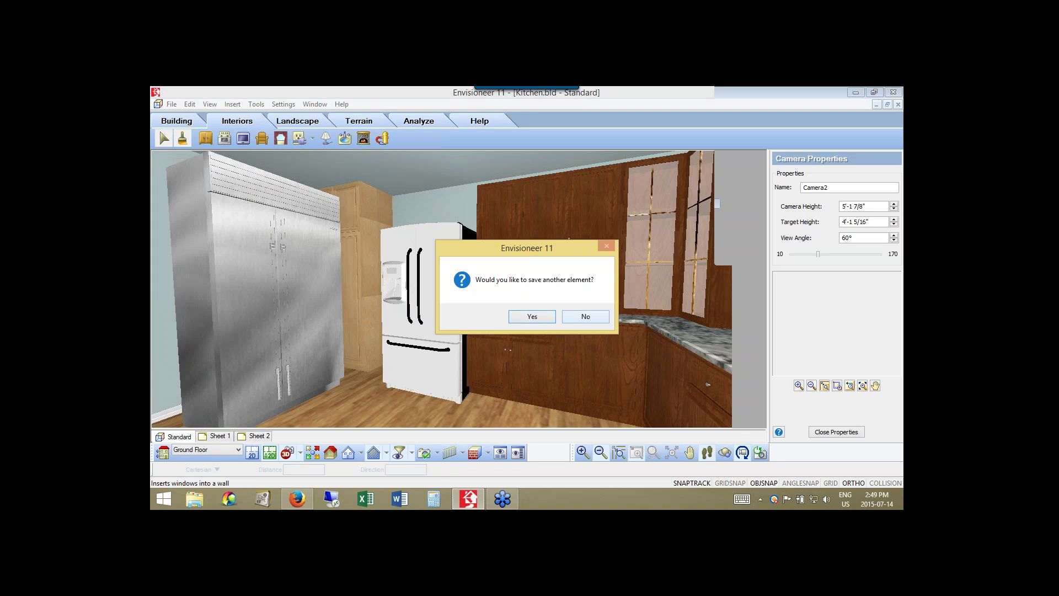
click(586, 317)
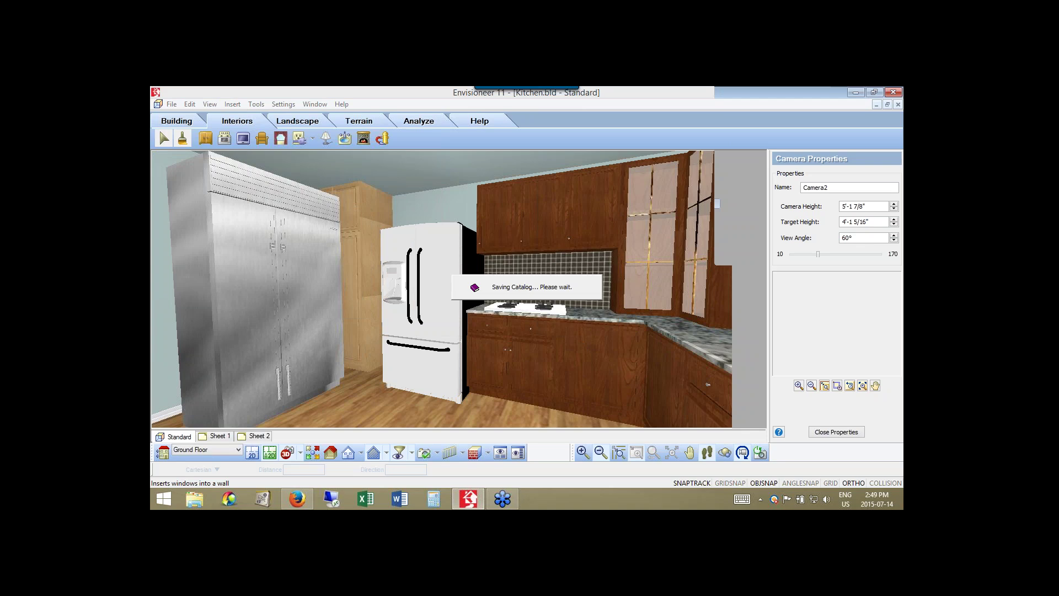
- Check the Subzero Fridge entry in the appliances catalog without placing another copy
right_click(231, 163)
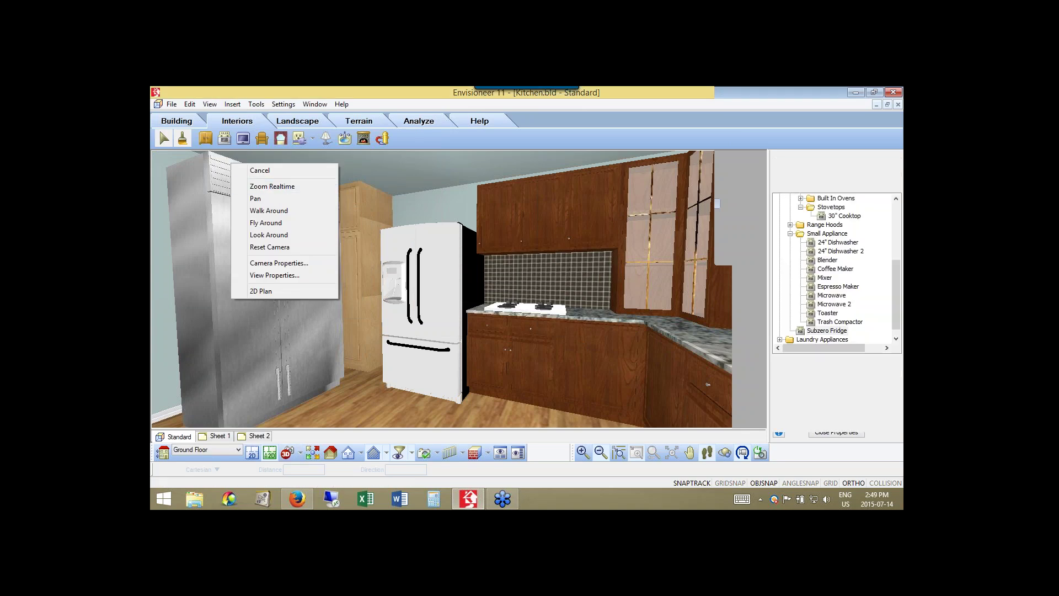
click(227, 136)
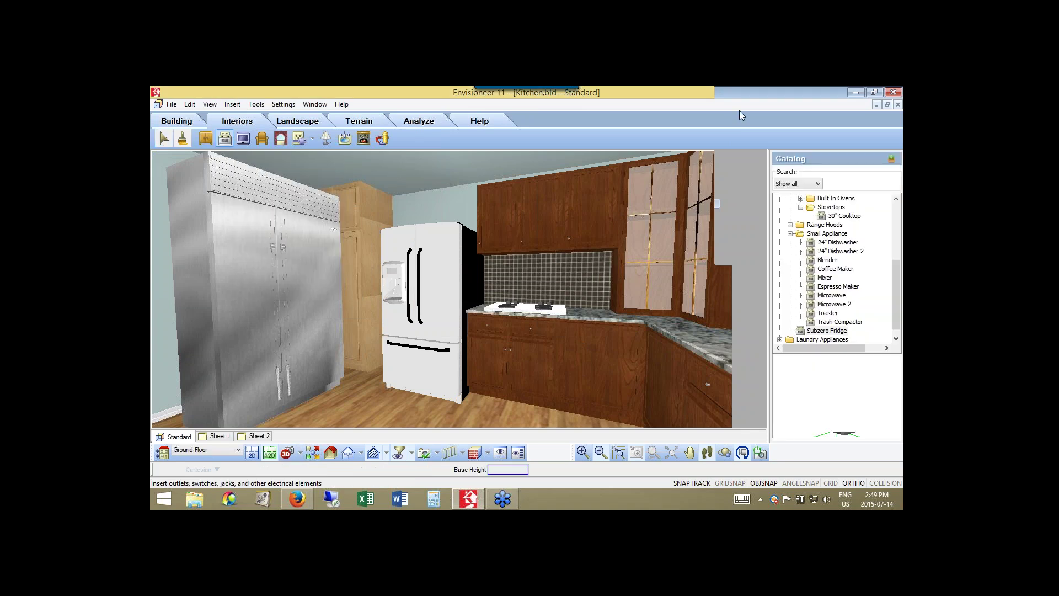
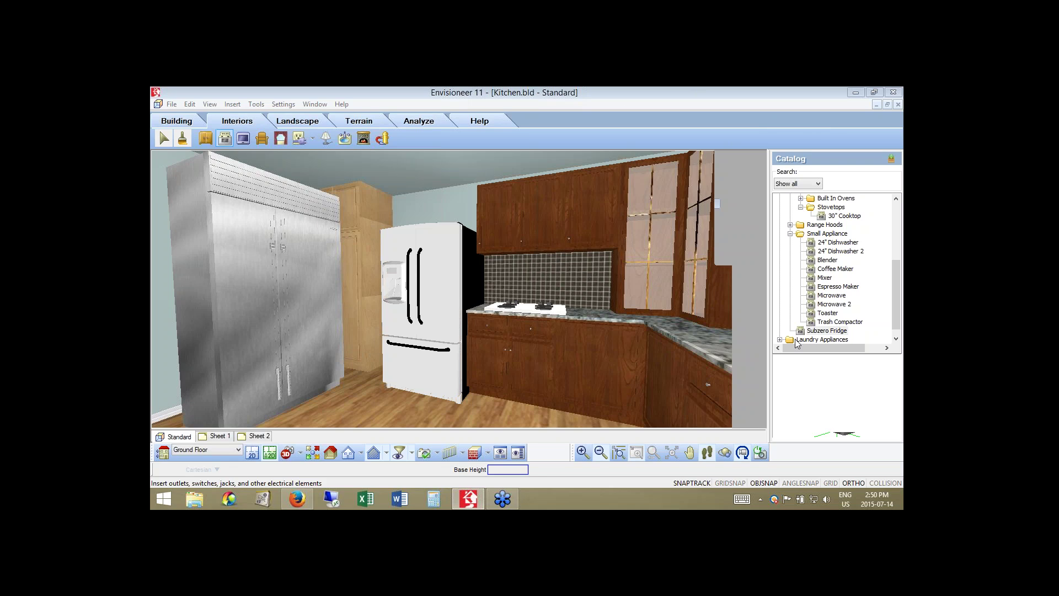
click(827, 330)
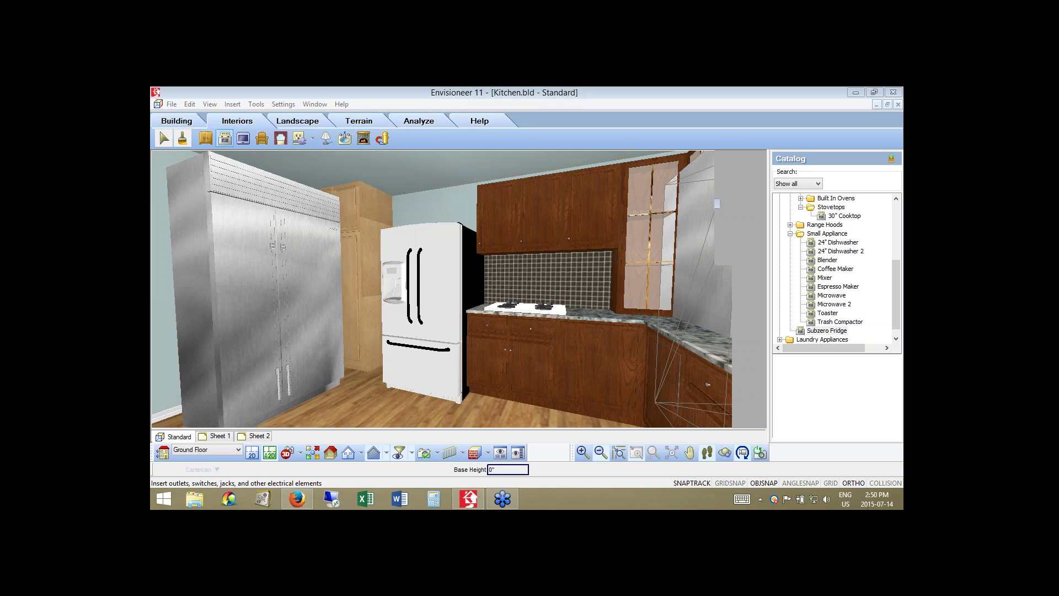
key(Escape)
- Show the 2D plan of an empty upper room and start a 20-20 Design XML export with the file name Test
click(252, 454)
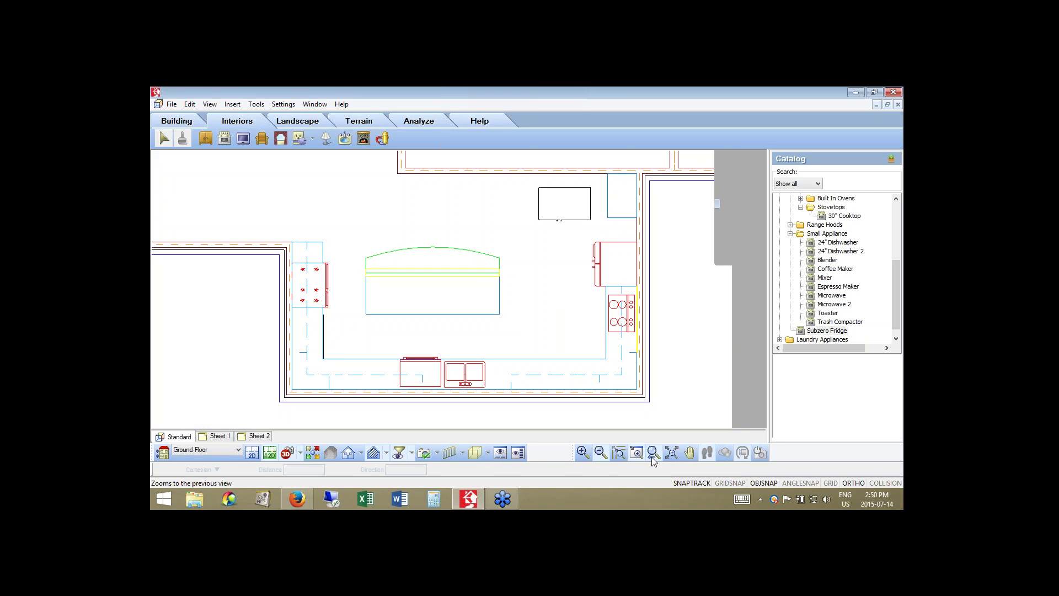
click(672, 453)
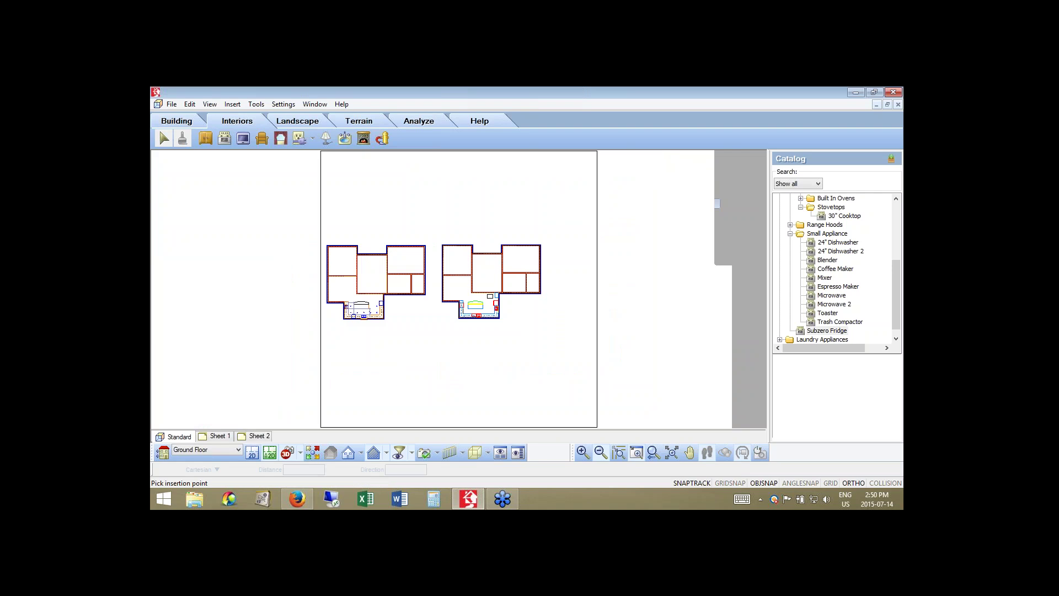
drag(485, 241, 439, 279)
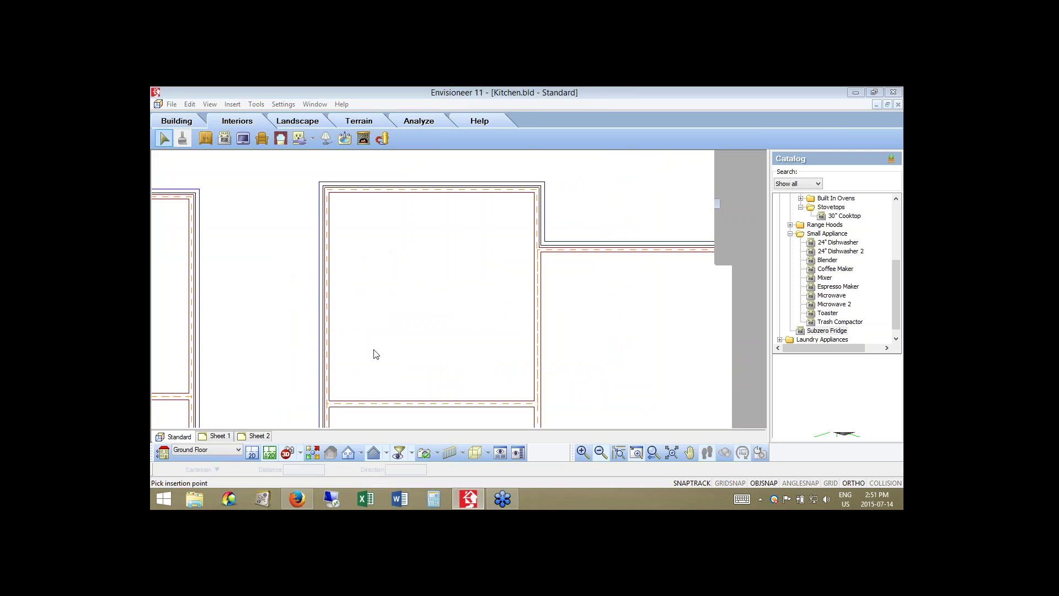
click(171, 105)
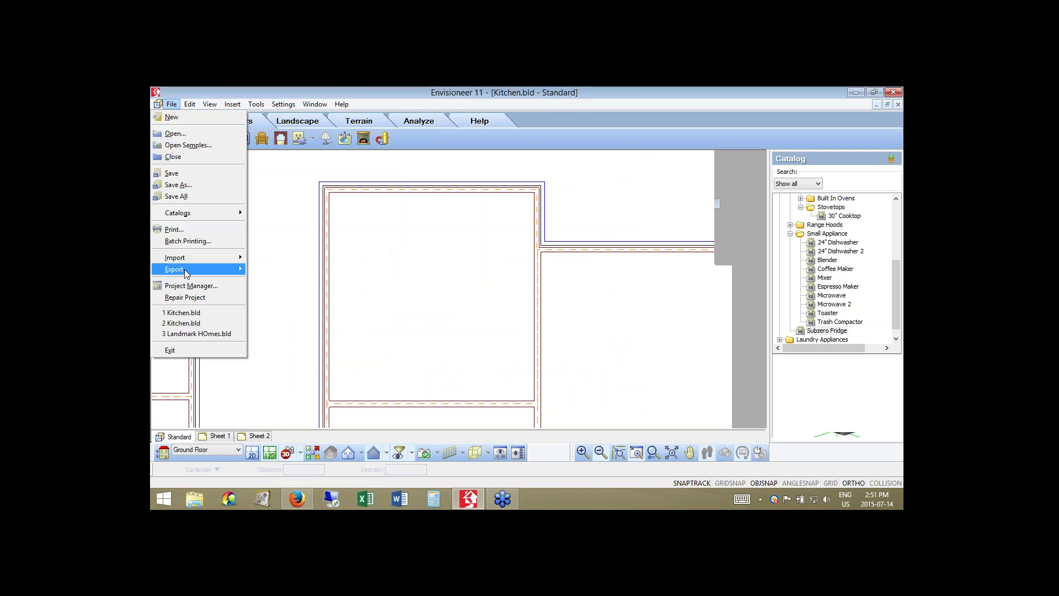
mouse_move(199, 269)
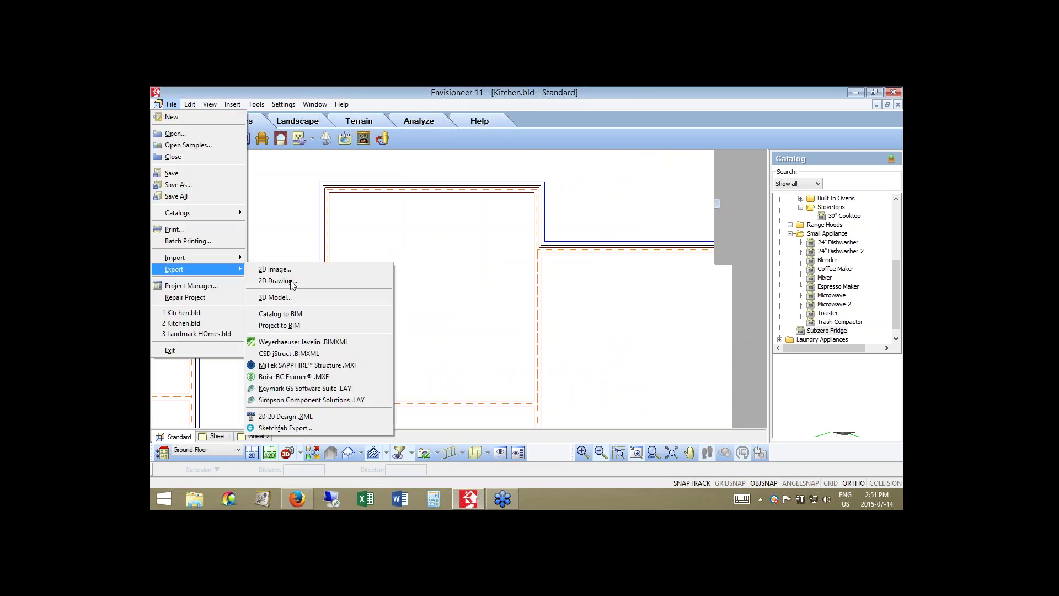
click(302, 422)
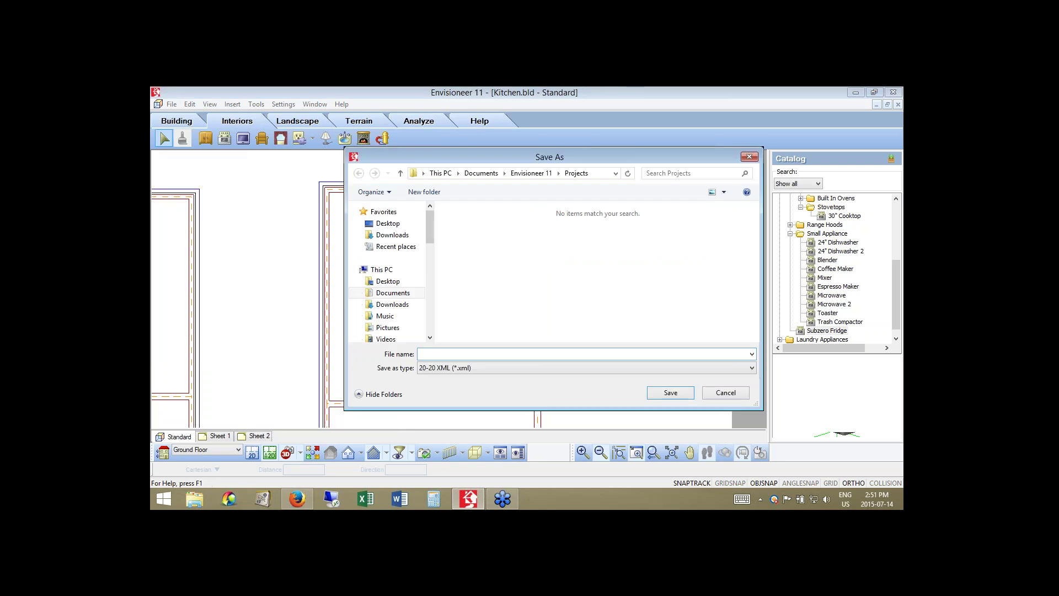
text(Test)
click(684, 392)
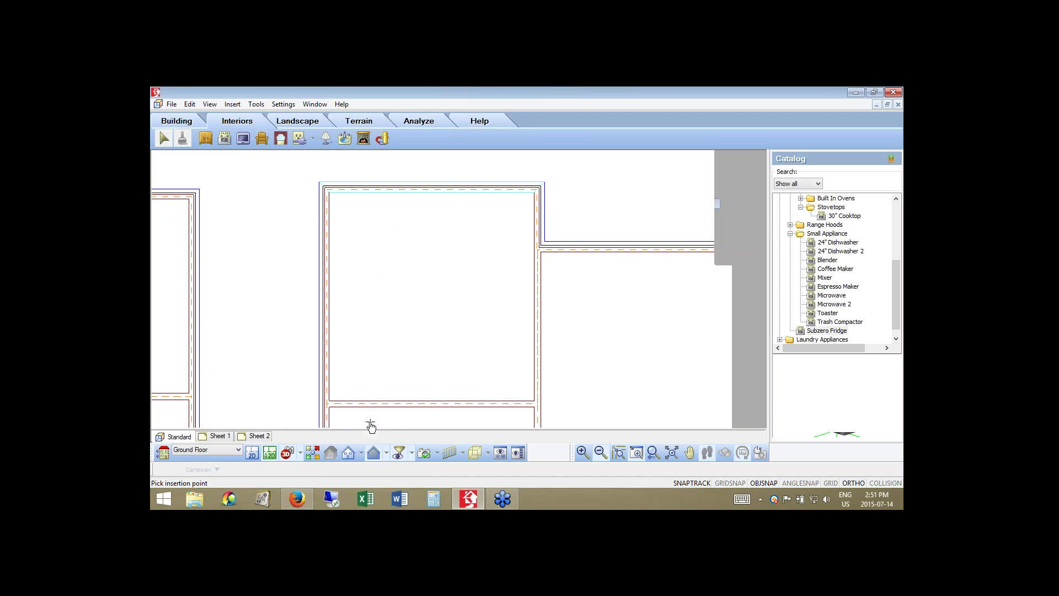
- Select the four walls enclosing the empty upper room as the export selection and complete the 20-20 Design export
click(412, 407)
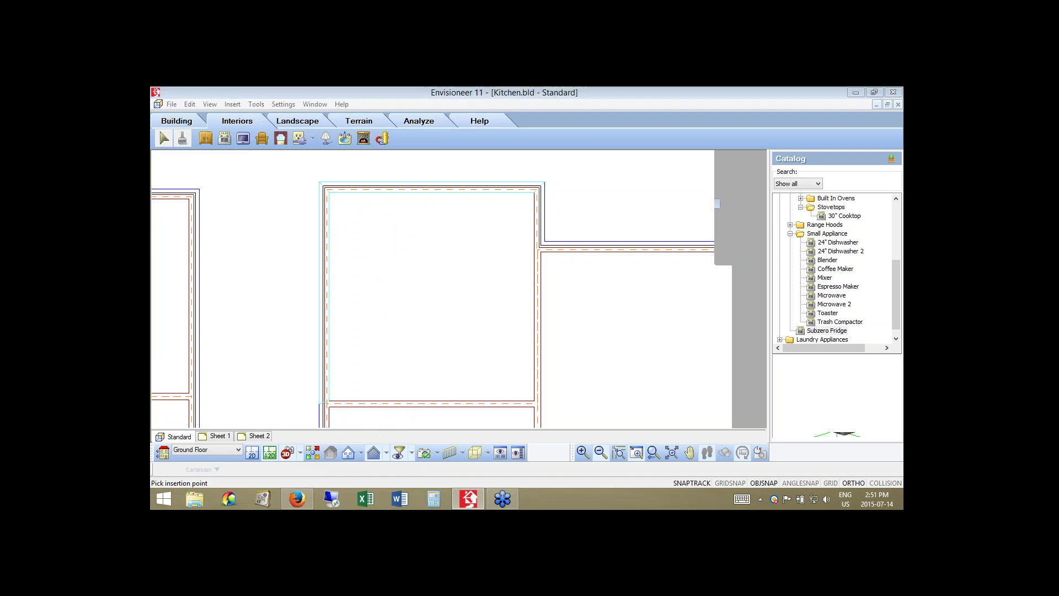
key(Return)
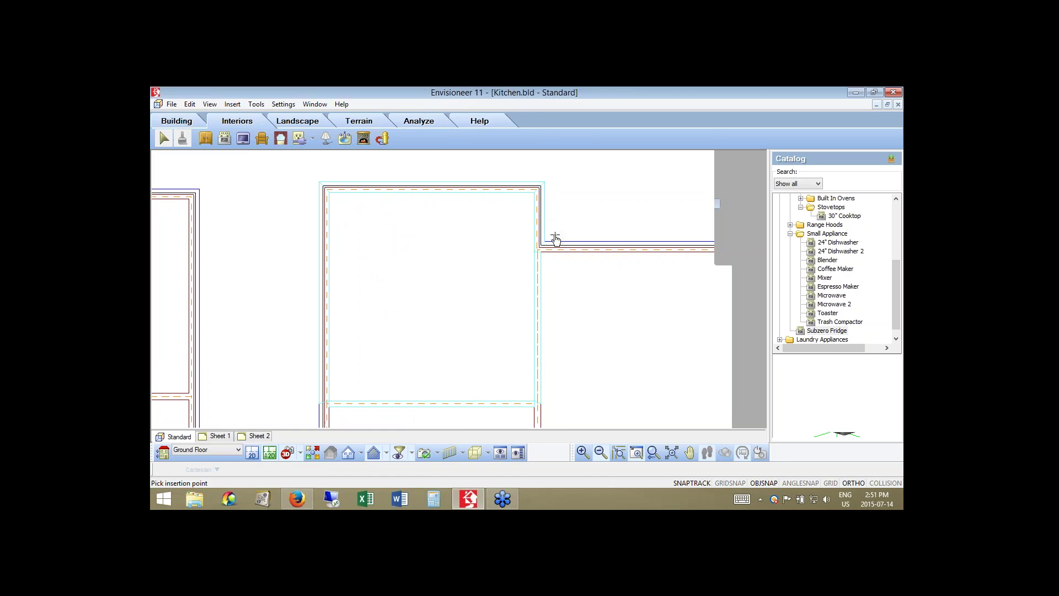
right_click(563, 224)
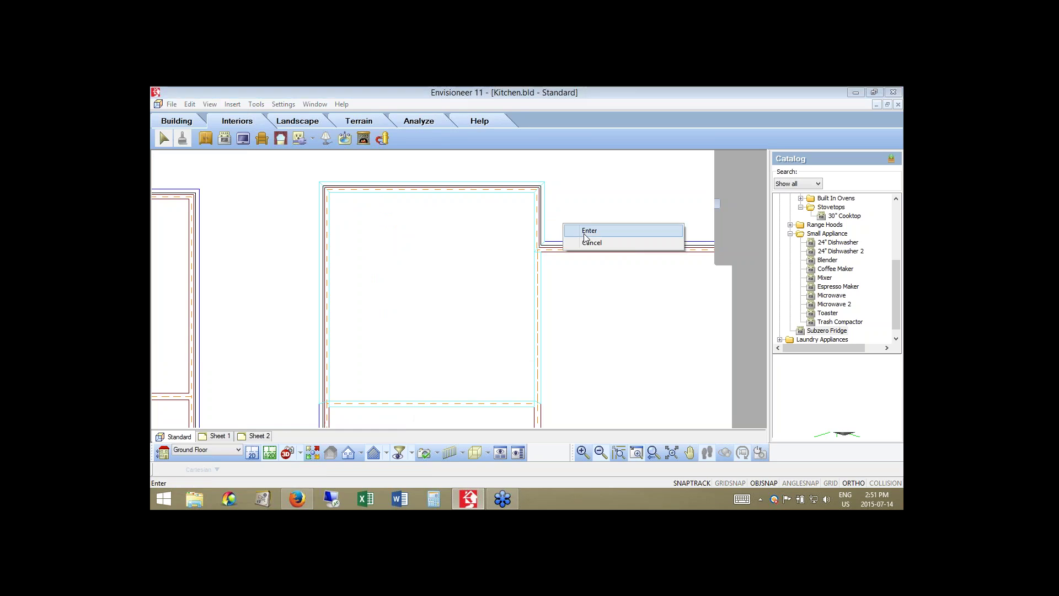
click(583, 233)
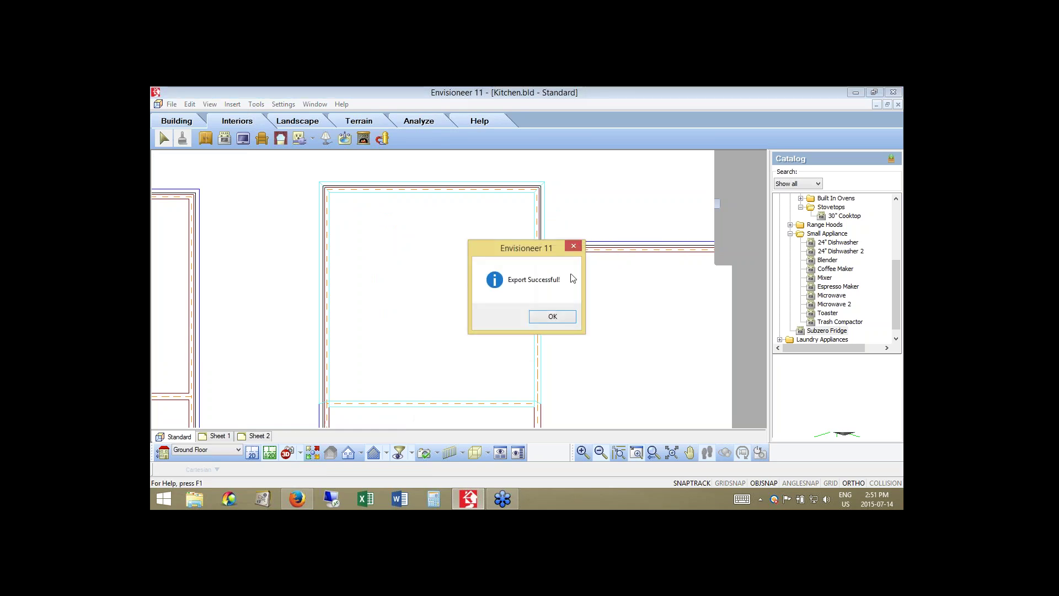
click(559, 316)
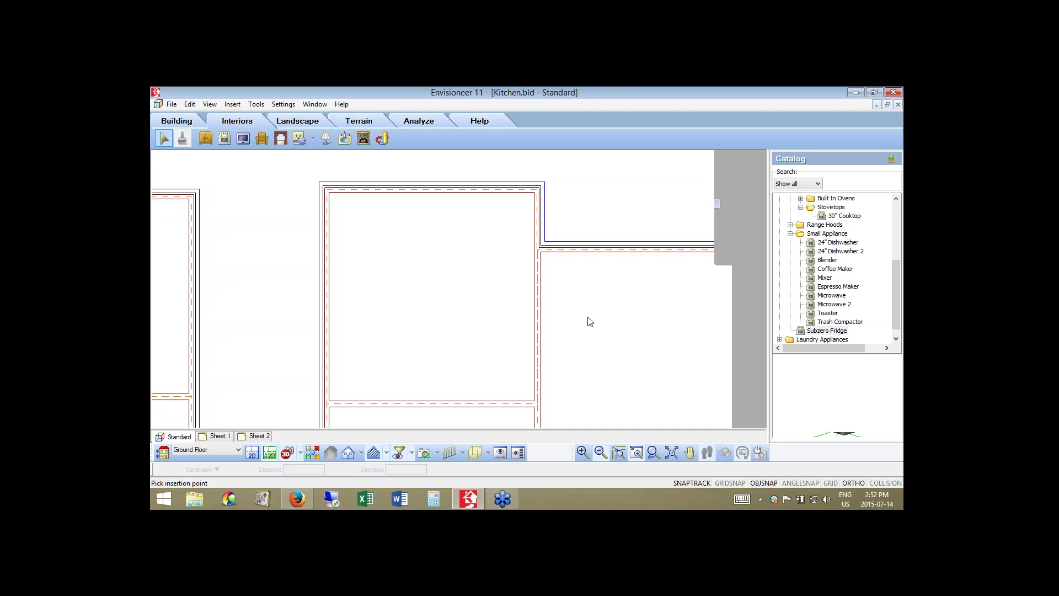
- Try to bring Test.xml back into the project with the 20-20 Design Import
click(168, 104)
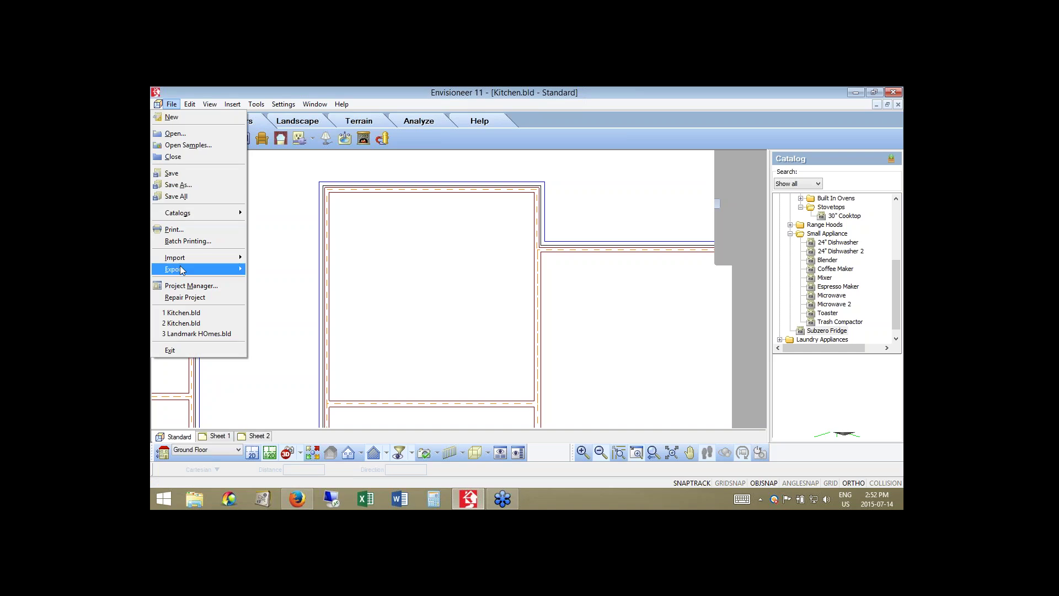
mouse_move(182, 262)
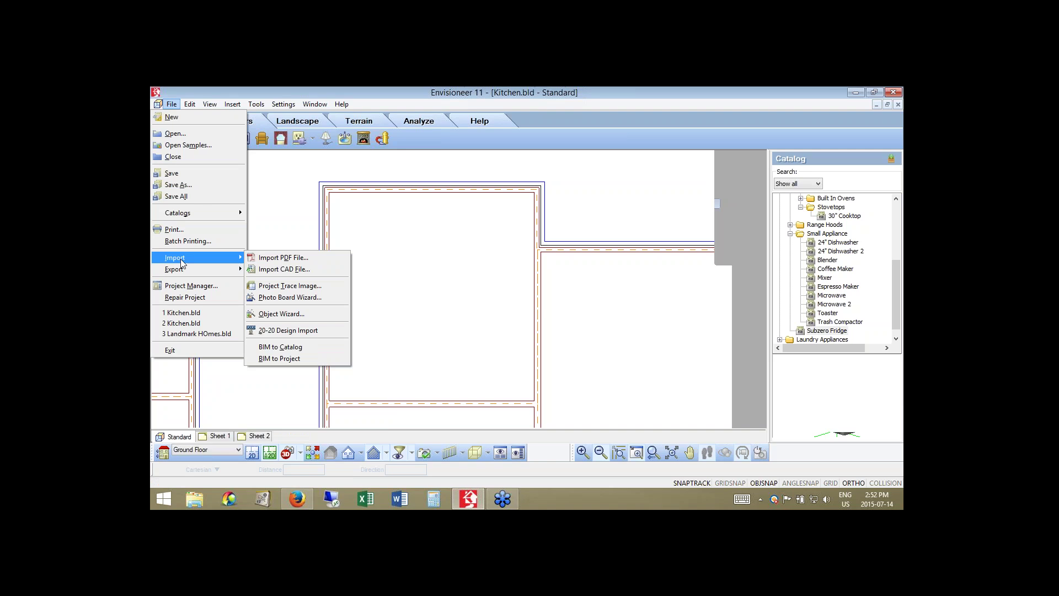
click(317, 333)
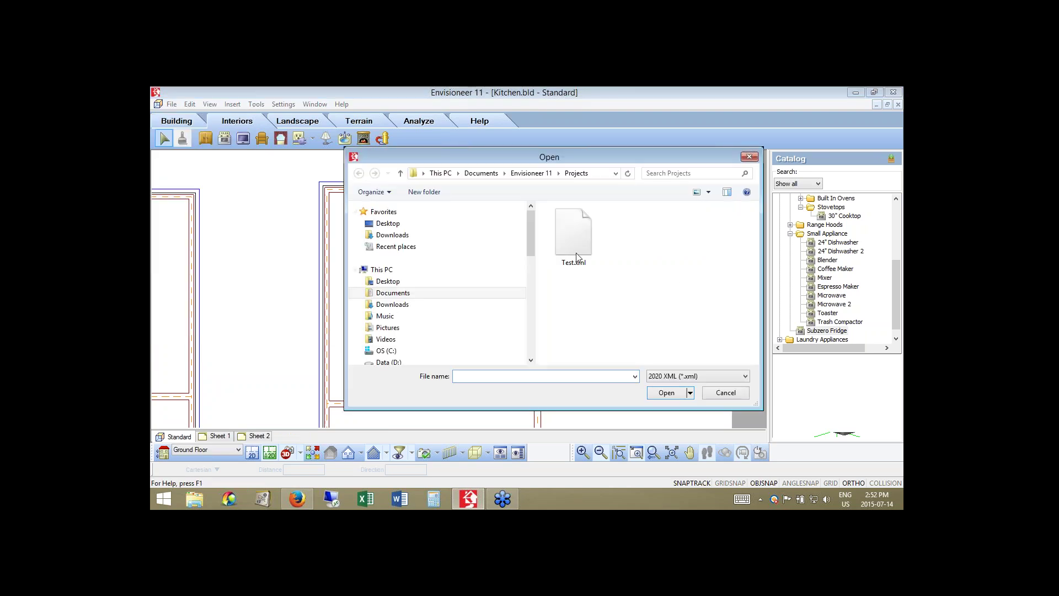
click(574, 234)
click(667, 393)
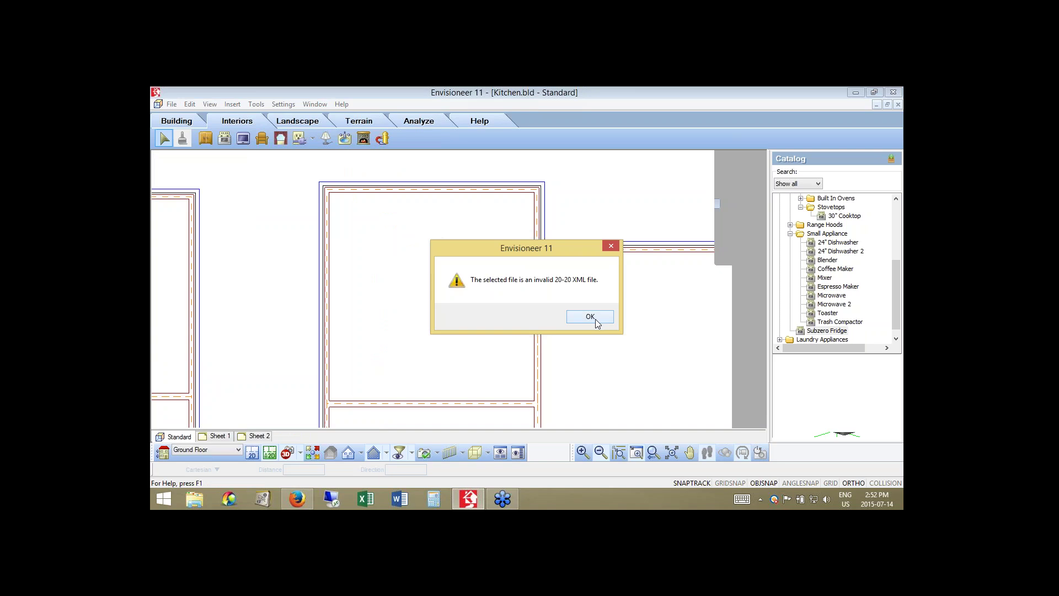
click(589, 317)
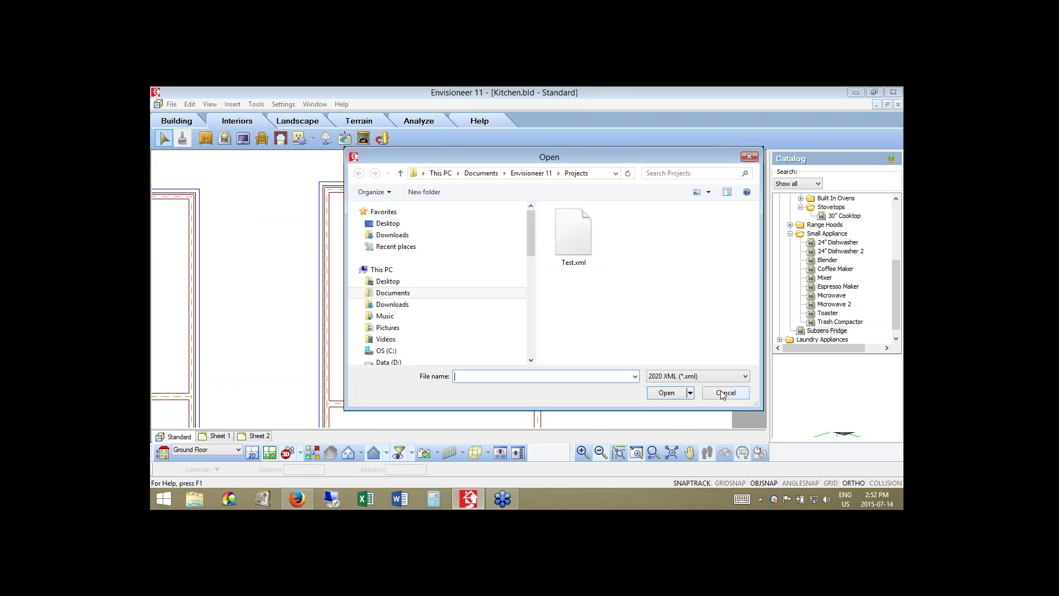
click(724, 392)
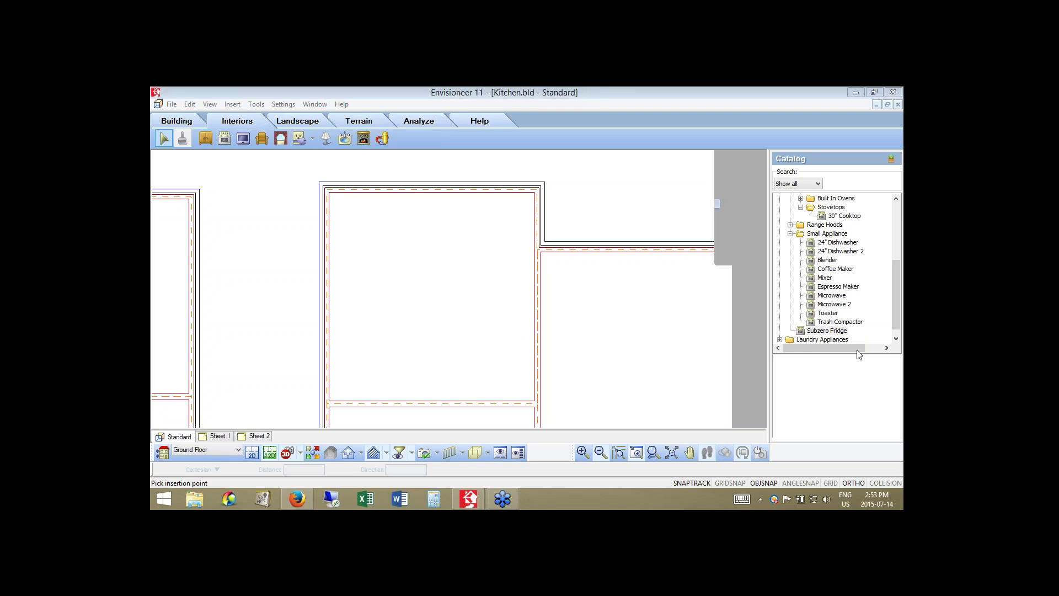
- Return to the kitchen's Camera2 3D view and start painting materials
click(300, 453)
click(302, 438)
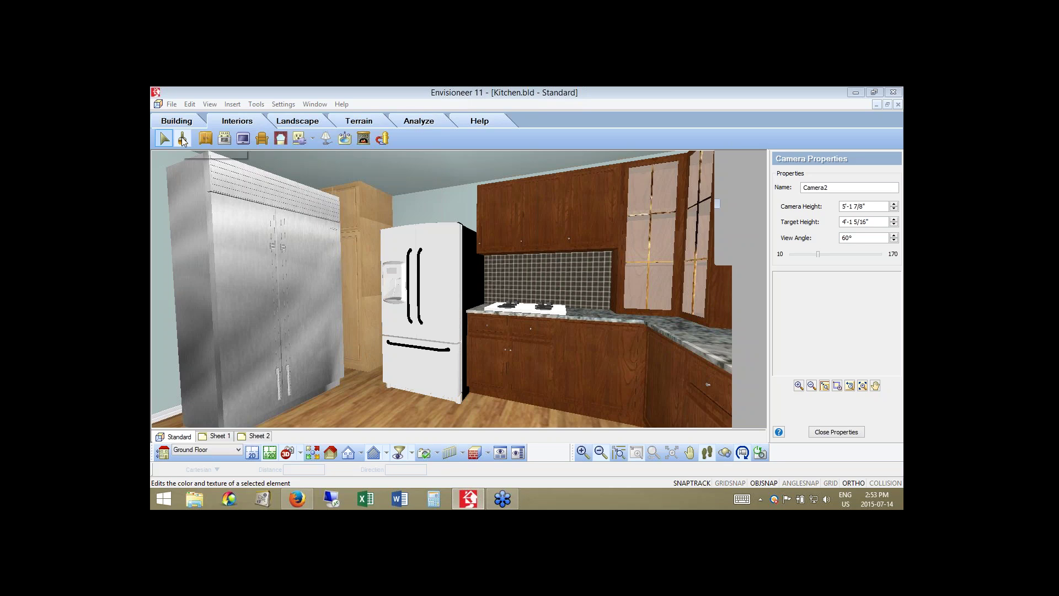
click(183, 139)
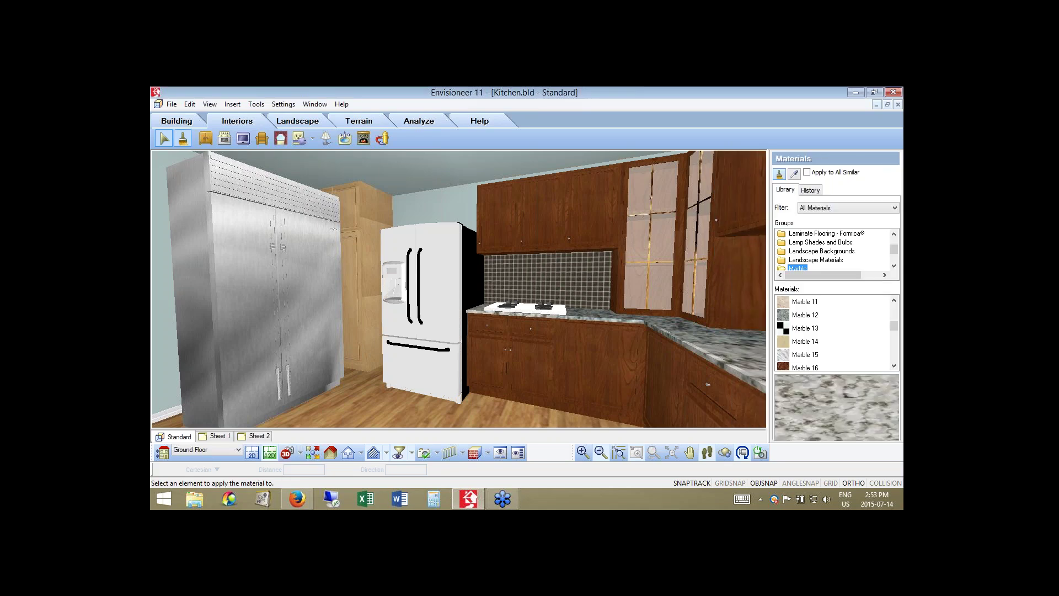
- Sample the Appliance Stainless Steel finish from the white fridge and apply it to the large Subzero fridge
click(795, 175)
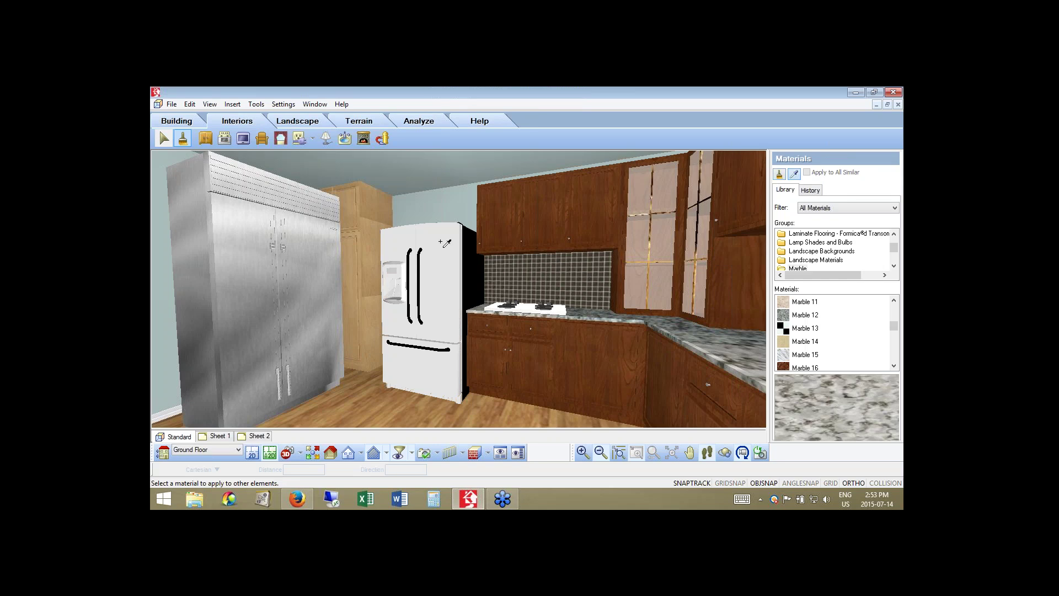
click(440, 241)
click(780, 174)
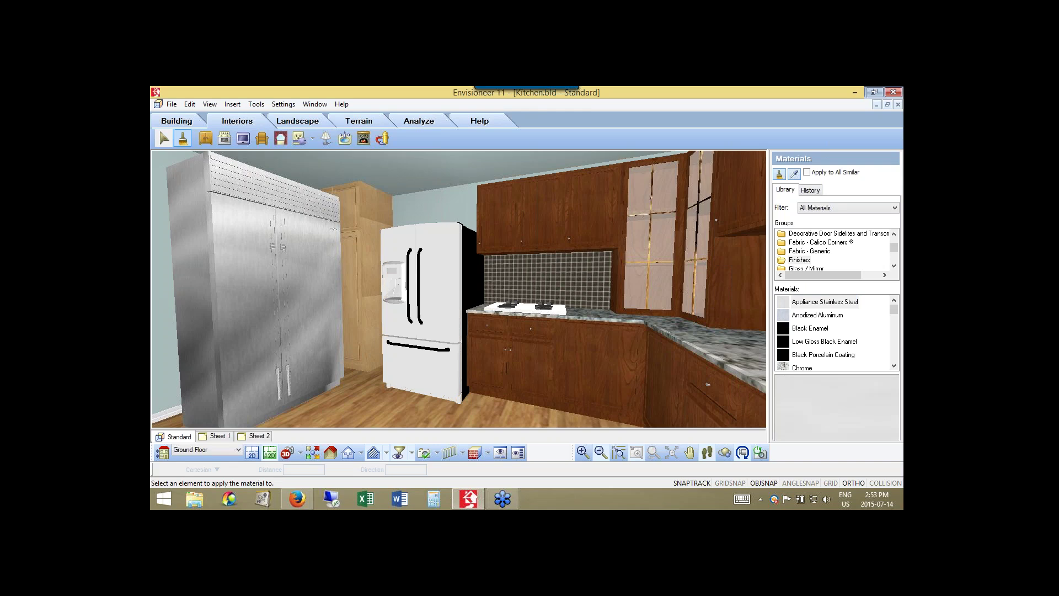
click(195, 261)
click(194, 263)
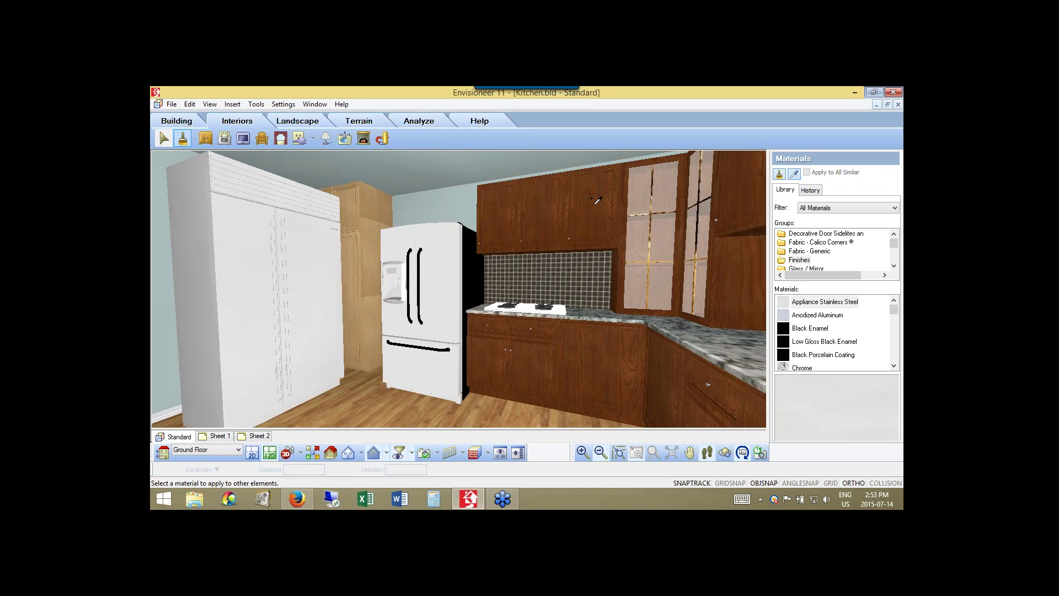
- Sample Dark Cherry Cabinet from the upper cabinets, apply it to the Subzero fridge's front and side despite the usage conflict, and finish painting
click(595, 203)
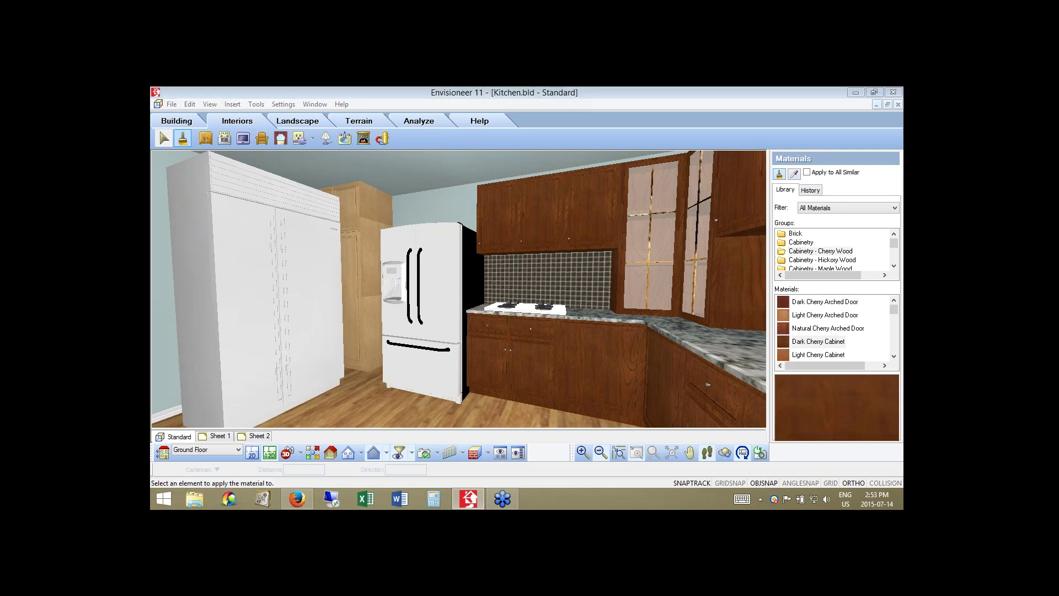
click(551, 309)
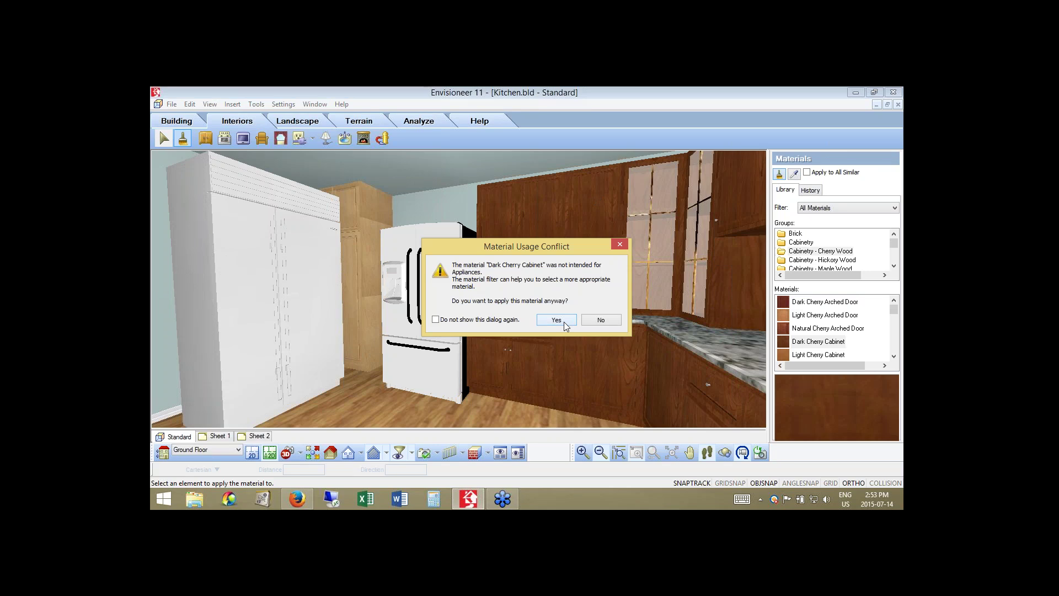
click(564, 324)
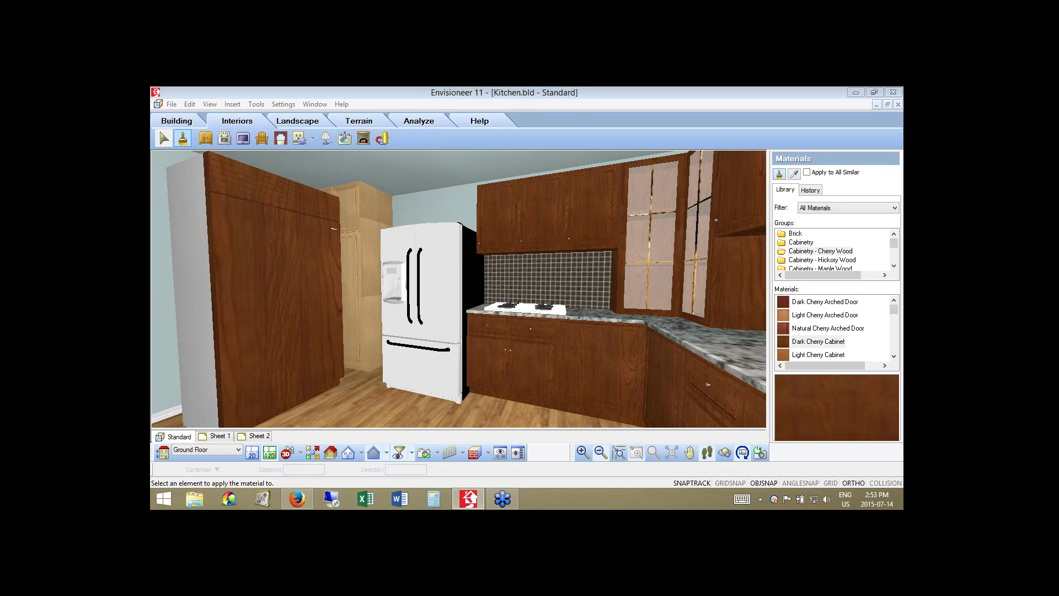
click(571, 316)
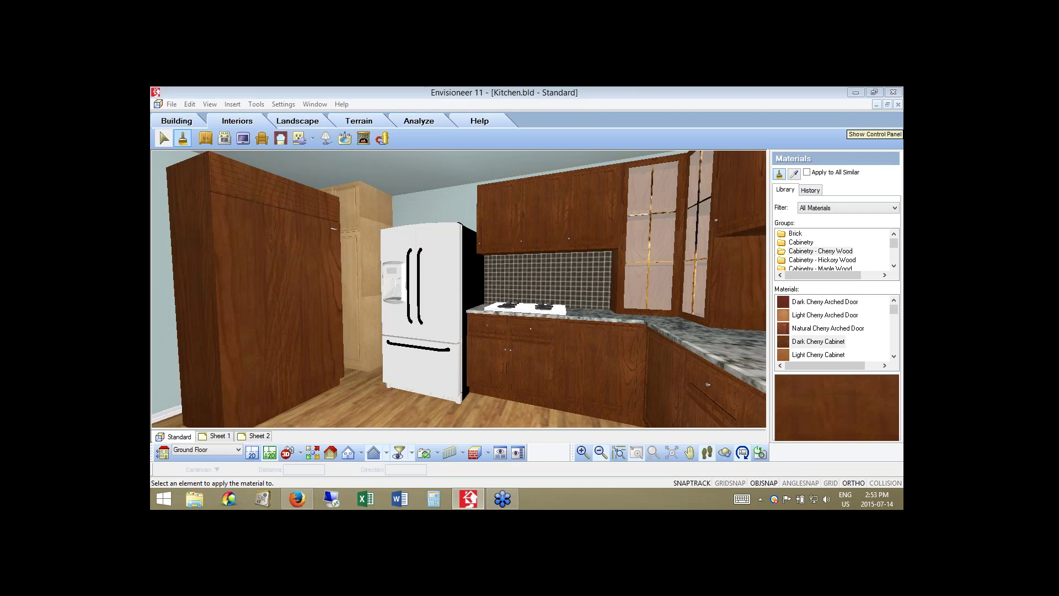
right_click(303, 286)
click(314, 291)
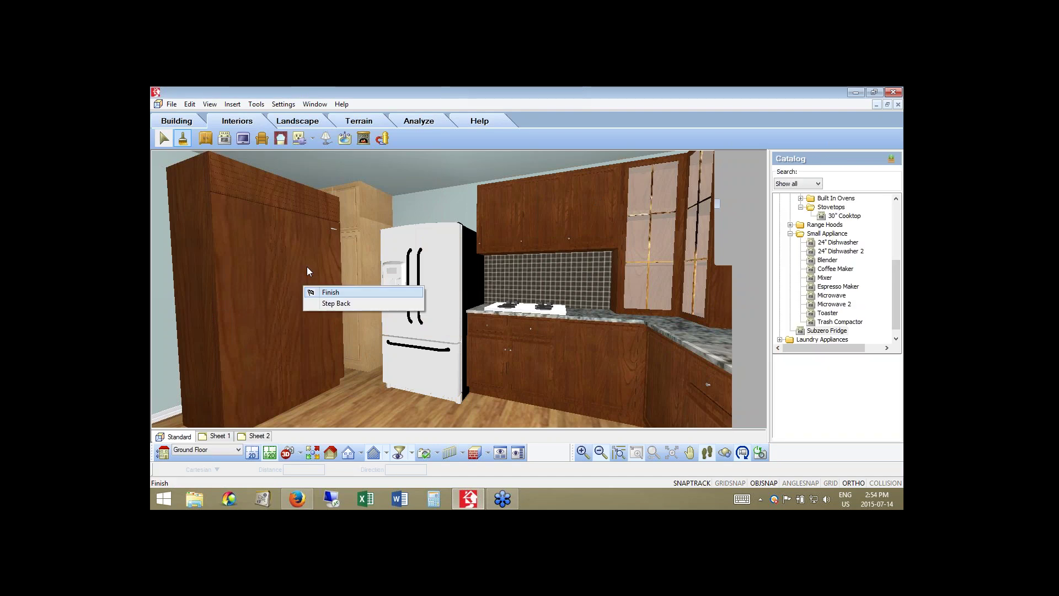